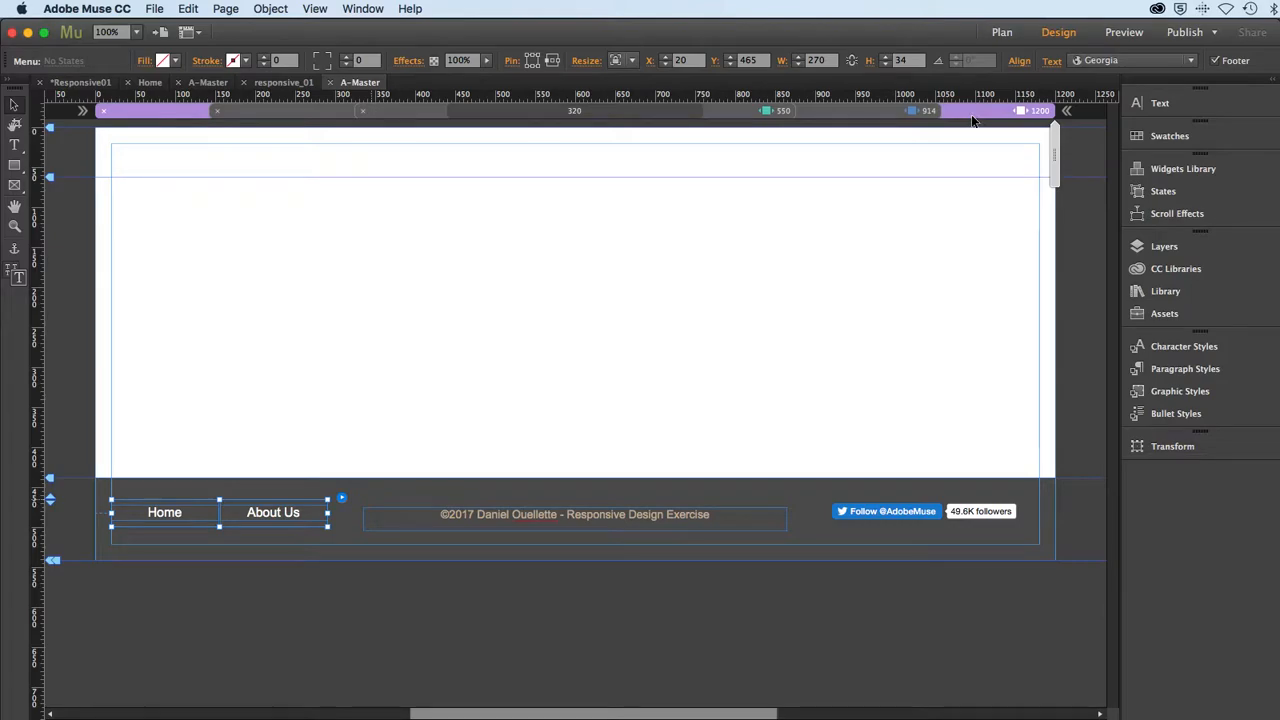
# Step: Switch to Photoshop and examine the full Loyalist logo, the cropped maple leaf section and the plain stripe image used for the header
pyautogui.press('super+Tab')
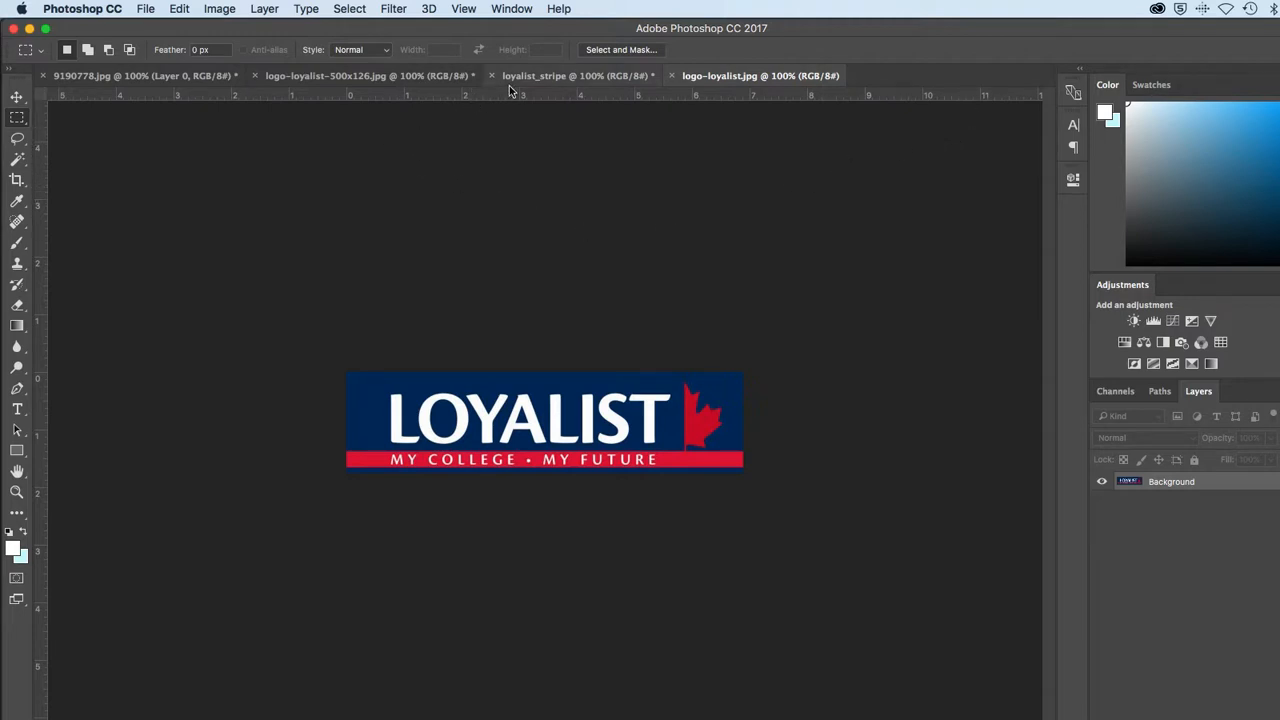
pyautogui.click(368, 77)
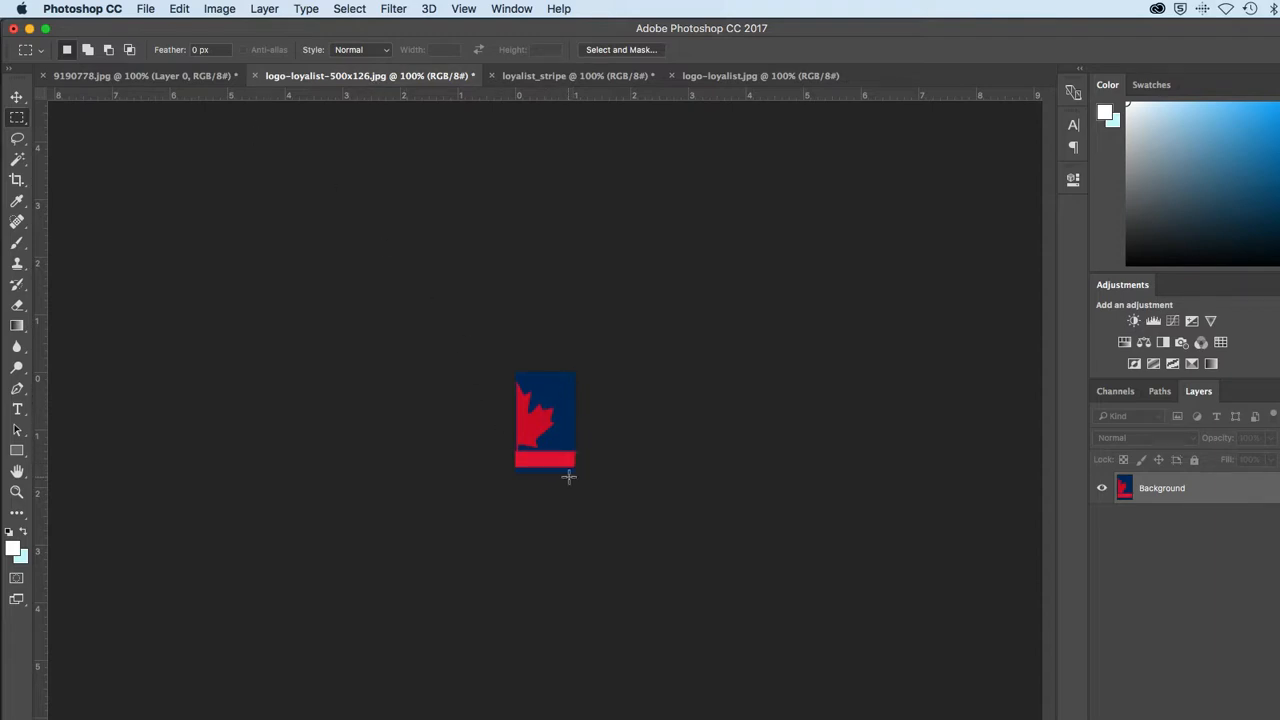
pyautogui.moveTo(576, 370); pyautogui.dragTo(558, 481)
pyautogui.click(386, 541)
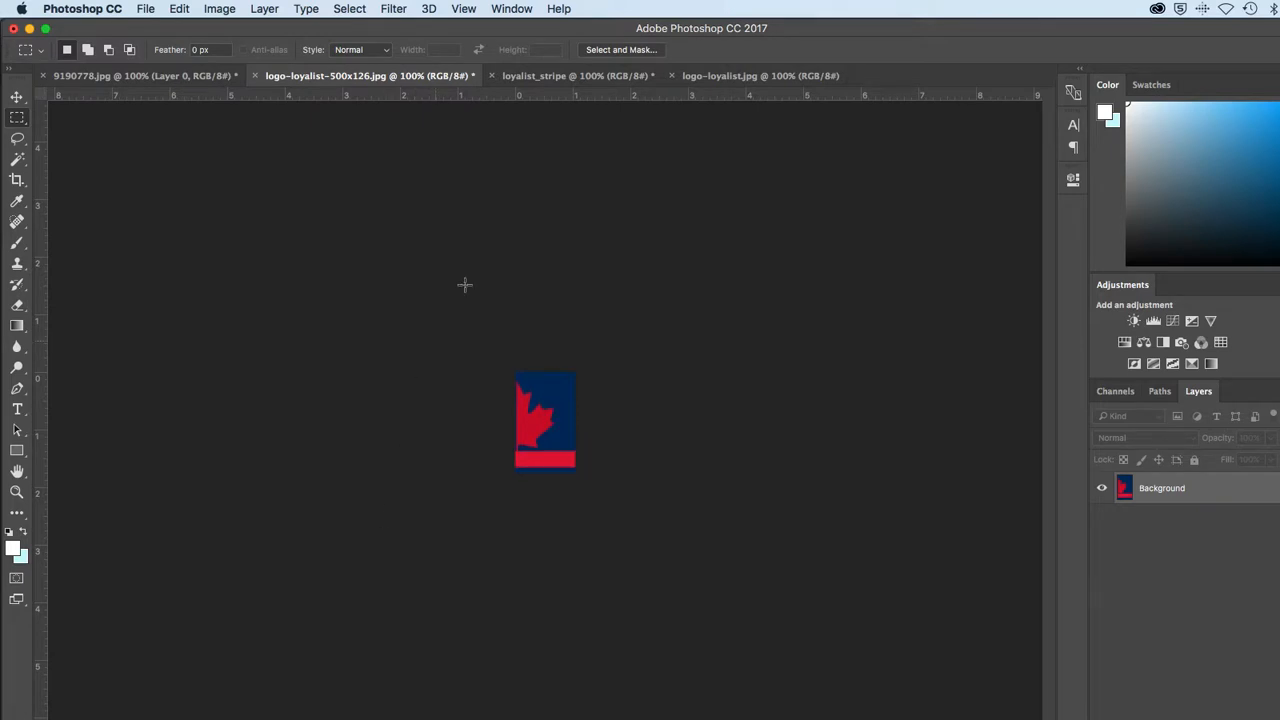
pyautogui.click(713, 78)
pyautogui.click(580, 78)
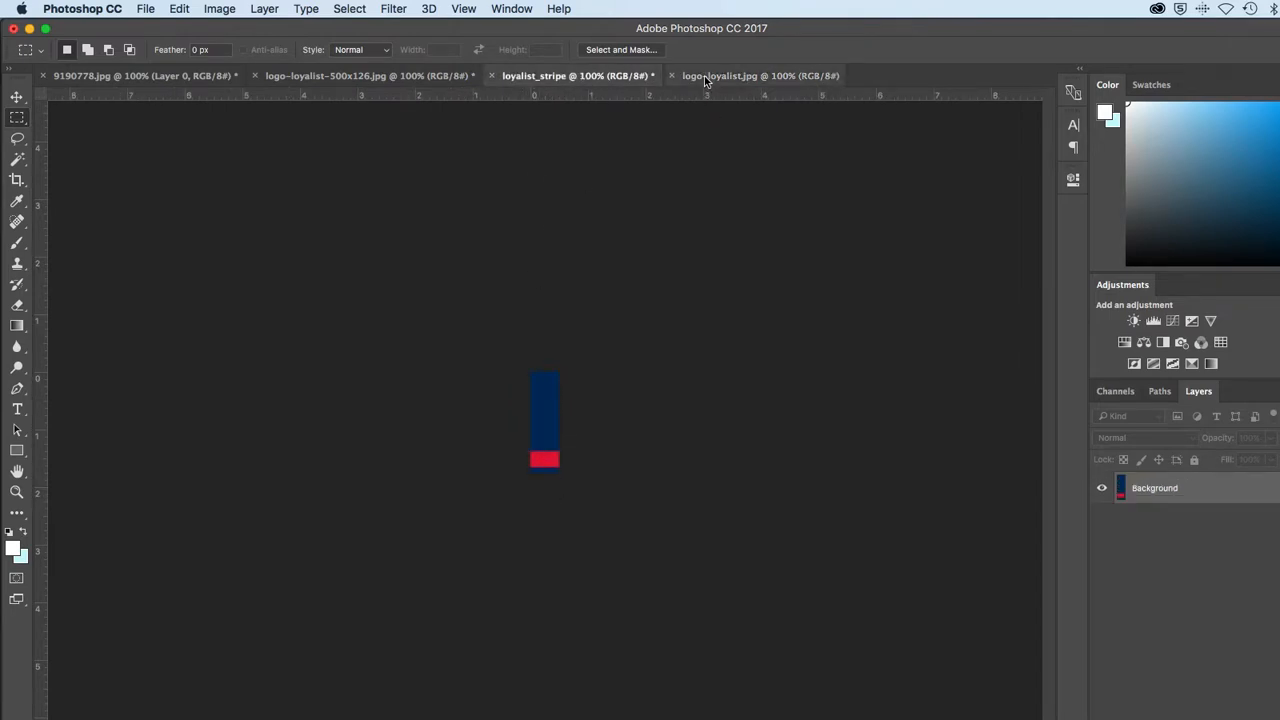
pyautogui.click(429, 78)
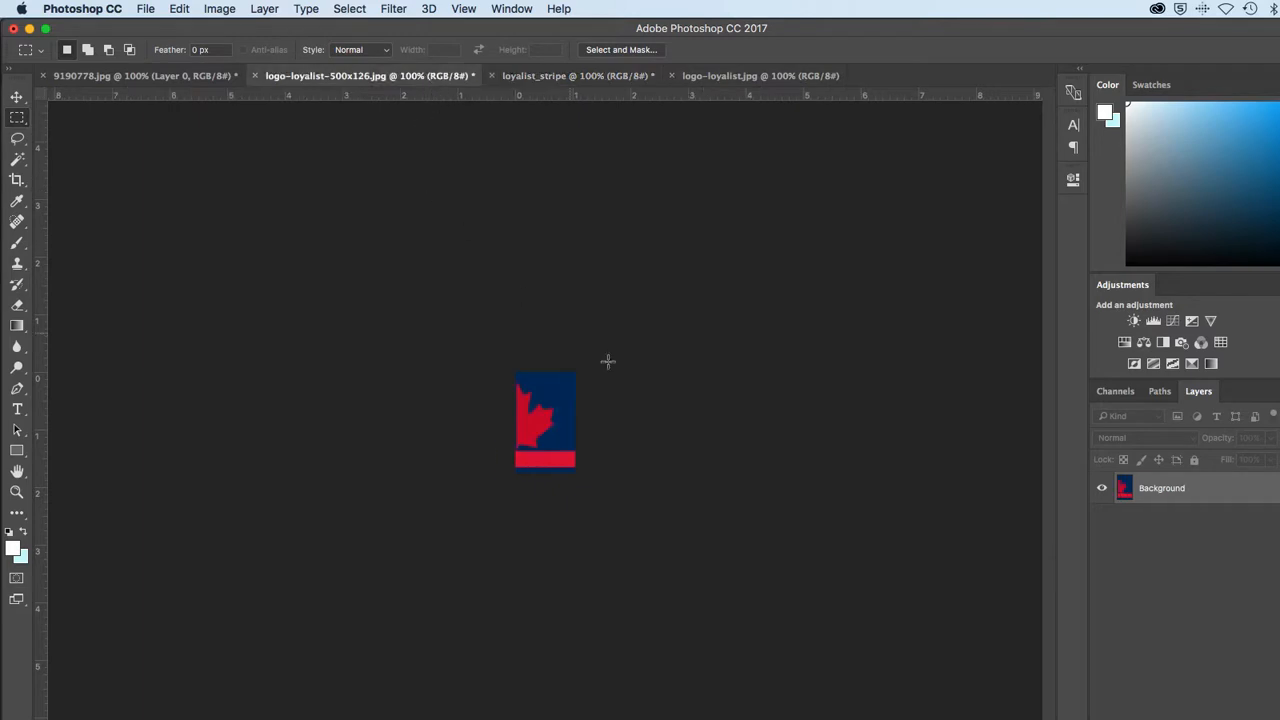
pyautogui.moveTo(576, 372); pyautogui.dragTo(549, 466)
pyautogui.click(537, 77)
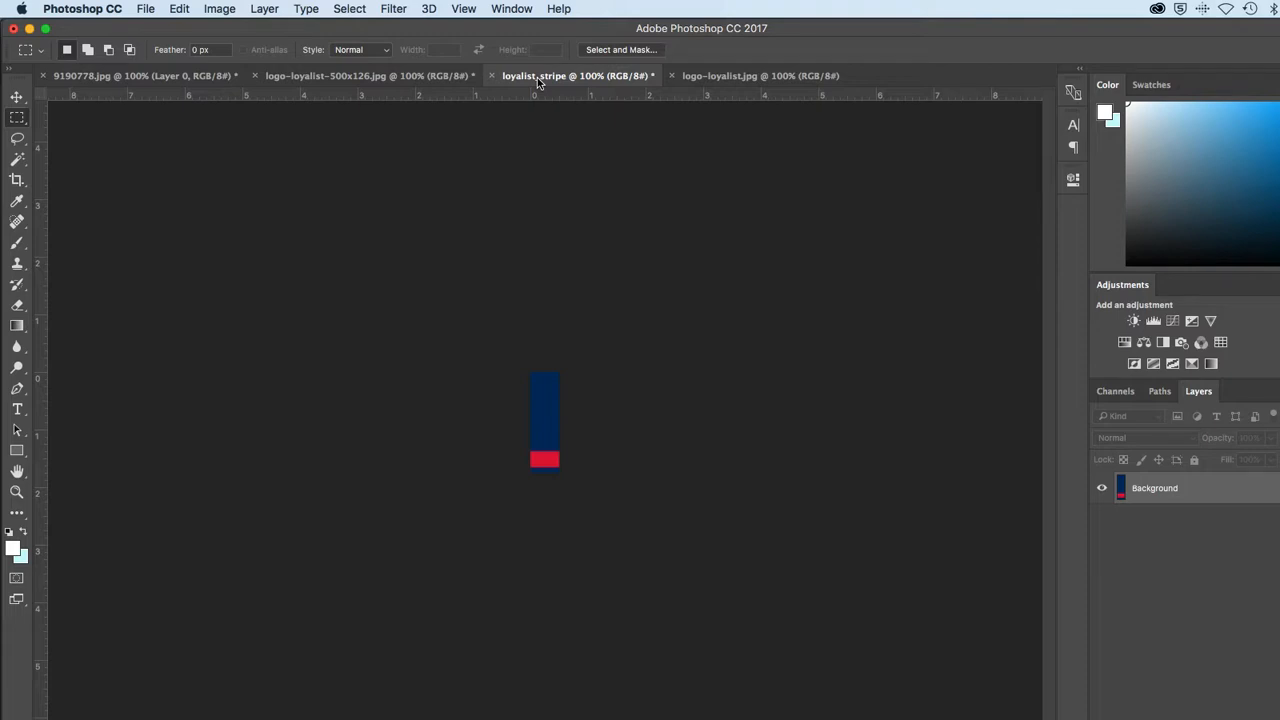
# Step: Switch back to Adobe Muse and add loyalist_stripe.jpg from the Responsive folder as the A-Master page's browser fill image
pyautogui.press('super+Tab')
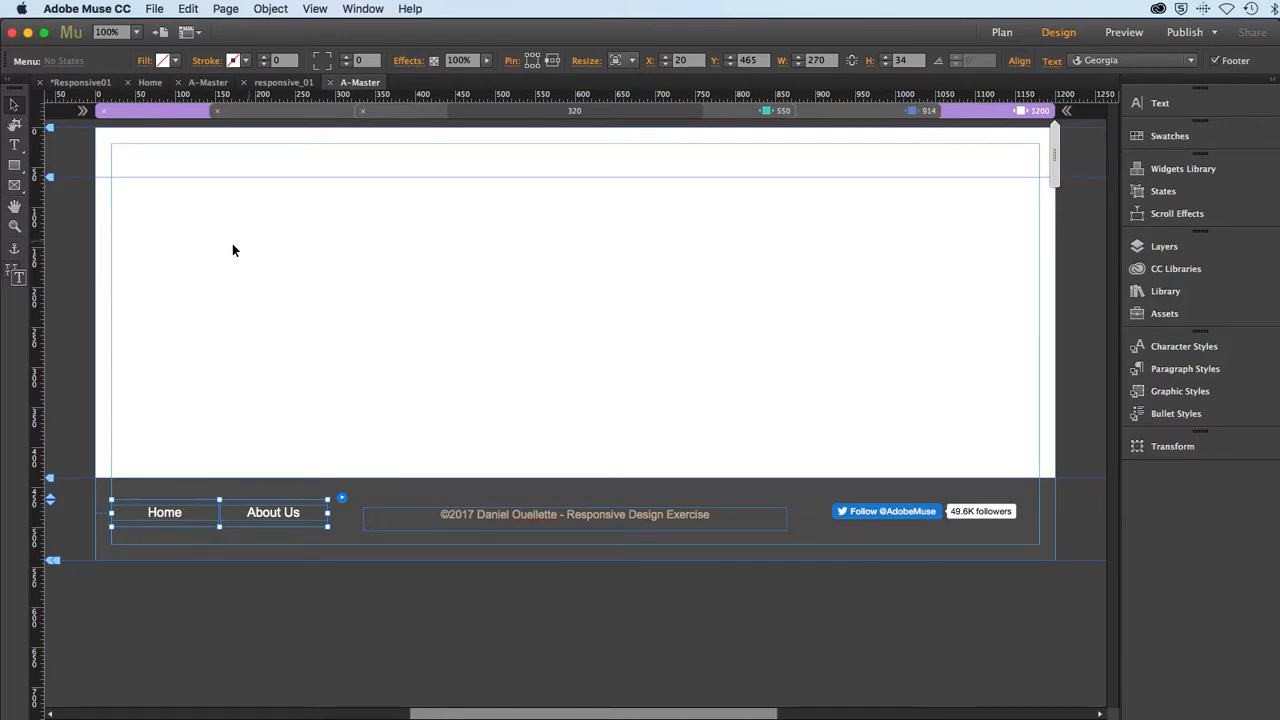
pyautogui.click(77, 240)
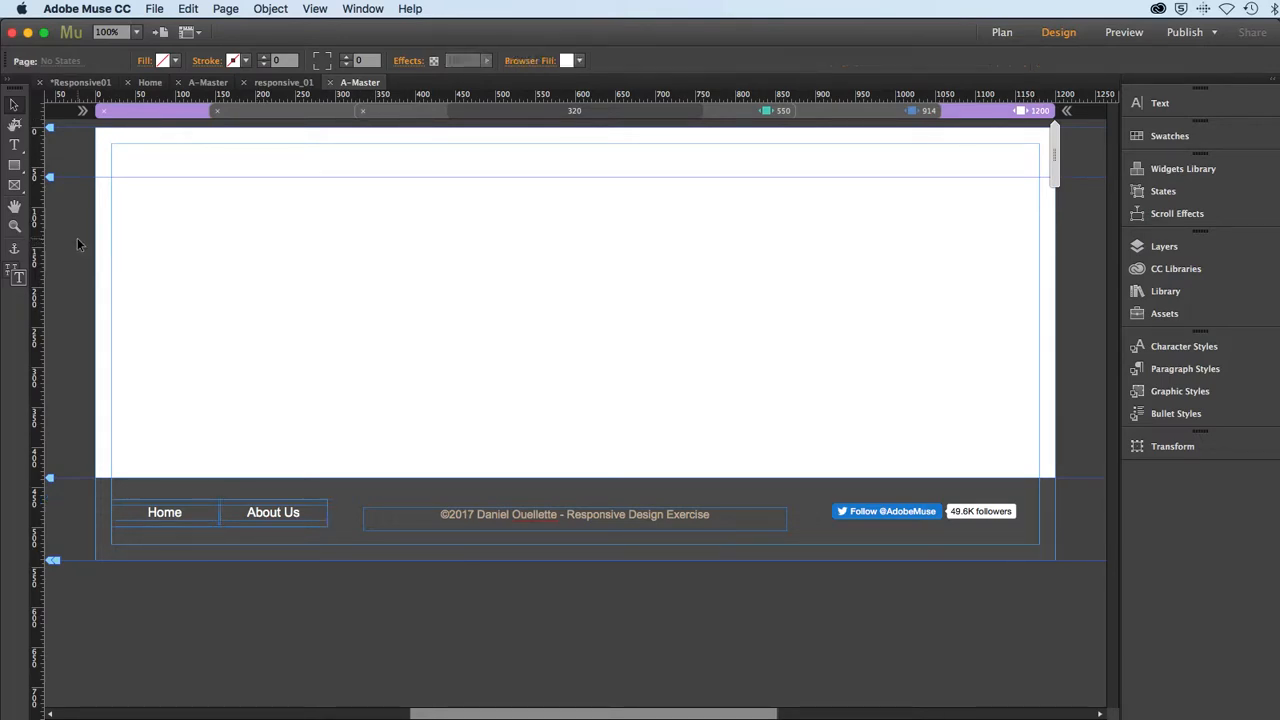
pyautogui.click(531, 66)
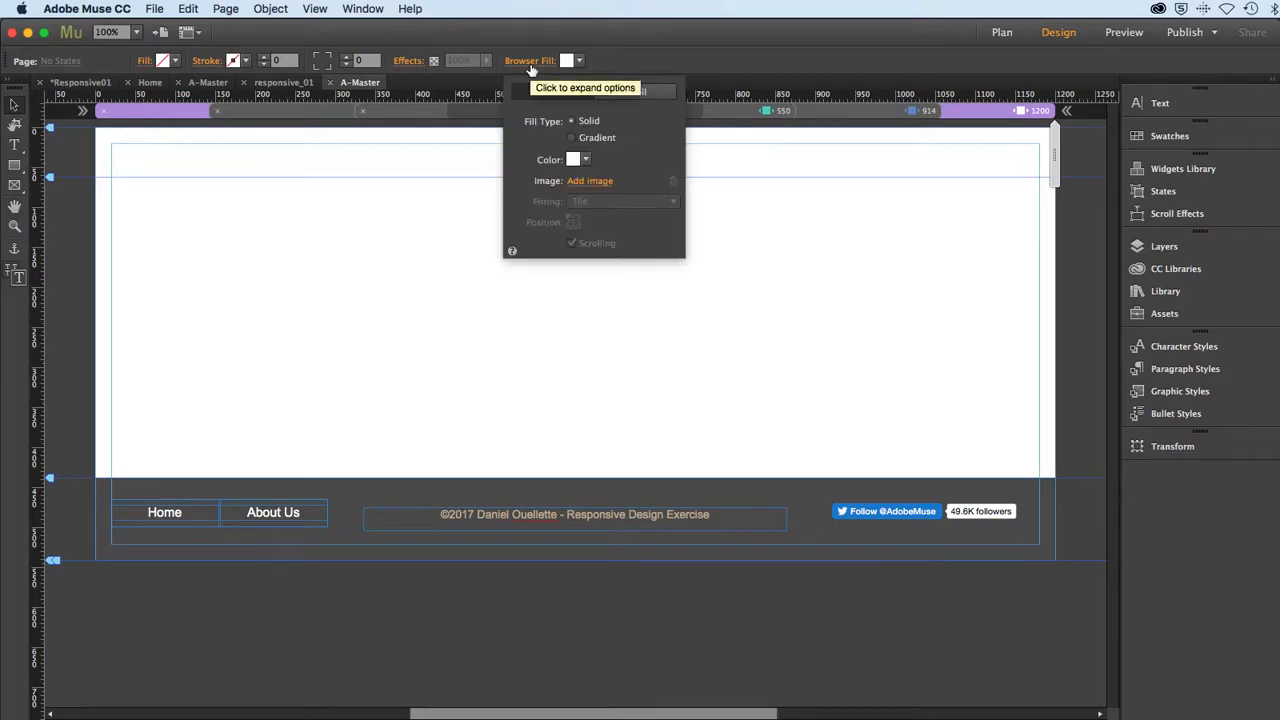
pyautogui.click(573, 183)
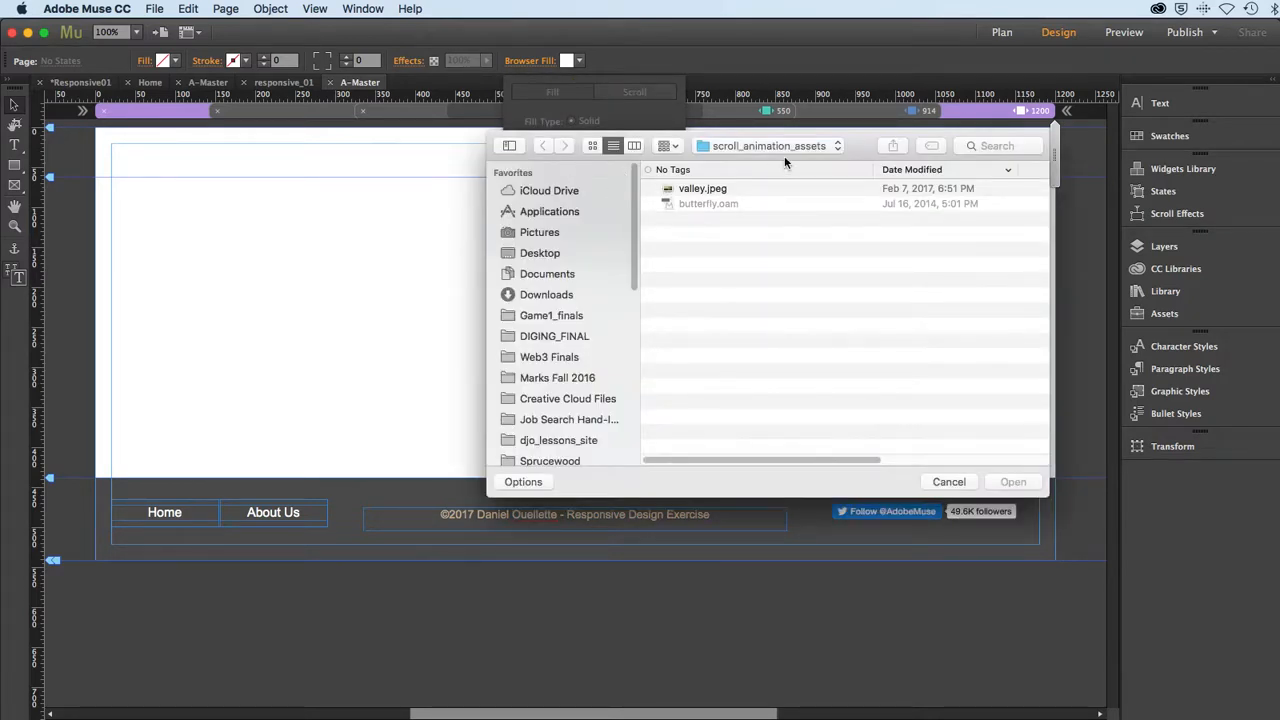
pyautogui.click(770, 147)
pyautogui.click(768, 163)
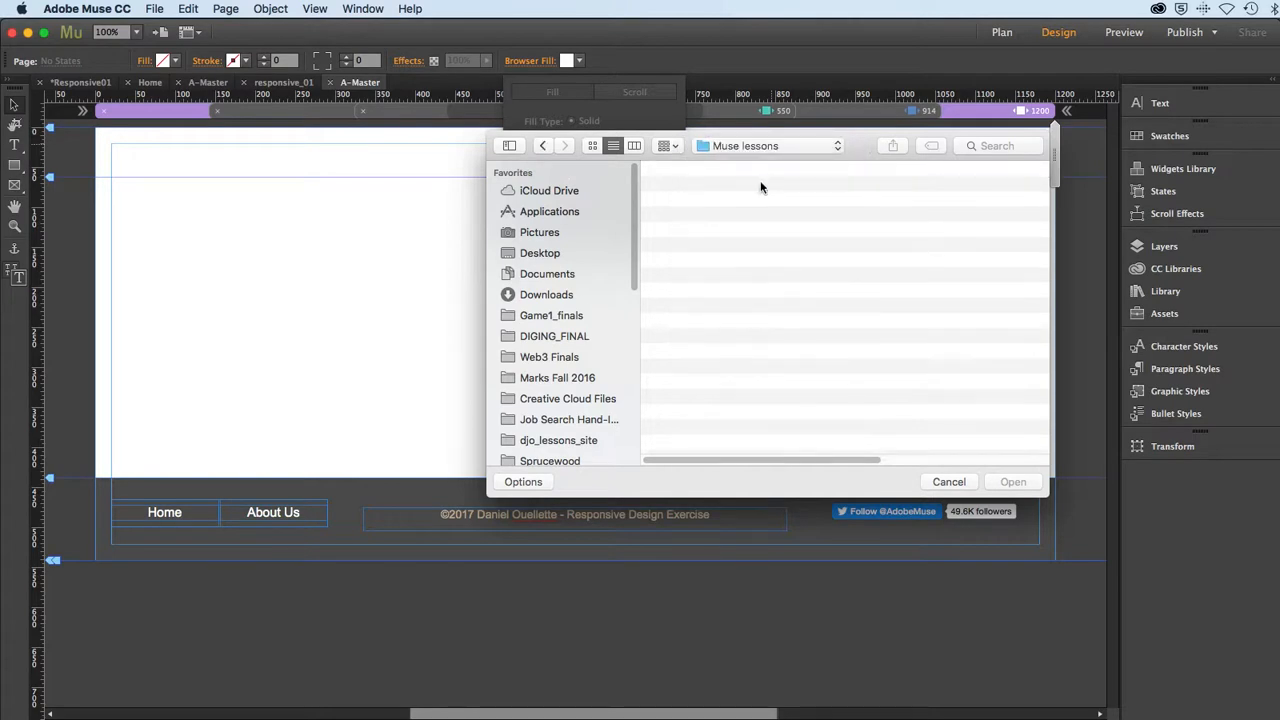
pyautogui.doubleClick(731, 190)
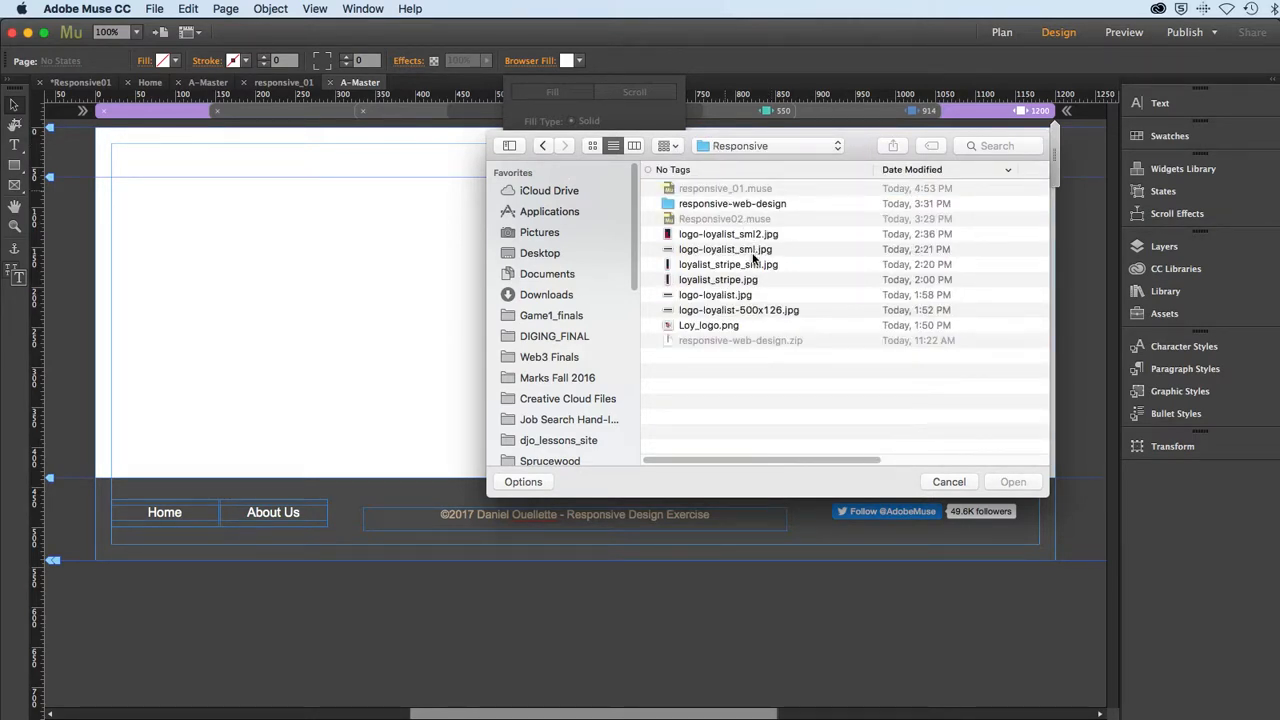
pyautogui.click(722, 284)
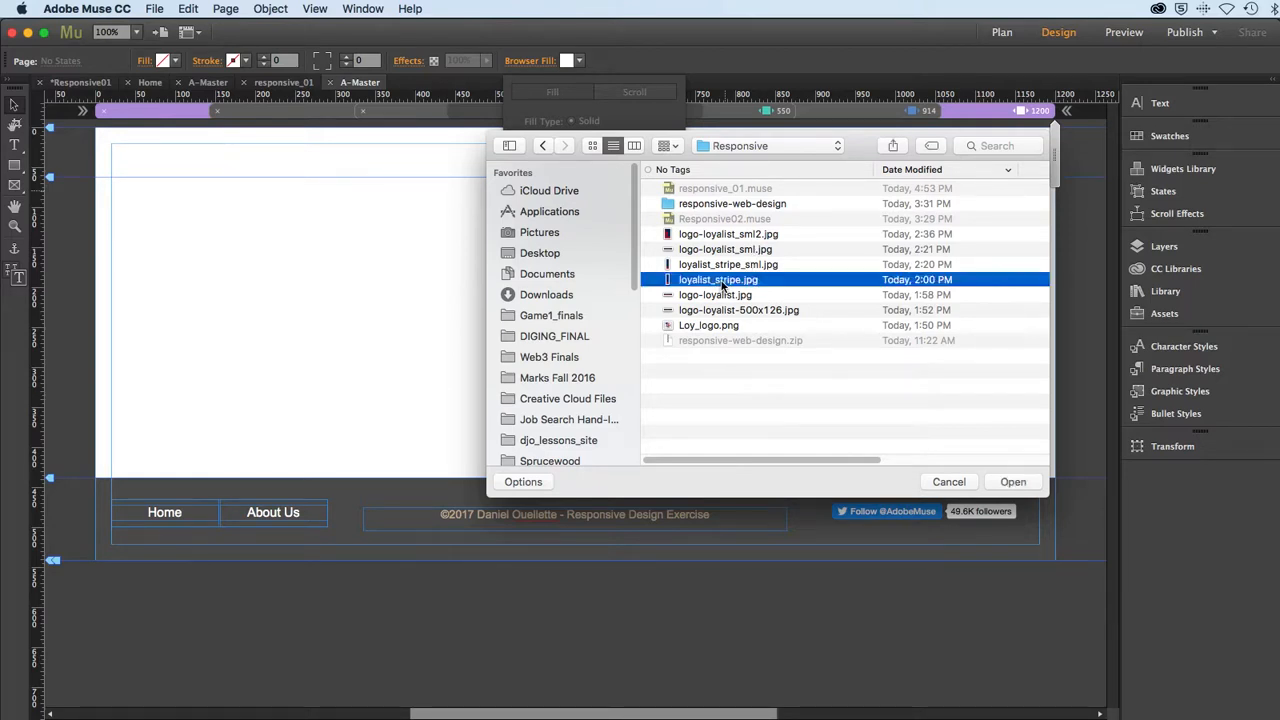
pyautogui.click(1006, 485)
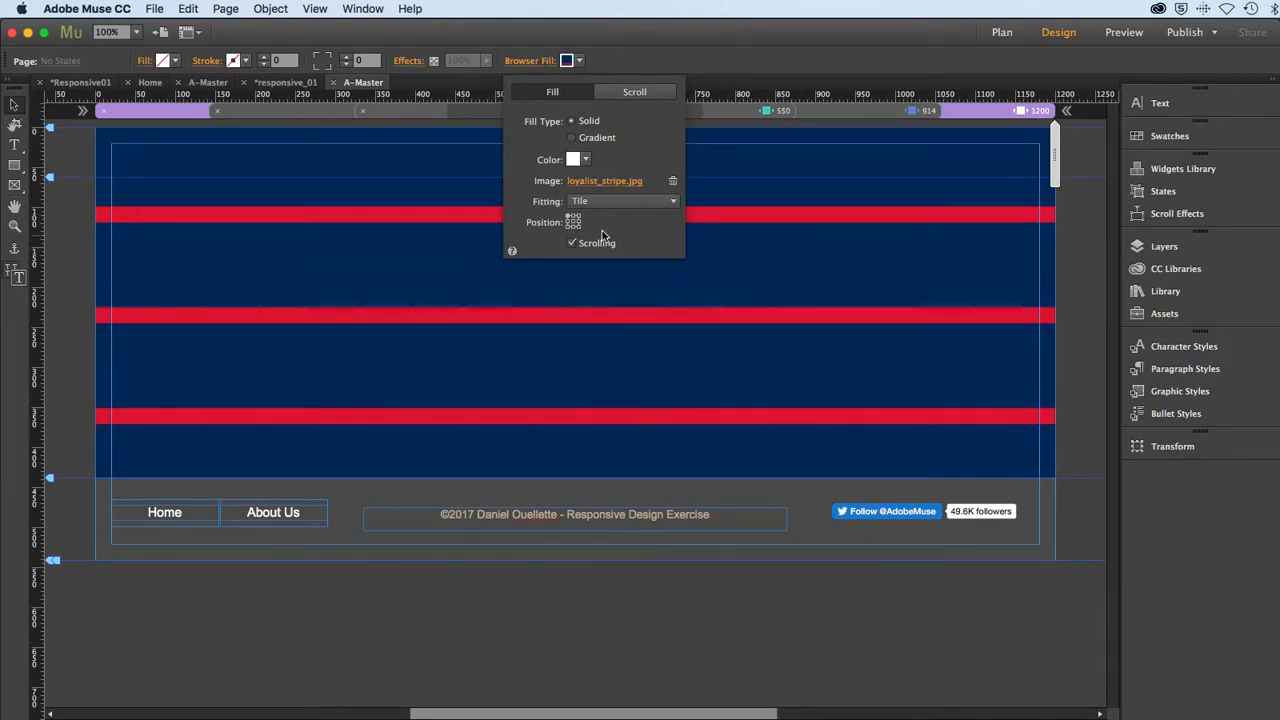
# Step: Set the browser fill fitting to Tile Horizontally and move the header guide down to the lower edge of the striped band
pyautogui.click(599, 203)
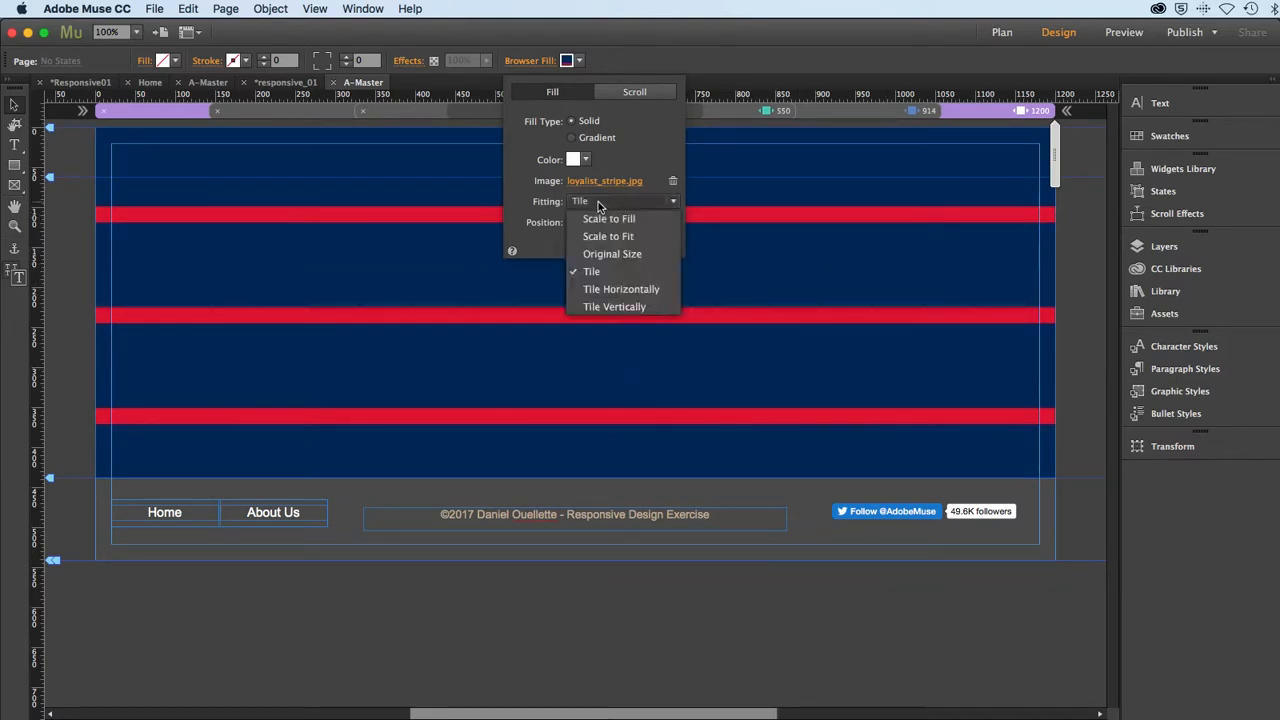
pyautogui.click(614, 290)
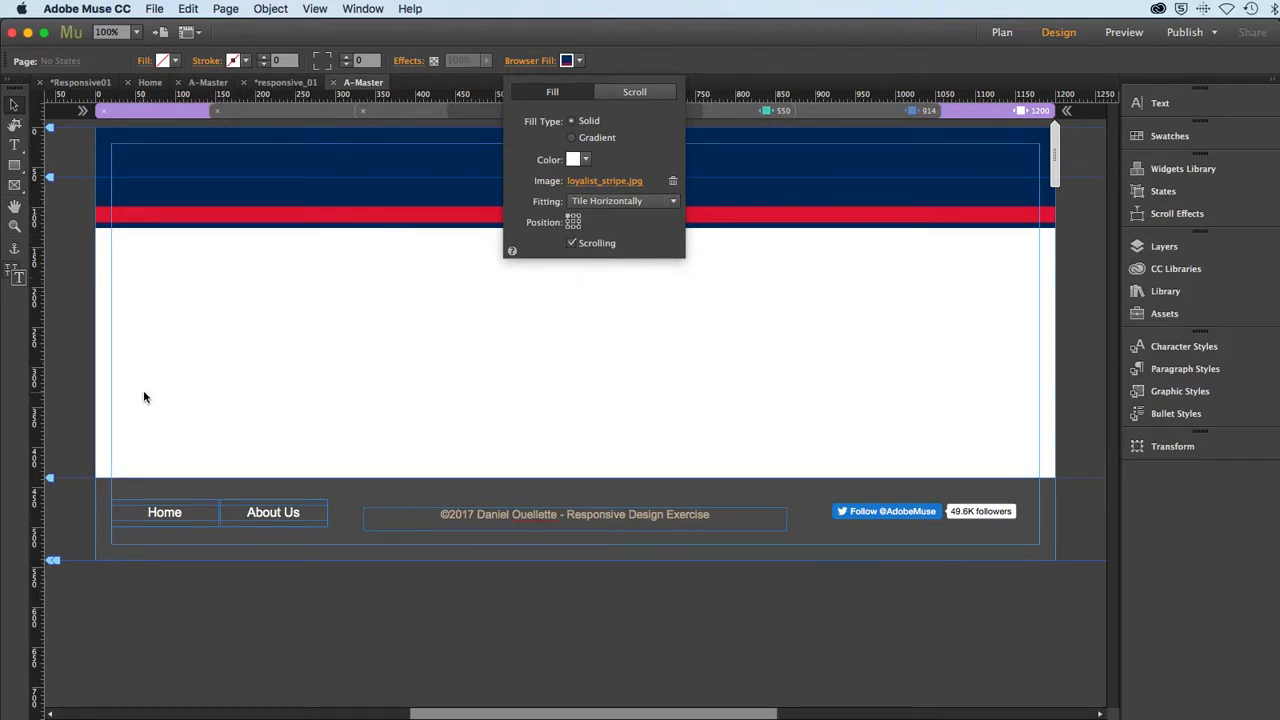
pyautogui.click(349, 312)
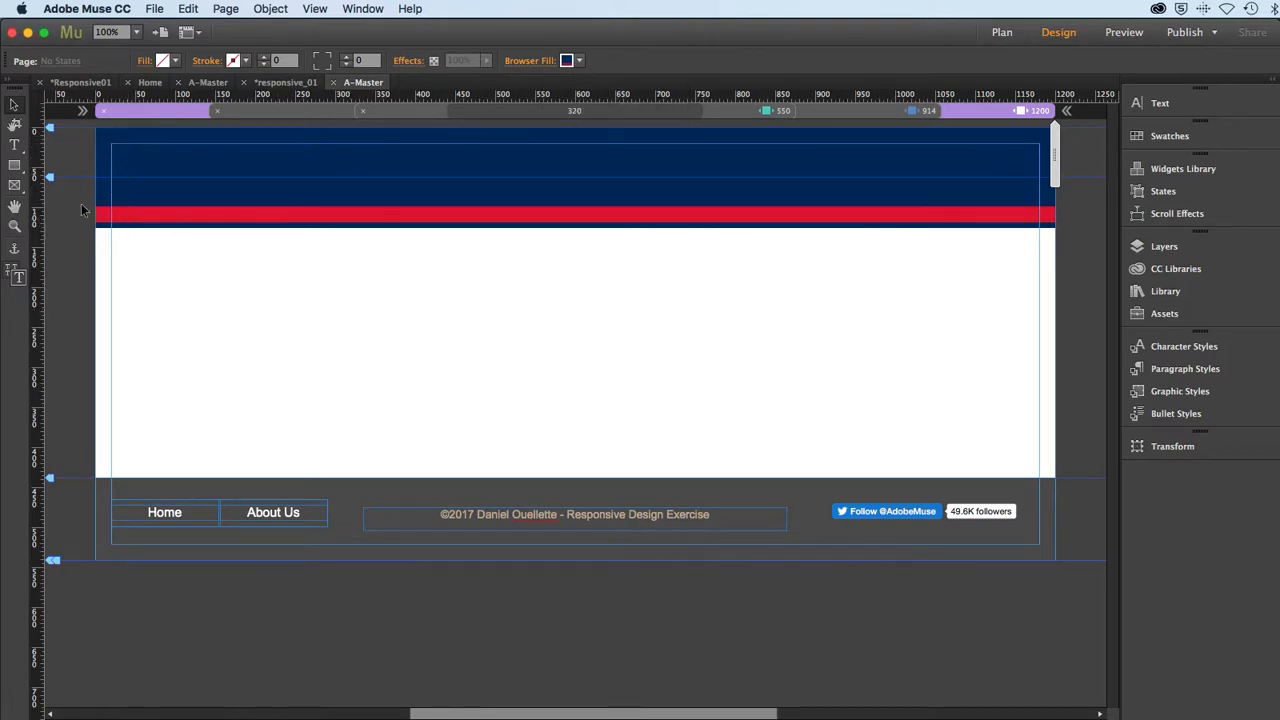
pyautogui.moveTo(50, 178); pyautogui.dragTo(51, 229)
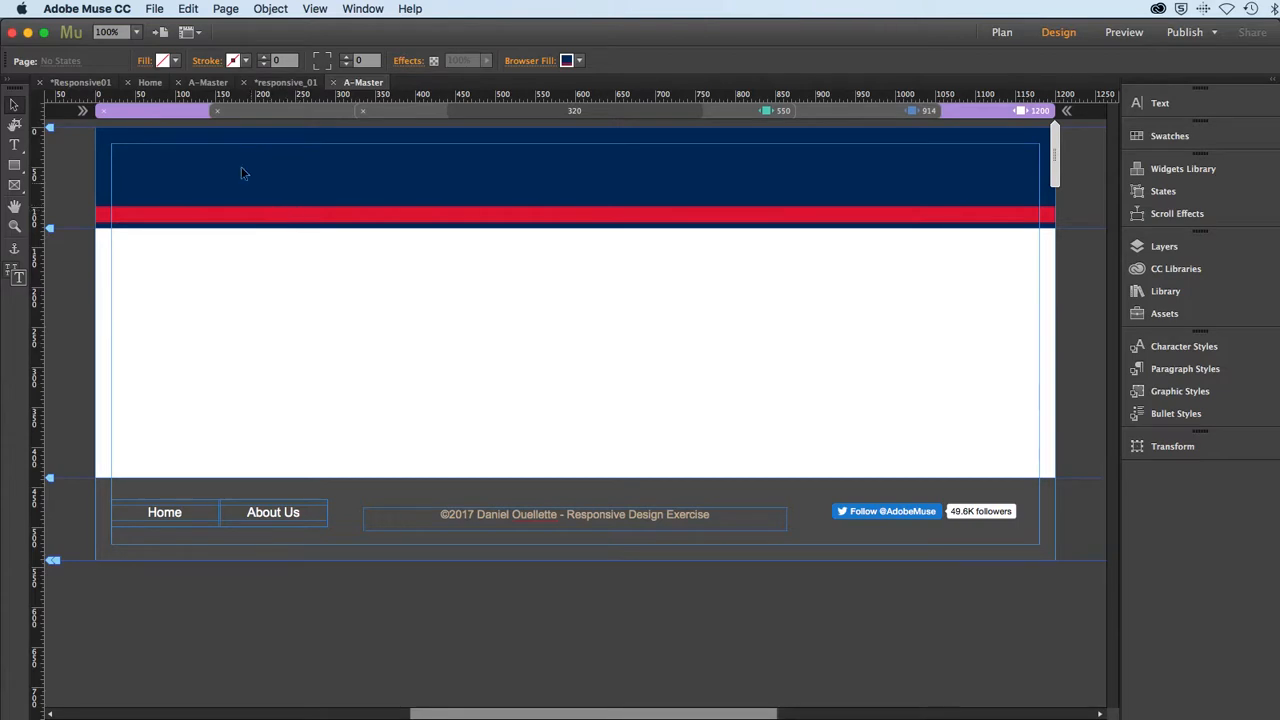
# Step: Place logo-loyalist.jpg in the header at X 0, Y 0 so it aligns with the stripe, and save the site
pyautogui.click(155, 10)
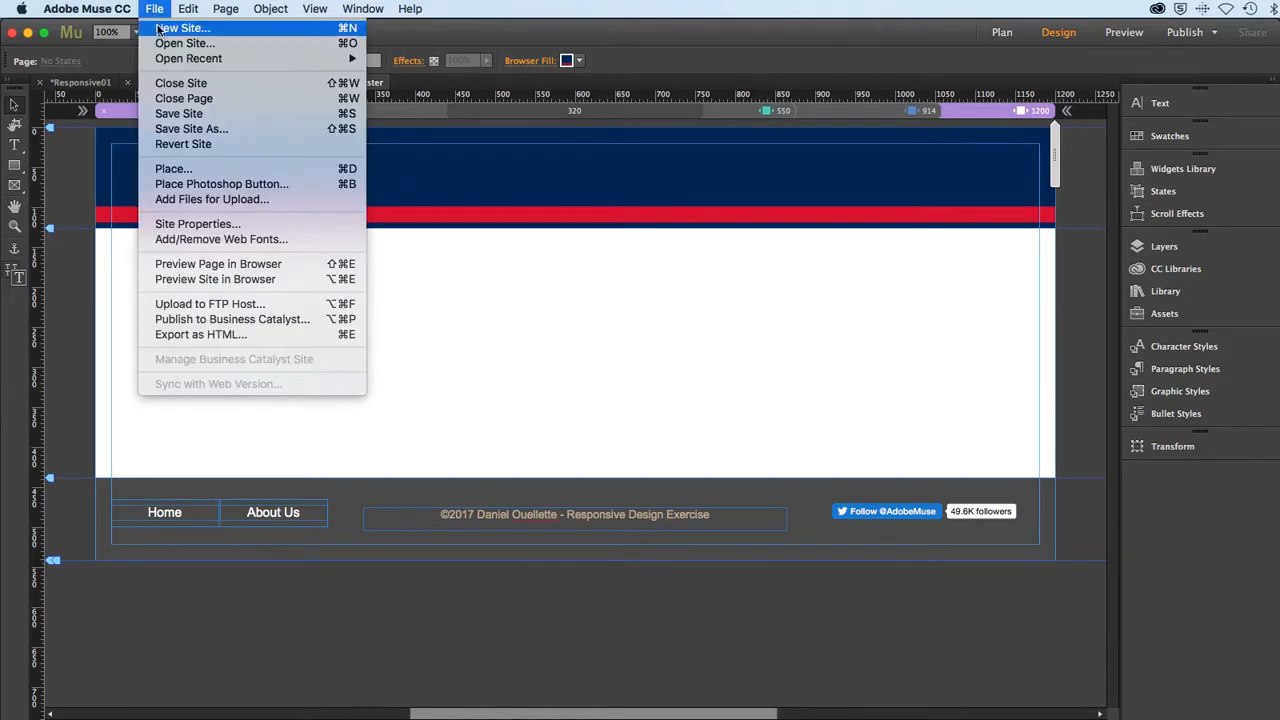
pyautogui.click(170, 169)
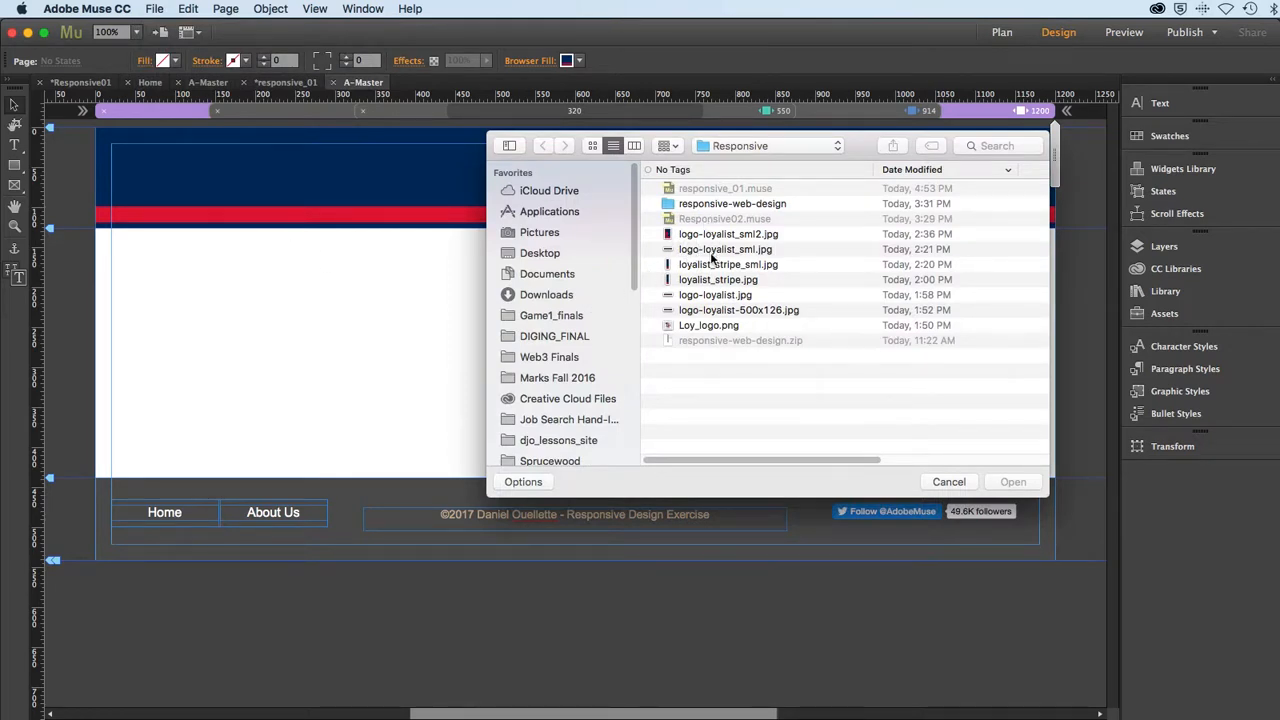
pyautogui.click(716, 295)
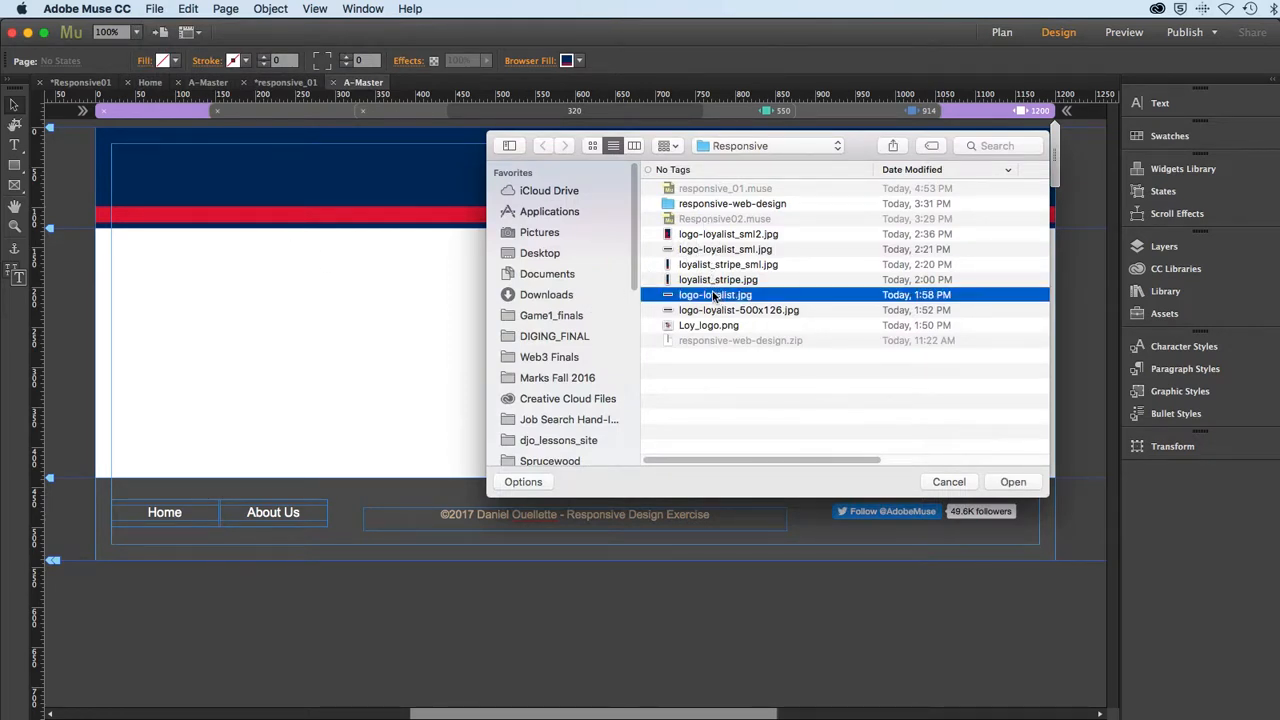
pyautogui.click(1012, 482)
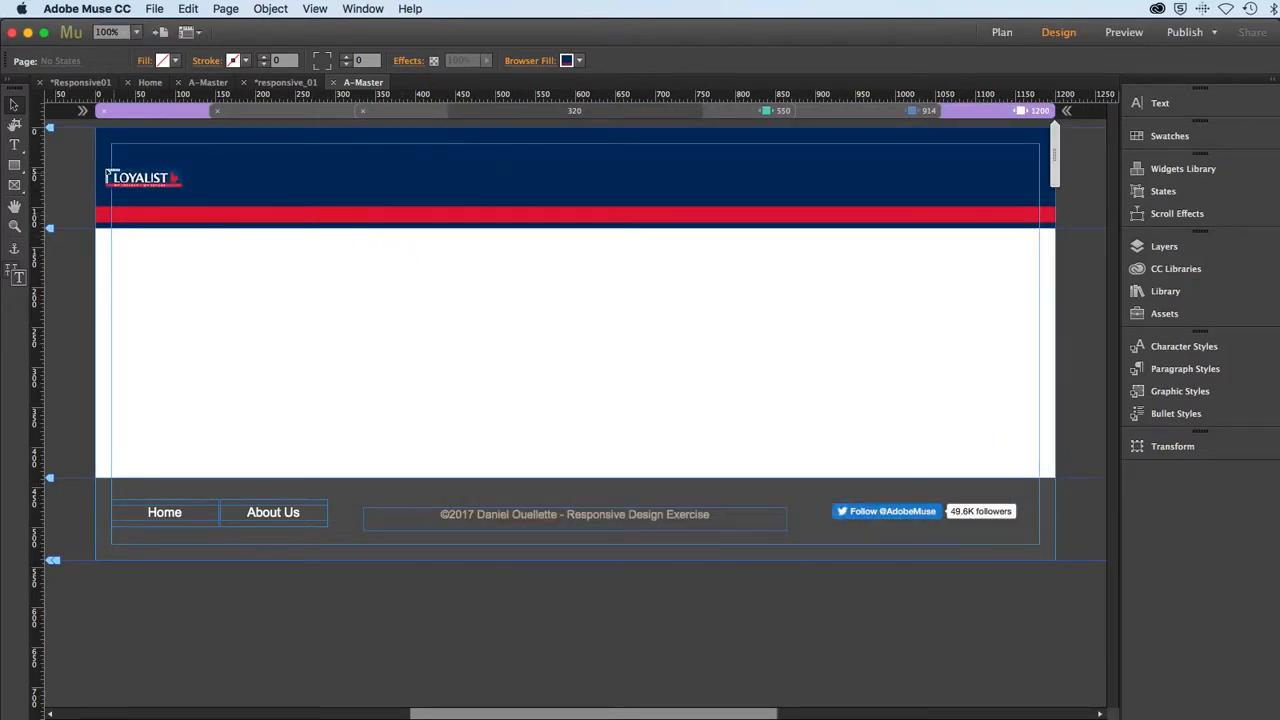
pyautogui.click(110, 145)
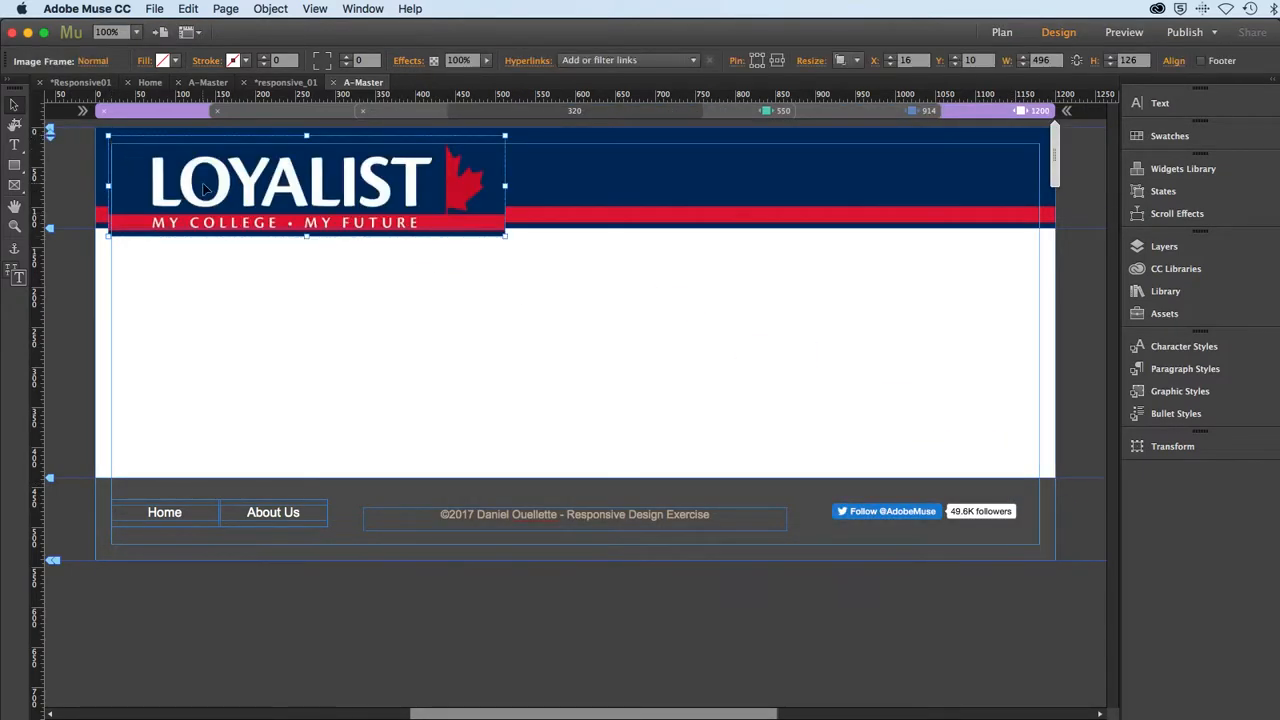
pyautogui.moveTo(218, 192); pyautogui.dragTo(205, 183)
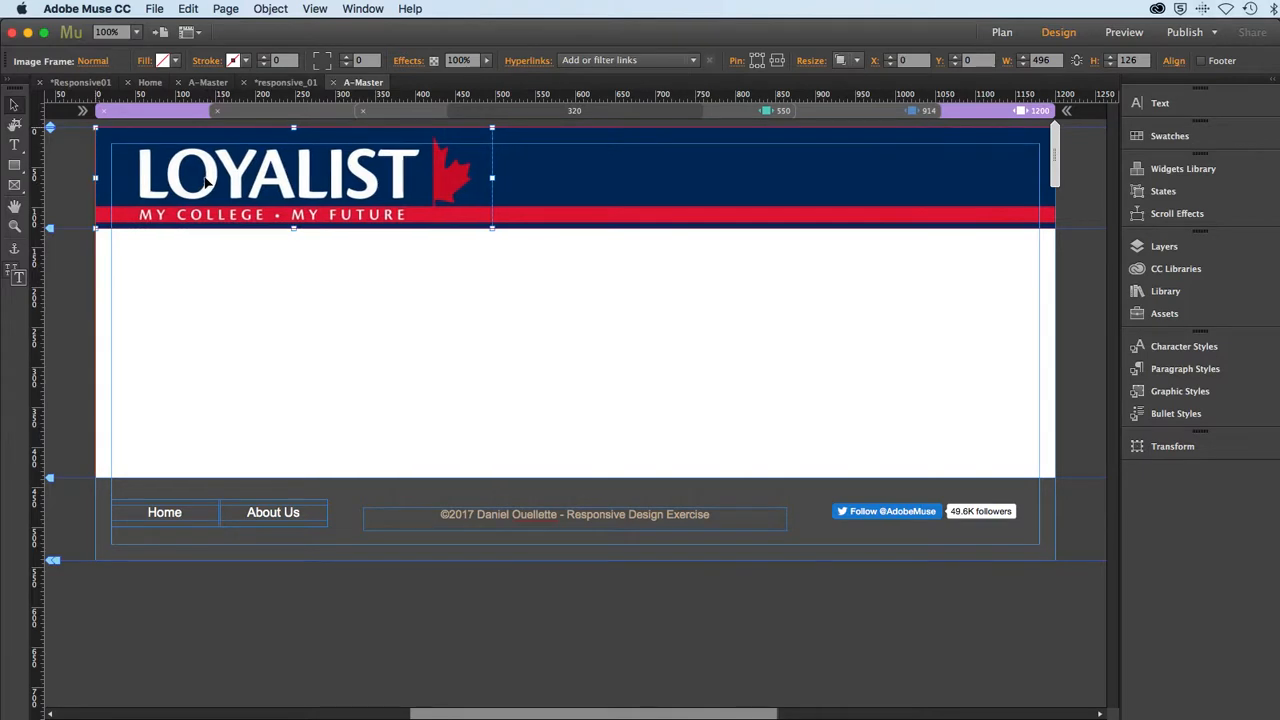
pyautogui.click(358, 312)
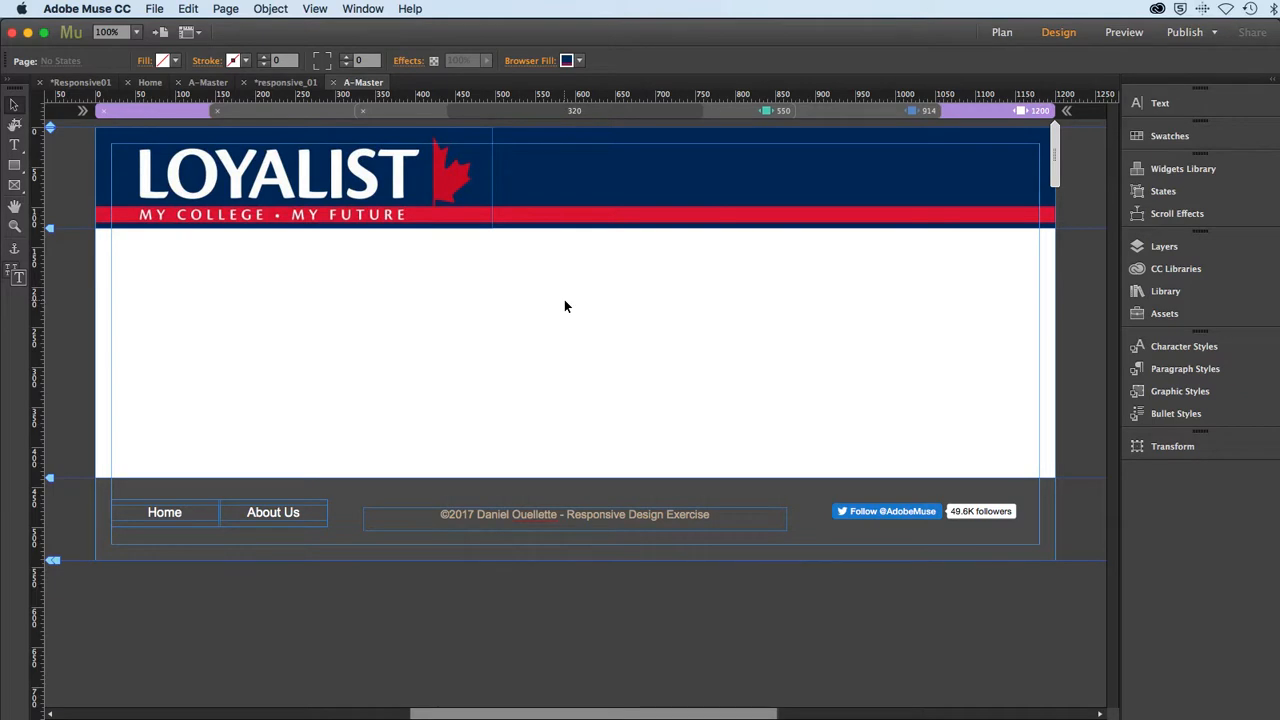
pyautogui.click(160, 8)
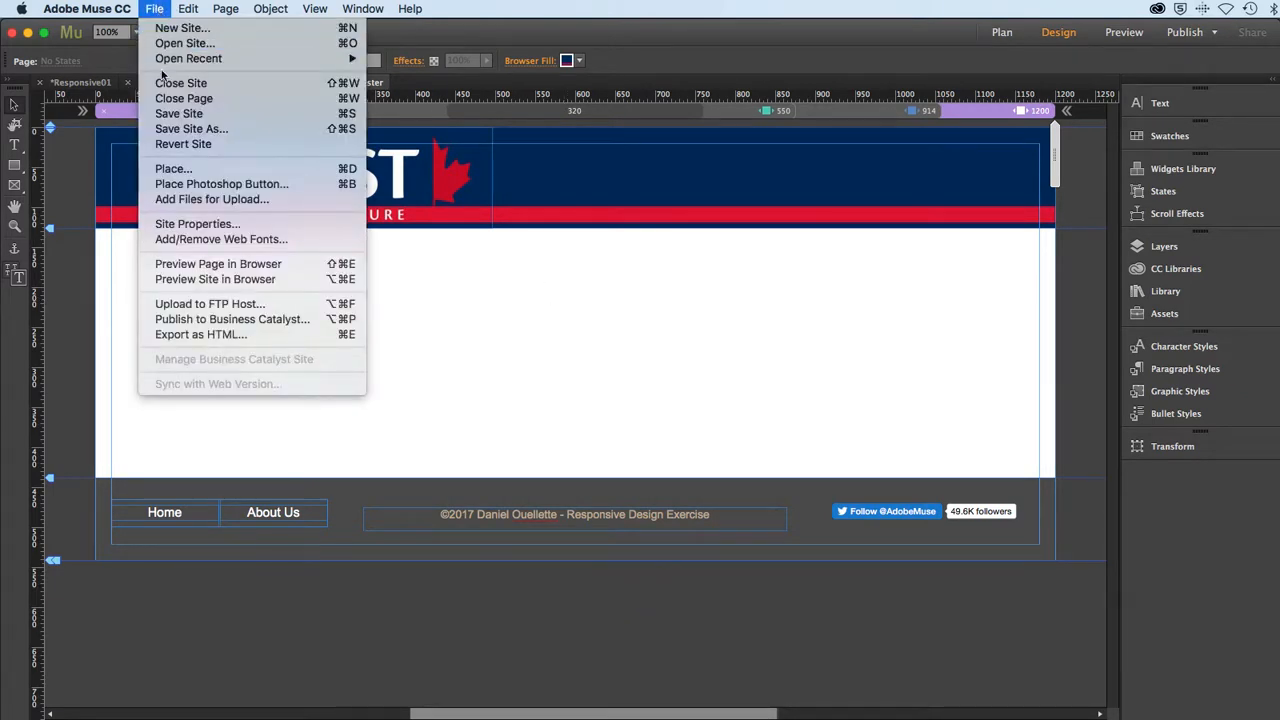
pyautogui.click(161, 113)
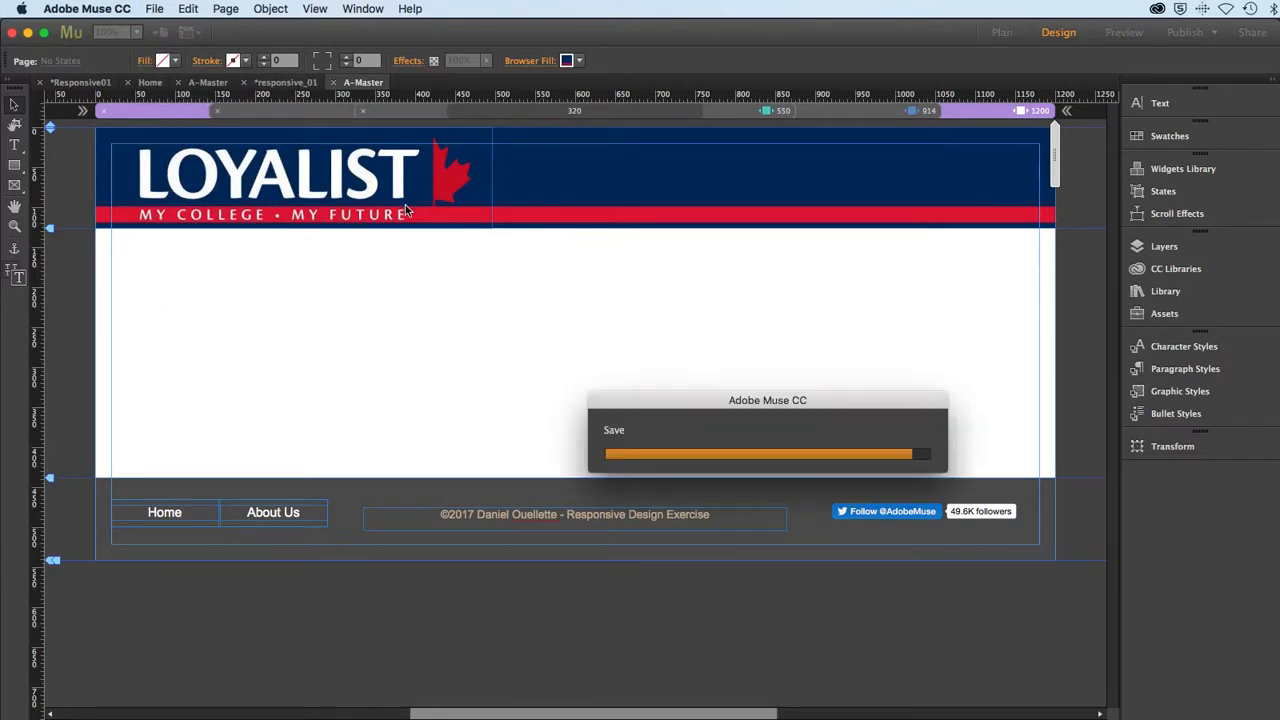
# Step: Pin the Loyalist logo horizontally to the page and set its resize behaviour to None
pyautogui.click(358, 186)
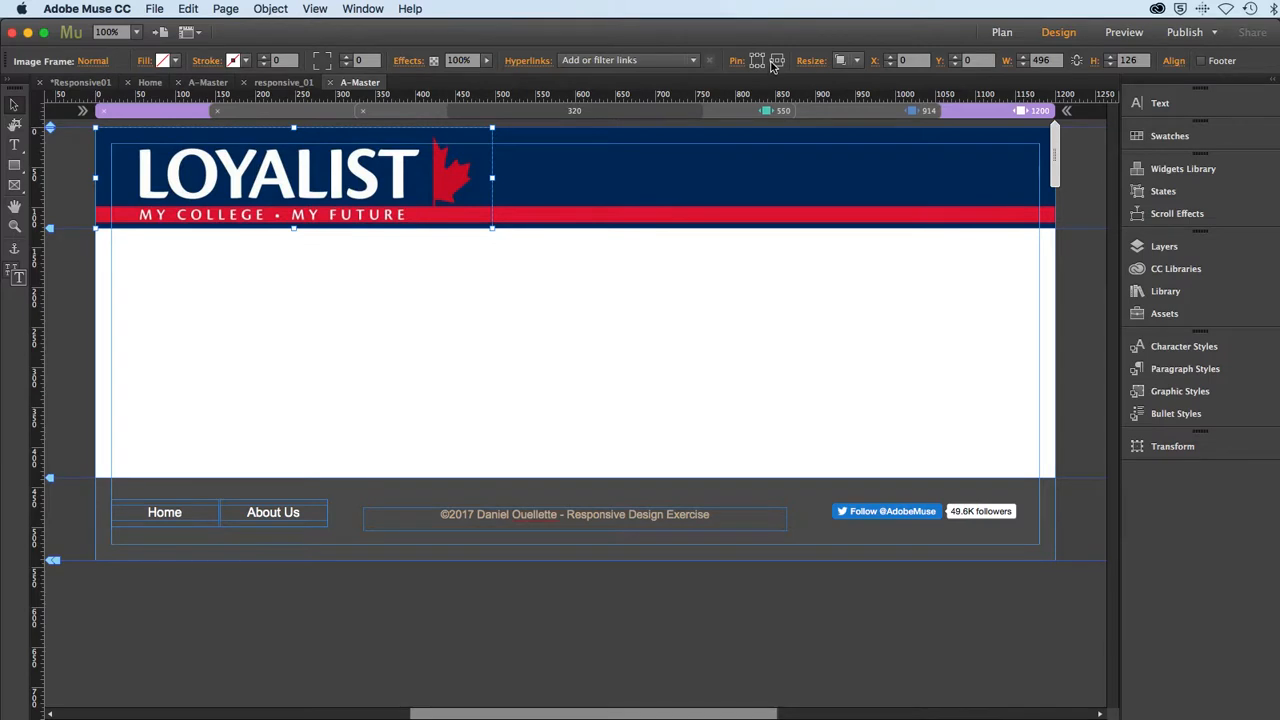
pyautogui.click(775, 62)
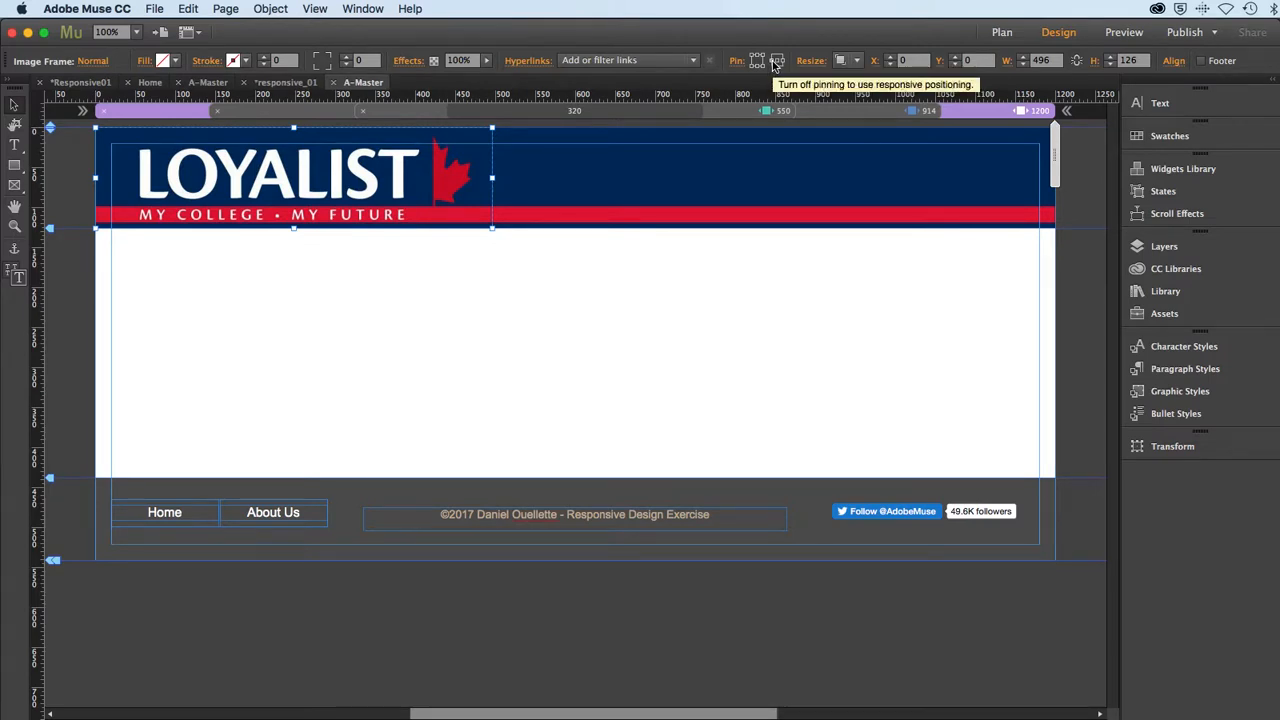
pyautogui.click(848, 62)
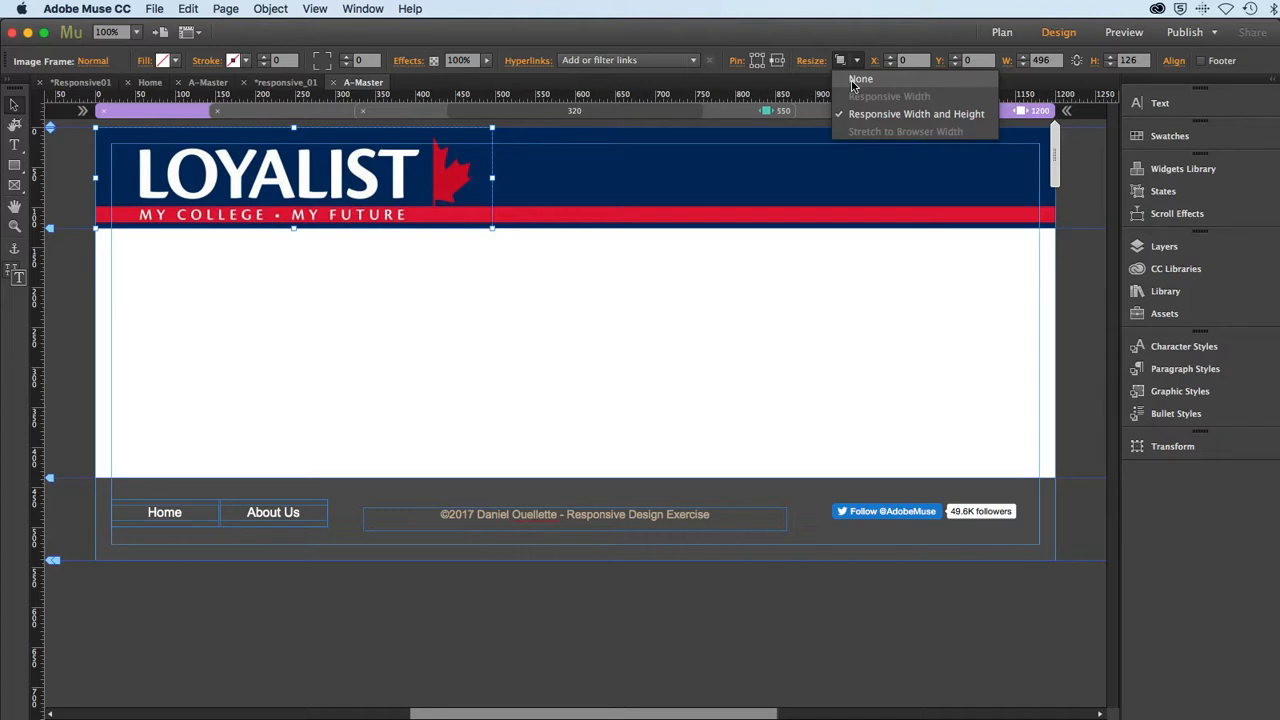
pyautogui.click(858, 80)
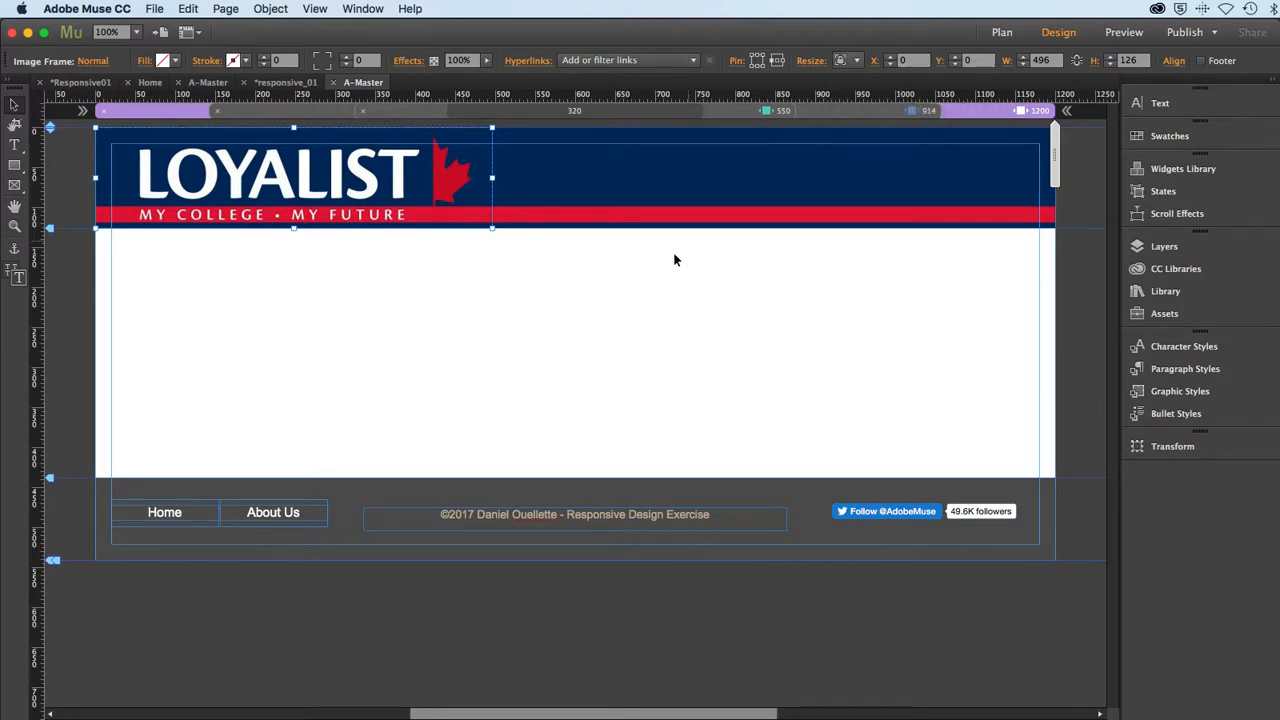
# Step: Save the site and preview the master page in the browser
pyautogui.click(152, 8)
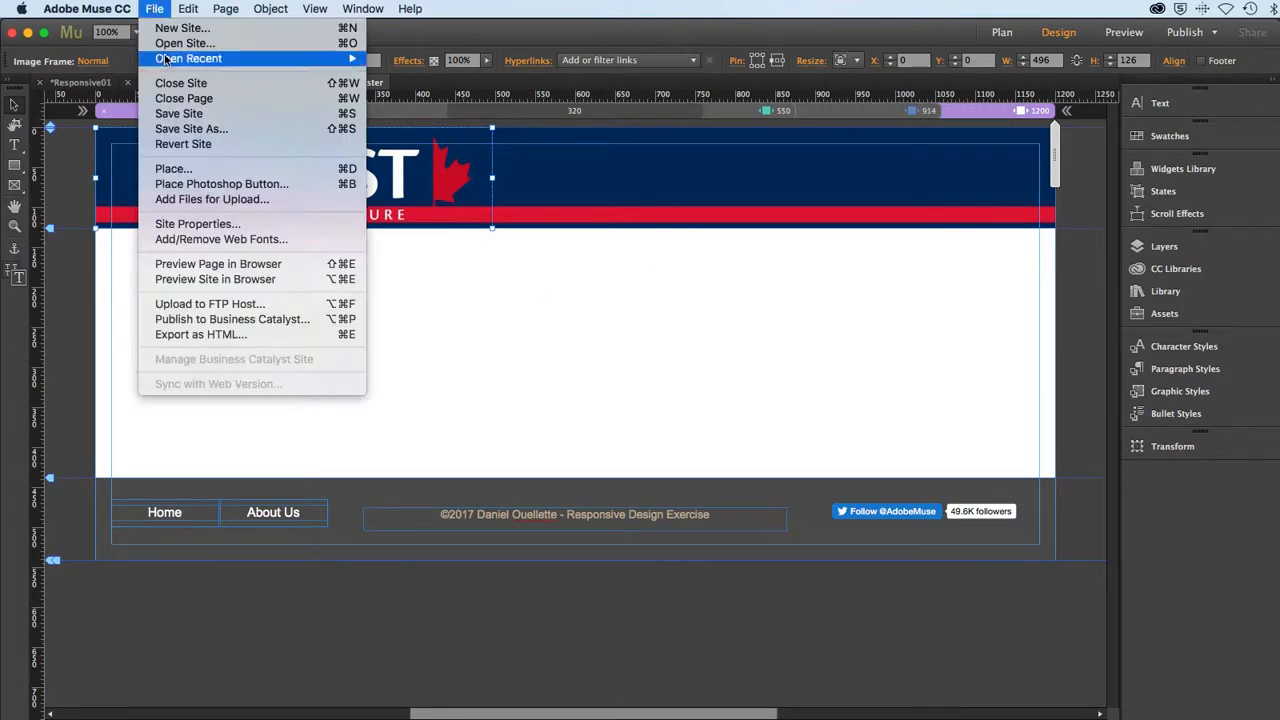
pyautogui.click(176, 114)
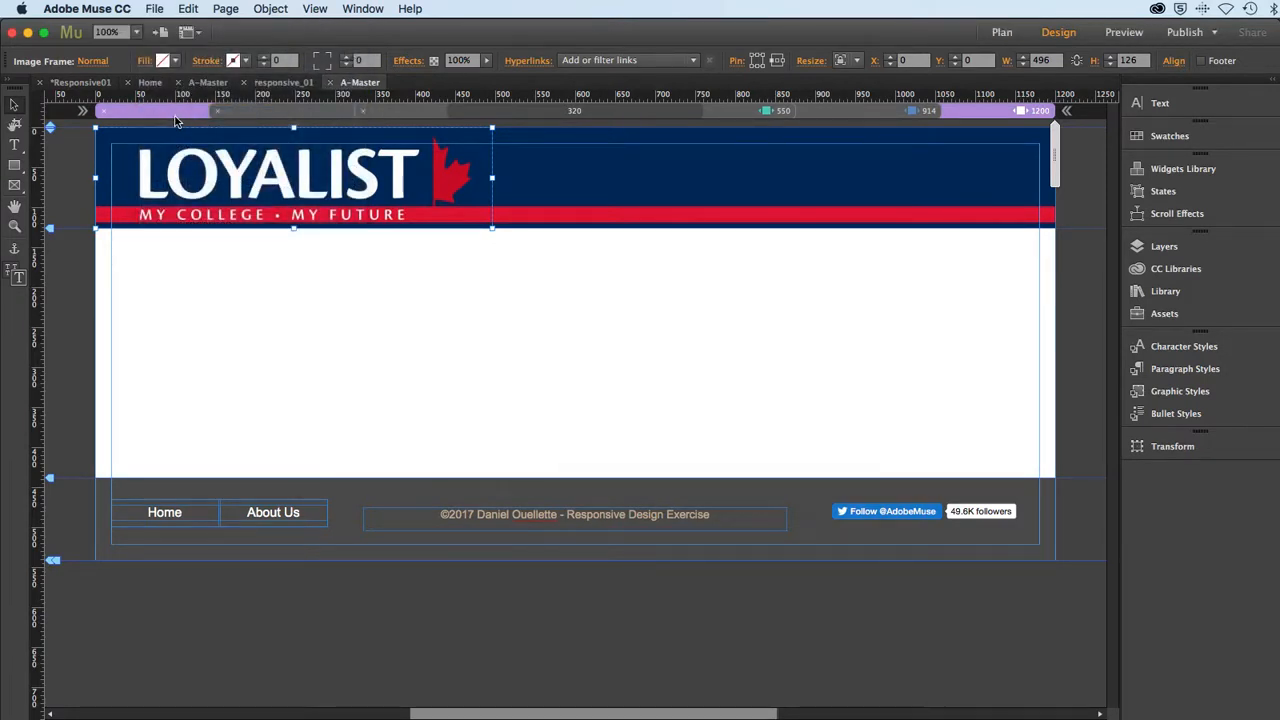
pyautogui.click(152, 9)
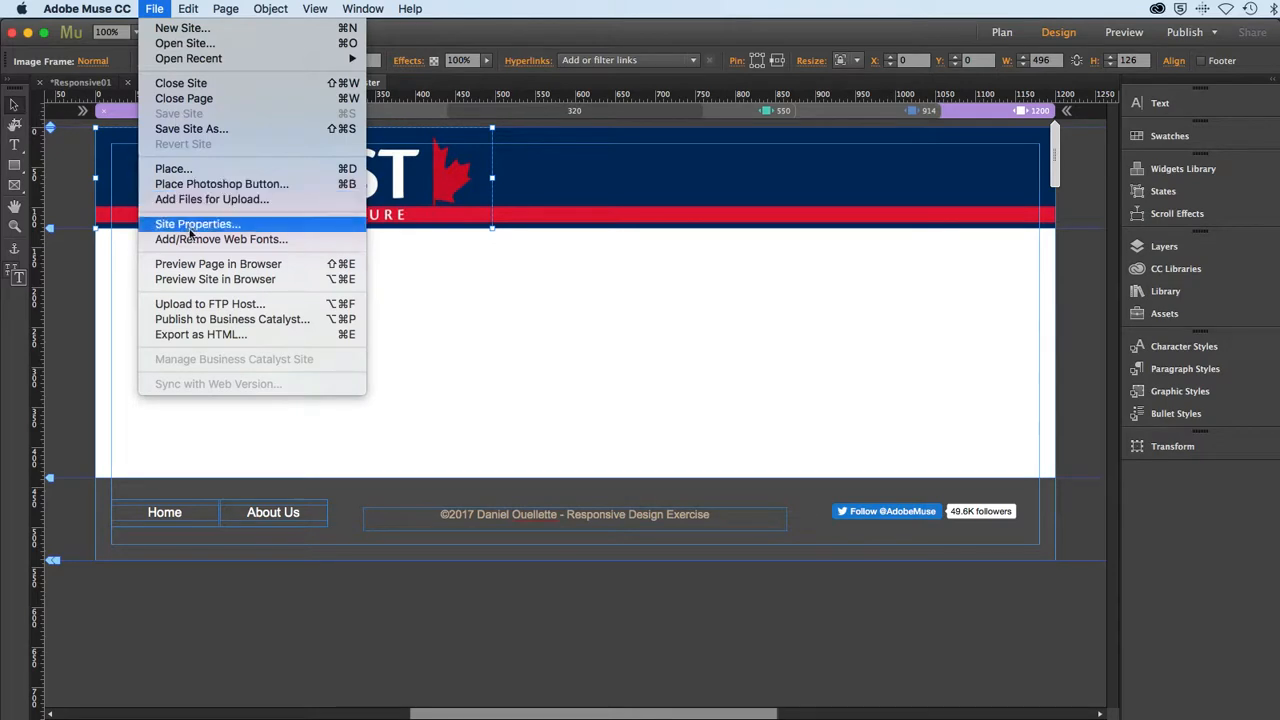
pyautogui.click(192, 265)
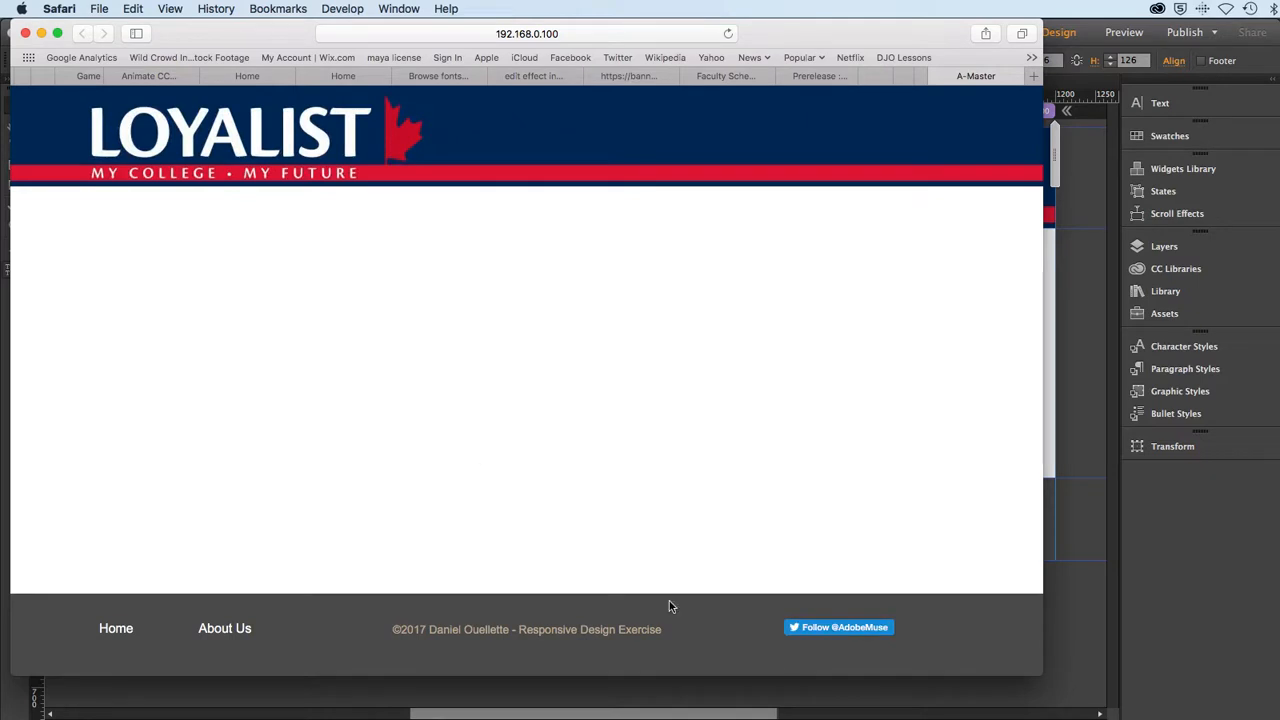
# Step: Widen and narrow the browser preview to check how the header adapts, and return to Adobe Muse
pyautogui.moveTo(1041, 674); pyautogui.dragTo(1127, 677)
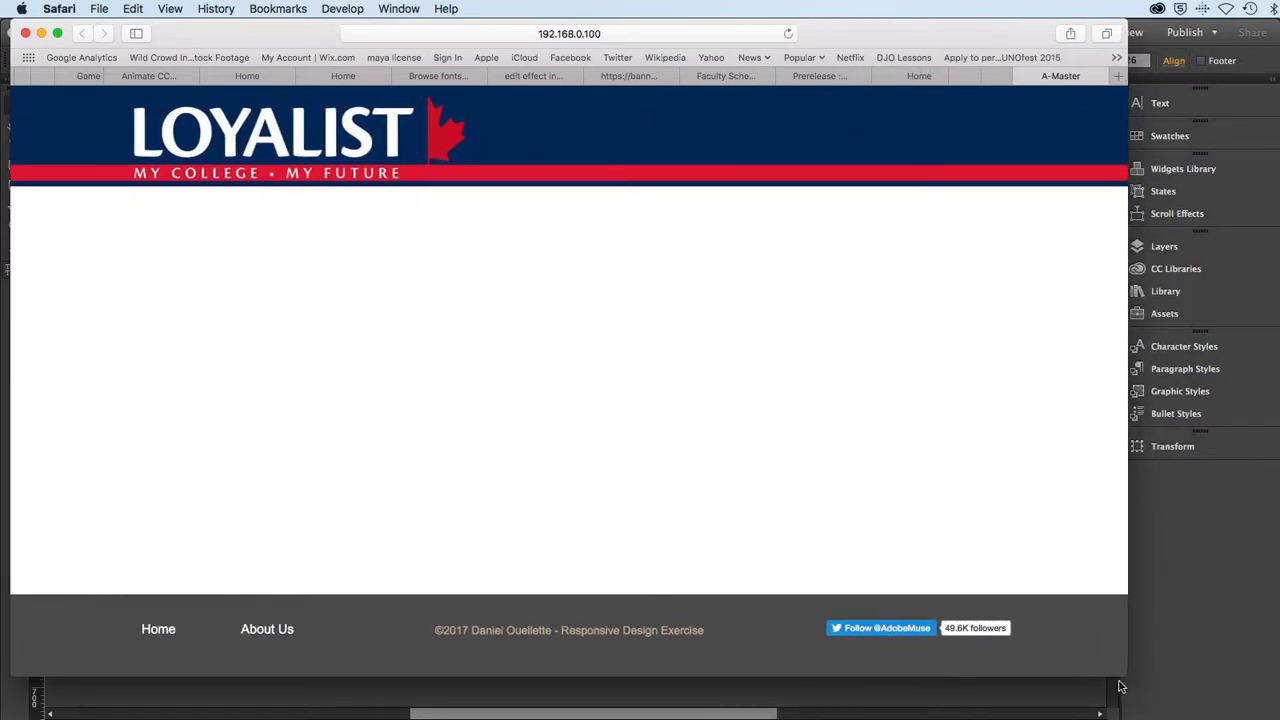
pyautogui.moveTo(1128, 675); pyautogui.dragTo(1251, 682)
pyautogui.moveTo(1219, 683); pyautogui.dragTo(923, 676)
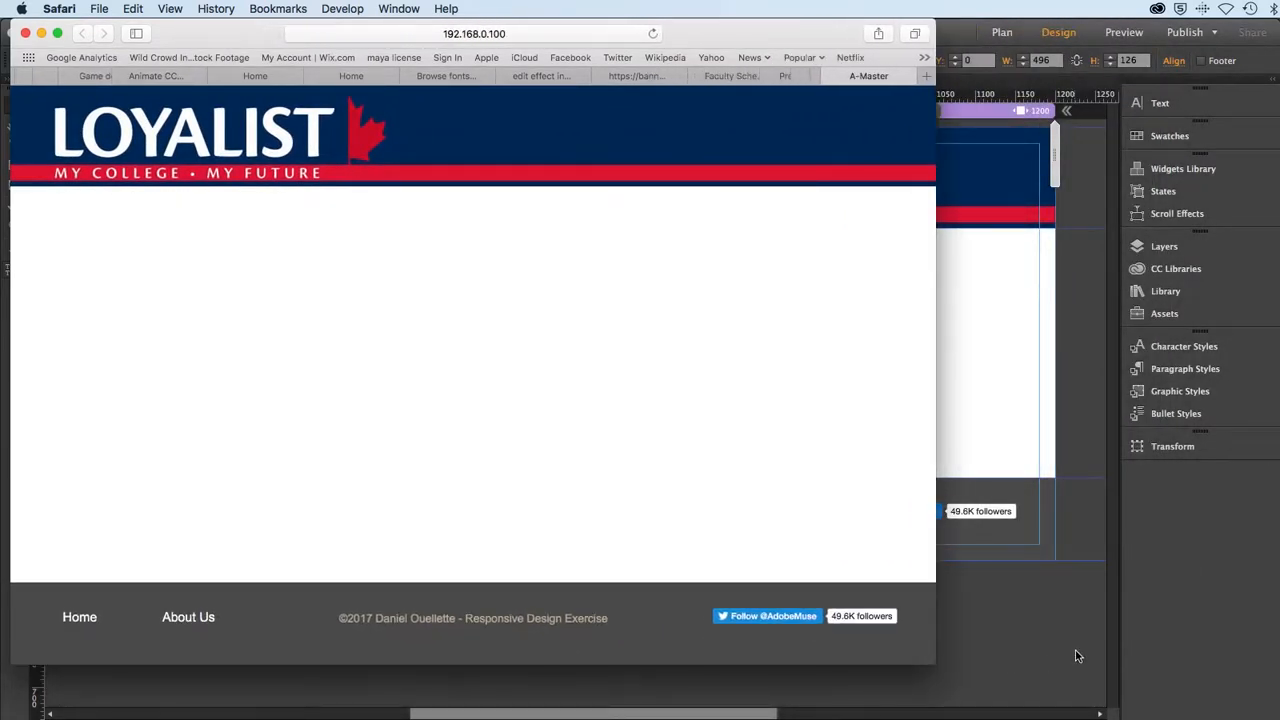
pyautogui.click(1037, 640)
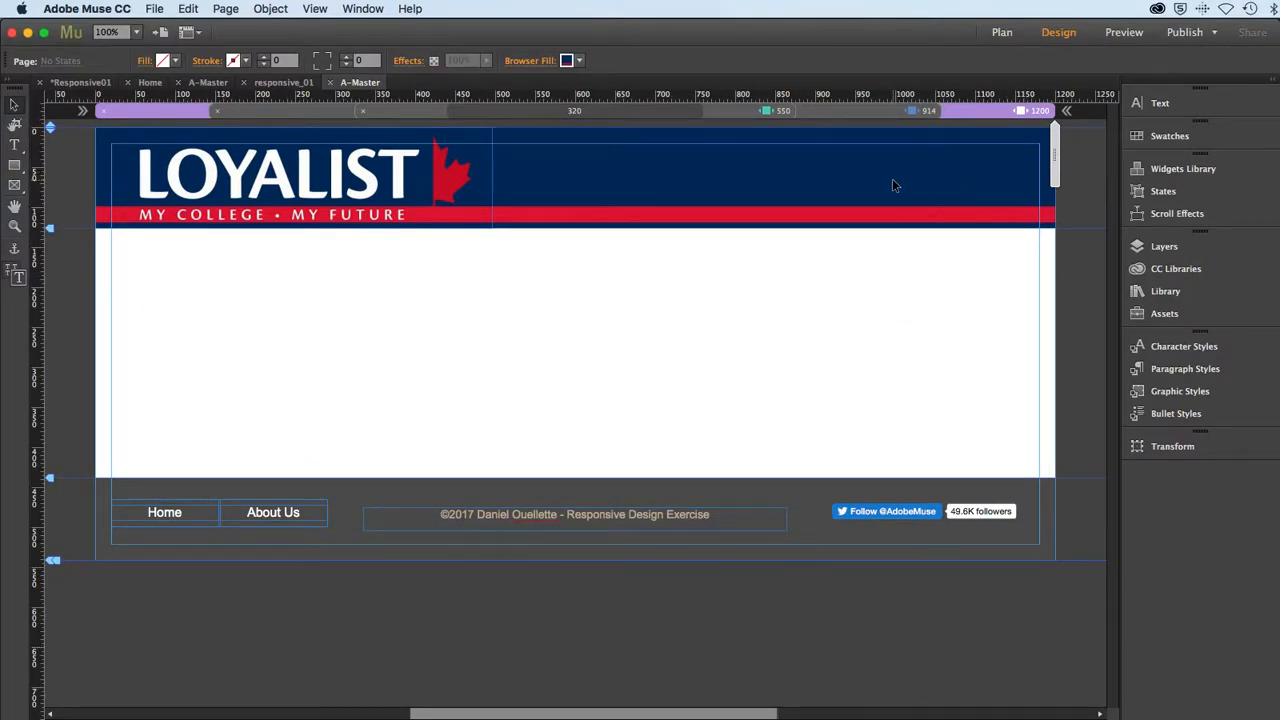
# Step: Copy the footer's Home and About Us menu, paste it, and place the copy in the header at X 910, Y 46
pyautogui.click(268, 512)
pyautogui.click(186, 8)
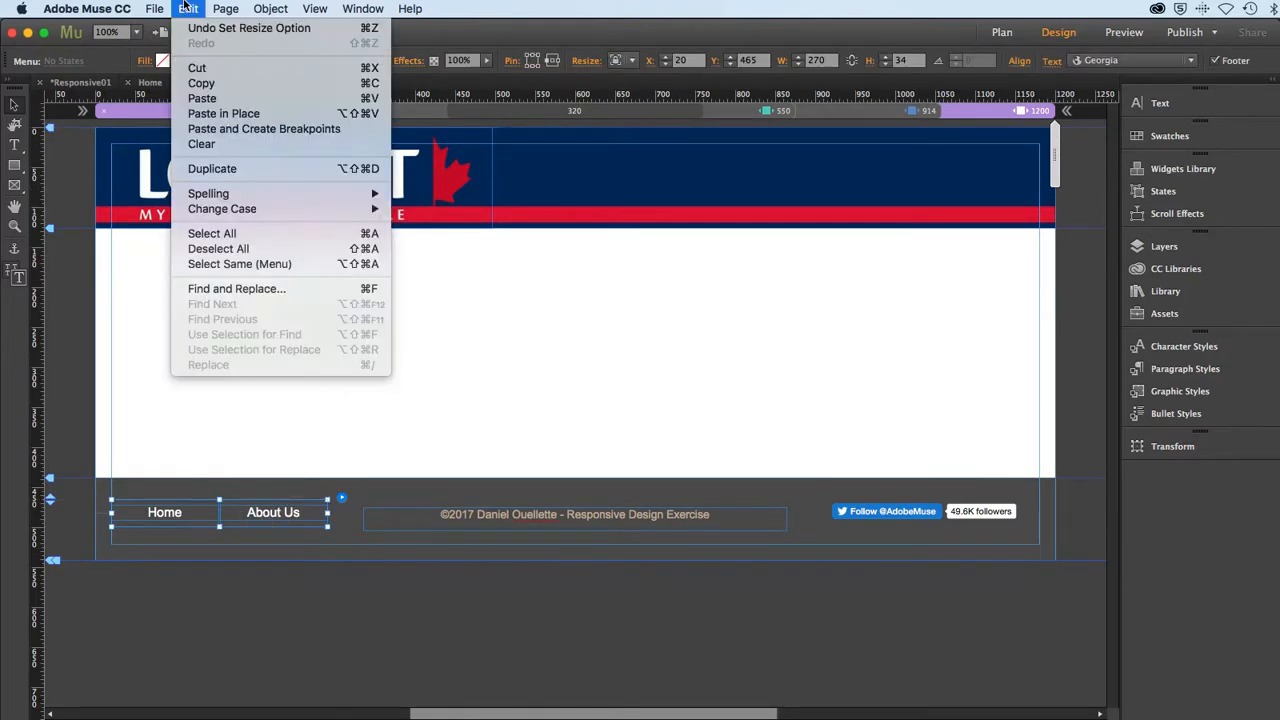
pyautogui.click(200, 85)
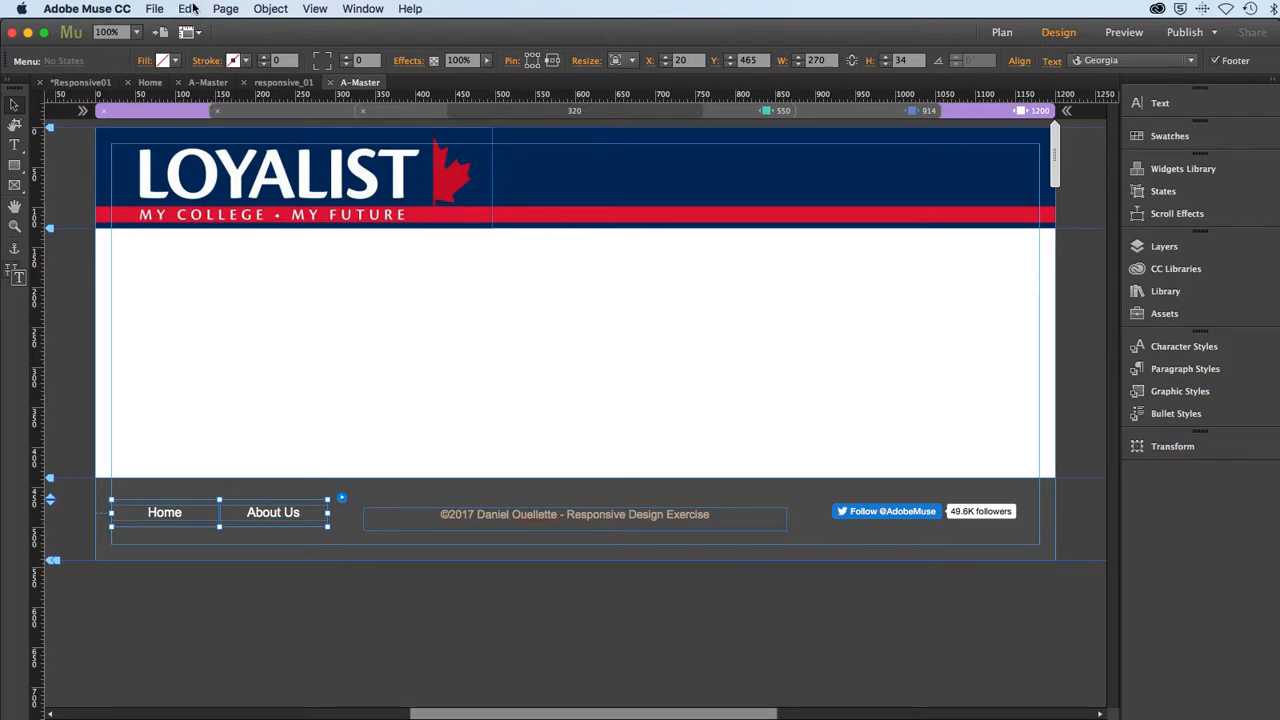
pyautogui.click(378, 248)
pyautogui.click(188, 8)
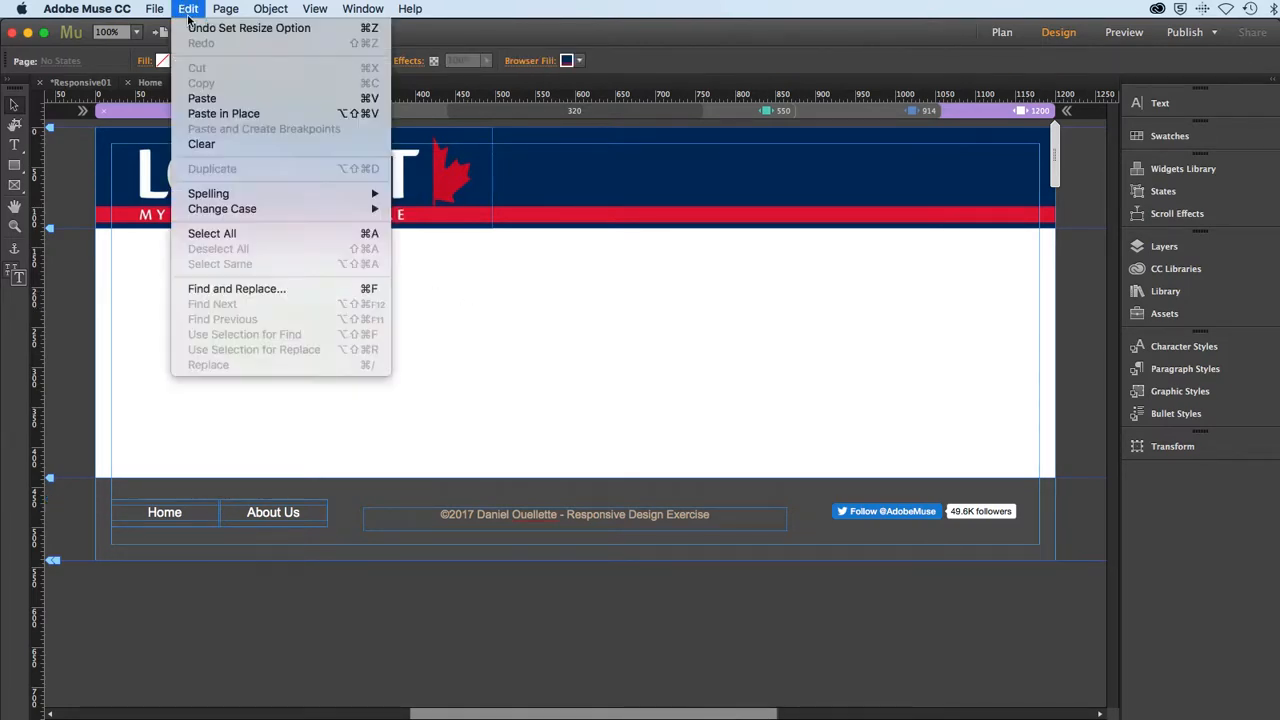
pyautogui.click(203, 98)
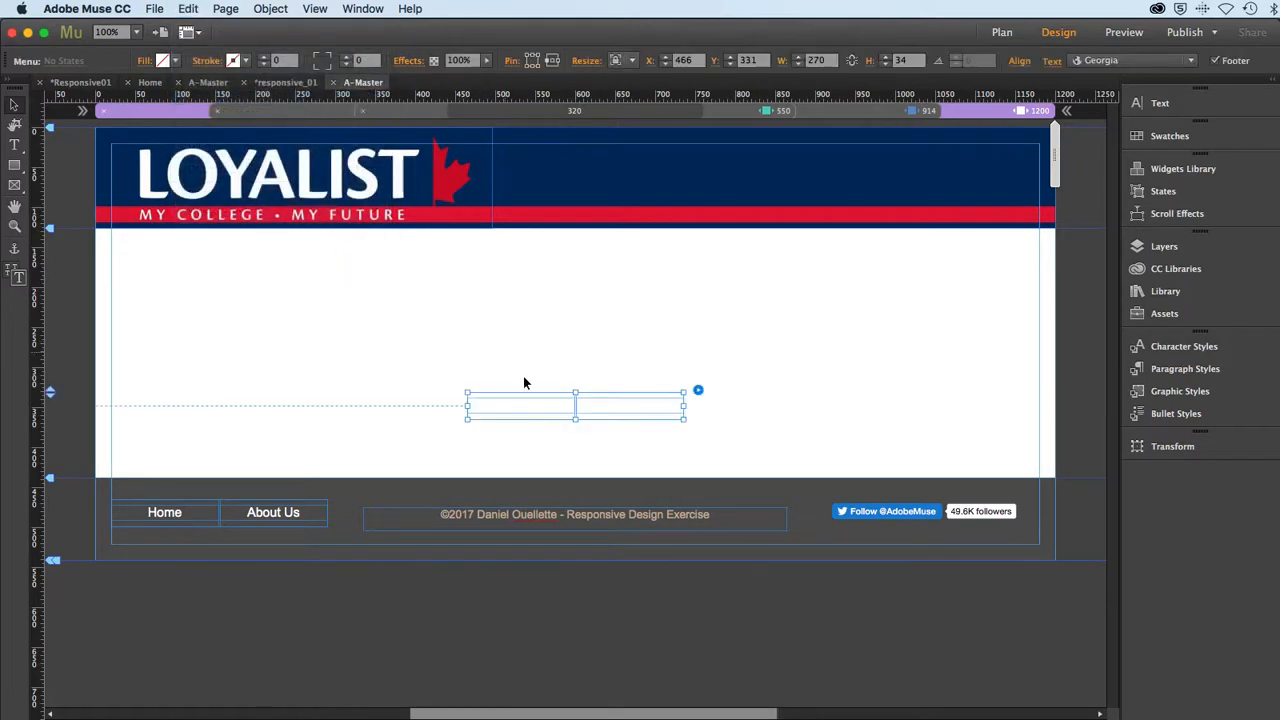
pyautogui.moveTo(532, 408); pyautogui.dragTo(890, 180)
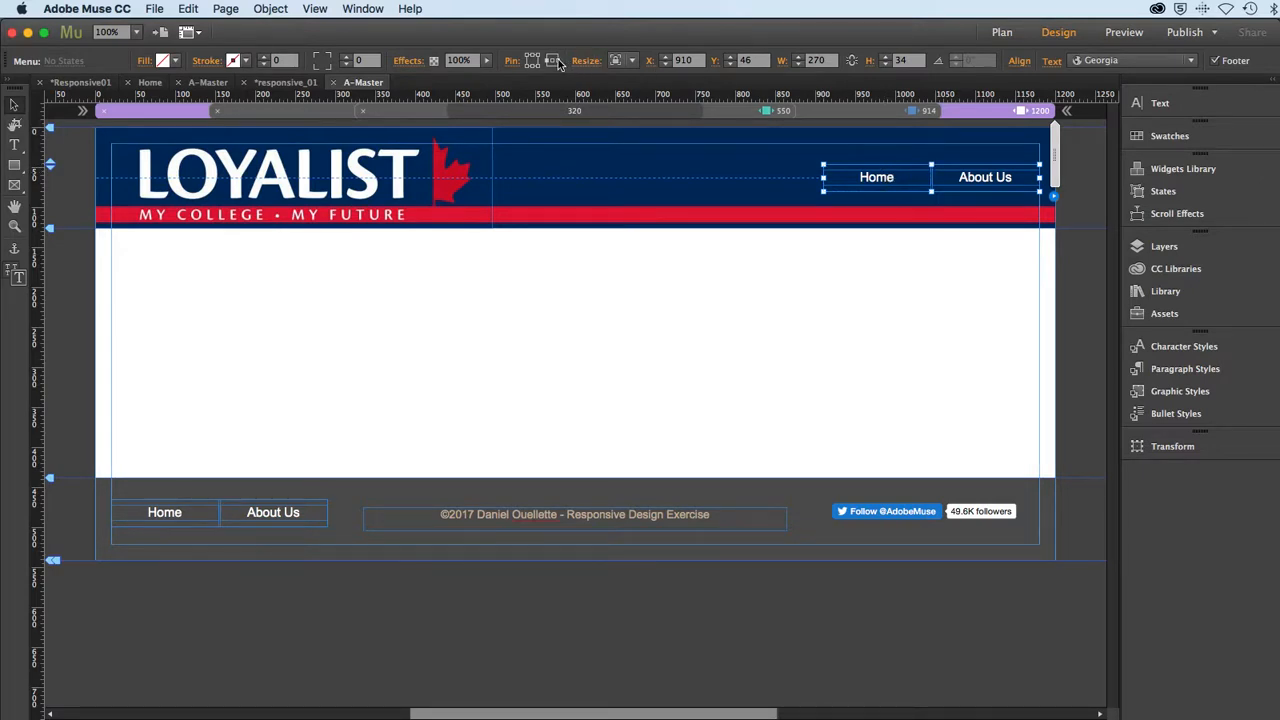
# Step: Set the header menu's resize behaviour to None and deselect it
pyautogui.click(632, 62)
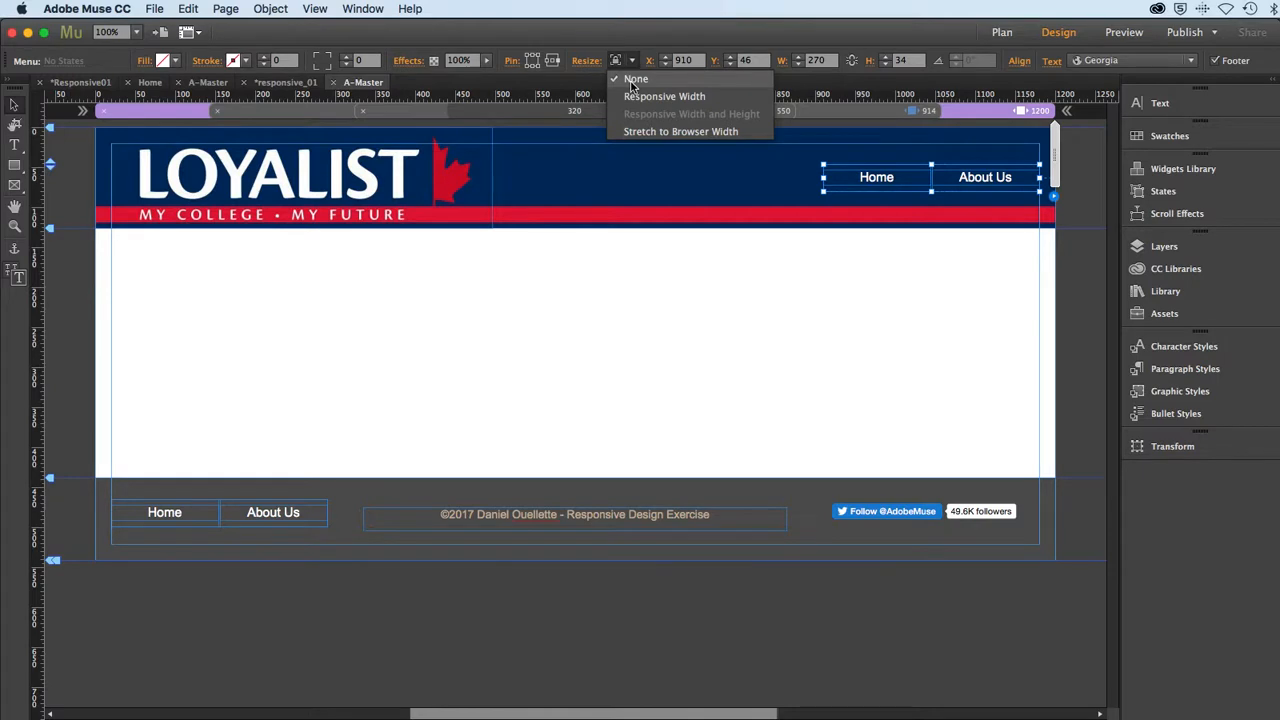
pyautogui.click(631, 86)
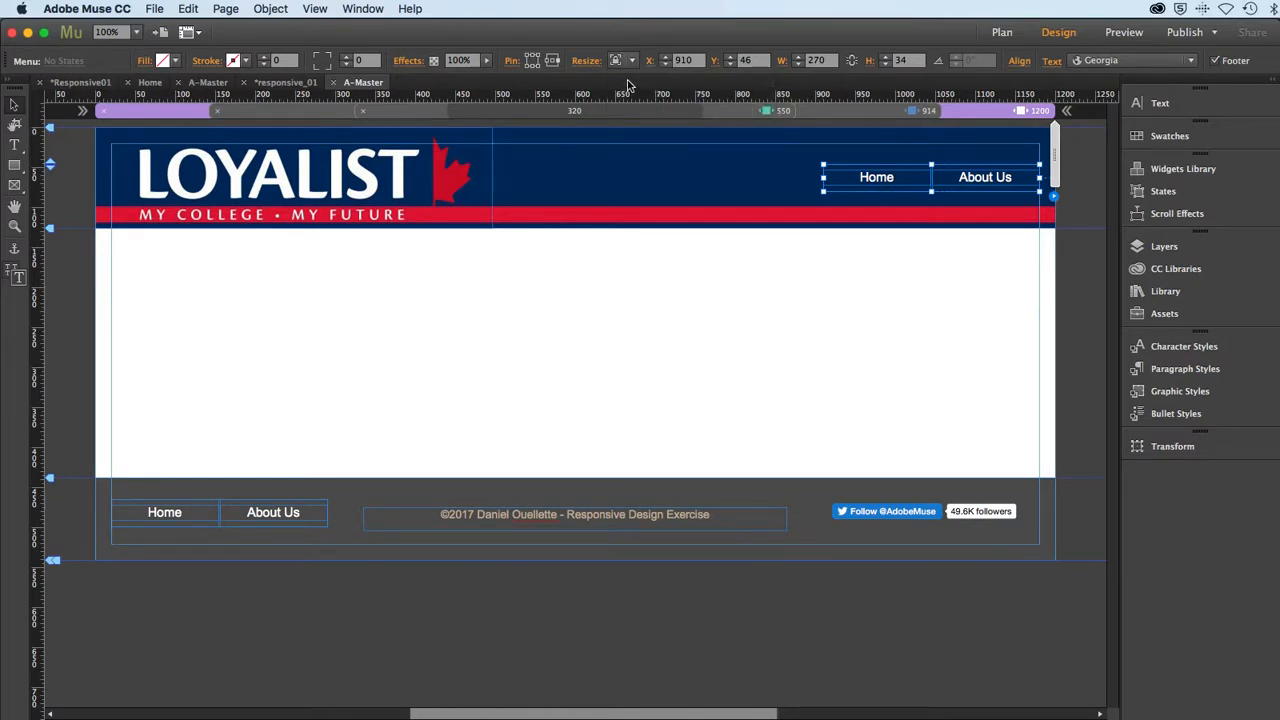
pyautogui.click(425, 357)
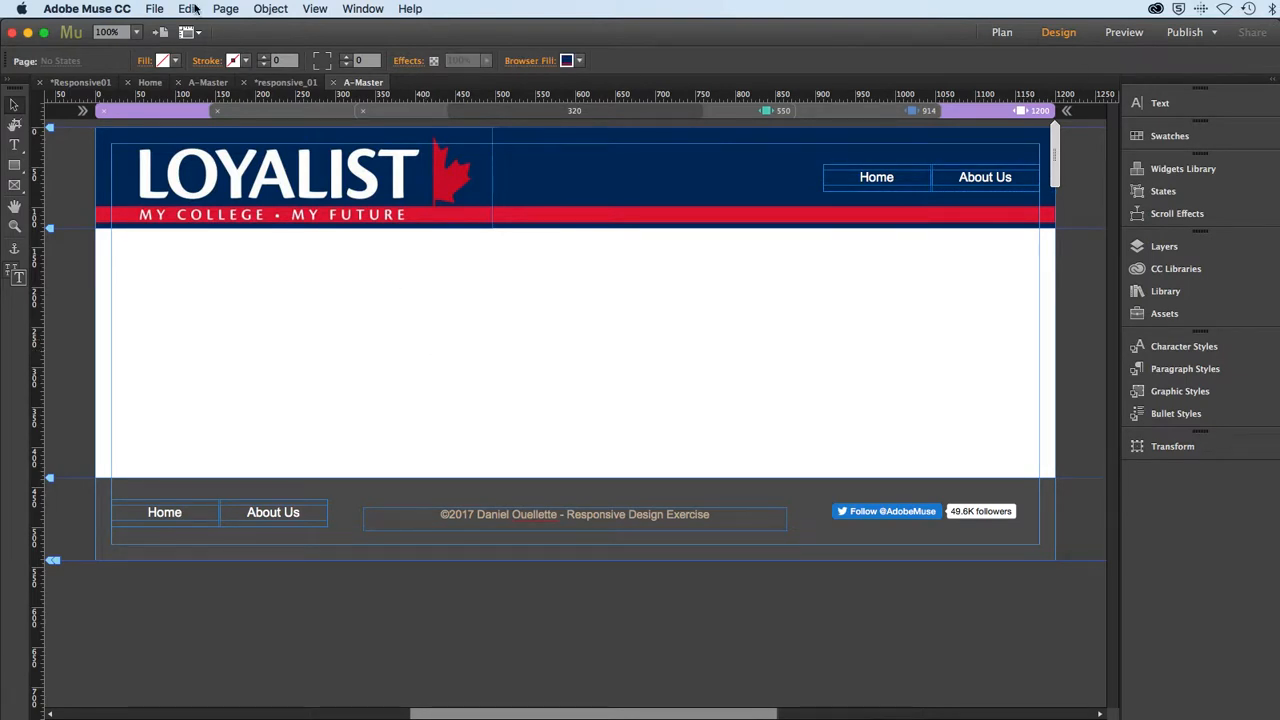
# Step: Save the site, preview the master page in a slightly wider browser window, and return to Adobe Muse
pyautogui.click(152, 8)
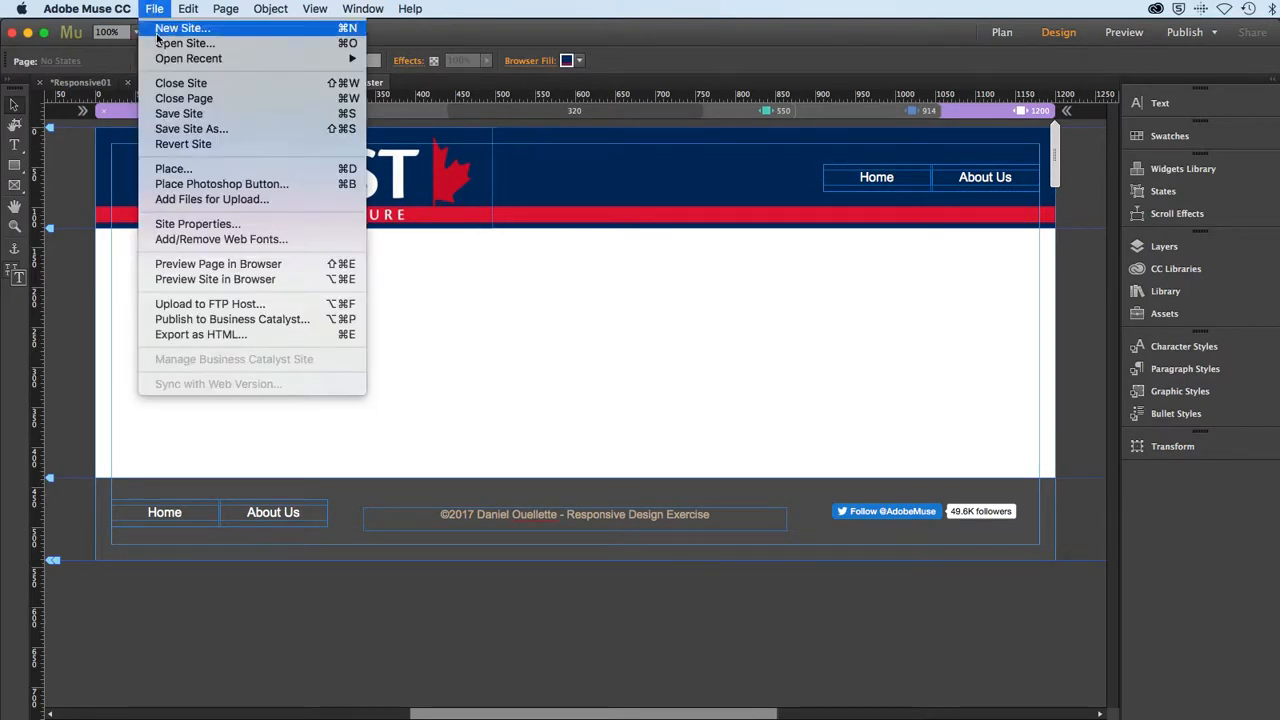
pyautogui.click(166, 112)
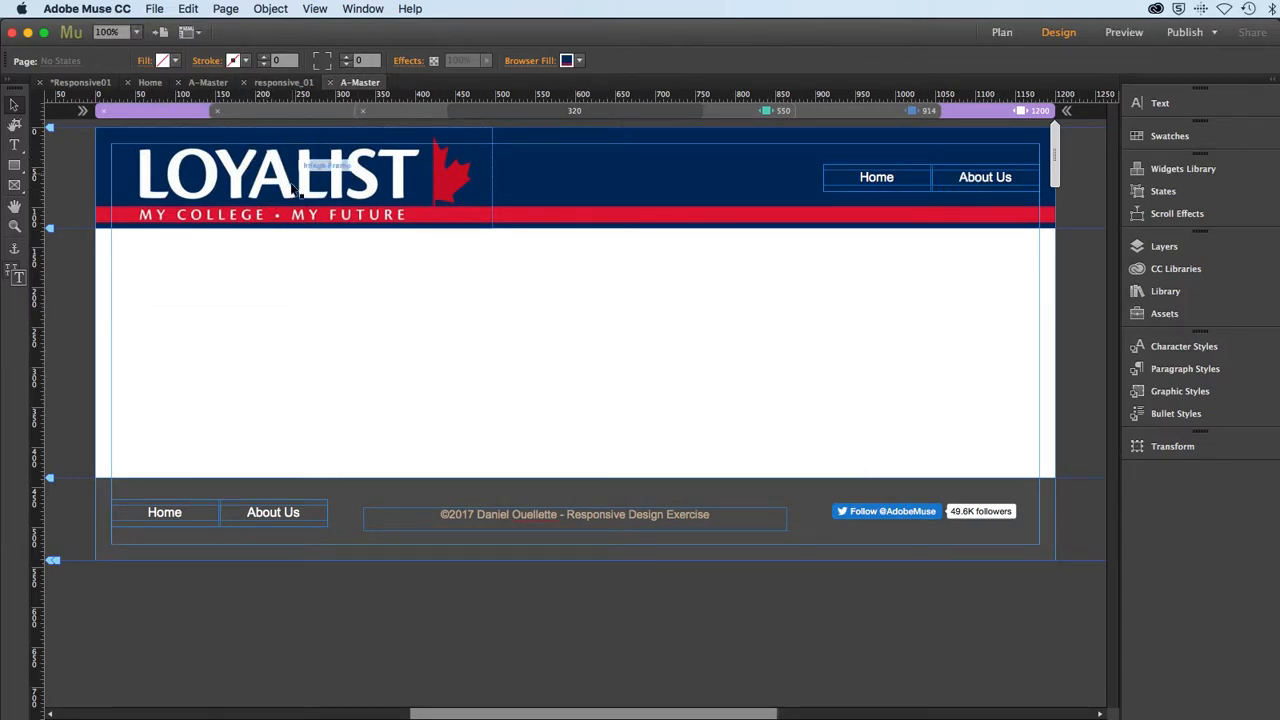
pyautogui.click(155, 8)
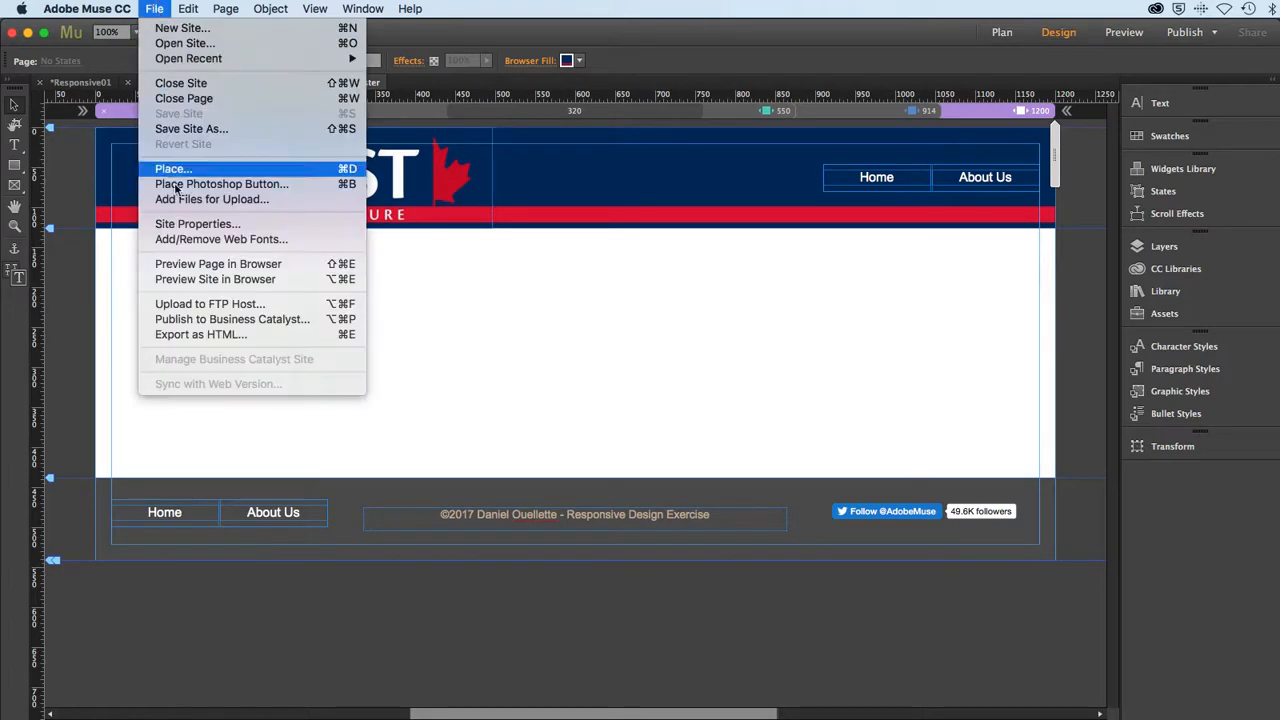
pyautogui.click(197, 264)
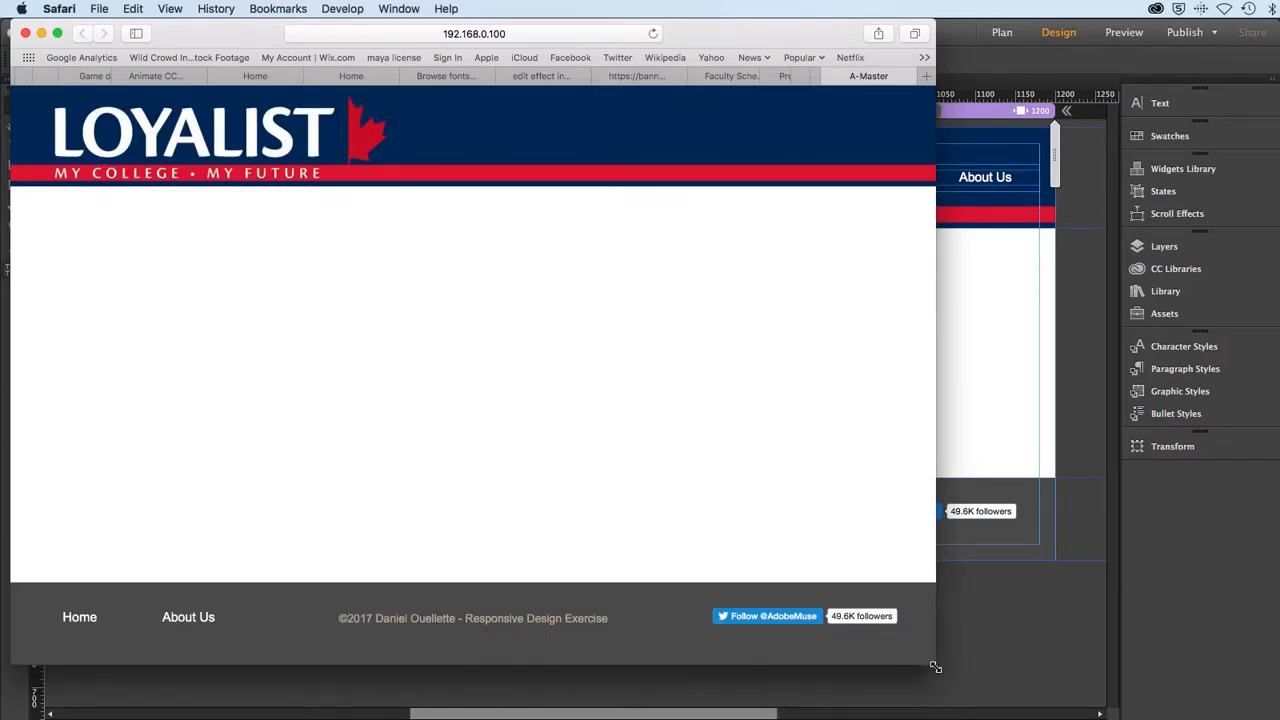
pyautogui.moveTo(935, 667); pyautogui.dragTo(992, 668)
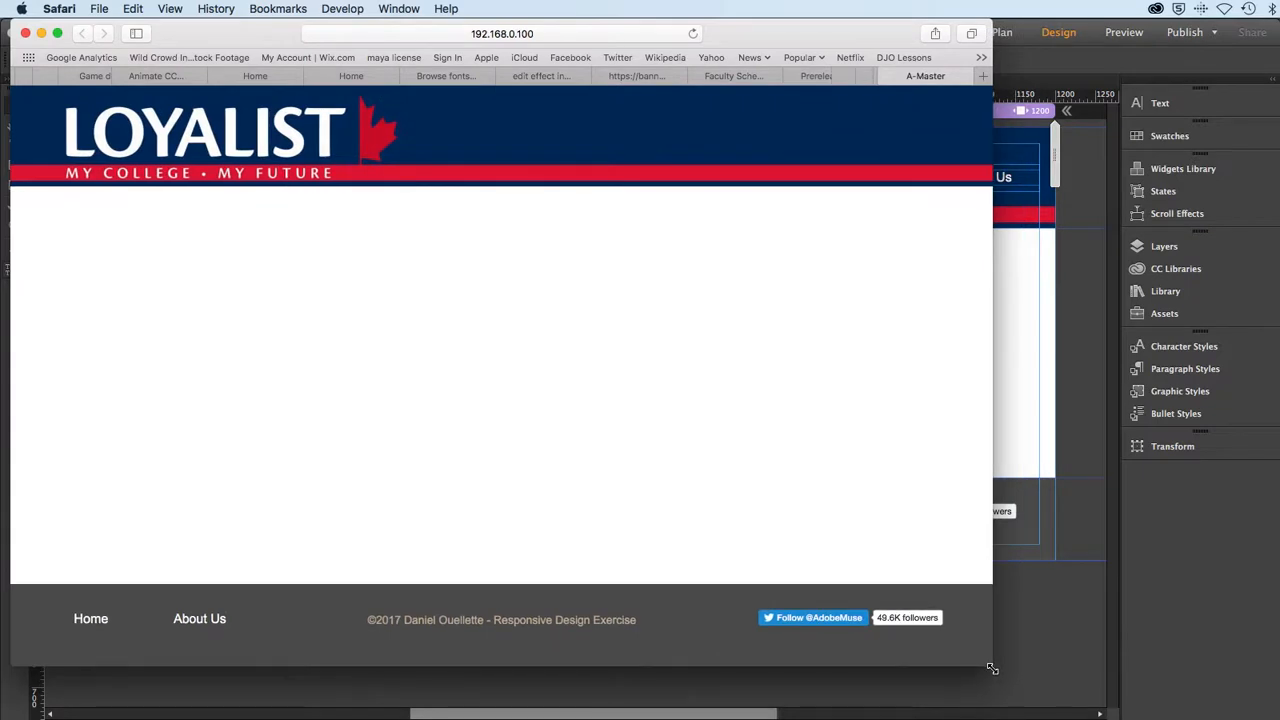
pyautogui.click(1028, 646)
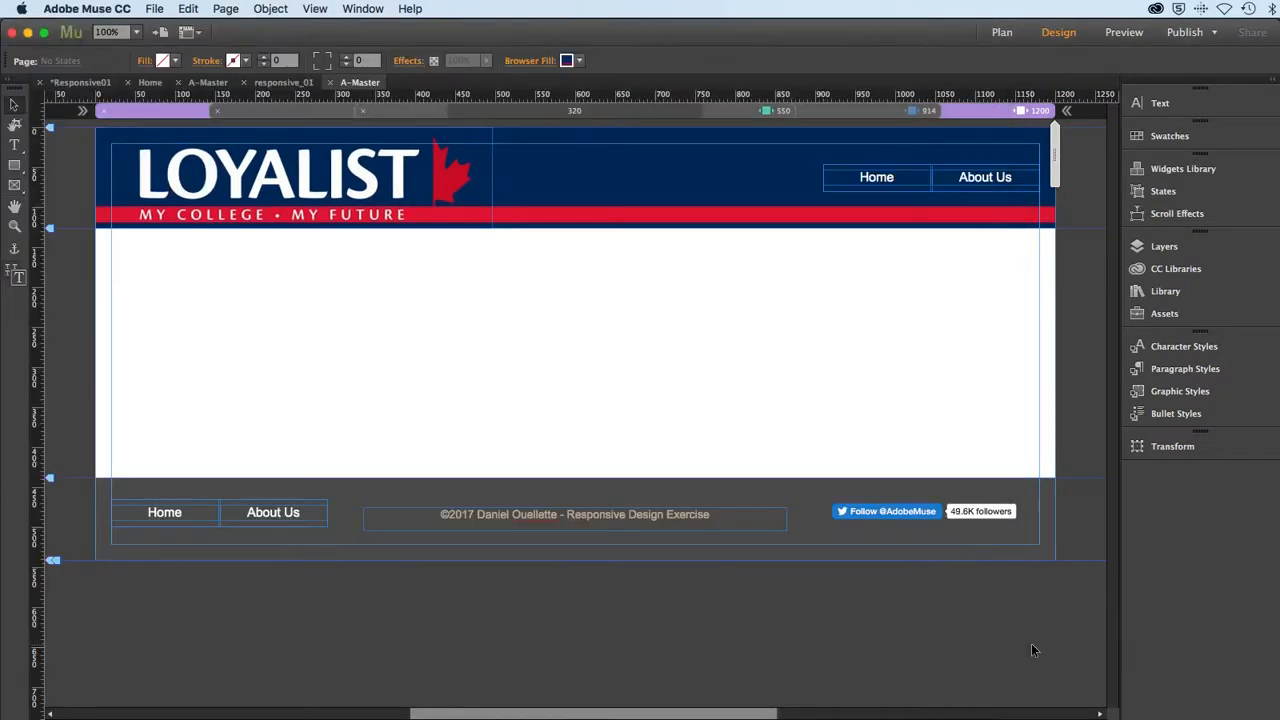
# Step: Turn off the Footer option for the header menu and save the site
pyautogui.click(881, 188)
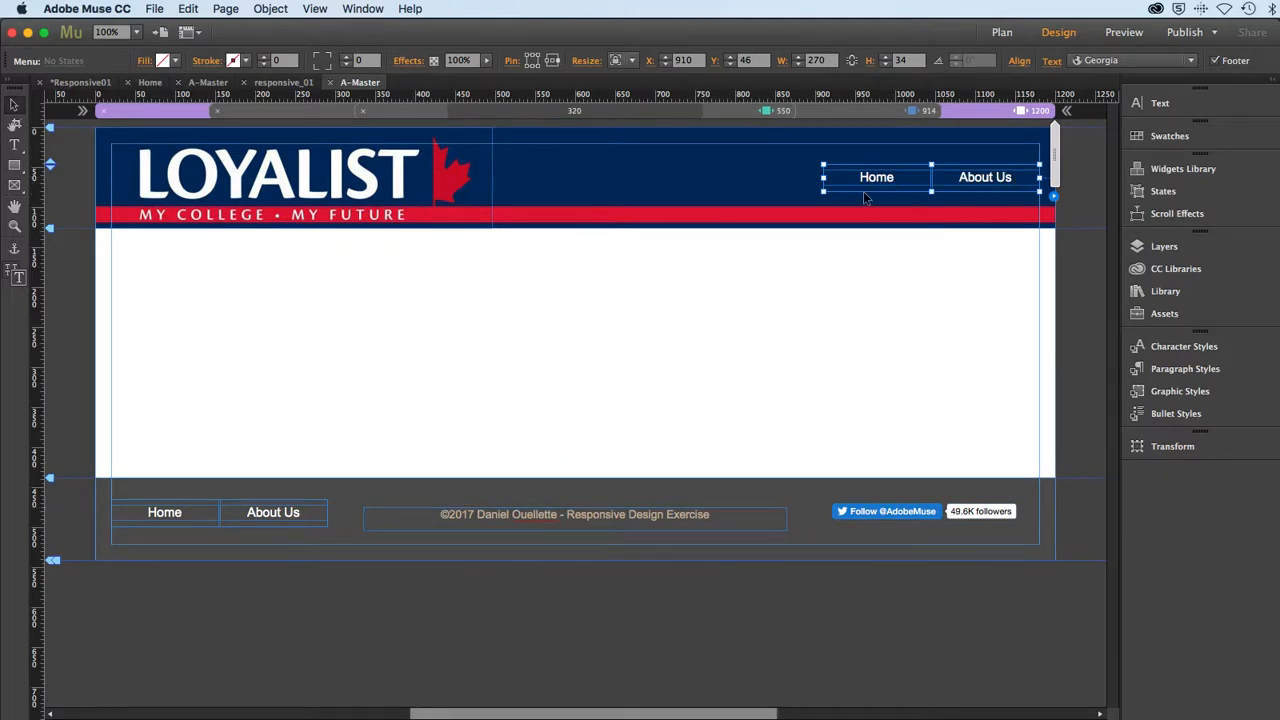
pyautogui.click(1215, 62)
pyautogui.click(155, 8)
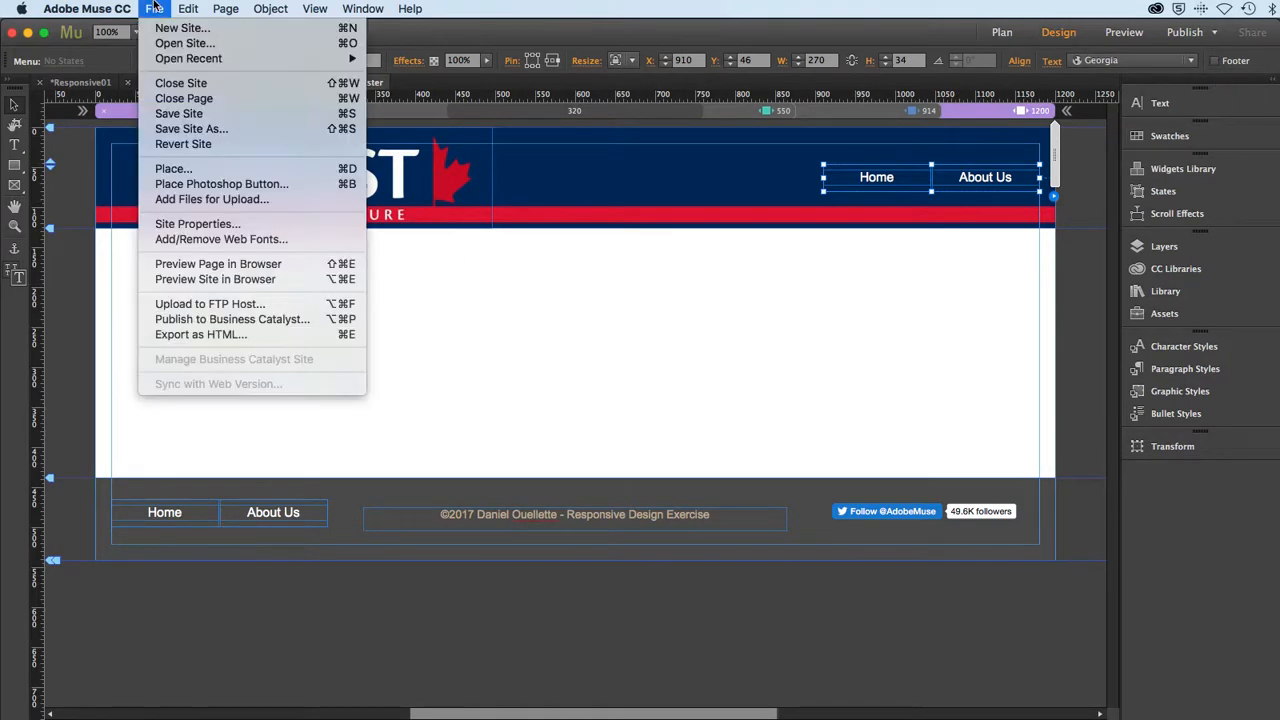
pyautogui.click(172, 116)
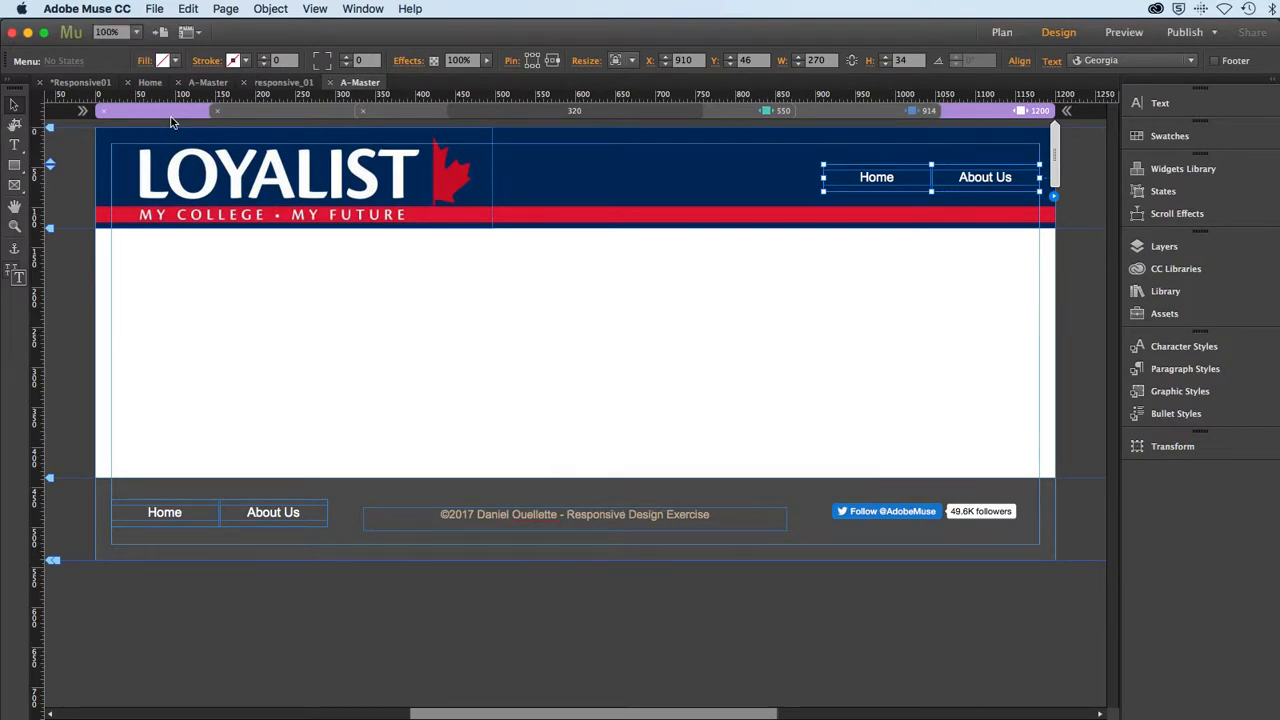
# Step: Preview the master page in the browser, resize the window to check the header menu, and return to Adobe Muse
pyautogui.click(153, 9)
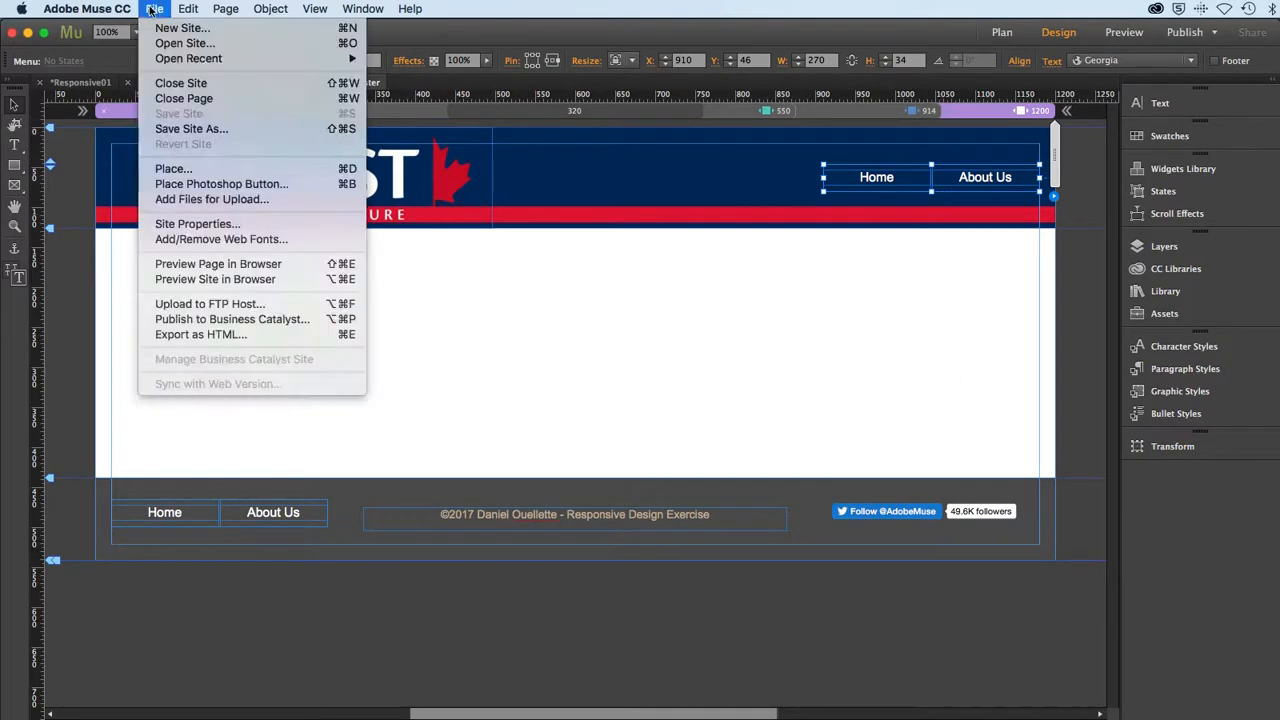
pyautogui.click(196, 266)
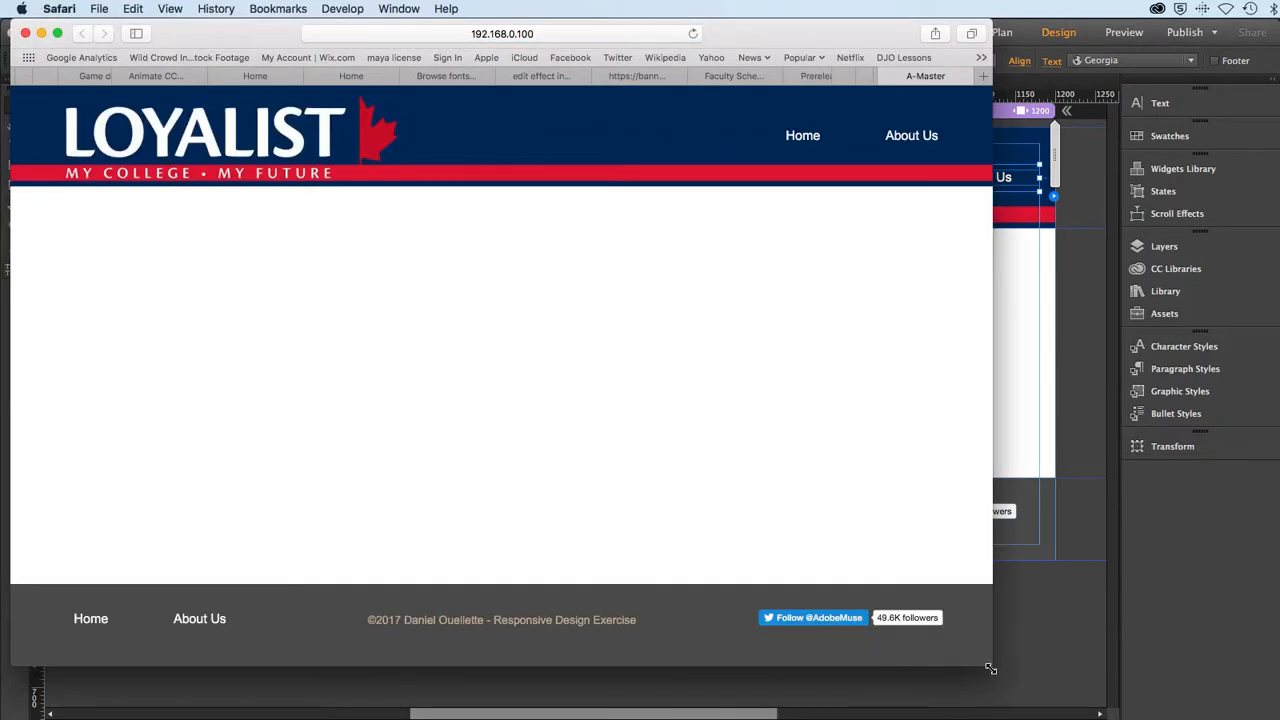
pyautogui.moveTo(991, 669); pyautogui.dragTo(1057, 663)
pyautogui.click(1078, 650)
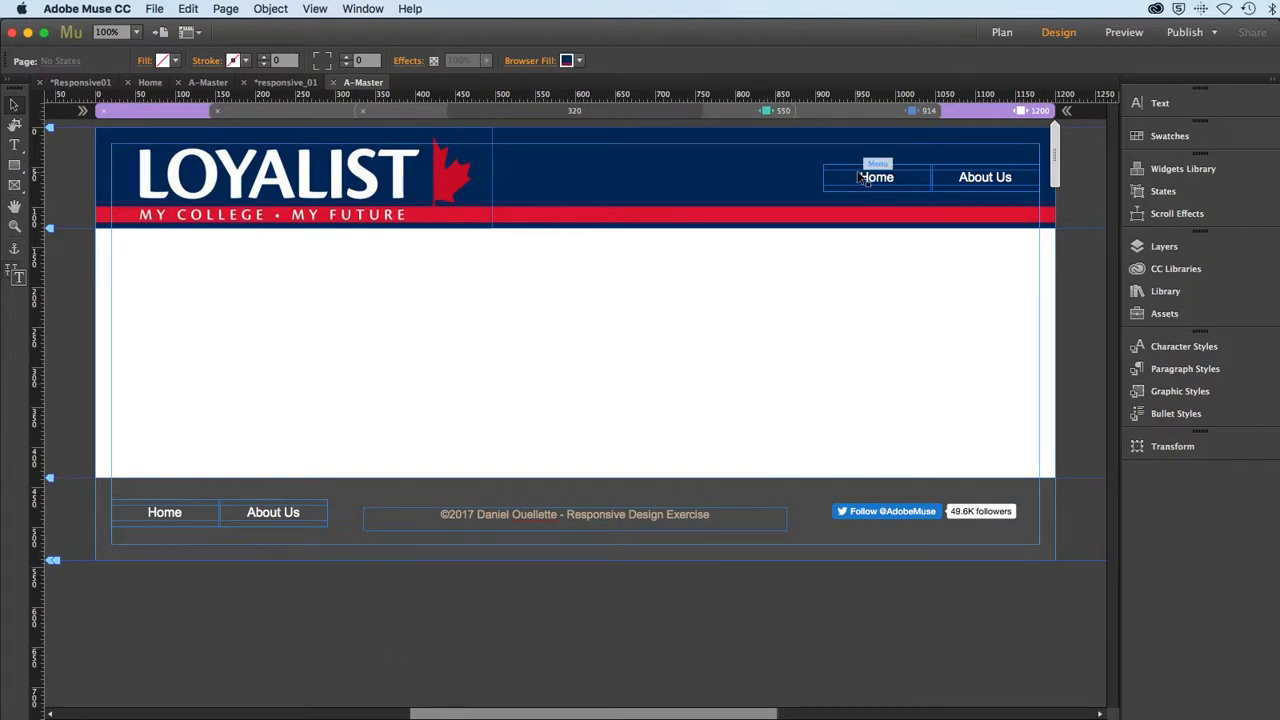
# Step: At the 914 breakpoint, move the duplicate menu from the footer to the header at X 624, Y 45, and save the site
pyautogui.click(876, 111)
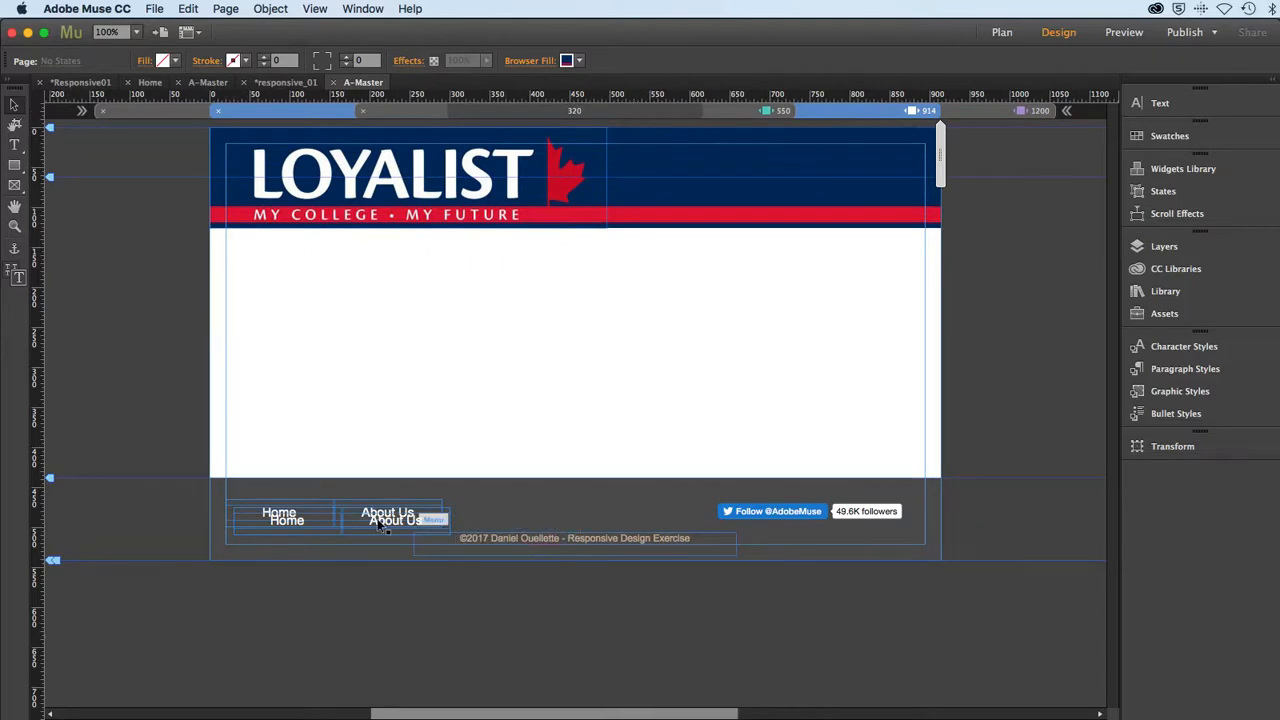
pyautogui.click(445, 523)
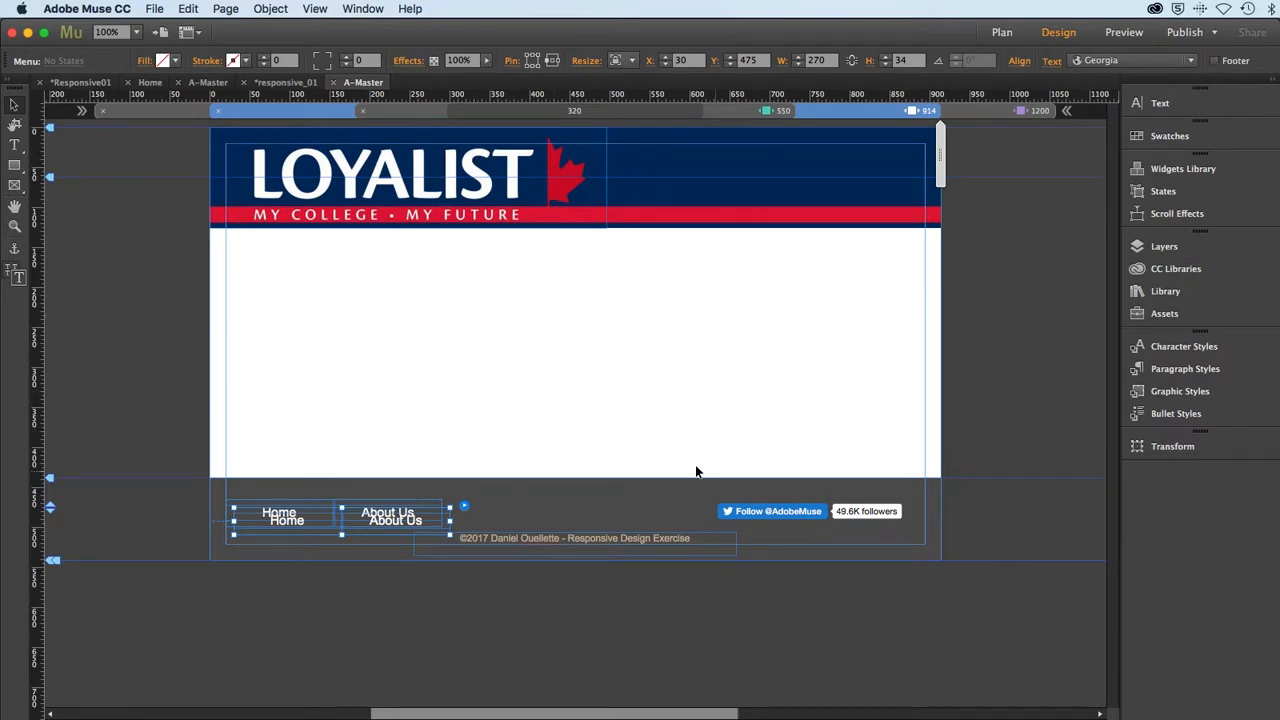
pyautogui.moveTo(457, 514); pyautogui.dragTo(924, 188)
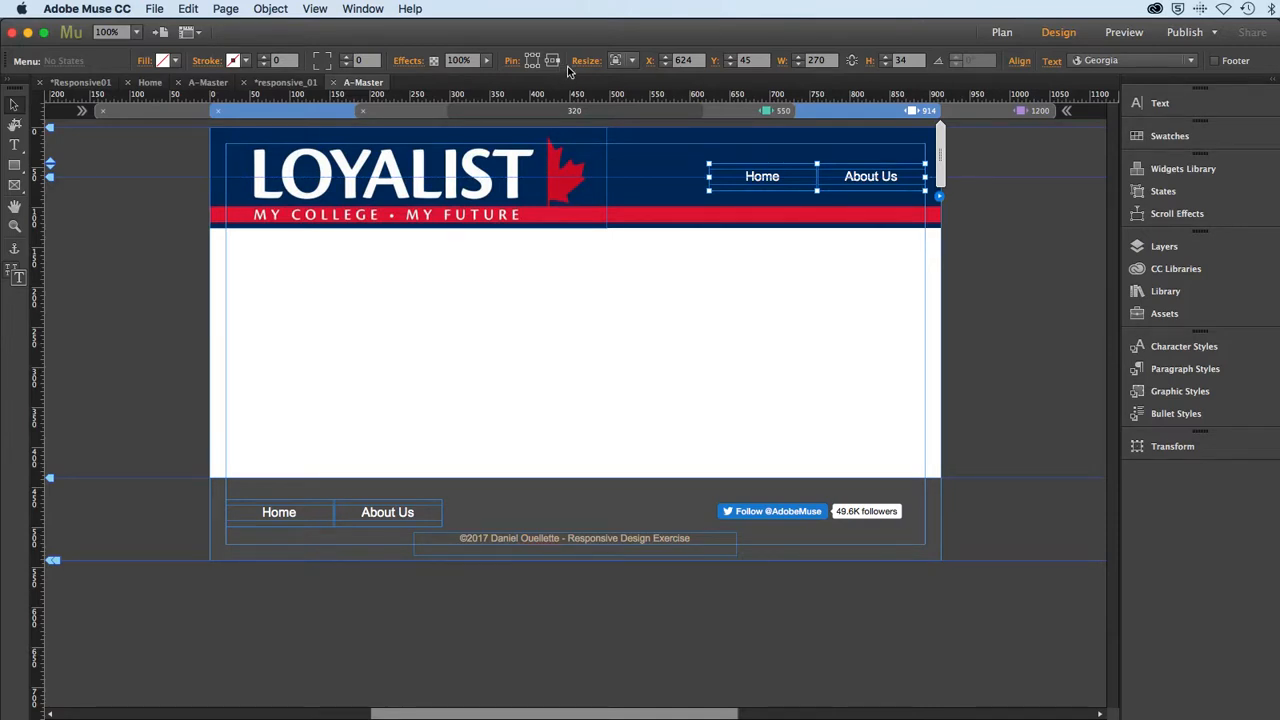
pyautogui.click(156, 9)
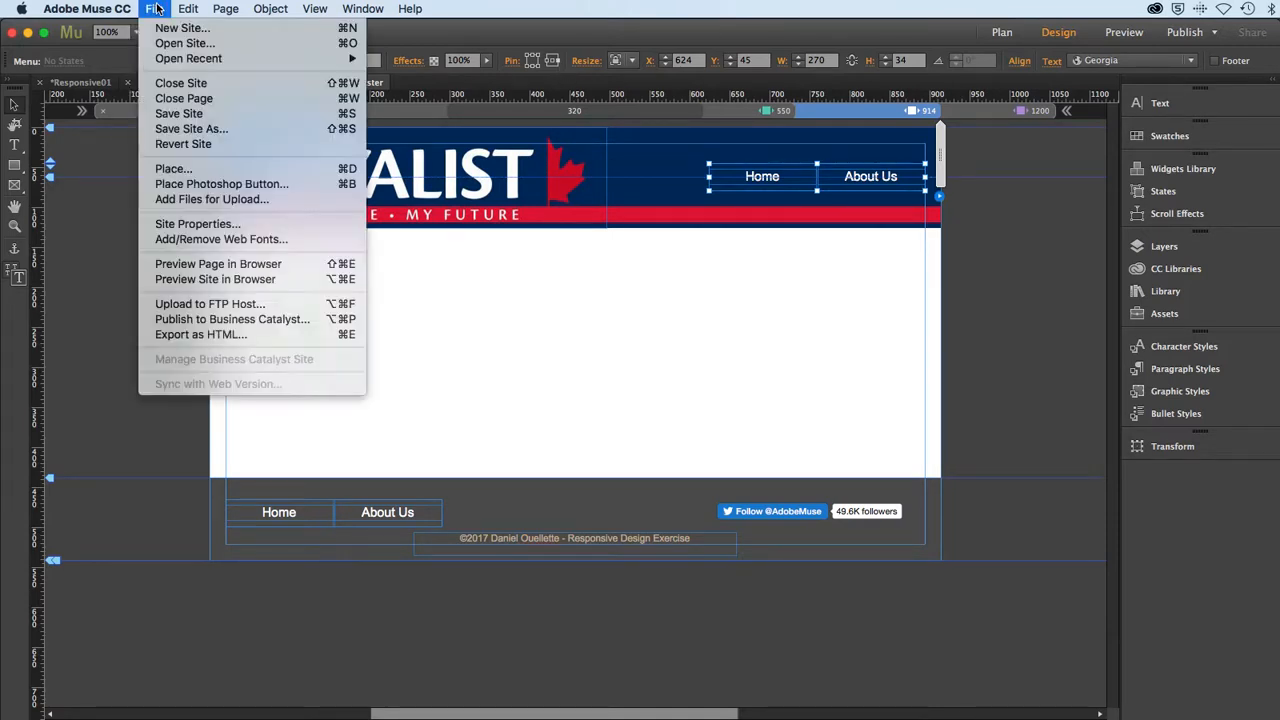
pyautogui.click(161, 108)
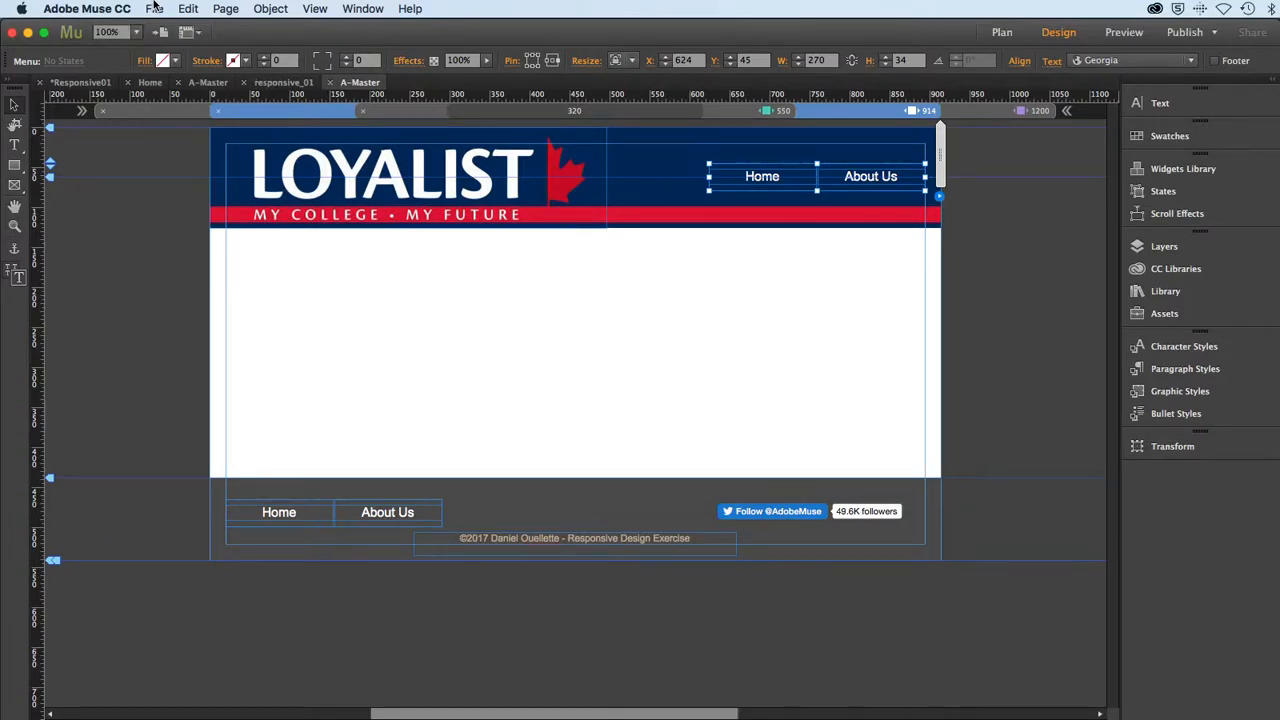
# Step: Preview the master page in the browser around the 914 breakpoint by resizing the window, and return to Adobe Muse
pyautogui.click(155, 8)
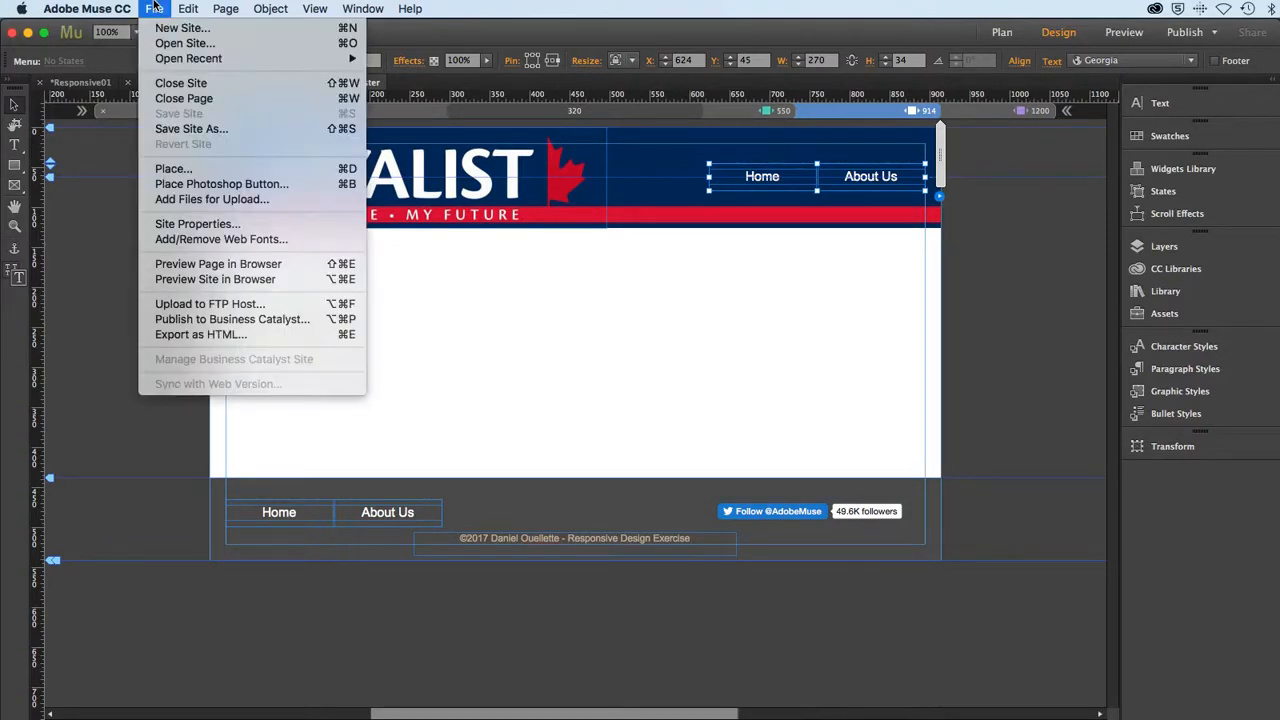
pyautogui.click(157, 265)
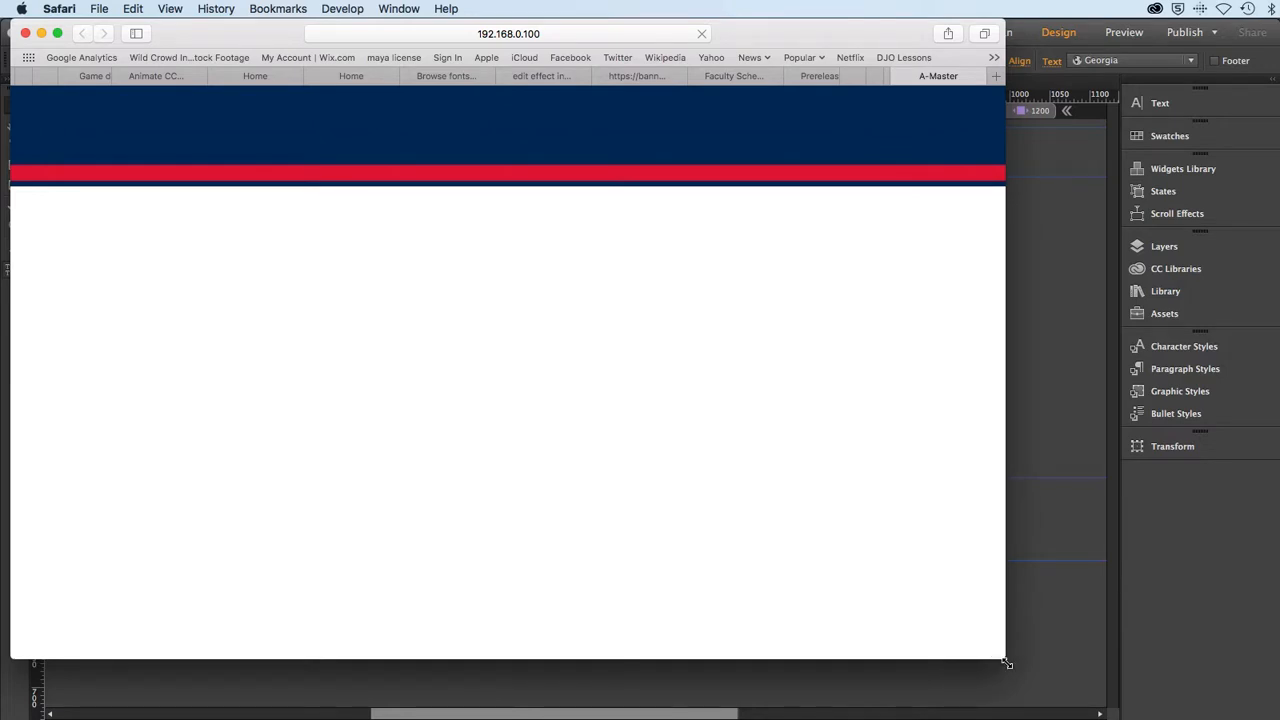
pyautogui.moveTo(998, 657); pyautogui.dragTo(992, 665)
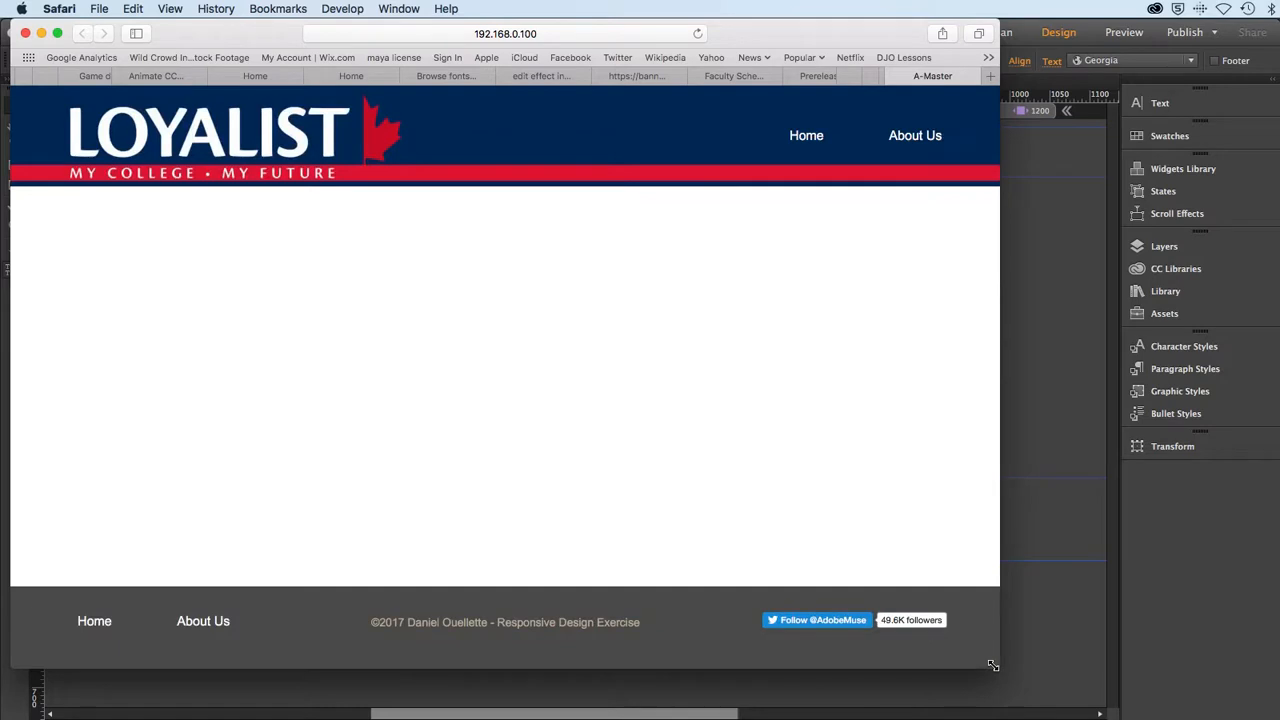
pyautogui.moveTo(995, 667)
pyautogui.mouseDown()
pyautogui.moveTo(893, 657)
pyautogui.moveTo(425, 670)
pyautogui.moveTo(987, 669)
pyautogui.mouseUp()
pyautogui.click(1041, 645)
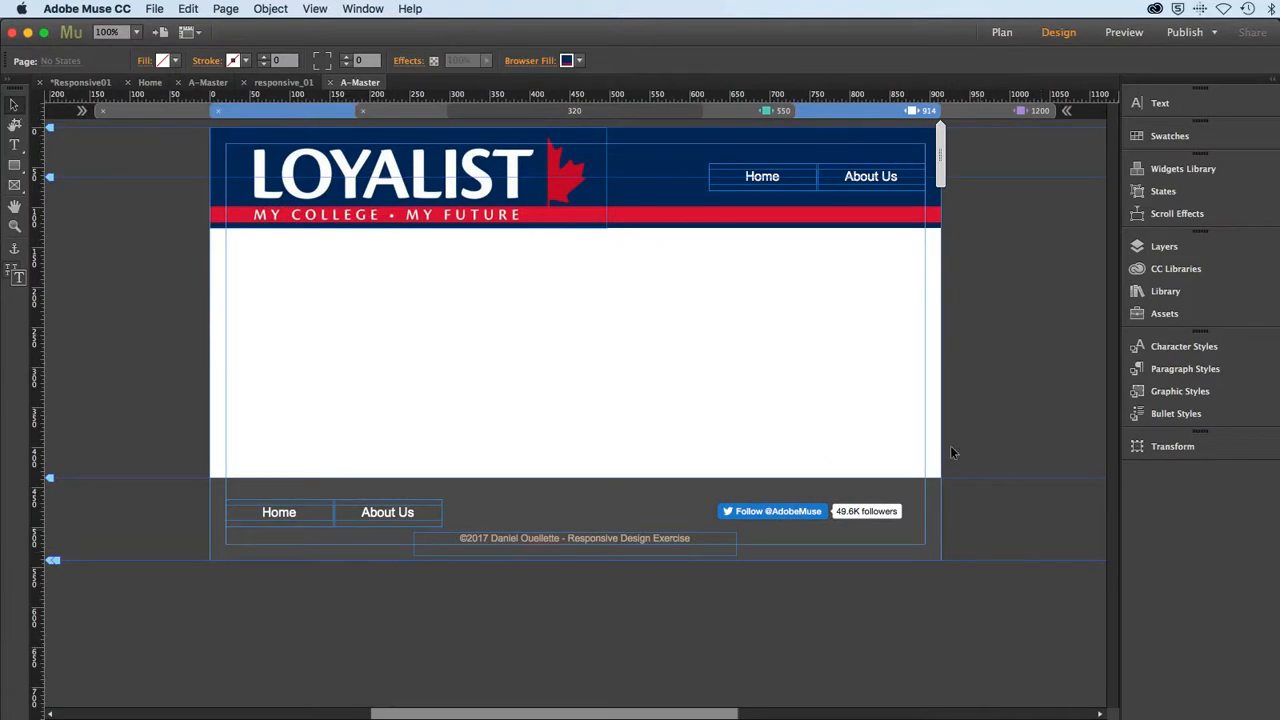
# Step: At the 550 breakpoint, turn off the Footer option for the duplicate menu overlapping the footer menu
pyautogui.click(725, 113)
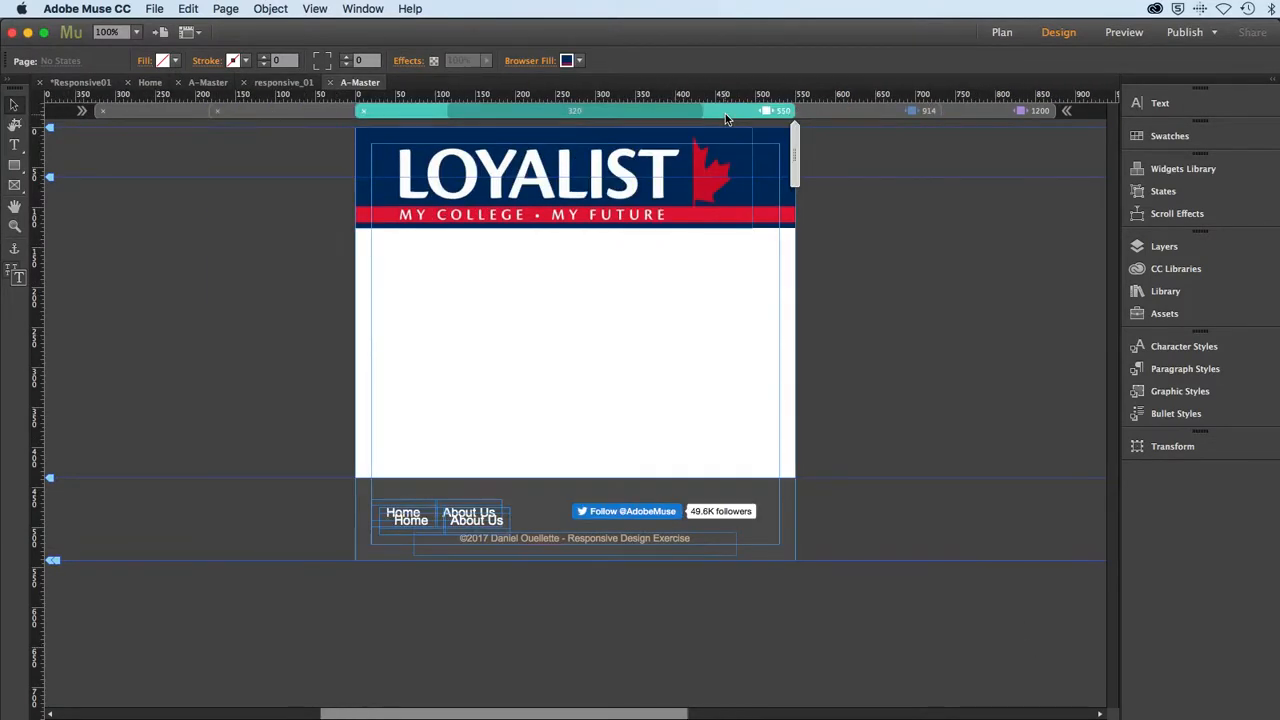
pyautogui.click(503, 527)
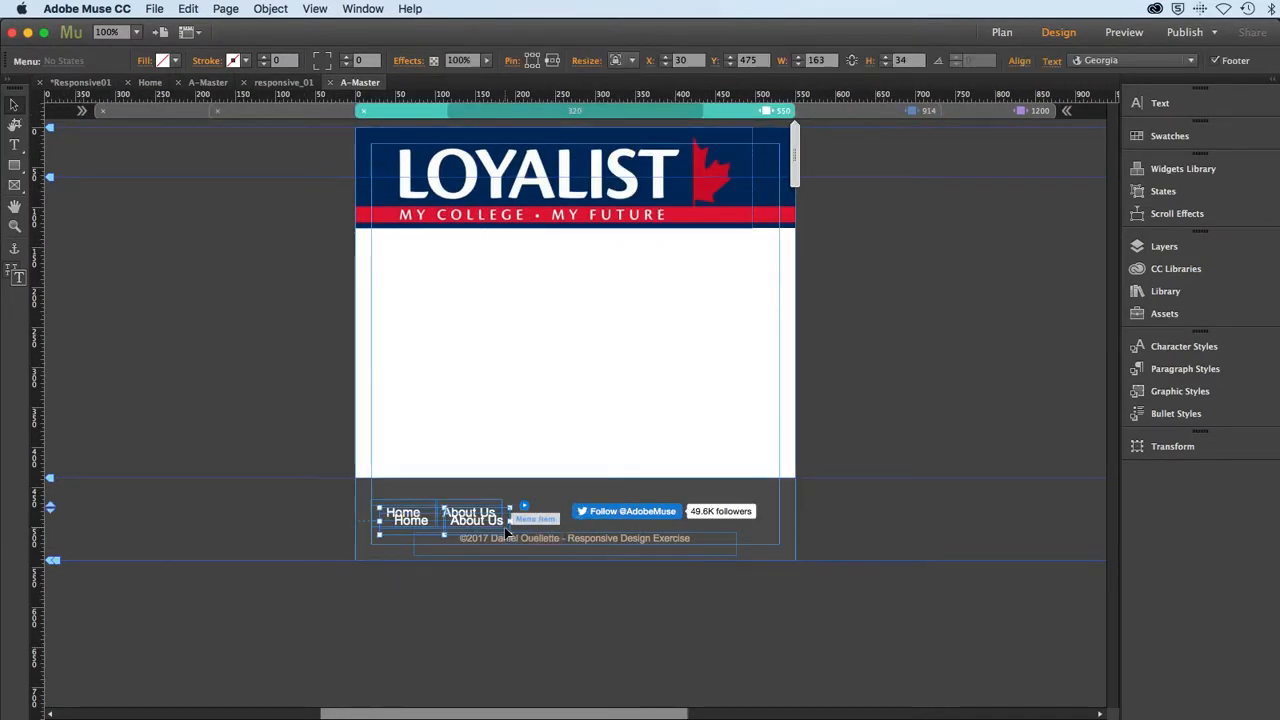
pyautogui.click(1215, 61)
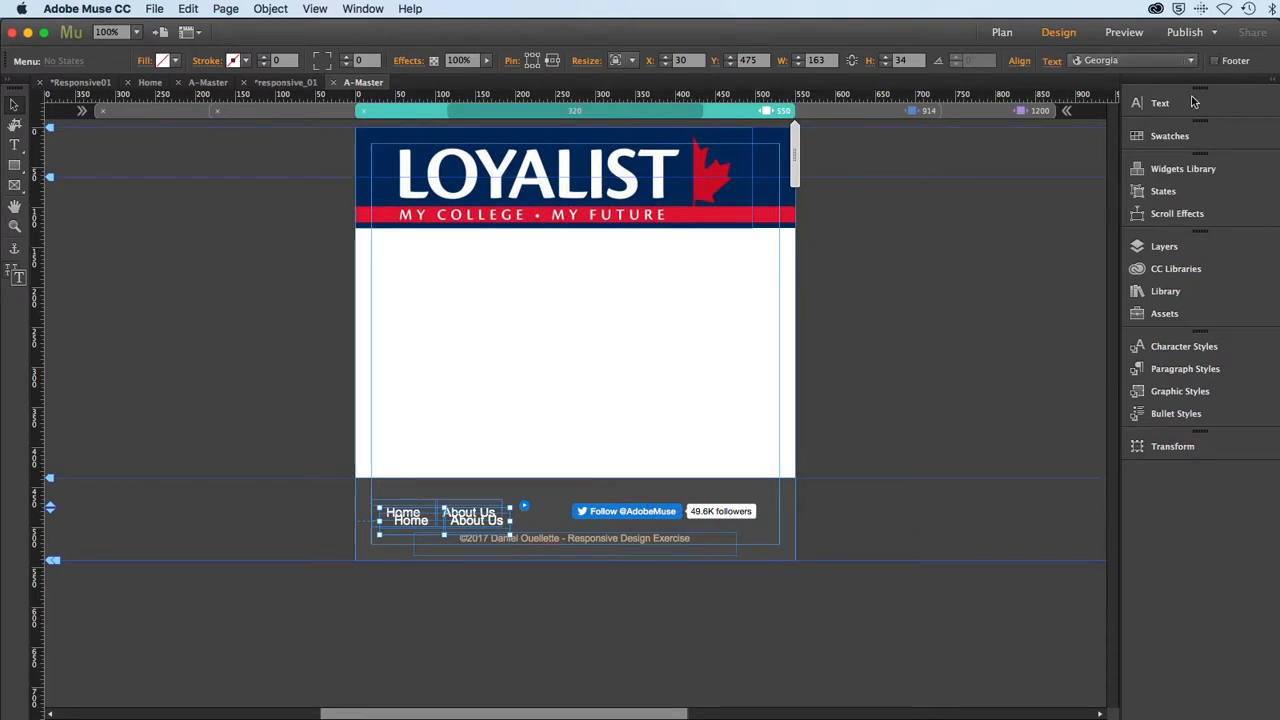
# Step: At the 550 breakpoint, move the duplicate menu from the footer to the header at X 367, Y 45, and save the site
pyautogui.moveTo(510, 547); pyautogui.dragTo(777, 193)
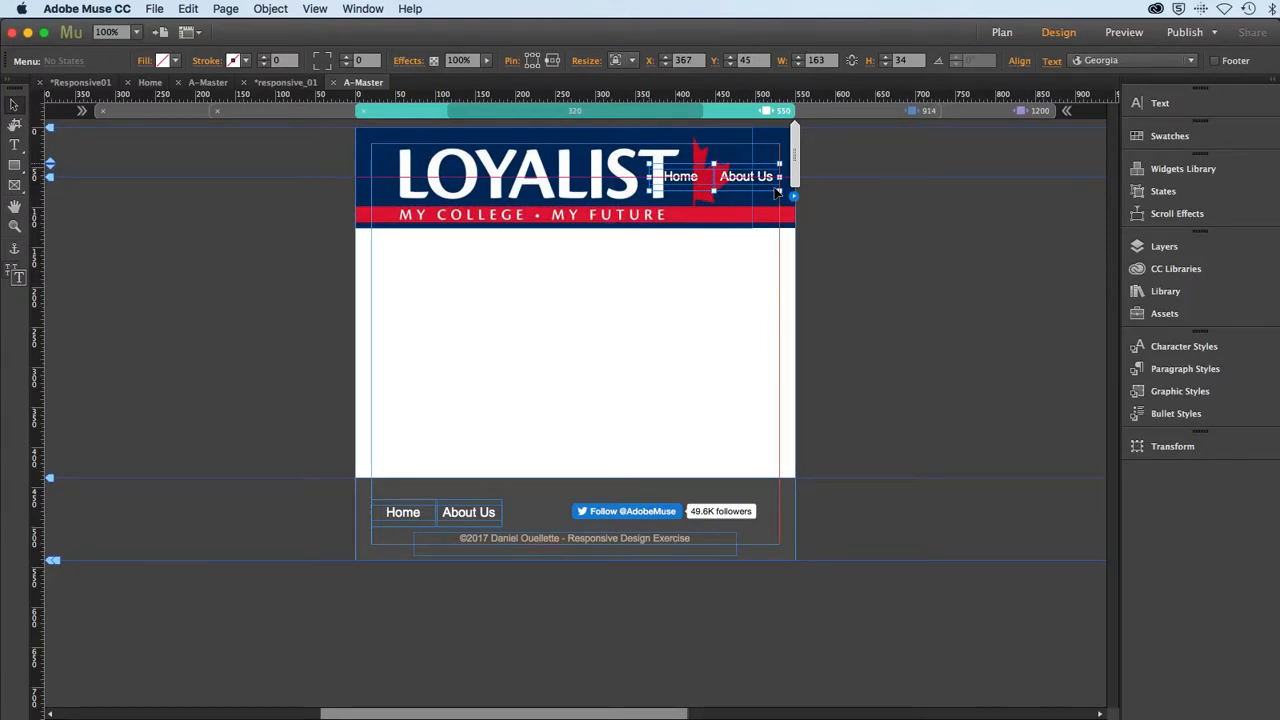
pyautogui.moveTo(777, 193); pyautogui.dragTo(777, 193)
pyautogui.click(155, 8)
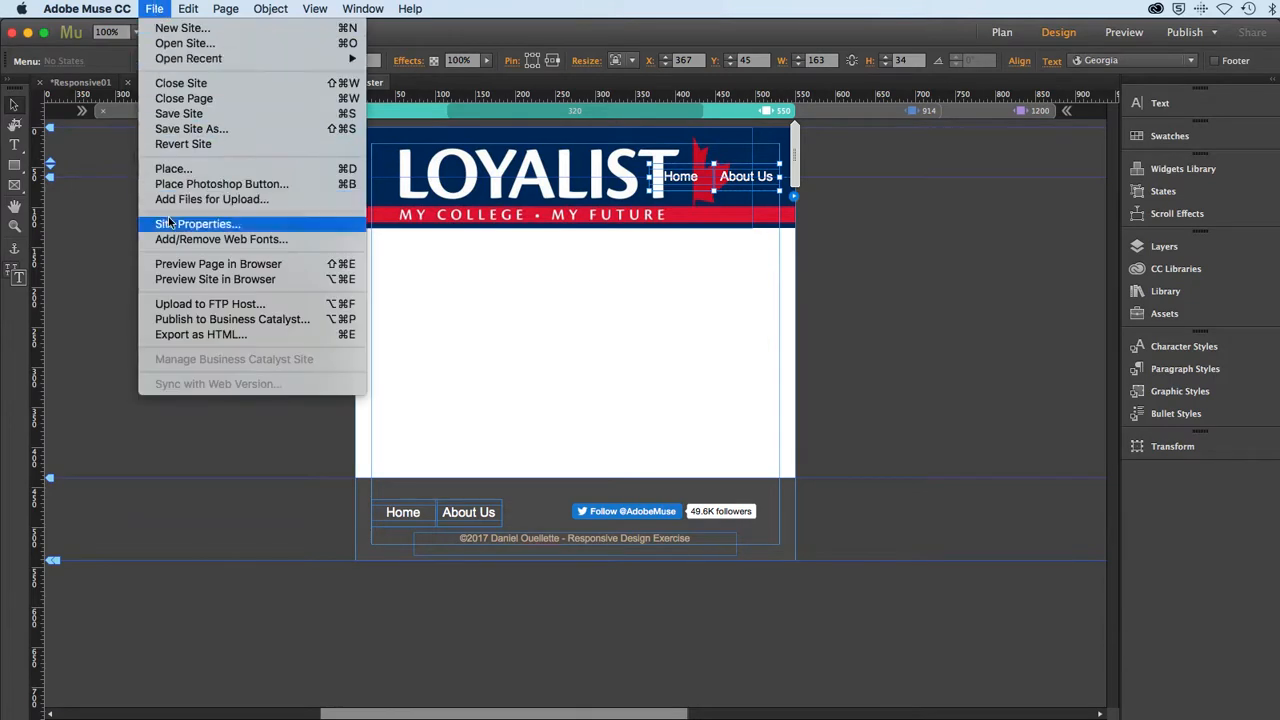
pyautogui.click(180, 118)
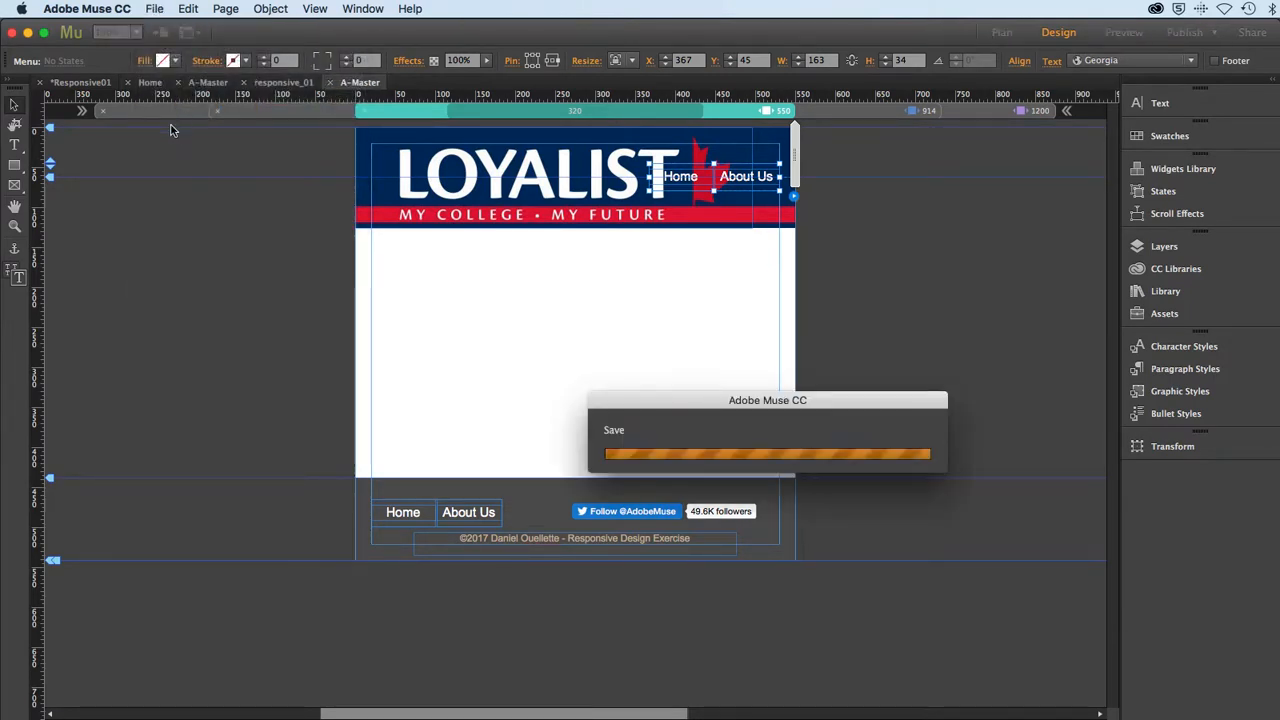
# Step: Preview the master page in the browser, resize the window to check the header at the 550 breakpoint, and return to Adobe Muse
pyautogui.click(151, 9)
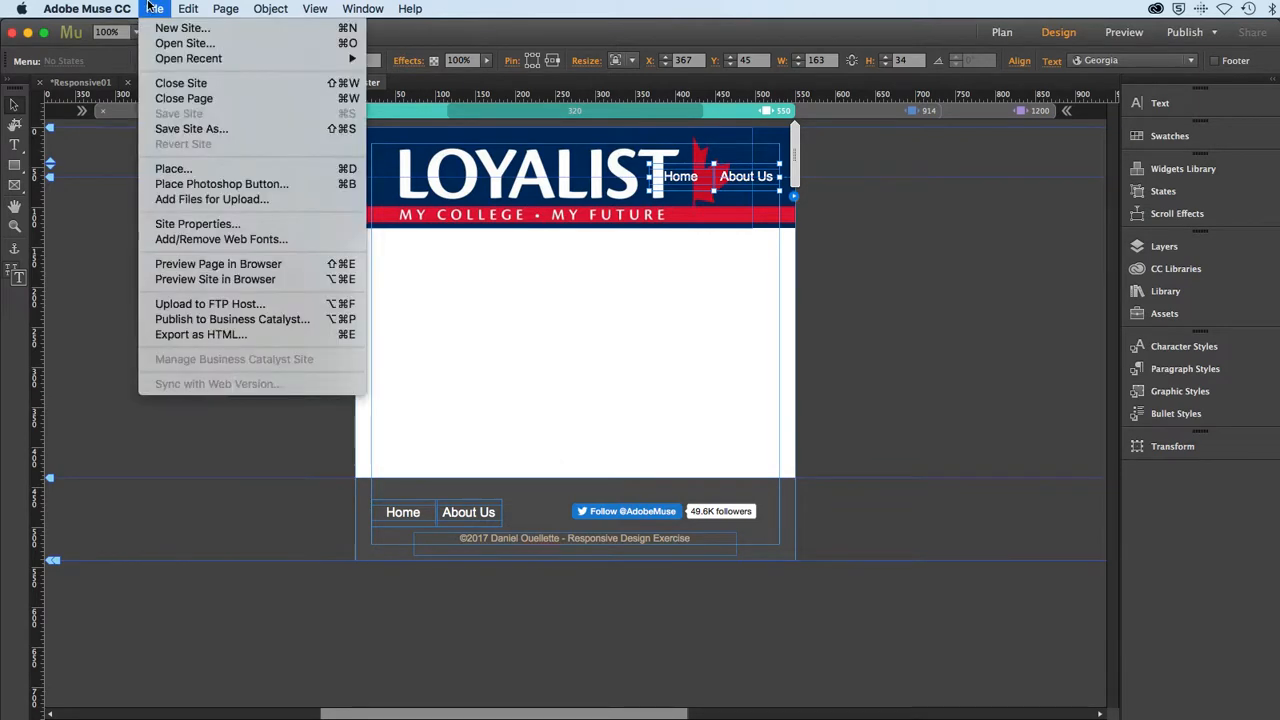
pyautogui.click(170, 266)
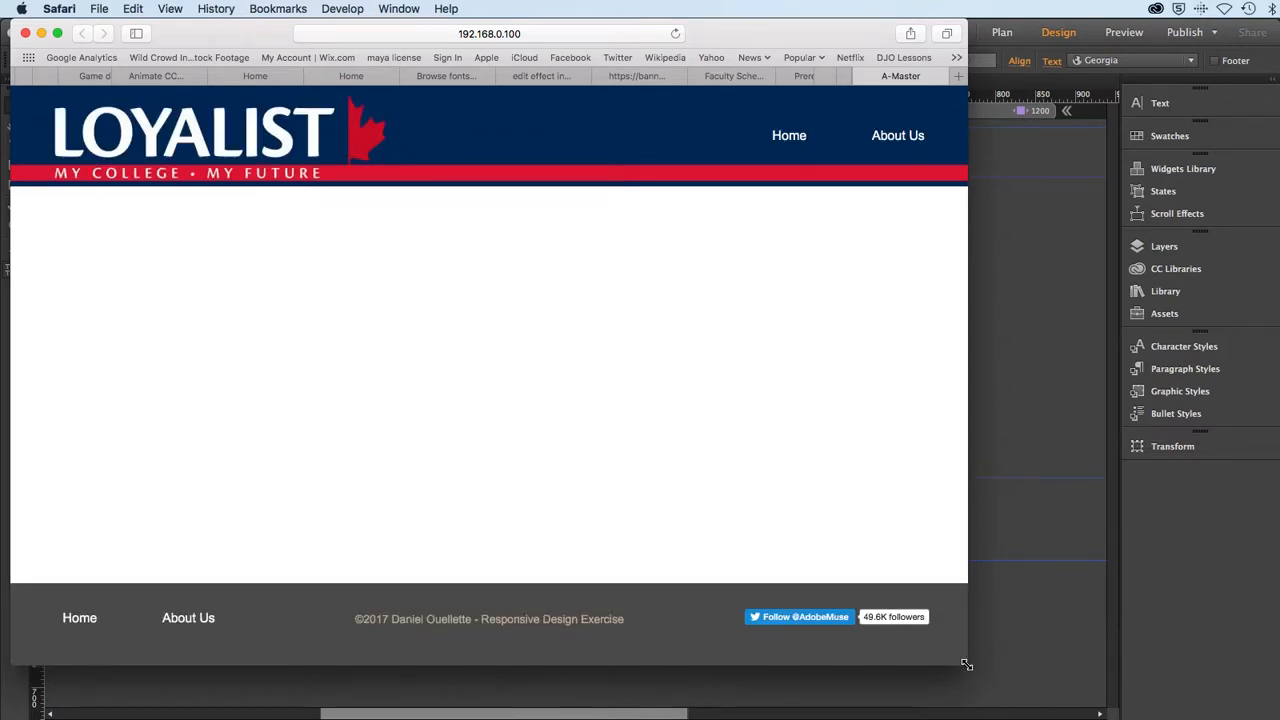
pyautogui.moveTo(967, 668); pyautogui.dragTo(1022, 672)
pyautogui.click(1058, 637)
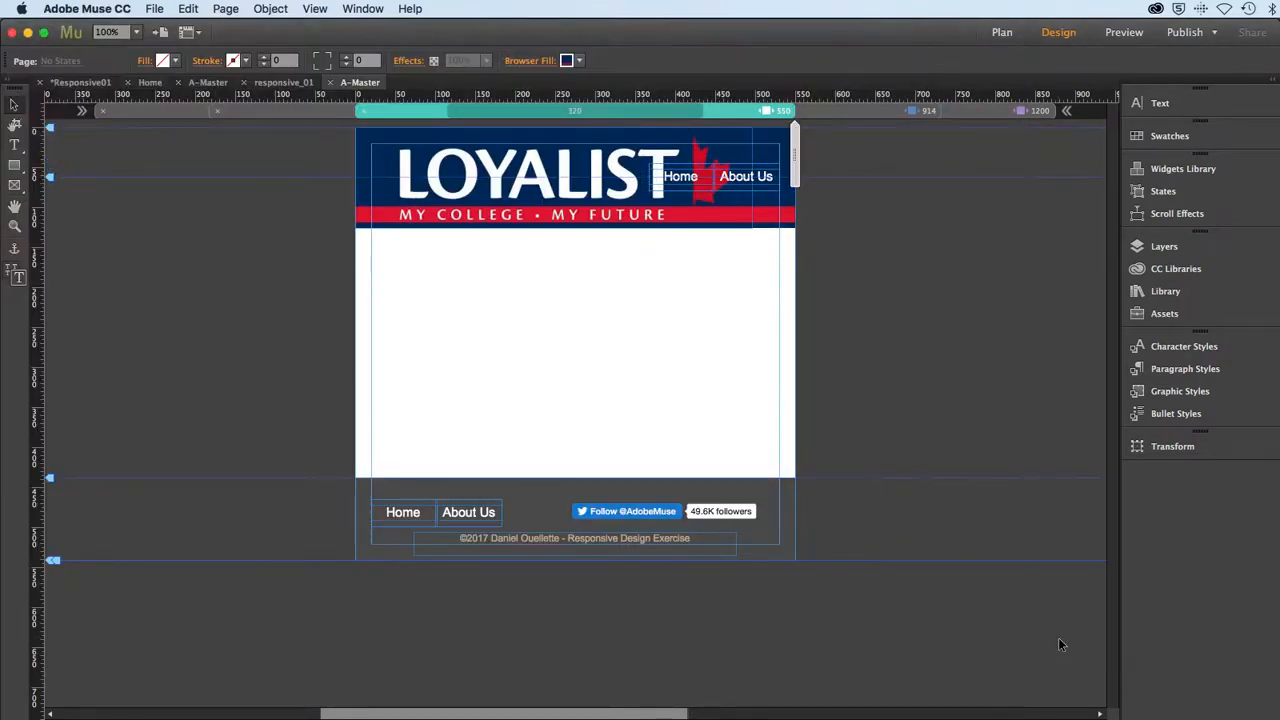
# Step: At the 550 breakpoint, place logo-loyalist_sml.jpg in the blank area below the header
pyautogui.click(970, 112)
pyautogui.click(873, 112)
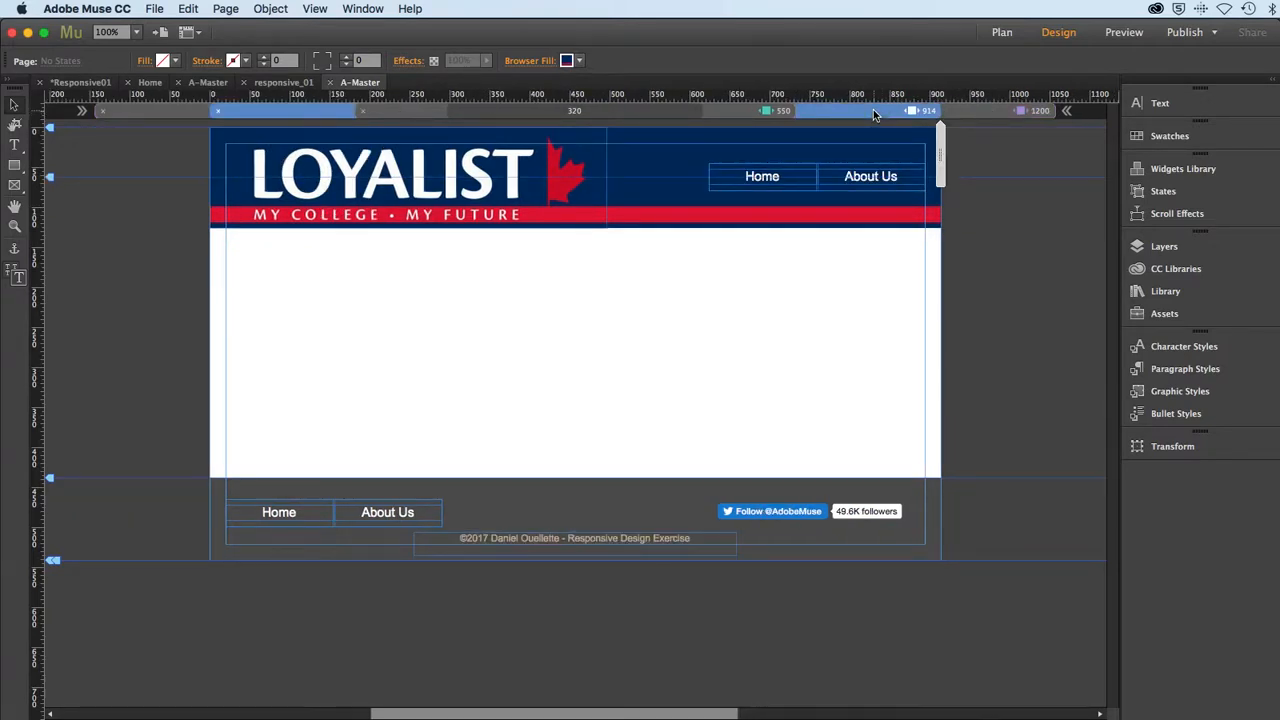
pyautogui.click(731, 112)
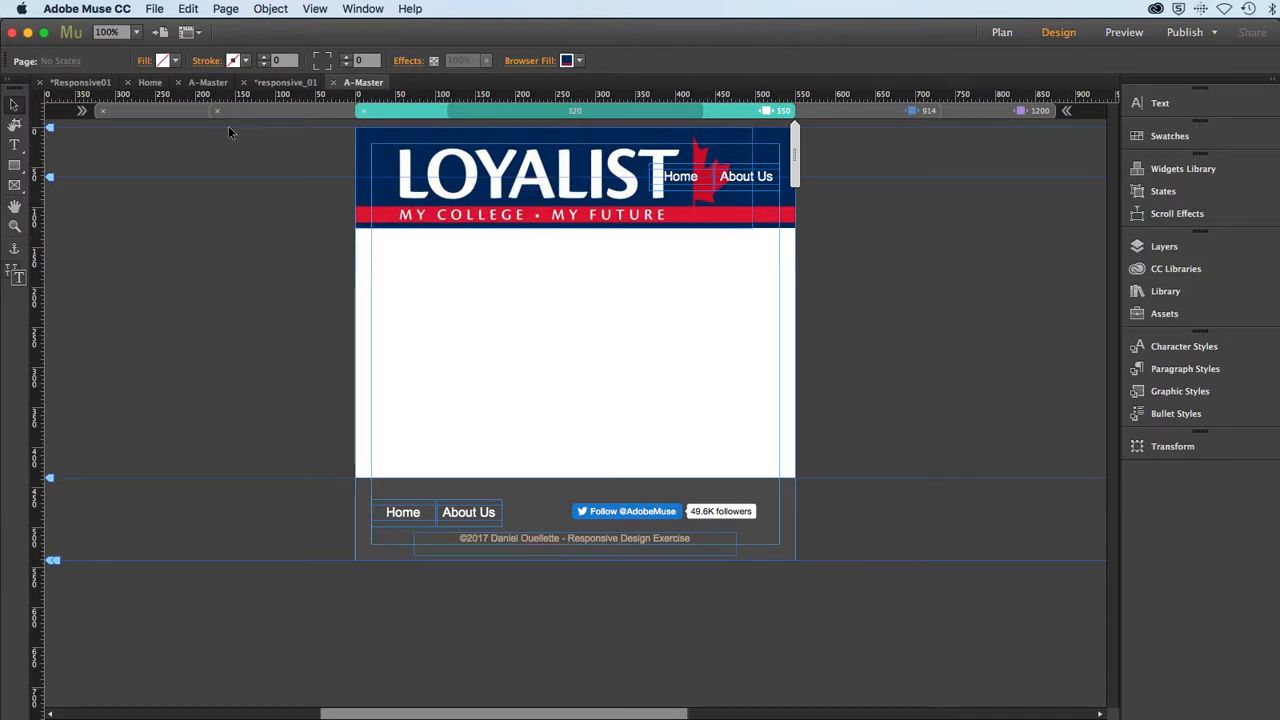
pyautogui.click(155, 9)
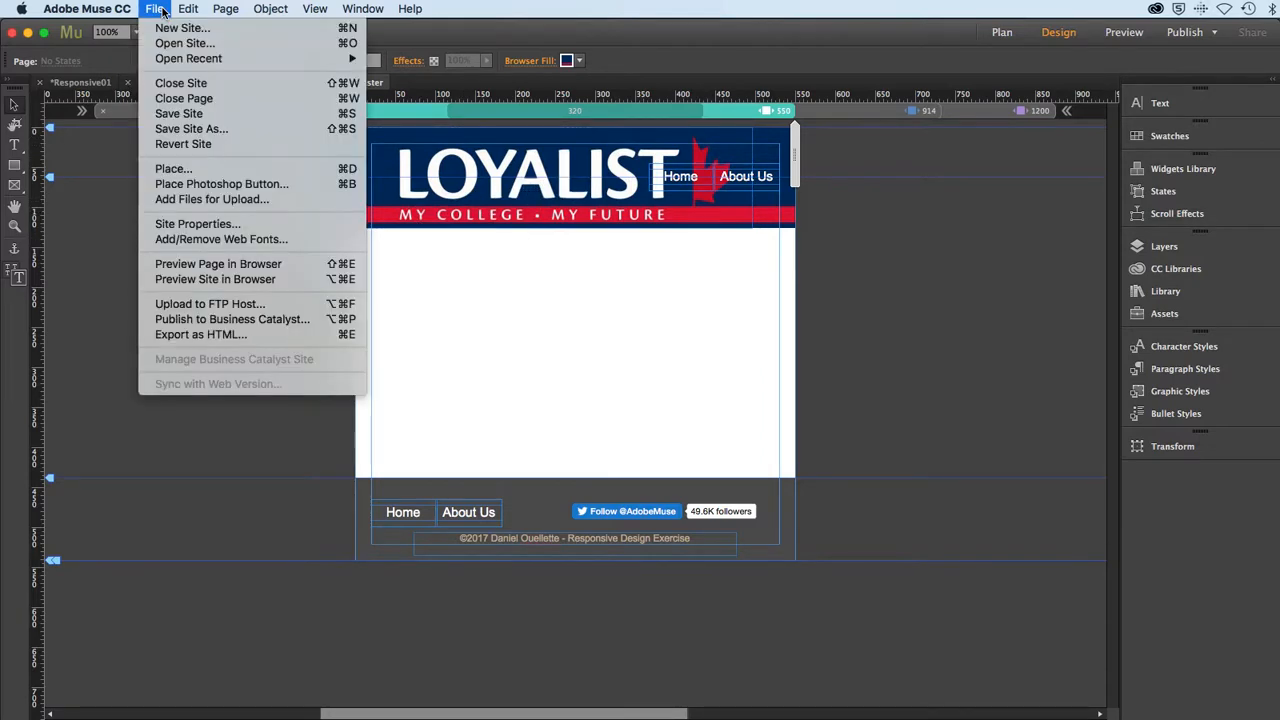
pyautogui.click(180, 168)
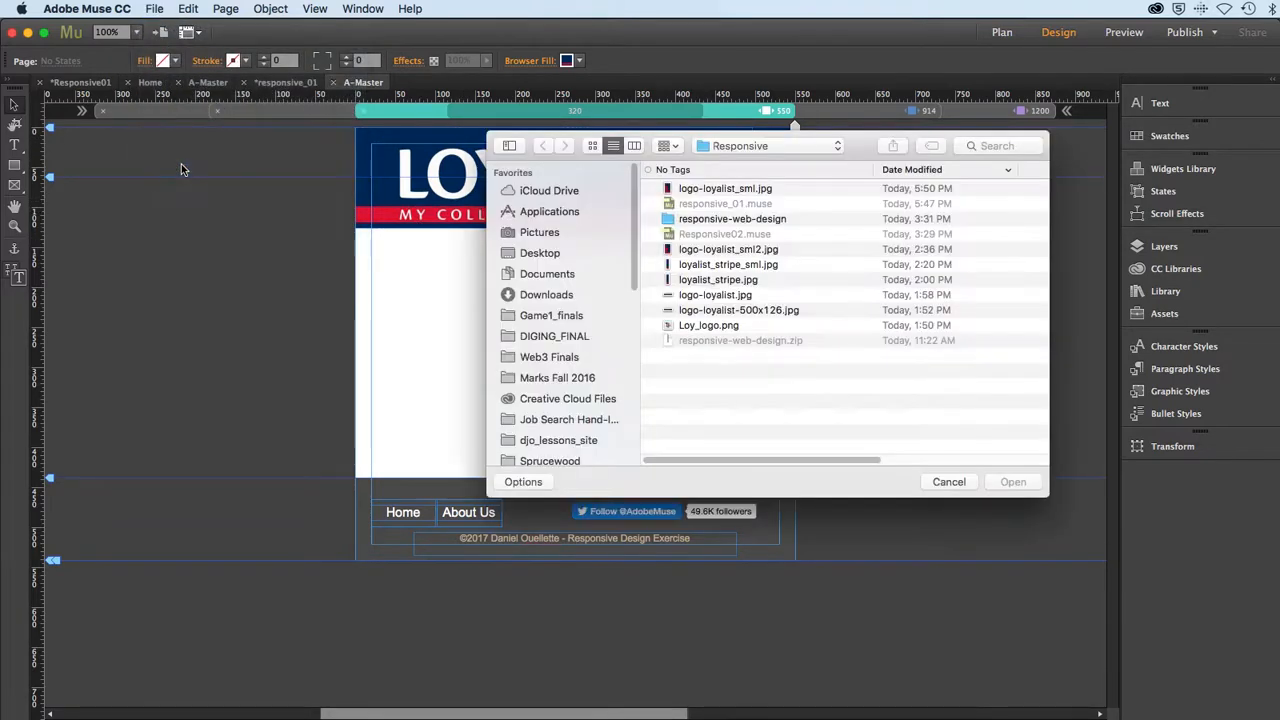
pyautogui.click(680, 192)
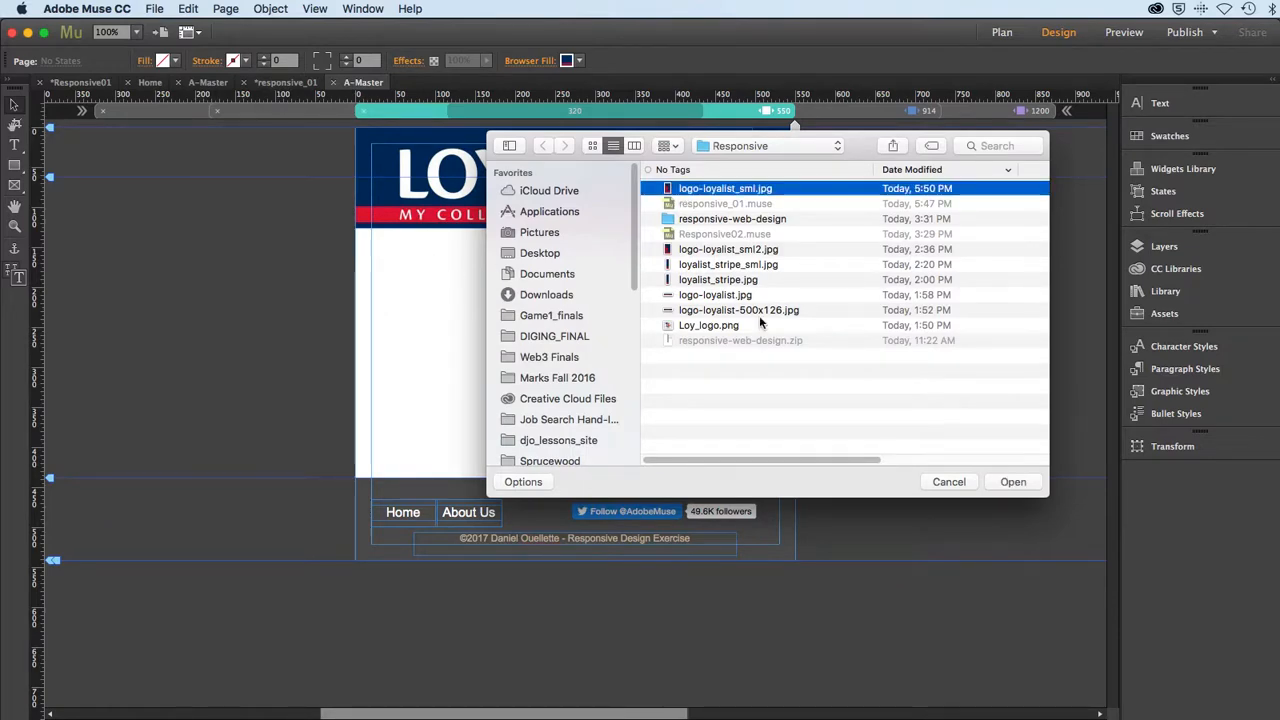
pyautogui.click(1006, 482)
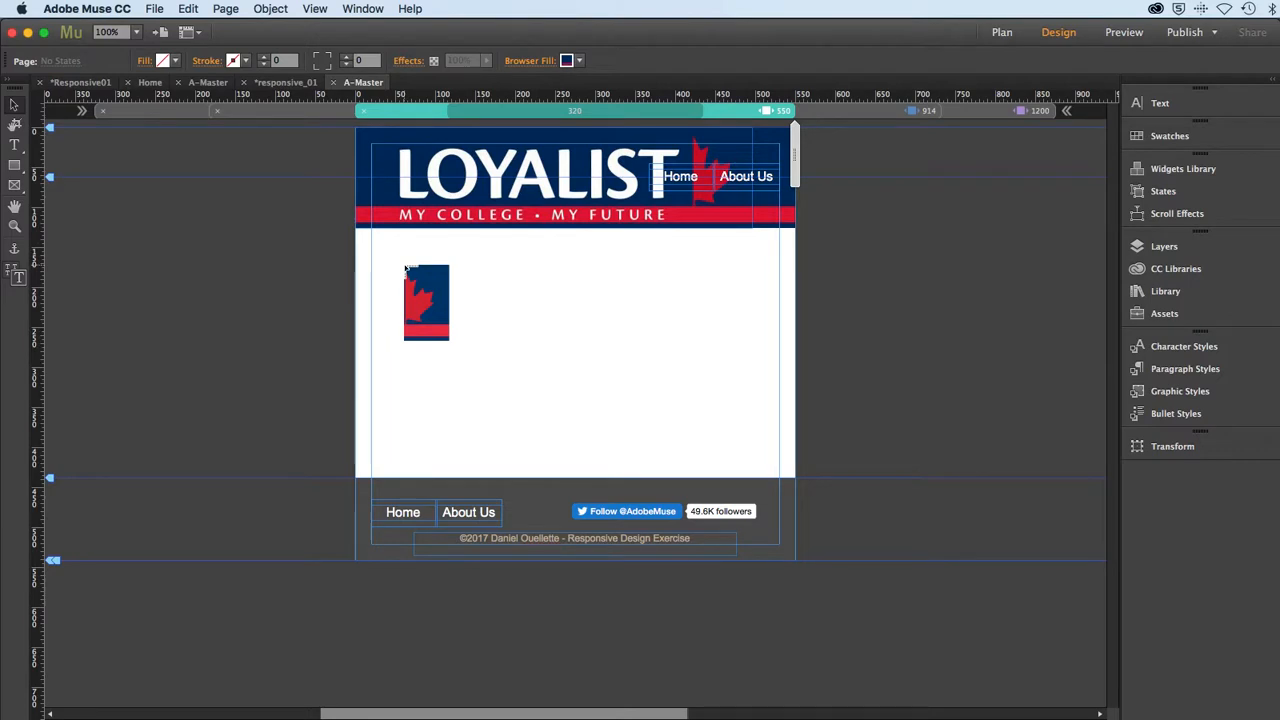
pyautogui.click(404, 265)
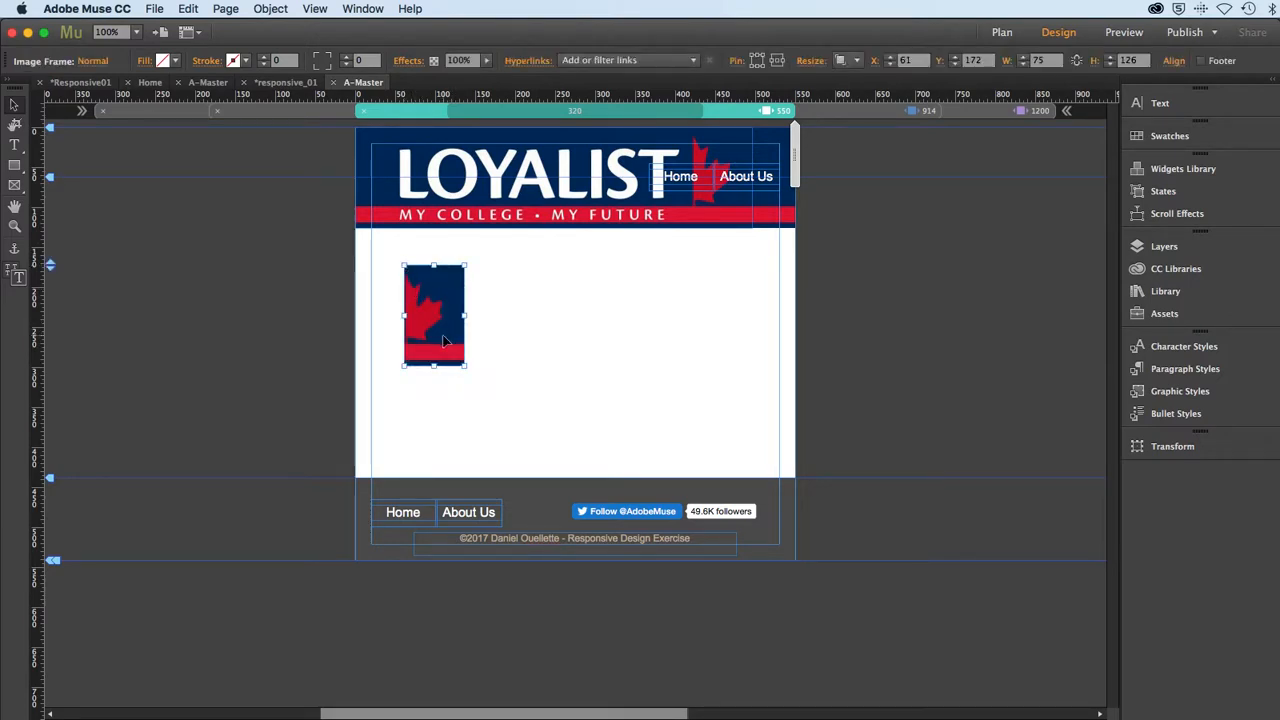
# Step: Move the small maple-leaf logo to X 0, Y 0, set its resize option to None, and check its position at the other breakpoints
pyautogui.moveTo(444, 341); pyautogui.dragTo(395, 200)
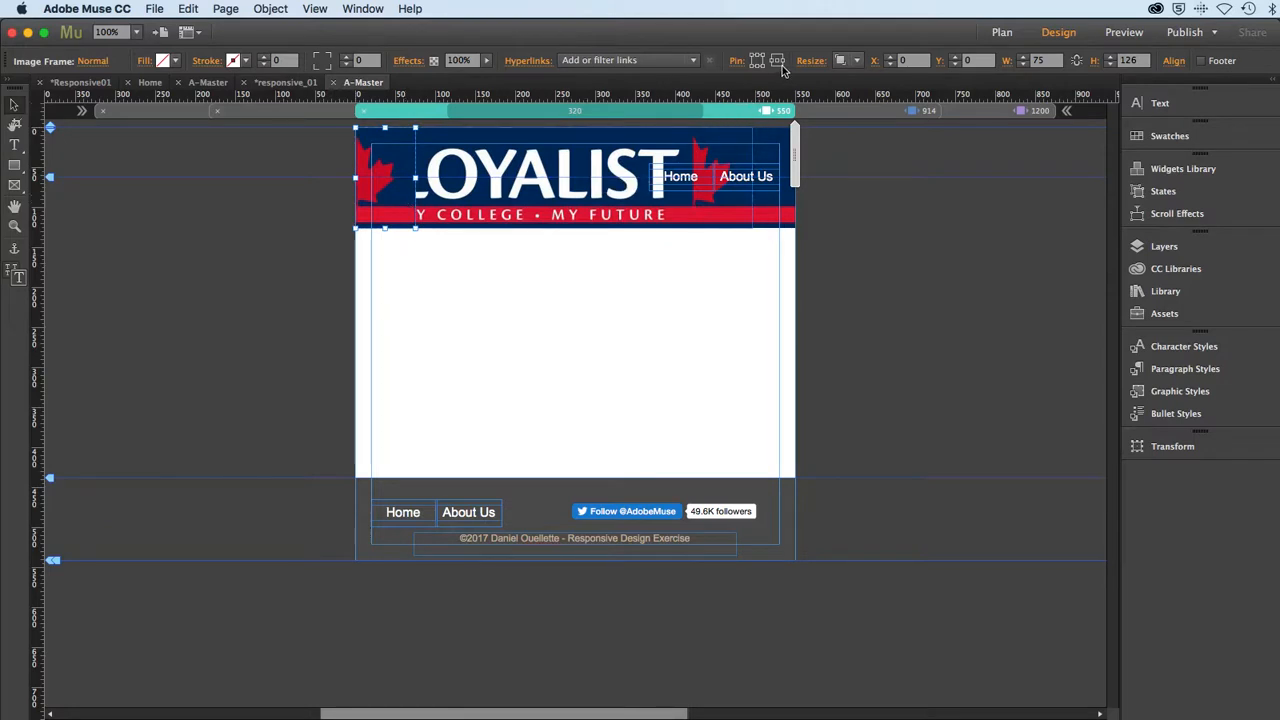
pyautogui.click(856, 61)
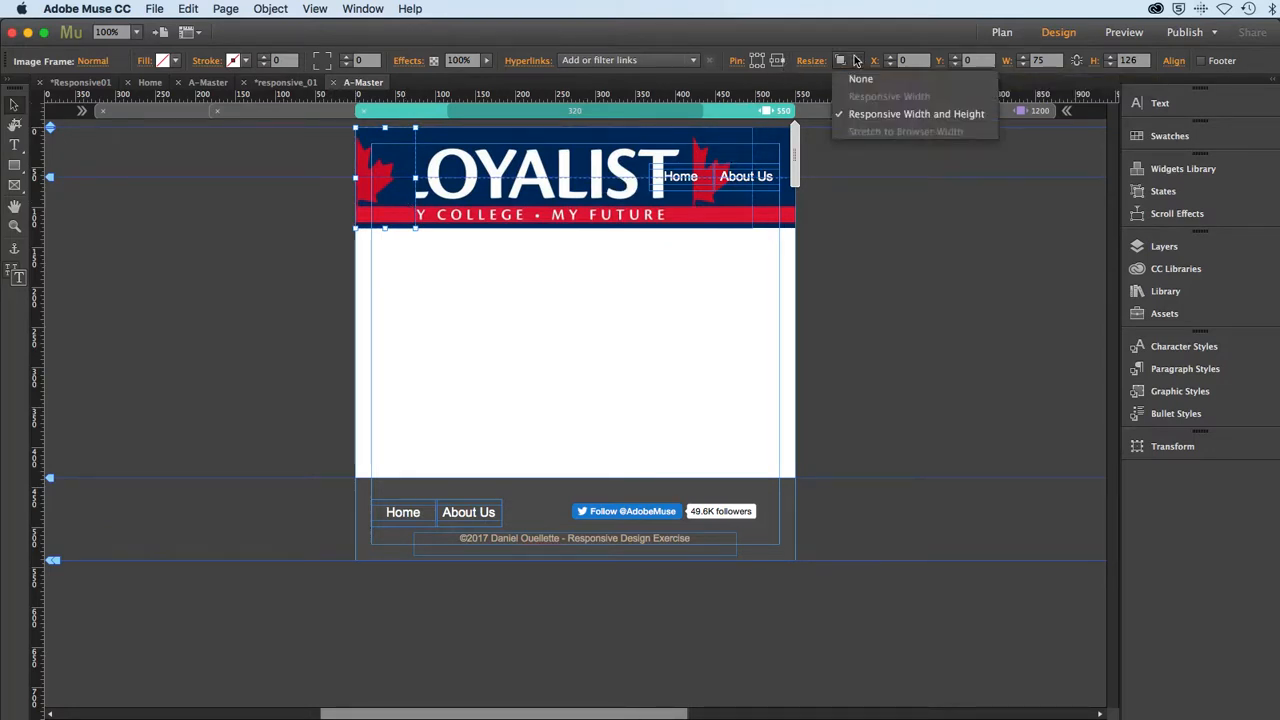
pyautogui.click(858, 79)
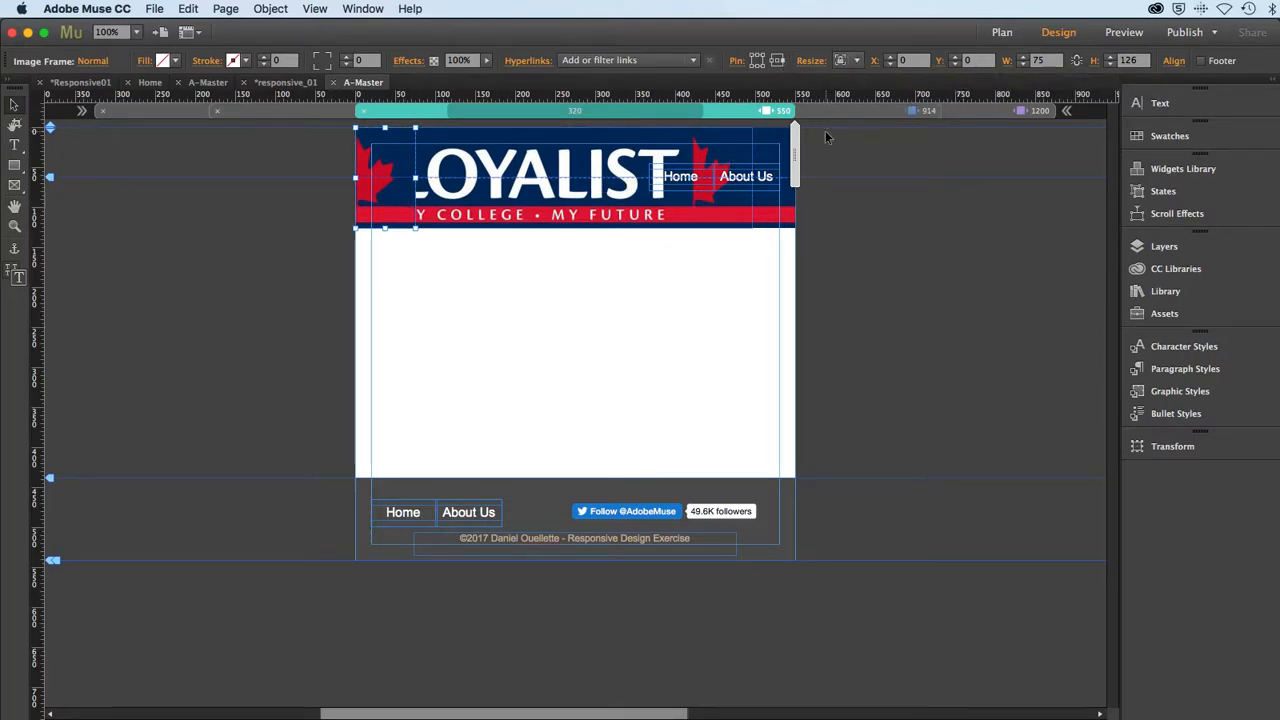
pyautogui.click(854, 111)
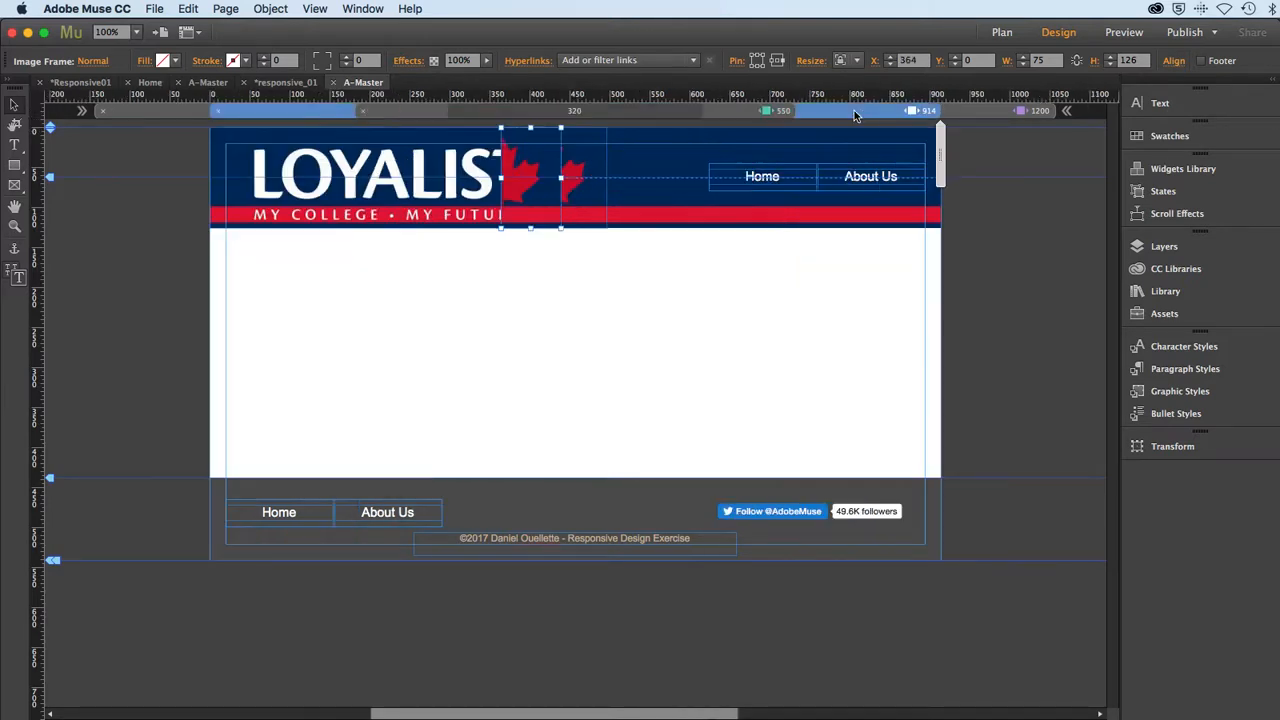
pyautogui.click(991, 118)
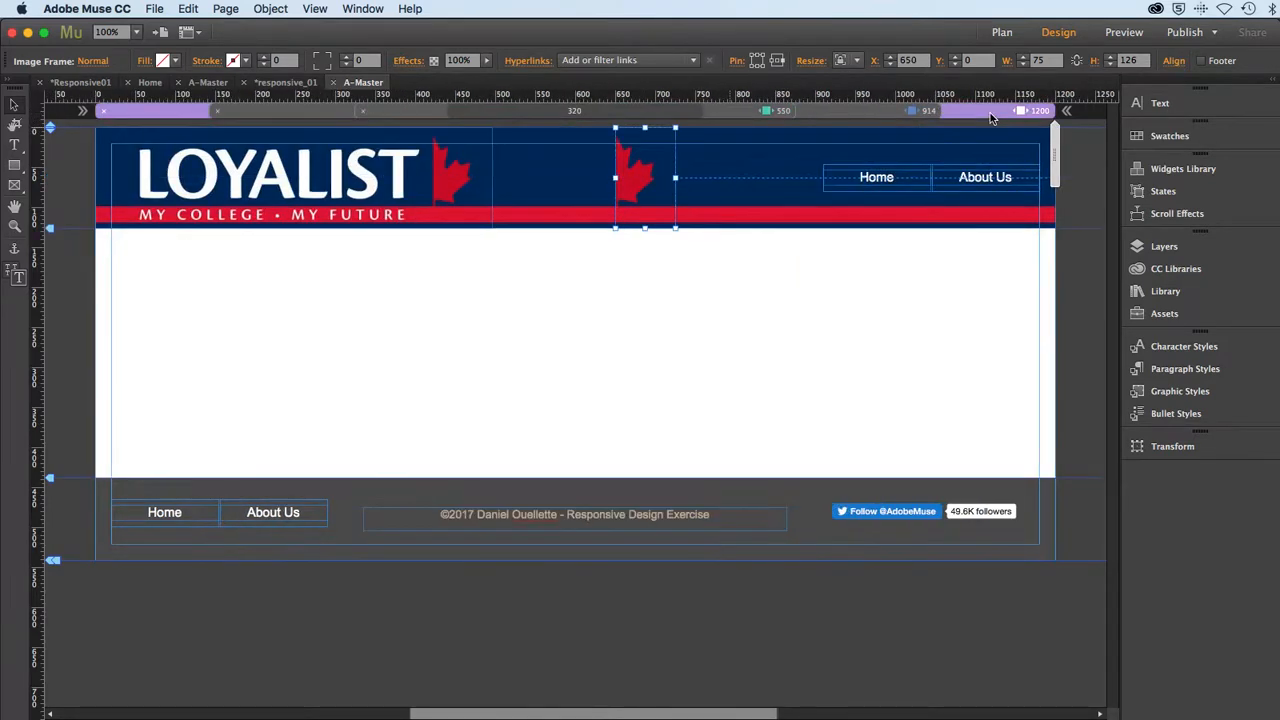
pyautogui.click(855, 110)
pyautogui.click(743, 111)
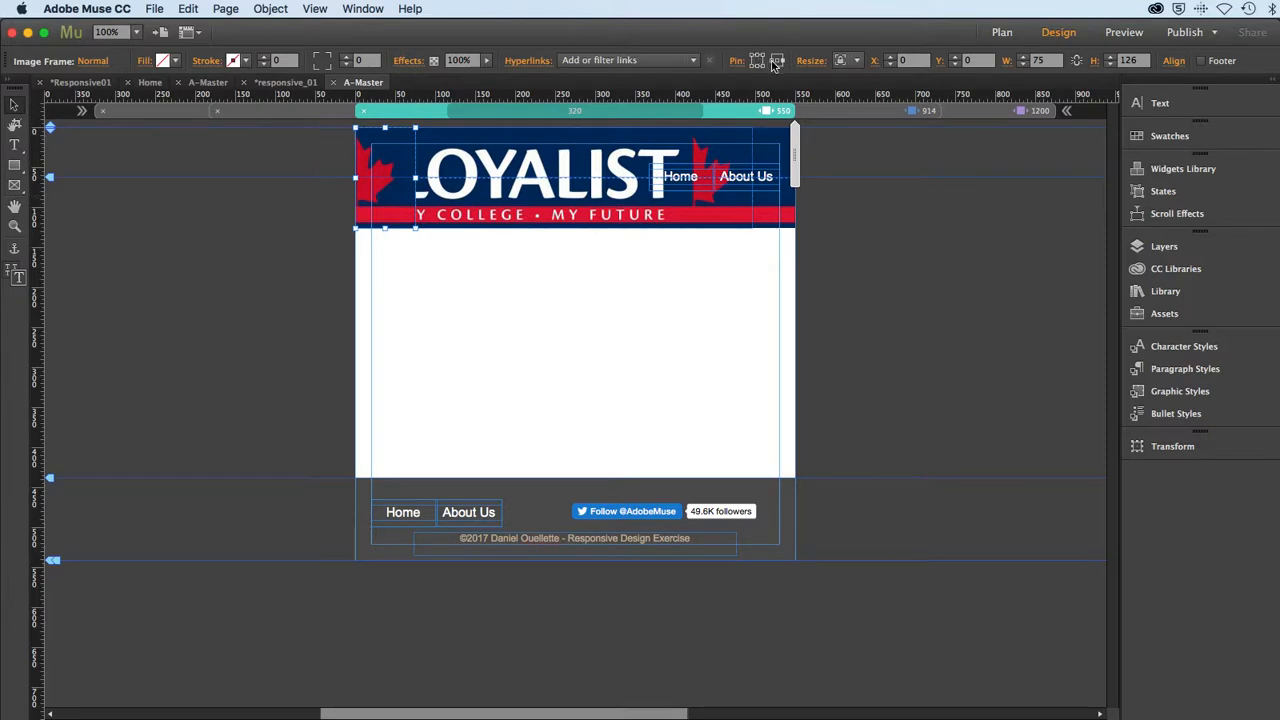
pyautogui.click(848, 111)
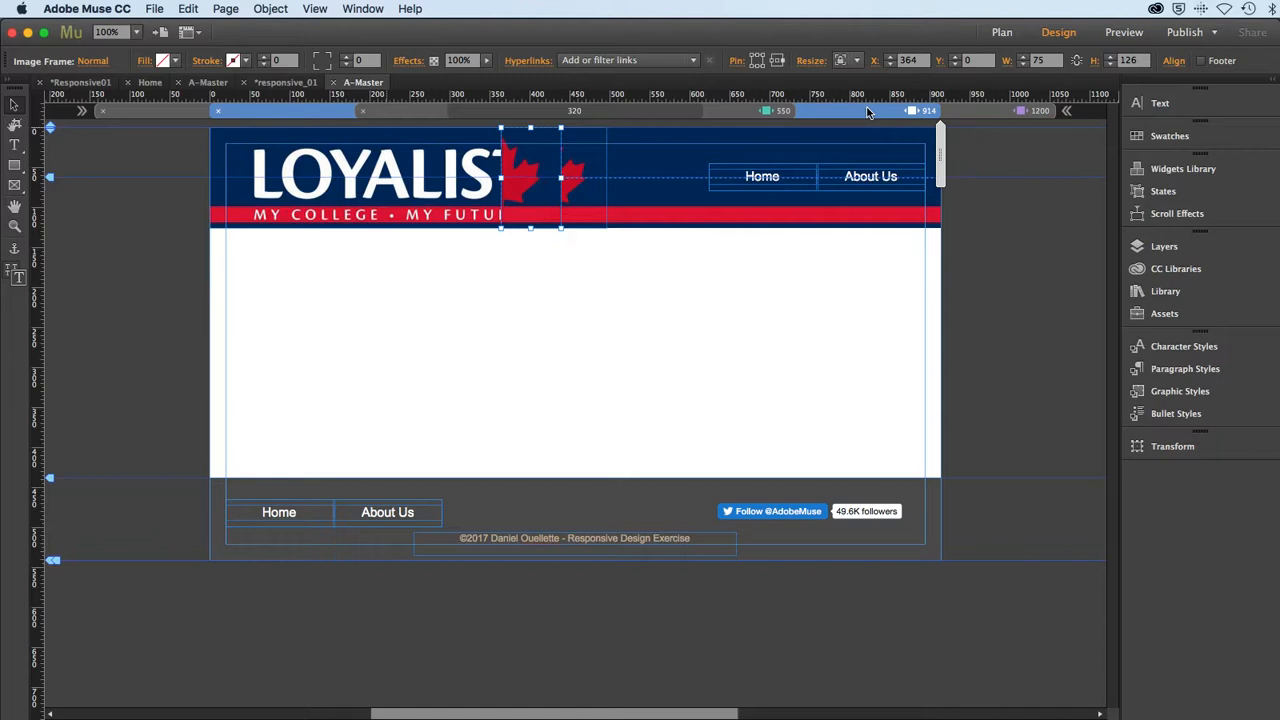
pyautogui.click(722, 110)
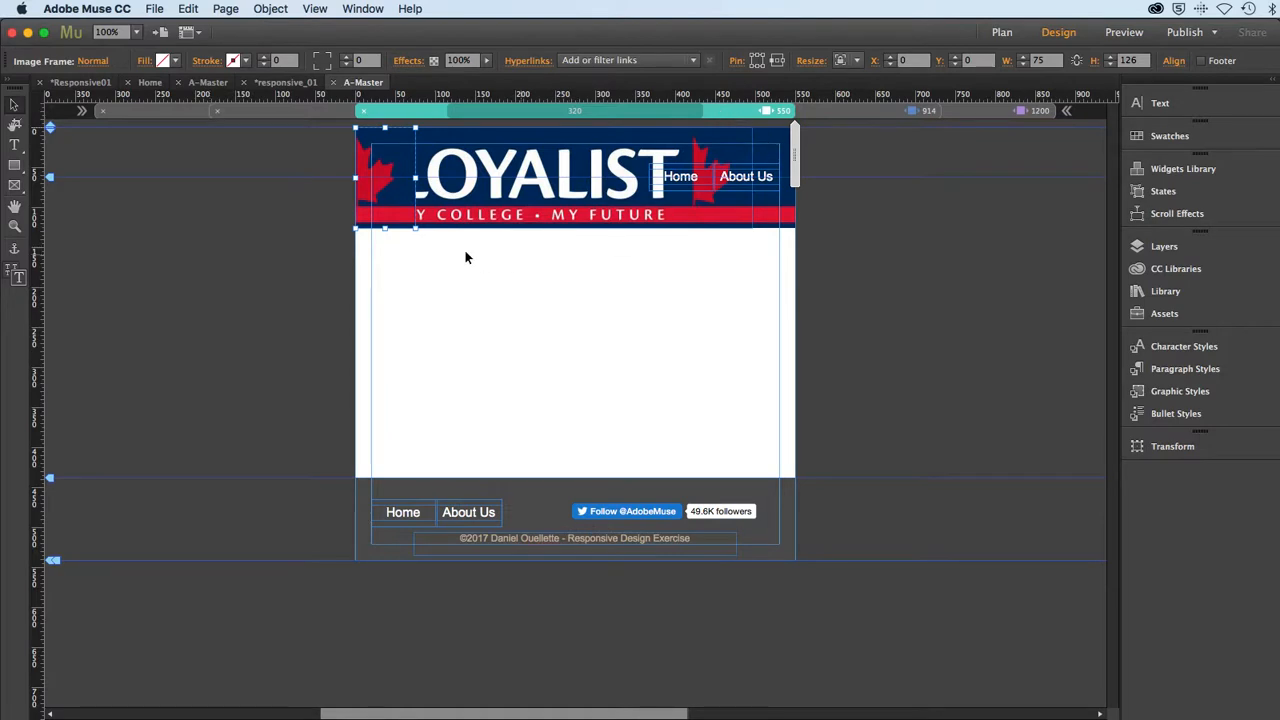
# Step: Hide the small maple-leaf logo in all breakpoints other than 550, and check the header at 914 and 1200
pyautogui.rightClick(388, 207)
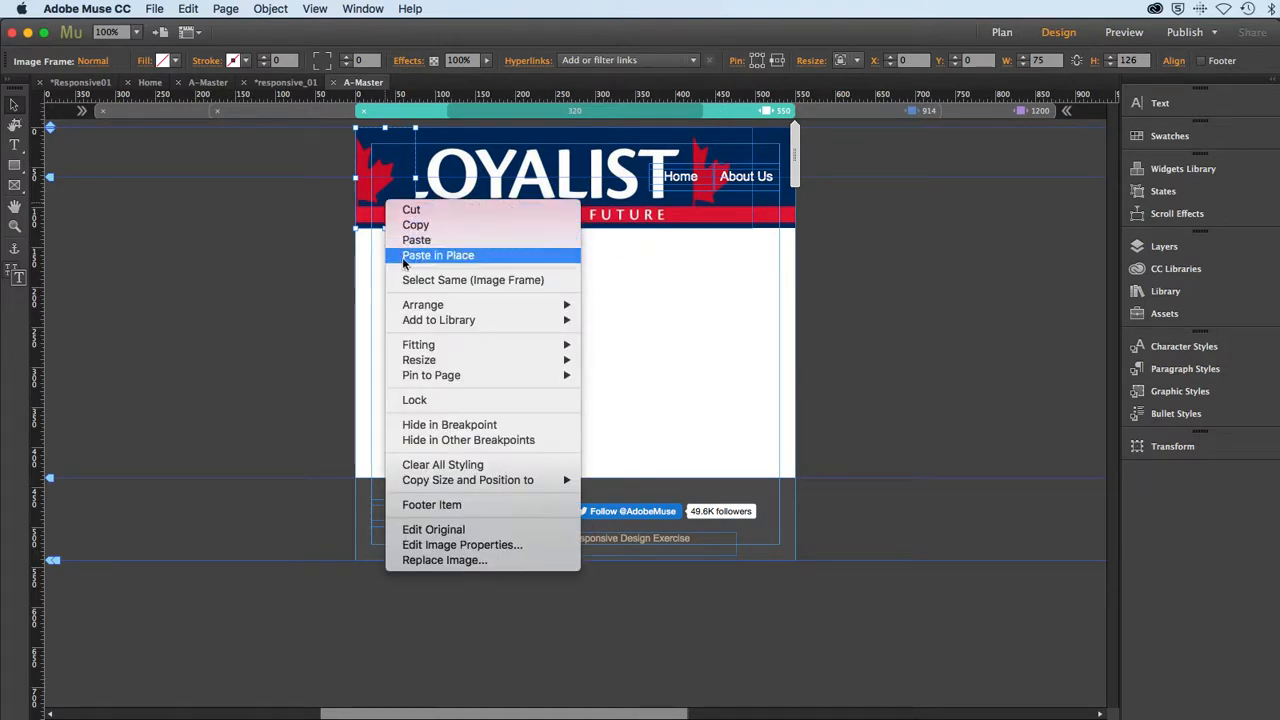
pyautogui.click(429, 441)
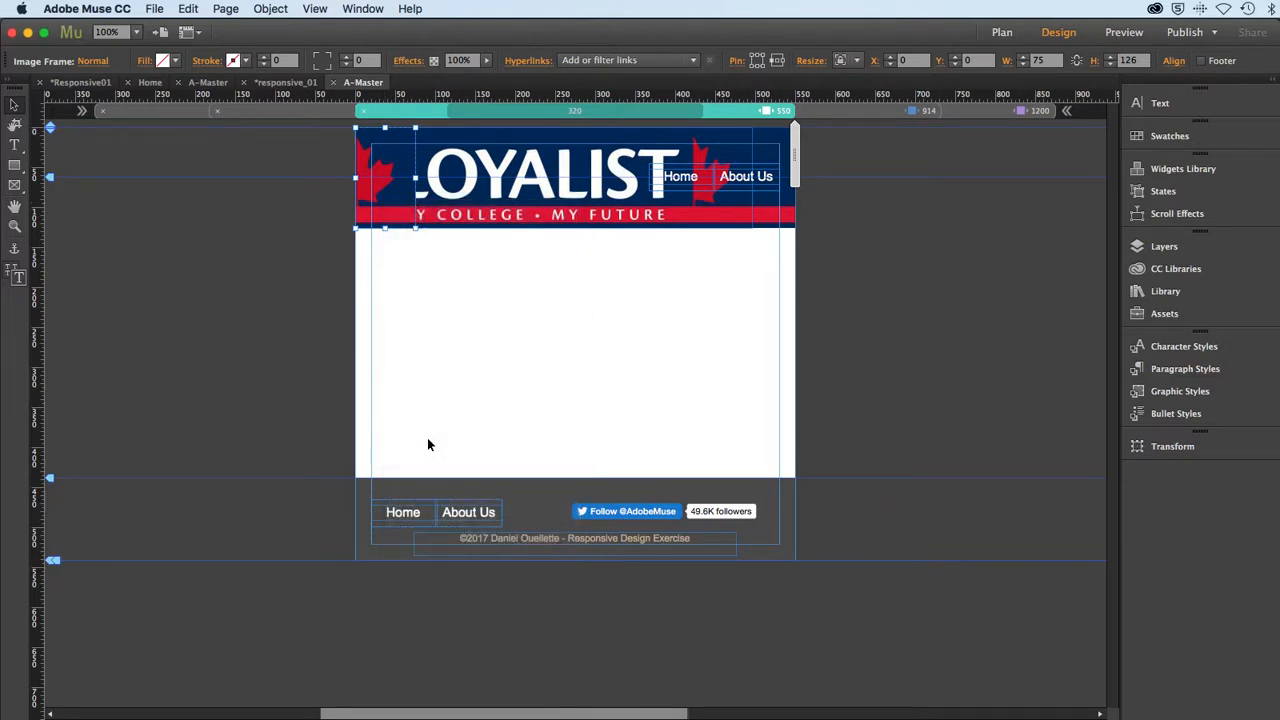
pyautogui.click(841, 114)
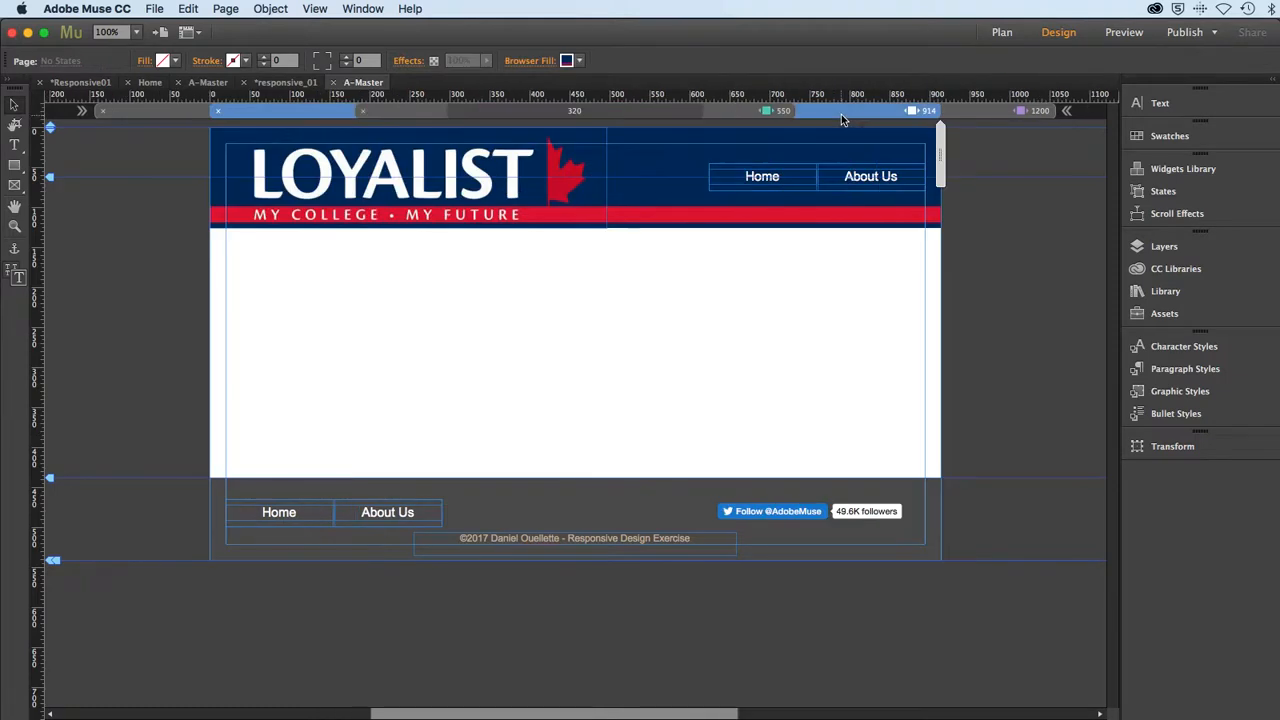
pyautogui.click(984, 116)
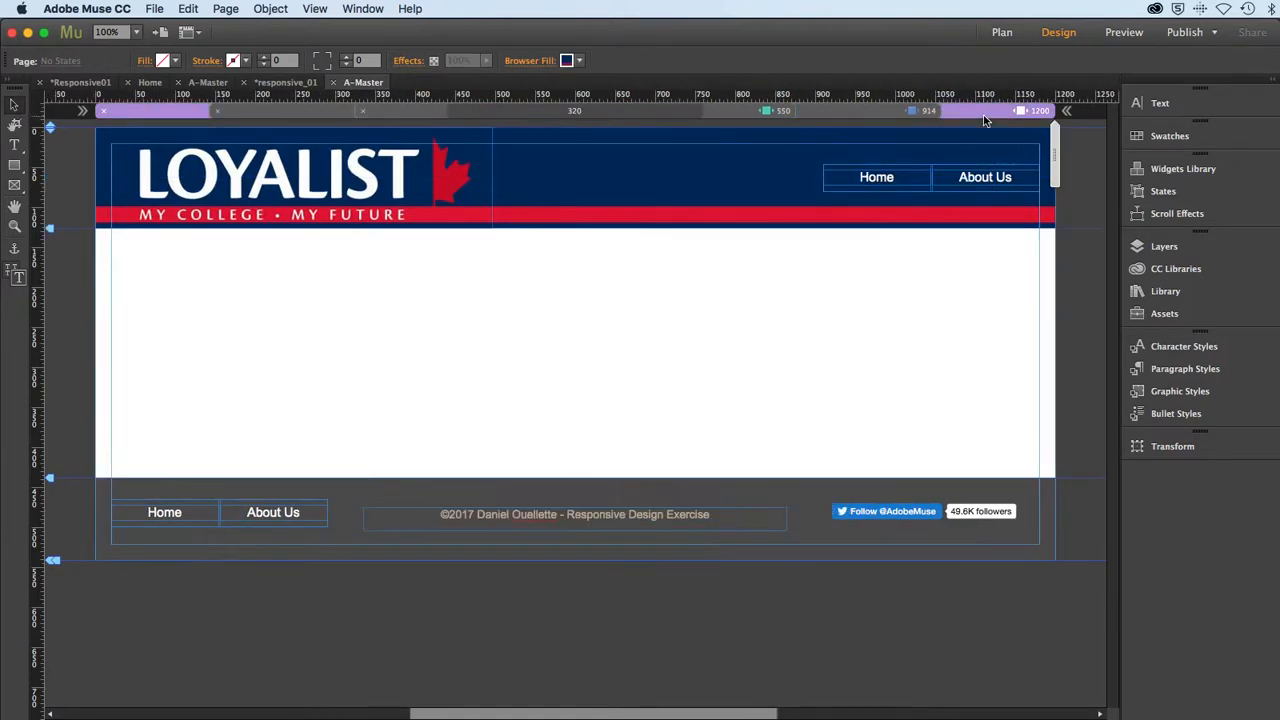
pyautogui.click(866, 113)
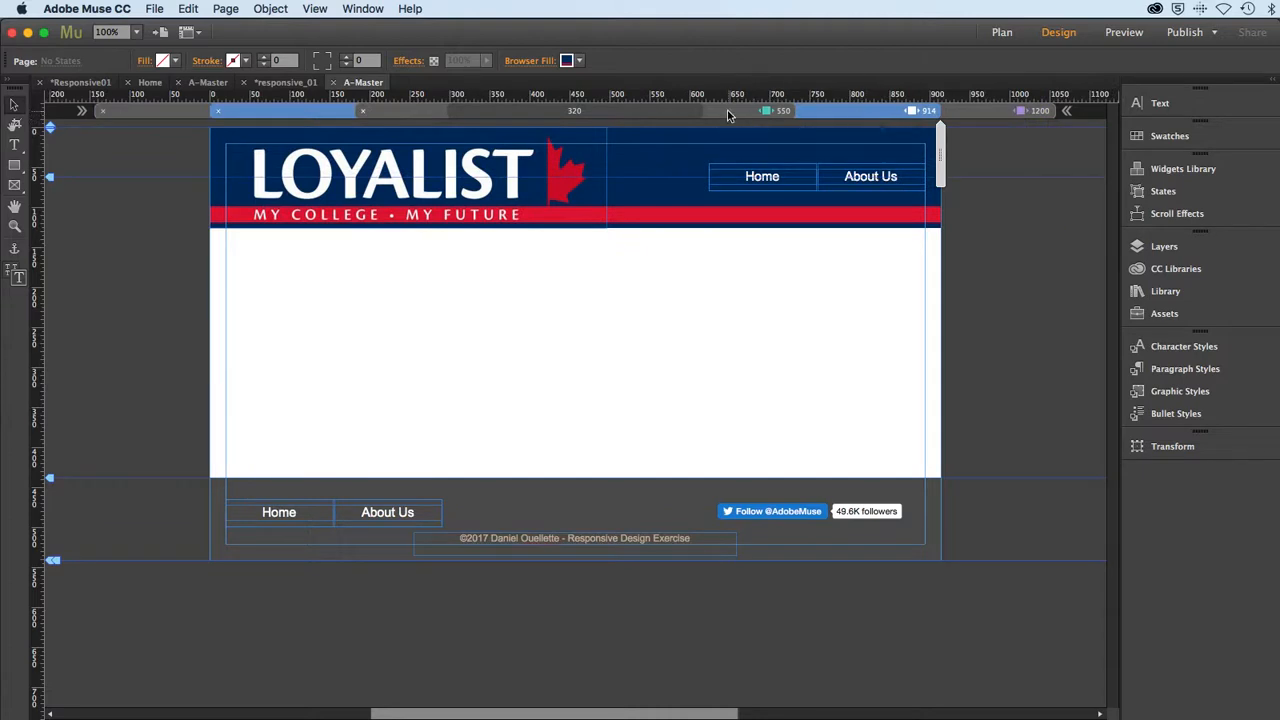
pyautogui.click(728, 114)
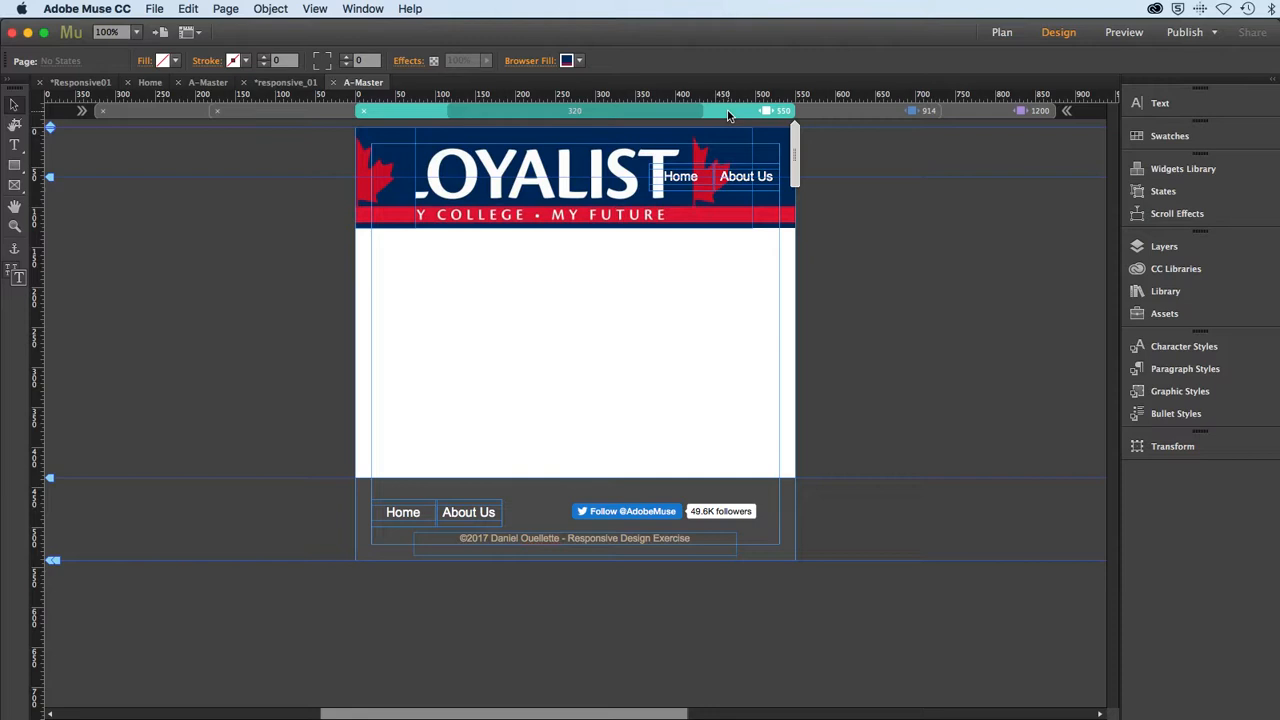
# Step: Hide the full Loyalist logo in the 550 breakpoint, and compare the header at the 914 and 1200 breakpoints
pyautogui.click(525, 168)
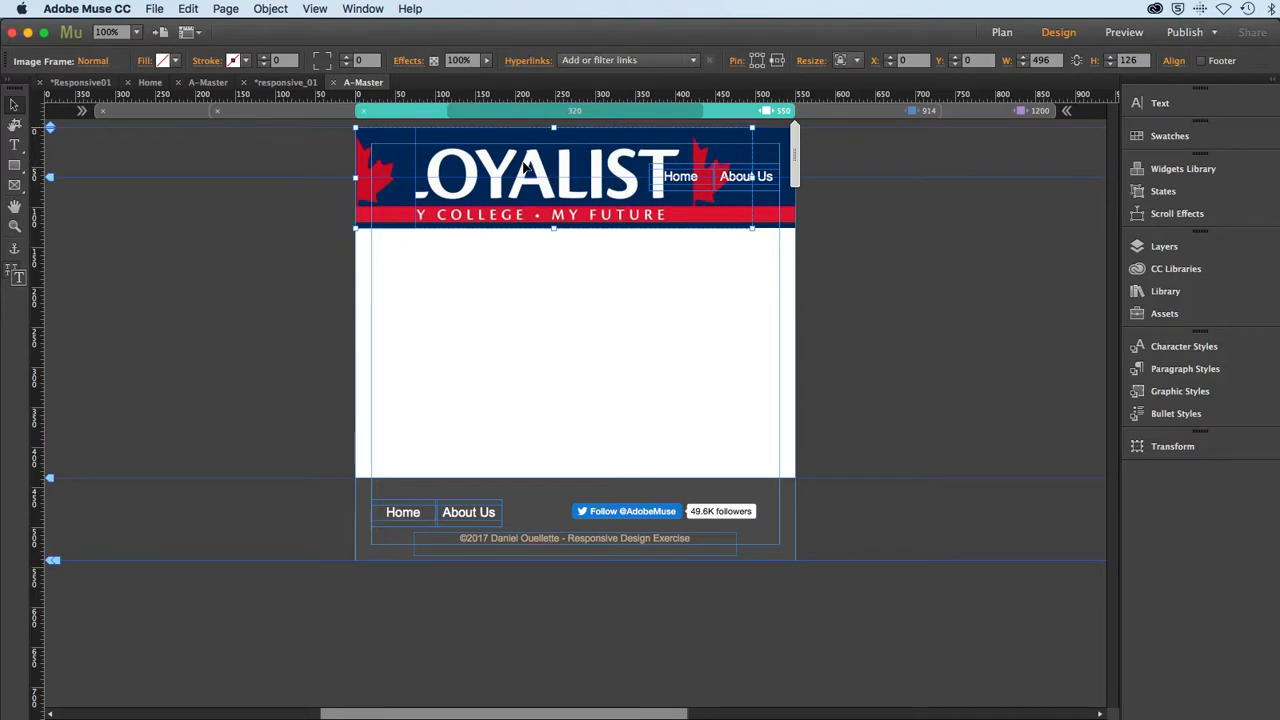
pyautogui.rightClick(524, 162)
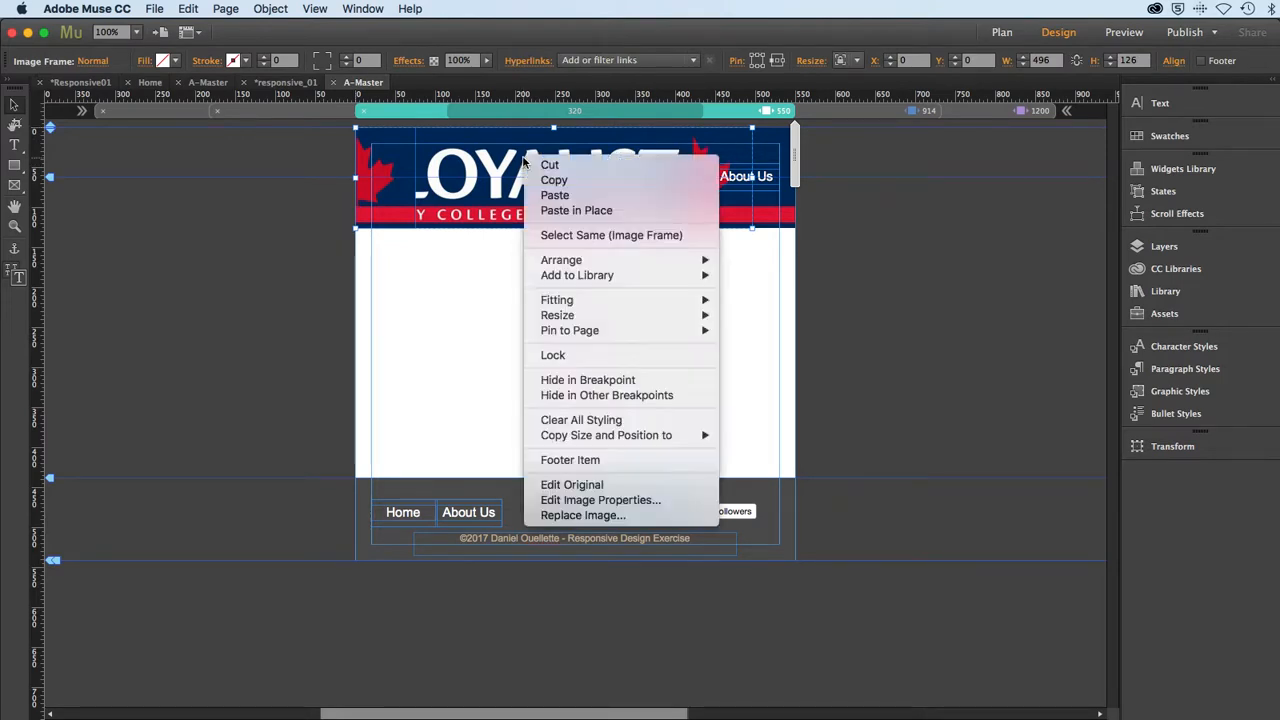
pyautogui.click(539, 381)
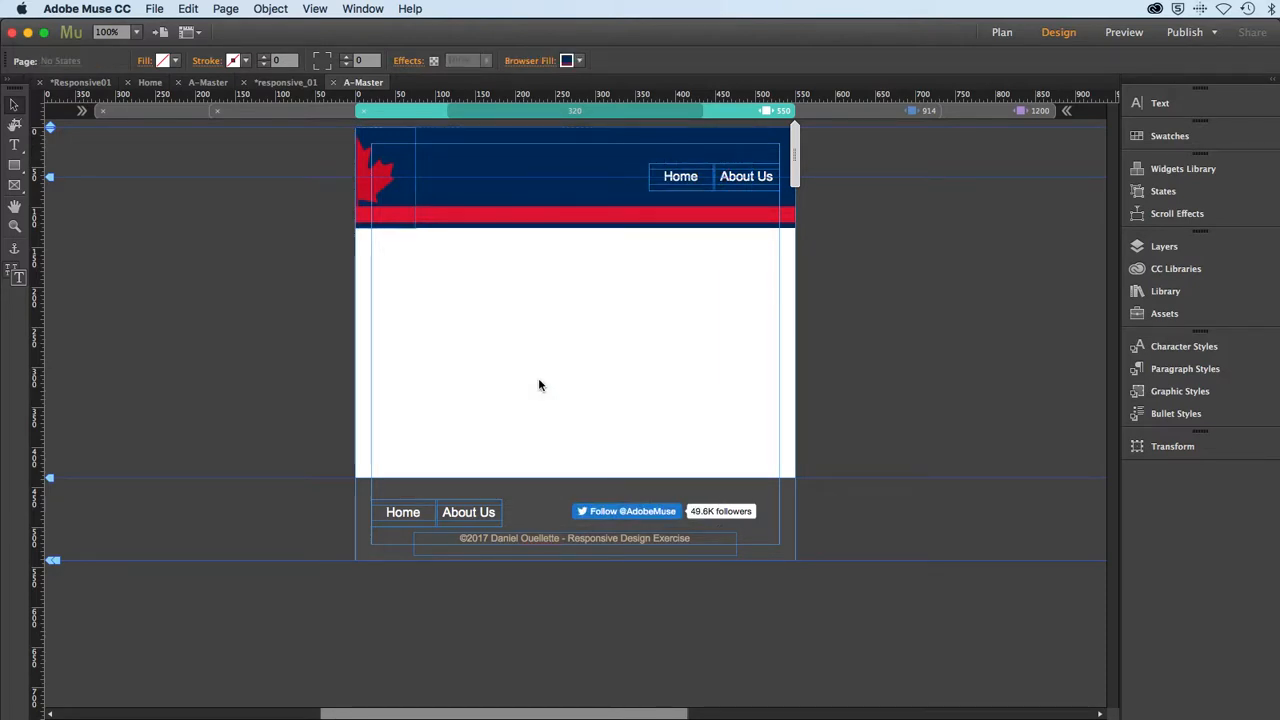
pyautogui.click(832, 113)
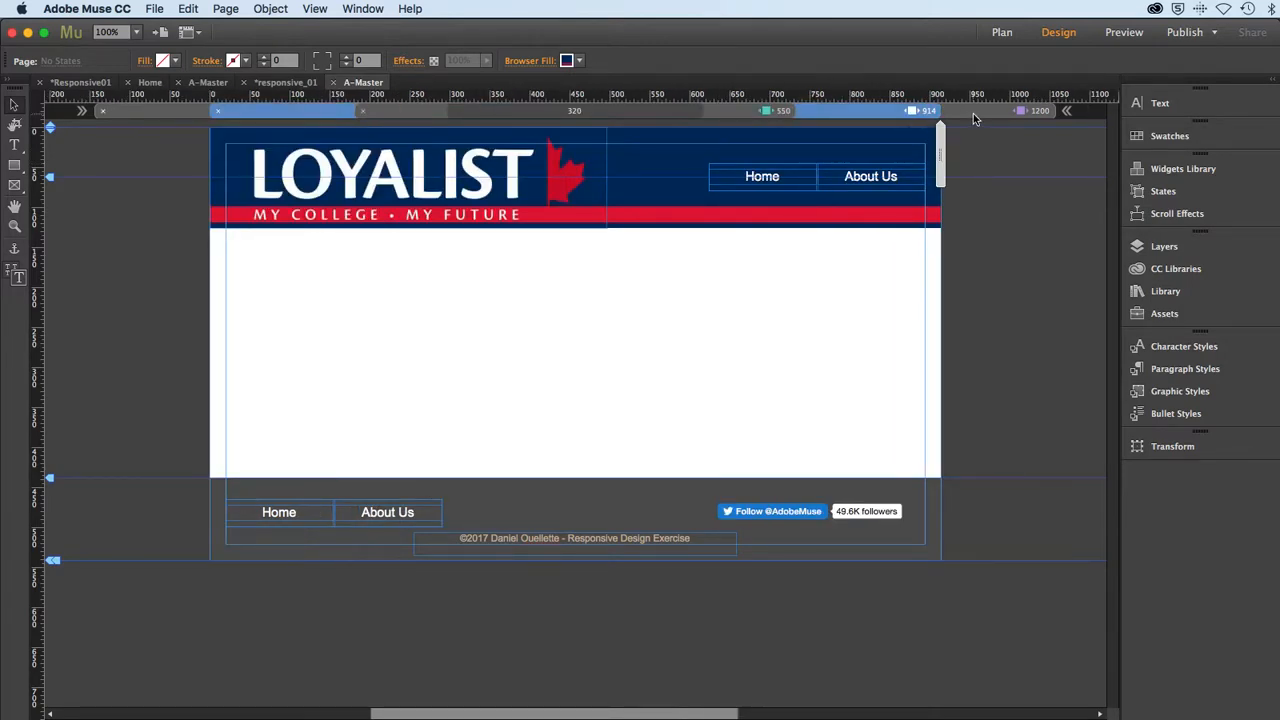
pyautogui.click(973, 113)
pyautogui.click(872, 112)
pyautogui.click(725, 110)
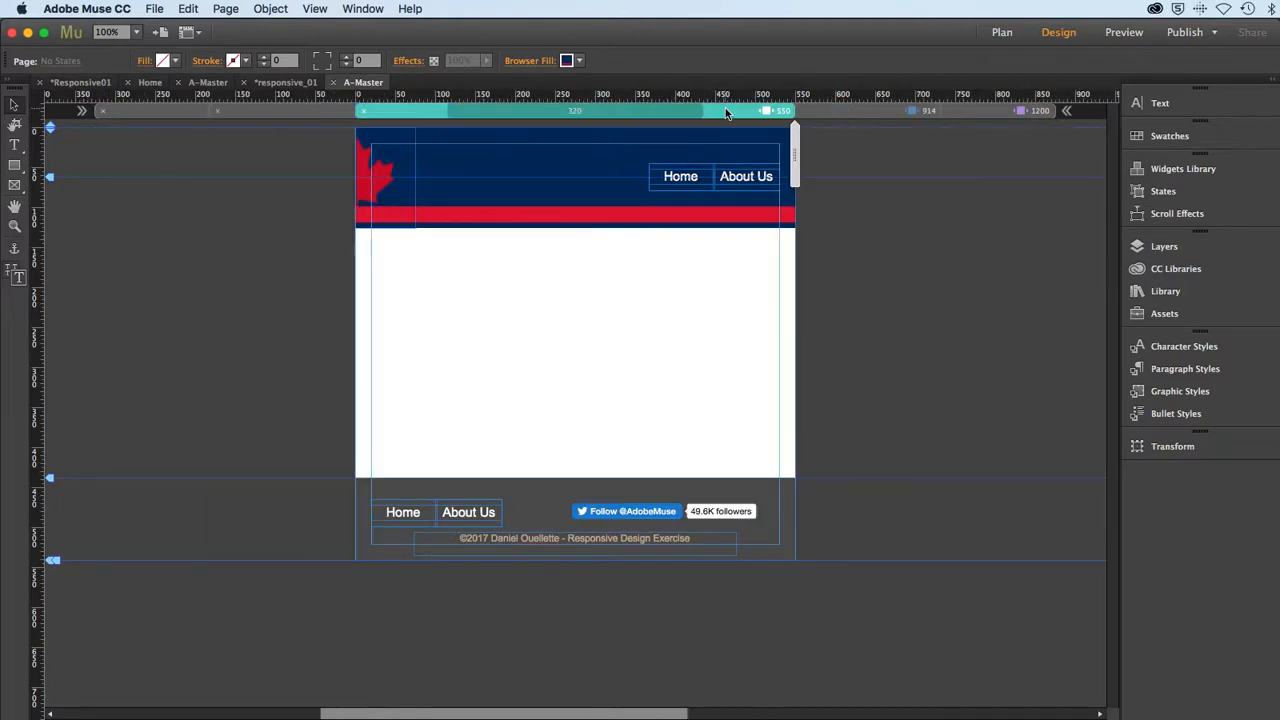
# Step: Preview the master page in the browser and narrow the window to check how the header logo and menu respond
pyautogui.click(154, 9)
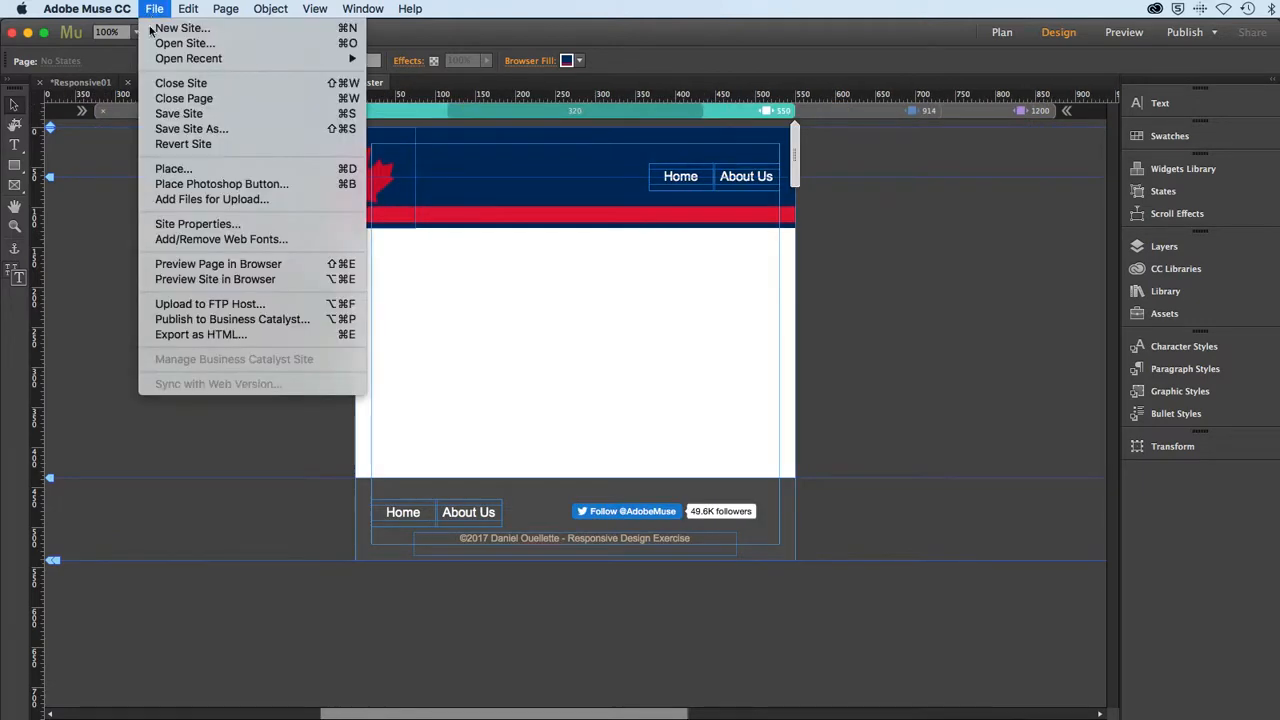
pyautogui.click(168, 264)
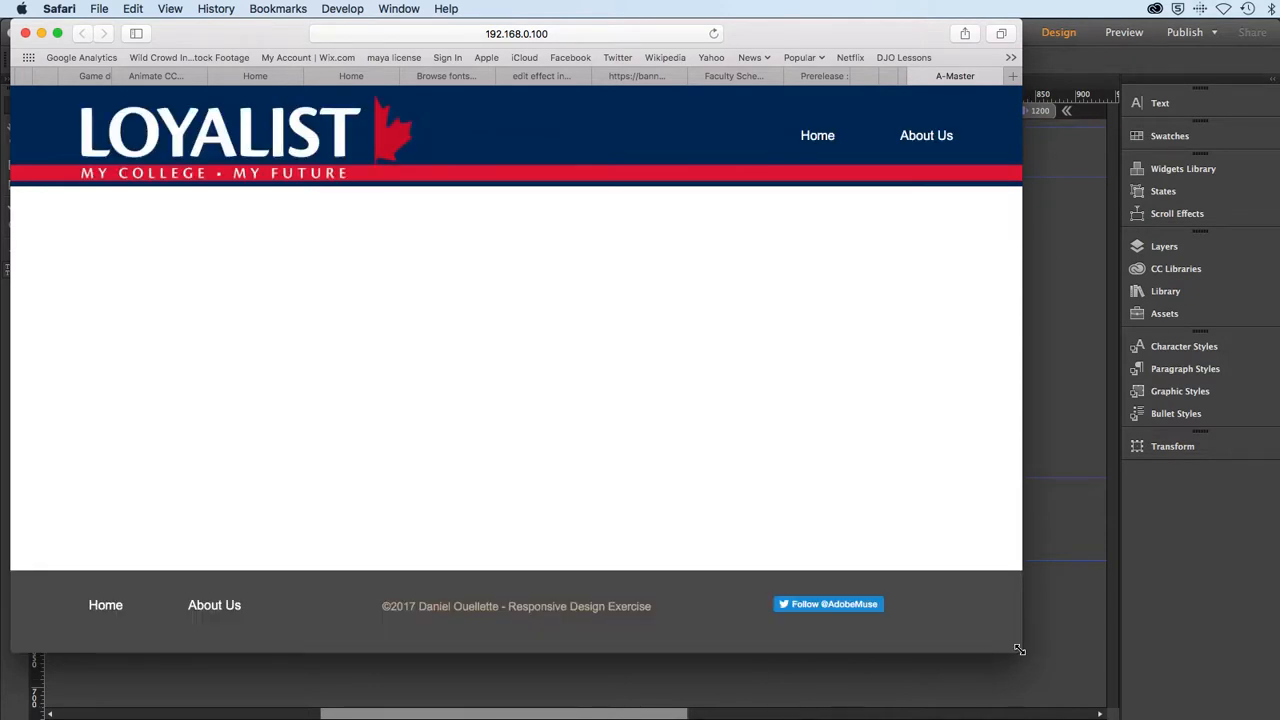
pyautogui.moveTo(1019, 650); pyautogui.dragTo(589, 651)
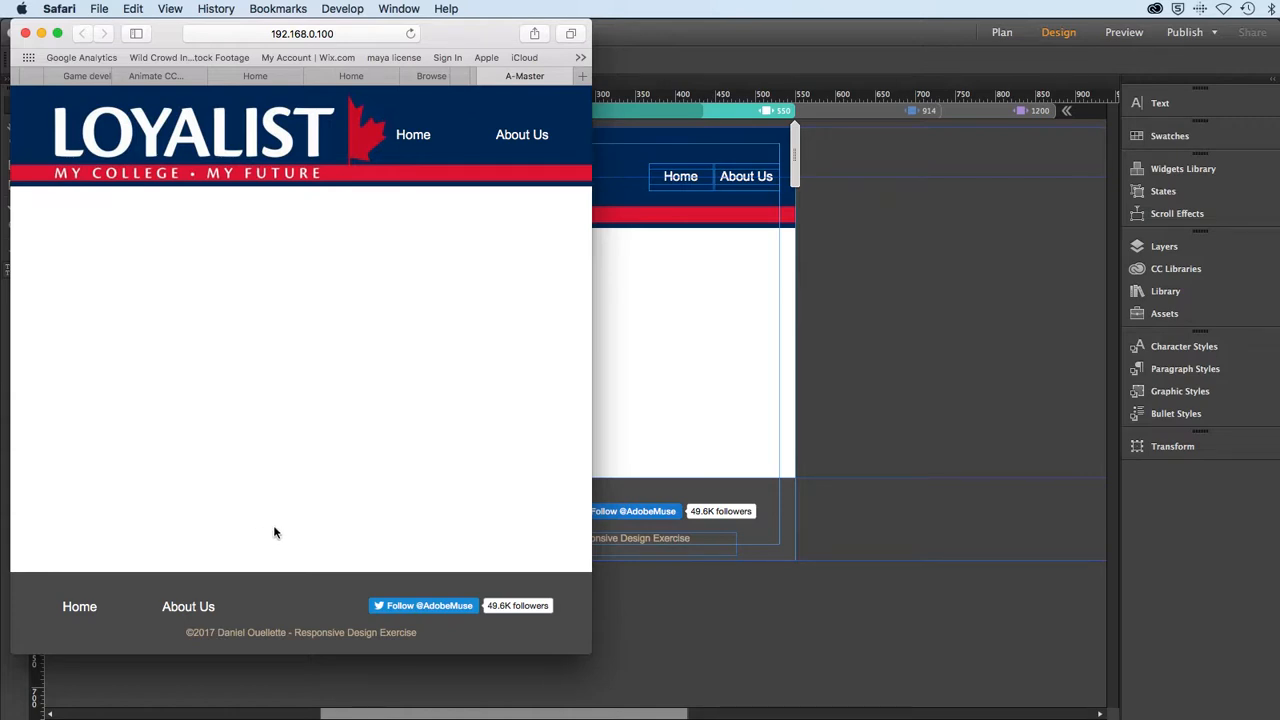
# Step: Return to Adobe Muse and add a breakpoint at 716 px to the A-Master page, just where the menu meets the full logo
pyautogui.click(911, 433)
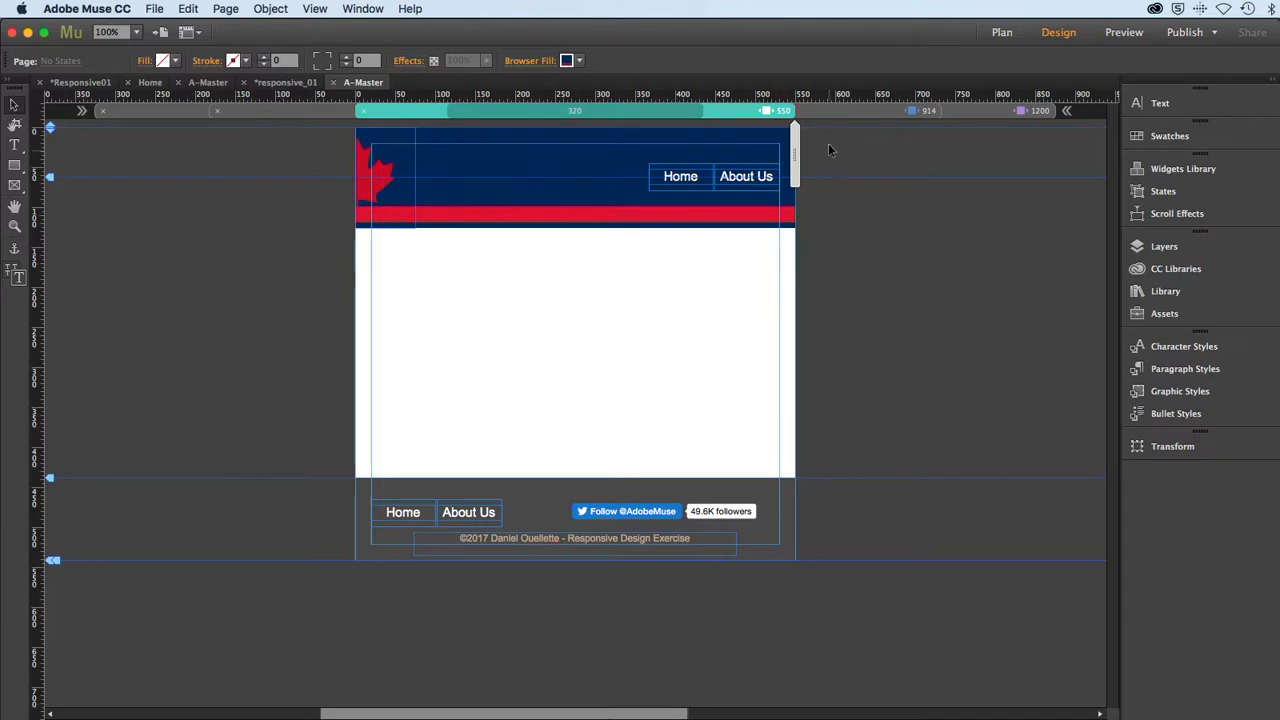
pyautogui.click(815, 112)
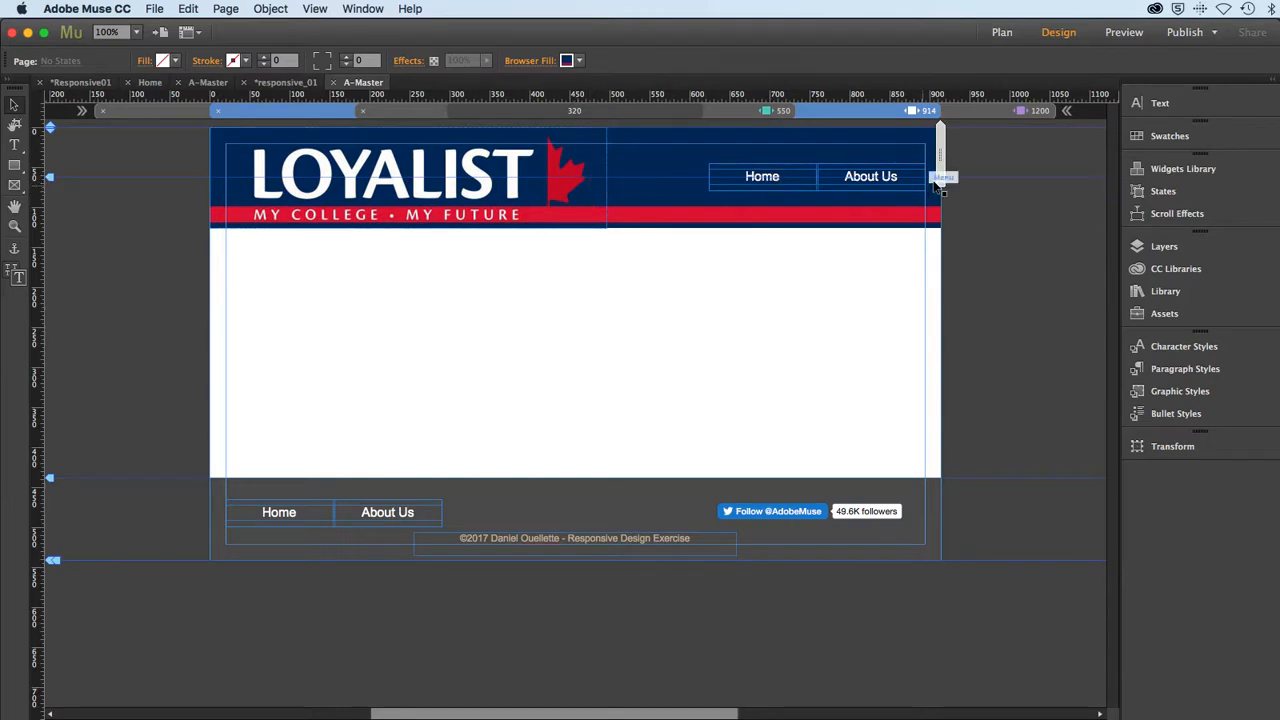
pyautogui.moveTo(931, 181); pyautogui.dragTo(862, 187)
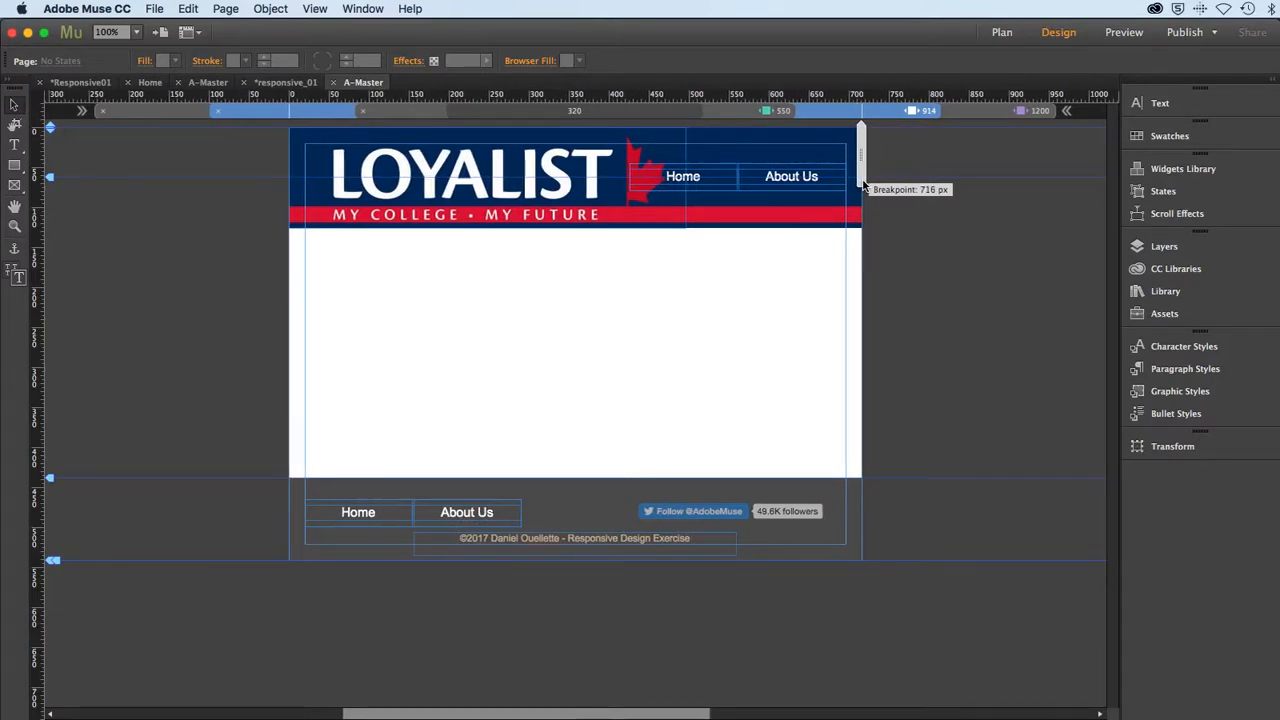
pyautogui.click(870, 112)
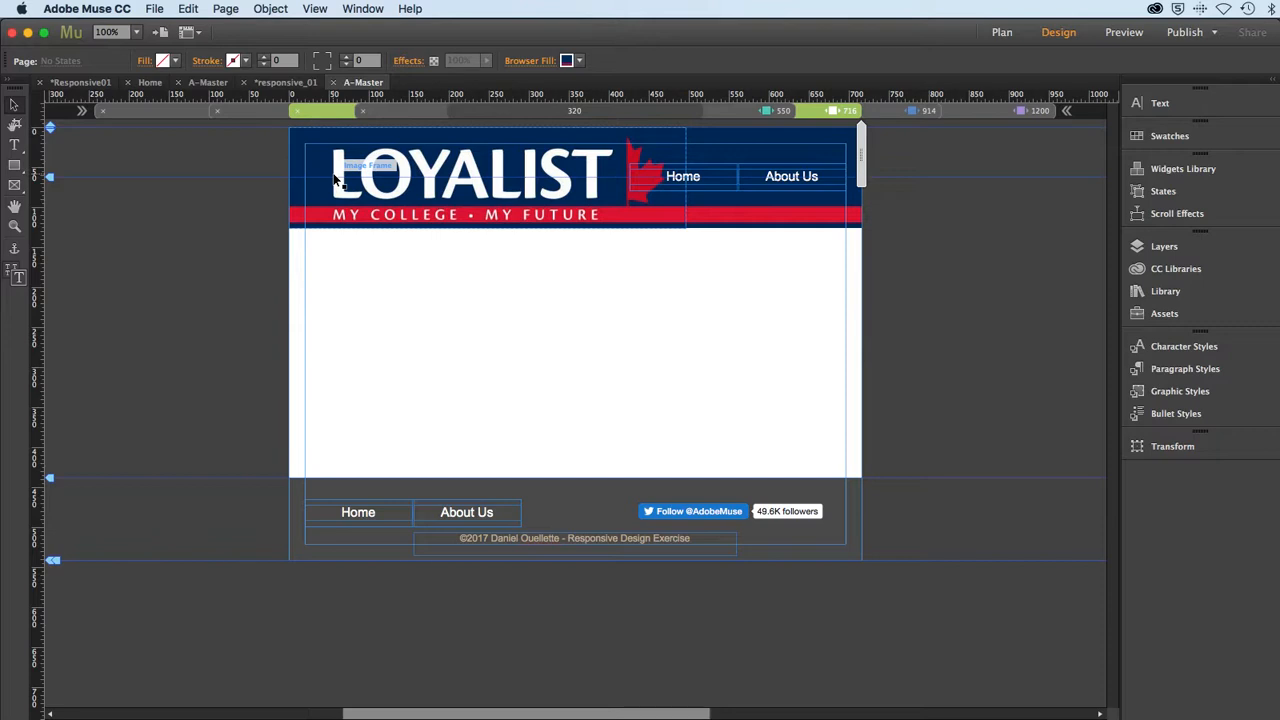
# Step: Show the small maple-leaf logo from the 550 breakpoint in all the other breakpoints
pyautogui.click(734, 110)
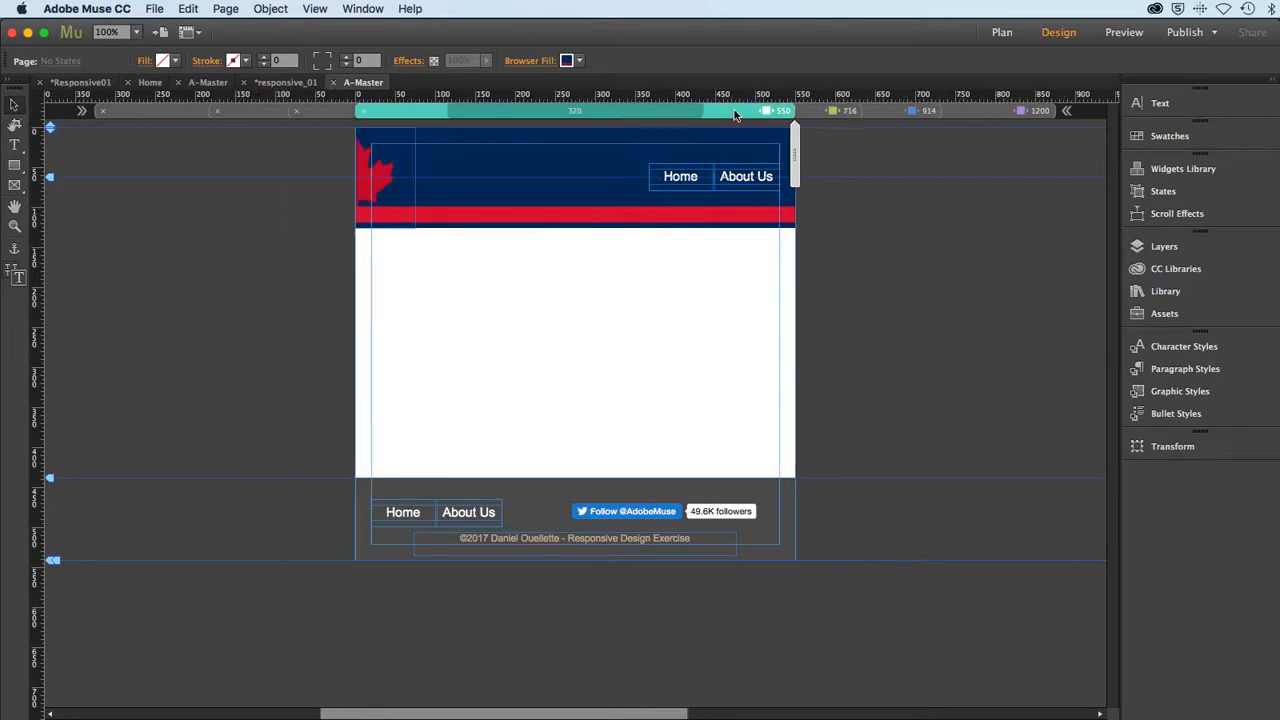
pyautogui.click(362, 197)
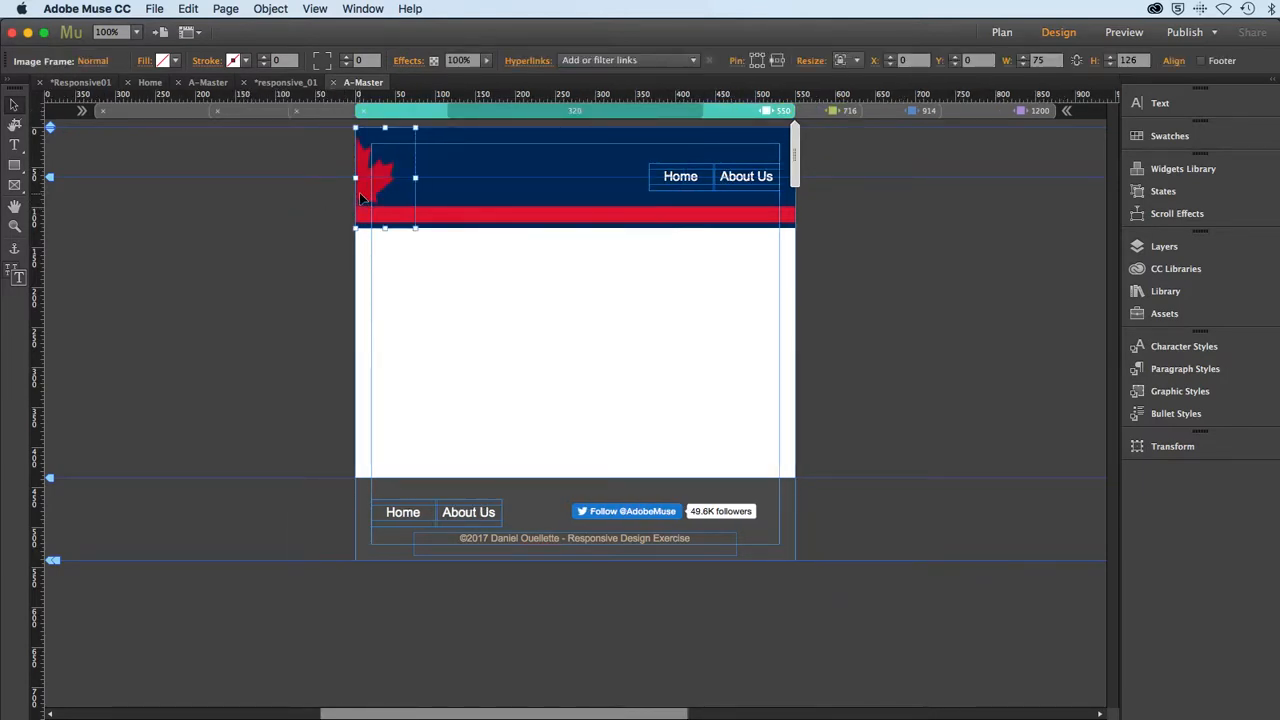
pyautogui.rightClick(364, 192)
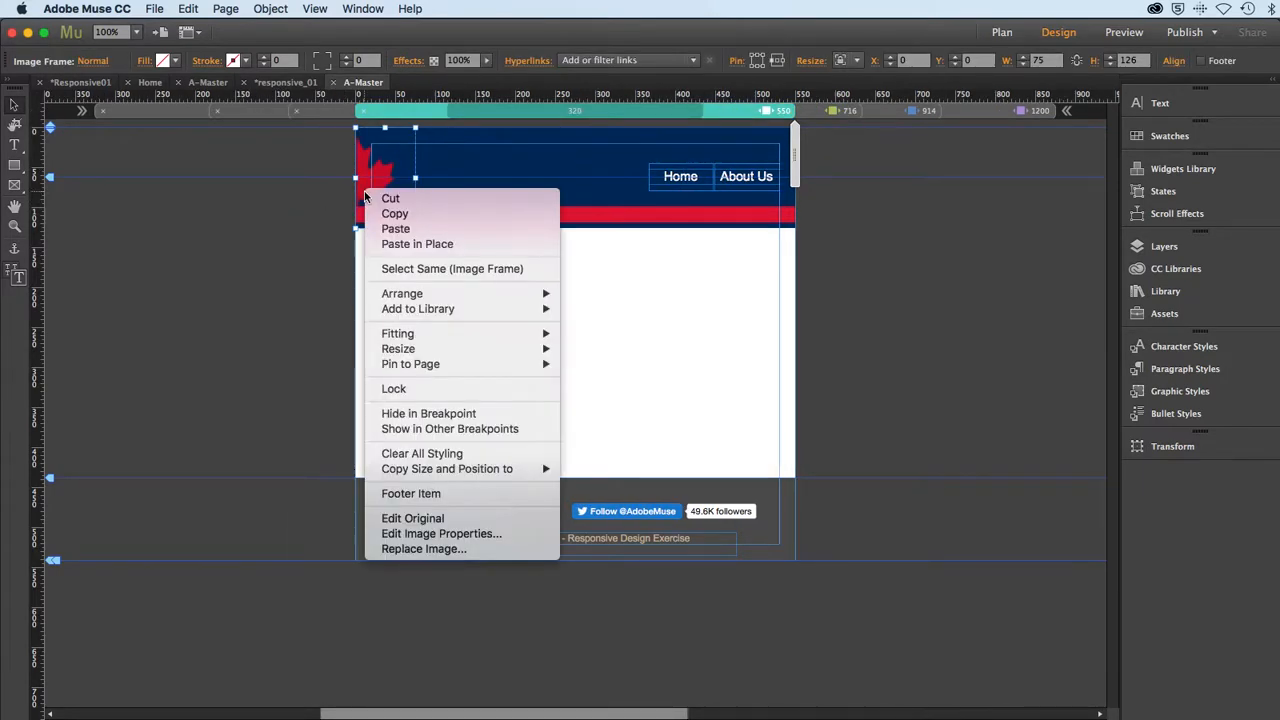
pyautogui.click(403, 429)
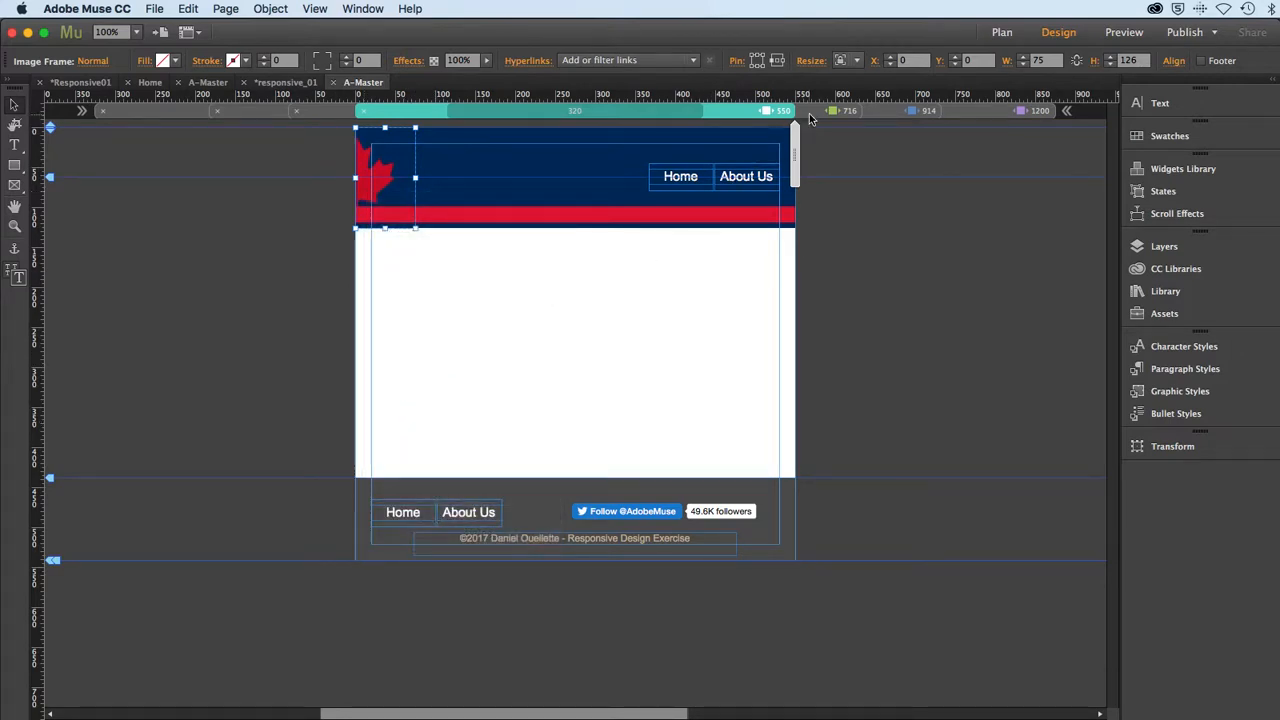
# Step: Hide the small maple-leaf logo in the 914 breakpoint
pyautogui.click(884, 114)
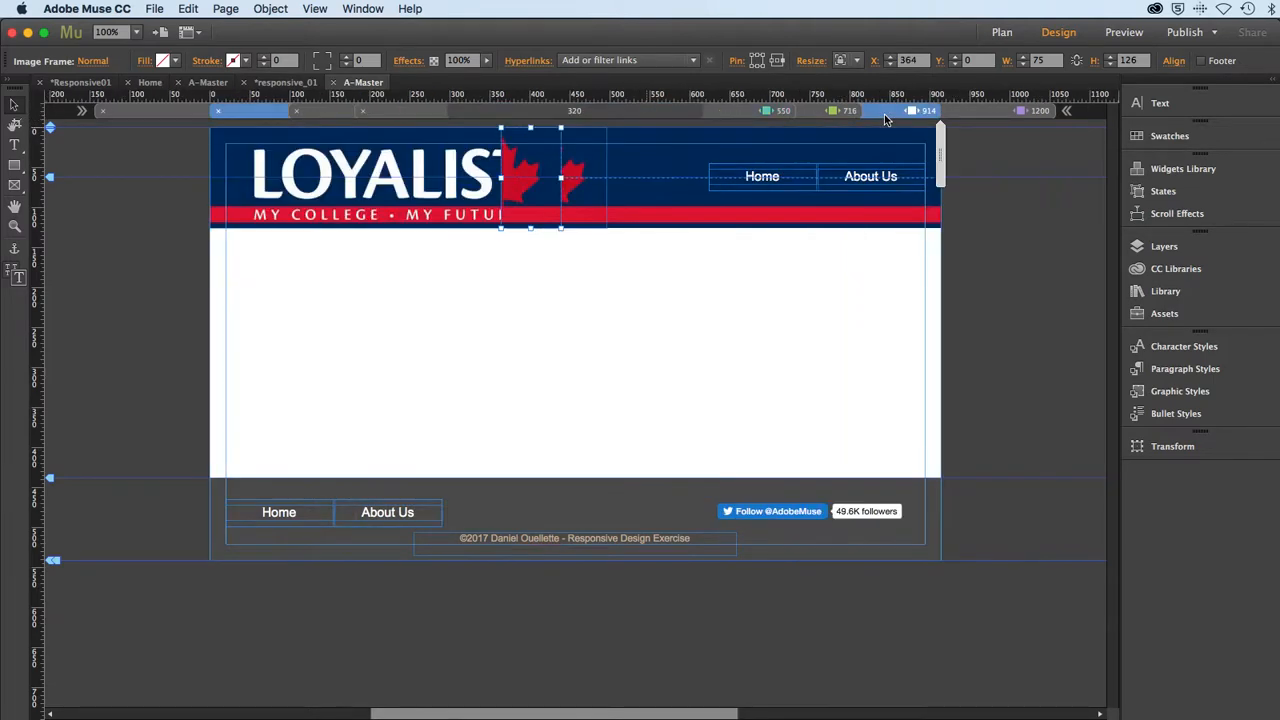
pyautogui.rightClick(538, 198)
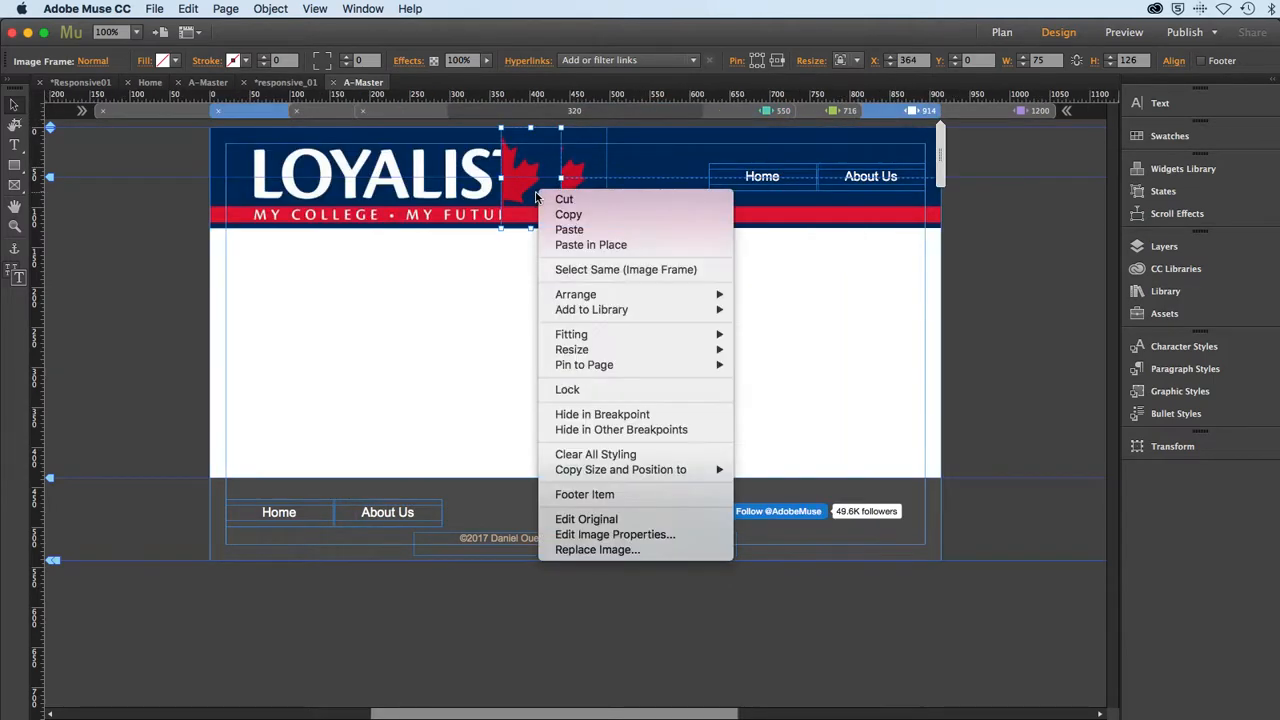
pyautogui.click(586, 416)
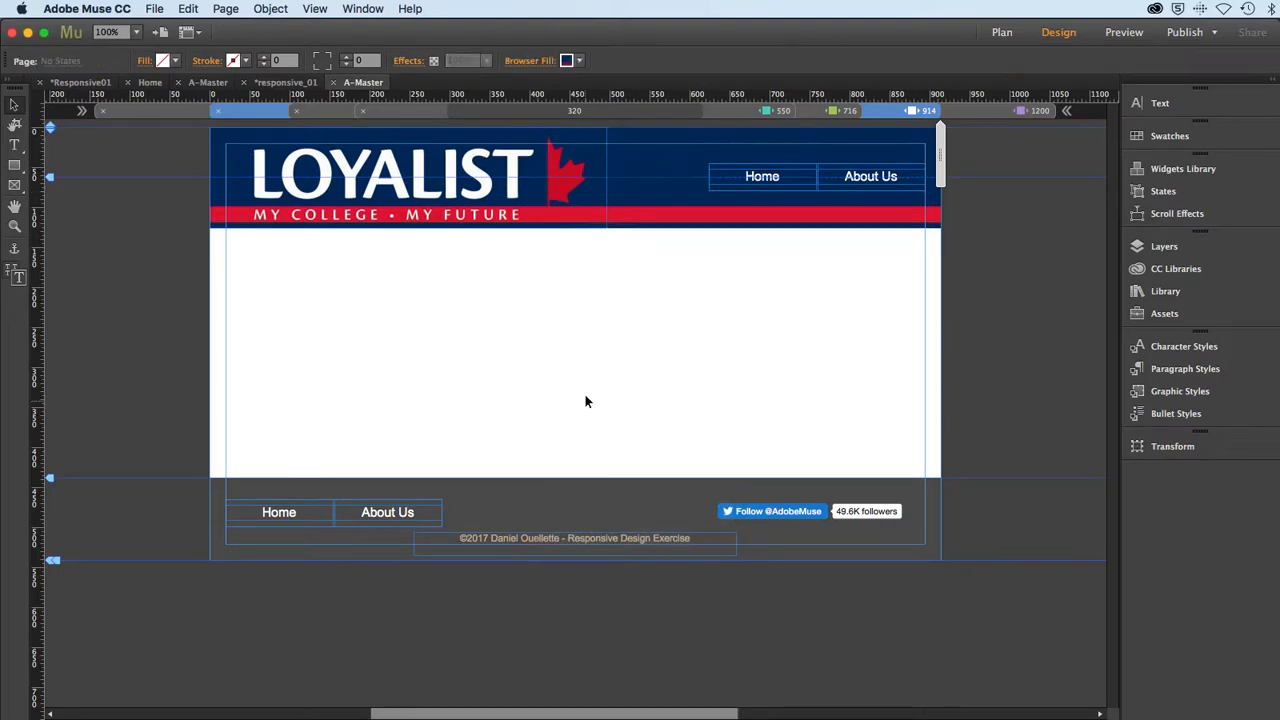
# Step: Hide the small maple-leaf logo in the 1200 breakpoint
pyautogui.click(981, 112)
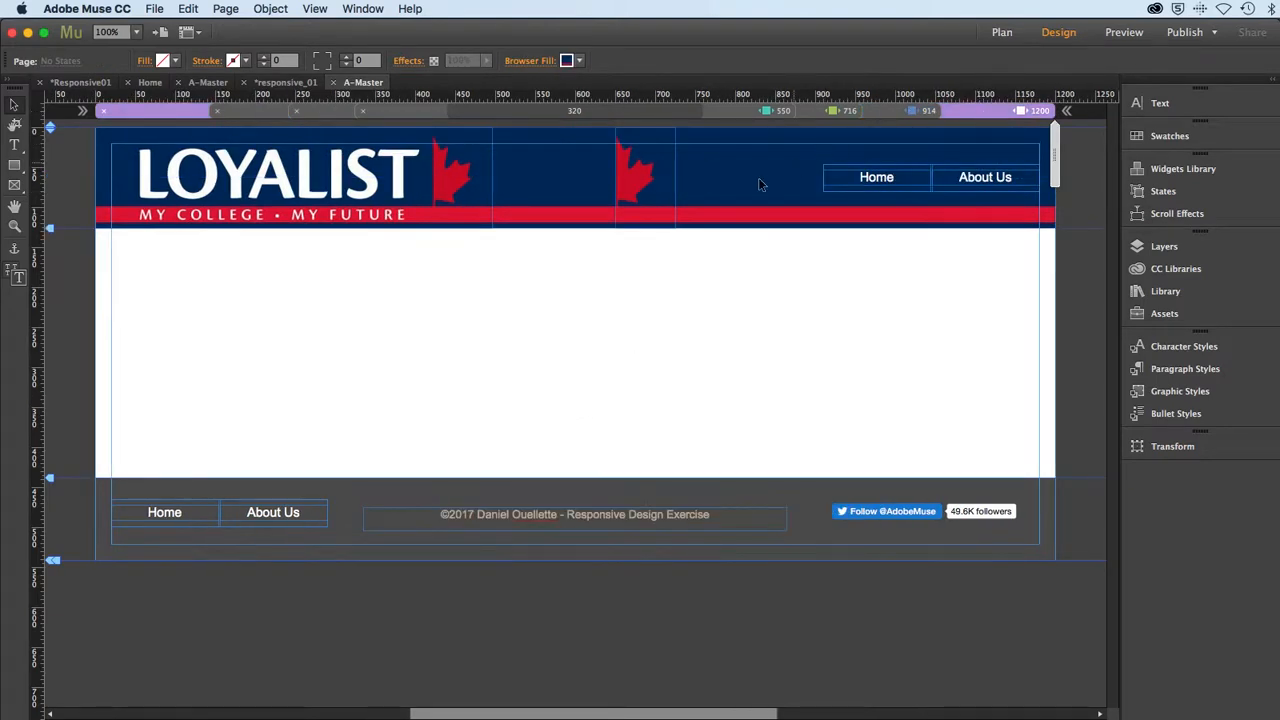
pyautogui.click(652, 186)
pyautogui.rightClick(643, 181)
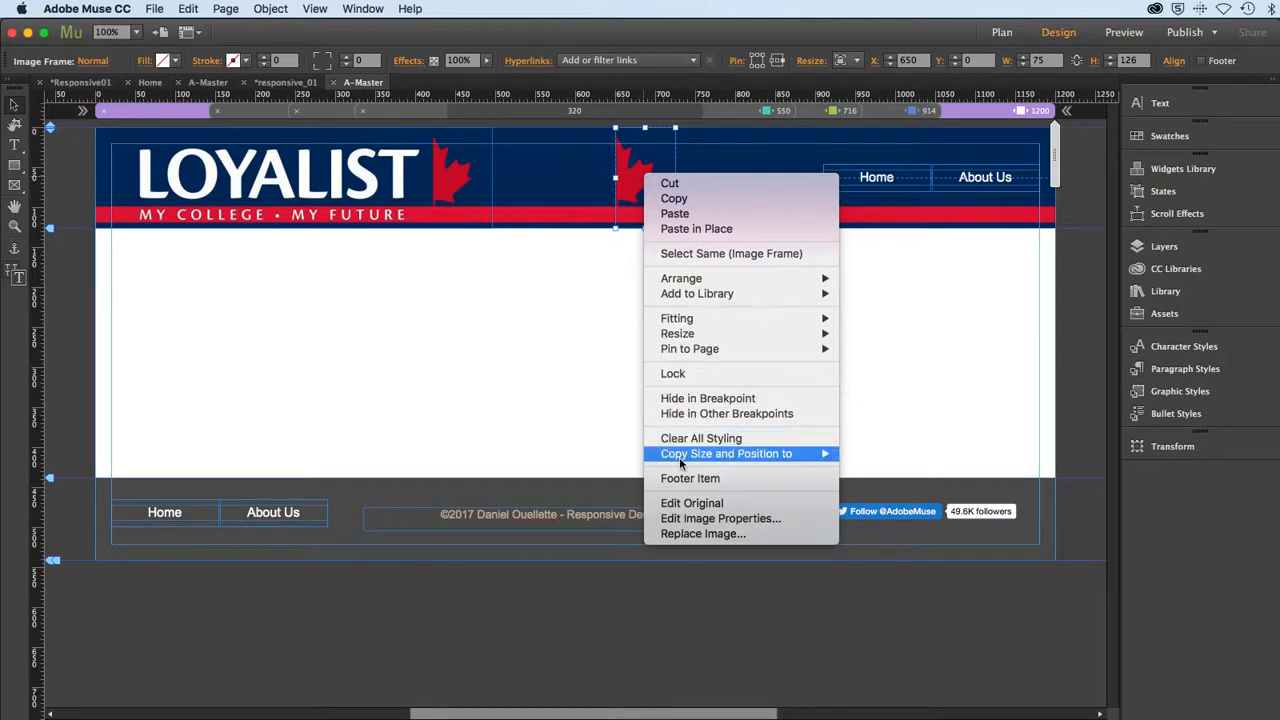
pyautogui.click(622, 294)
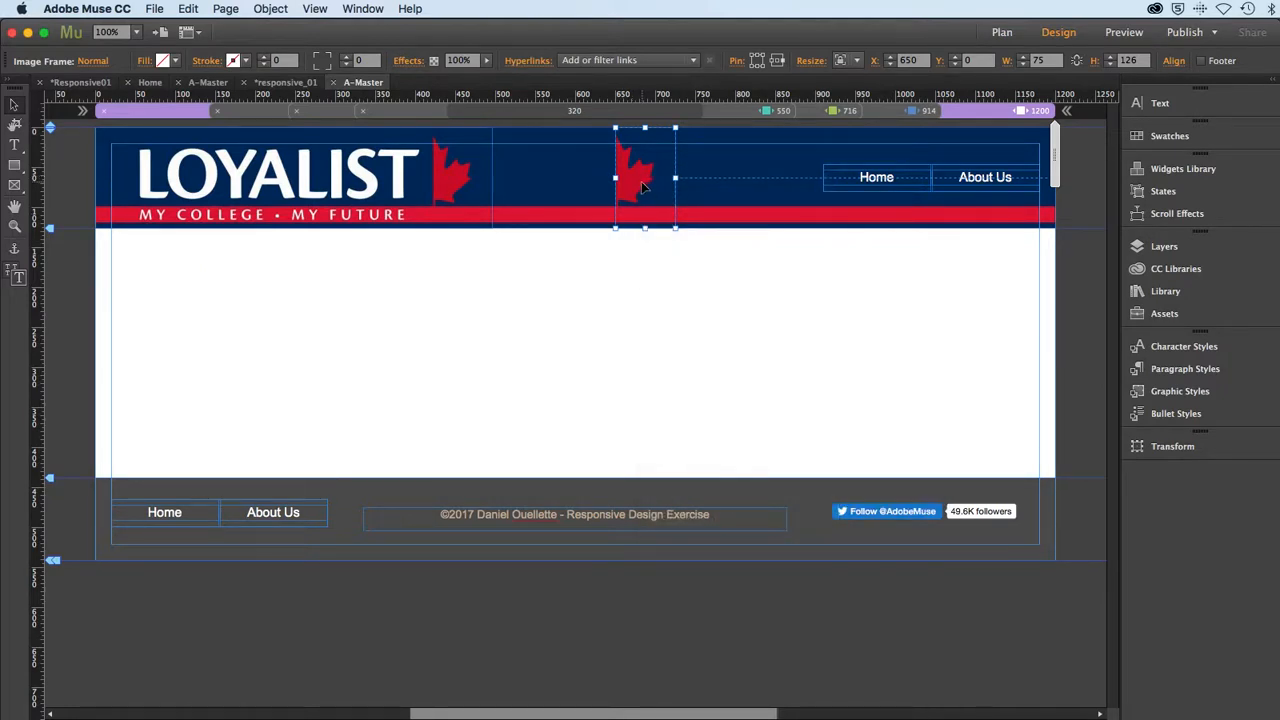
pyautogui.rightClick(636, 183)
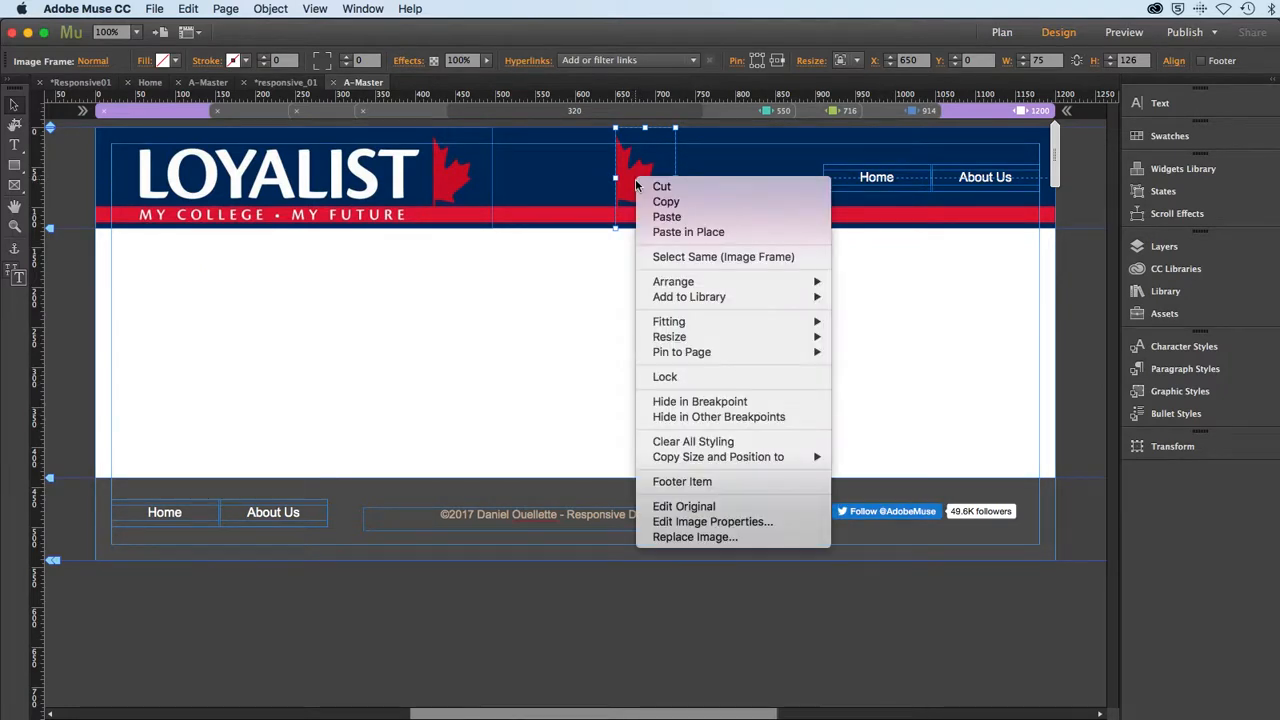
pyautogui.click(690, 401)
# Step: Move the small maple-leaf logo to X 0, Y 0 in the 716 breakpoint, and check the header at 550, 914 and 1200
pyautogui.click(817, 113)
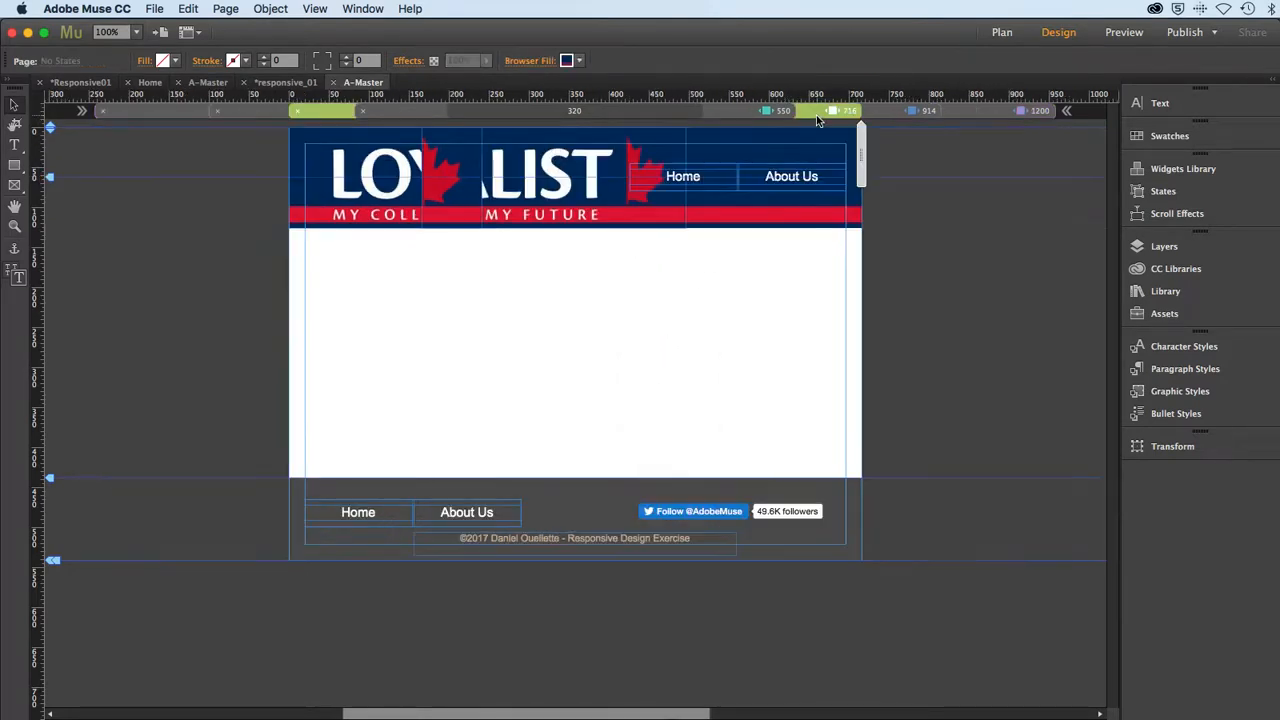
pyautogui.click(449, 211)
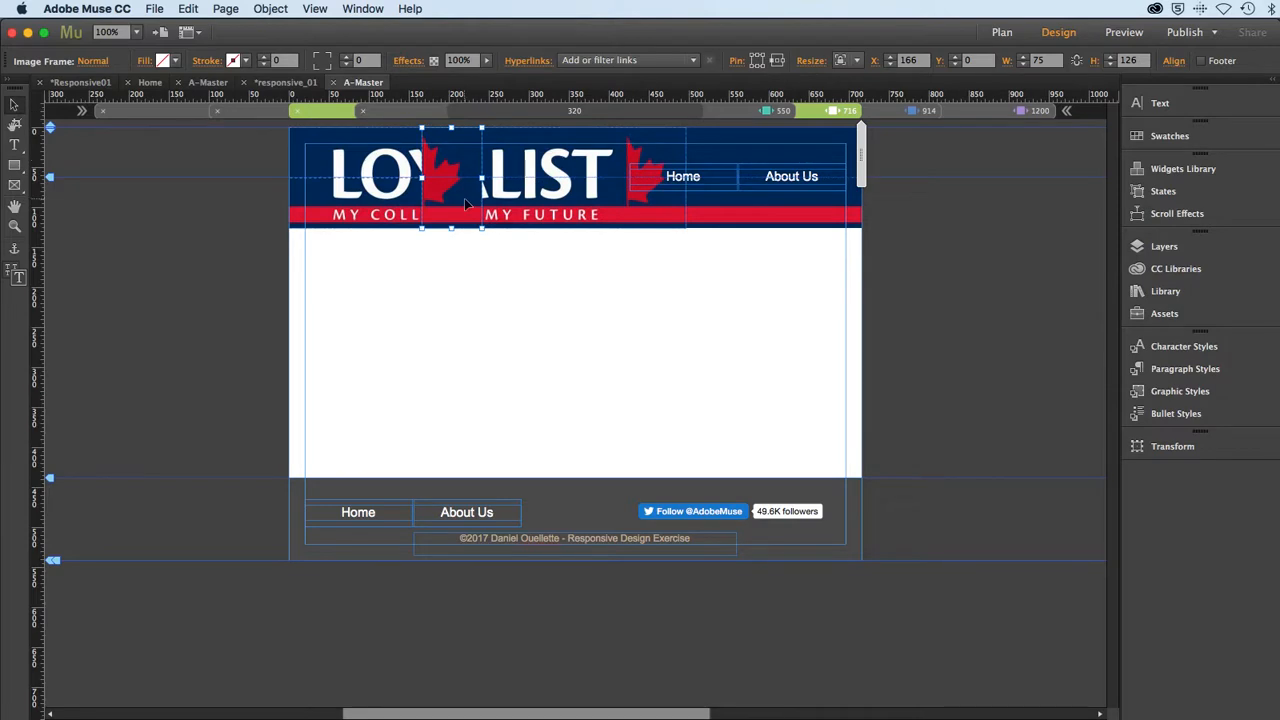
pyautogui.moveTo(465, 204); pyautogui.dragTo(332, 207)
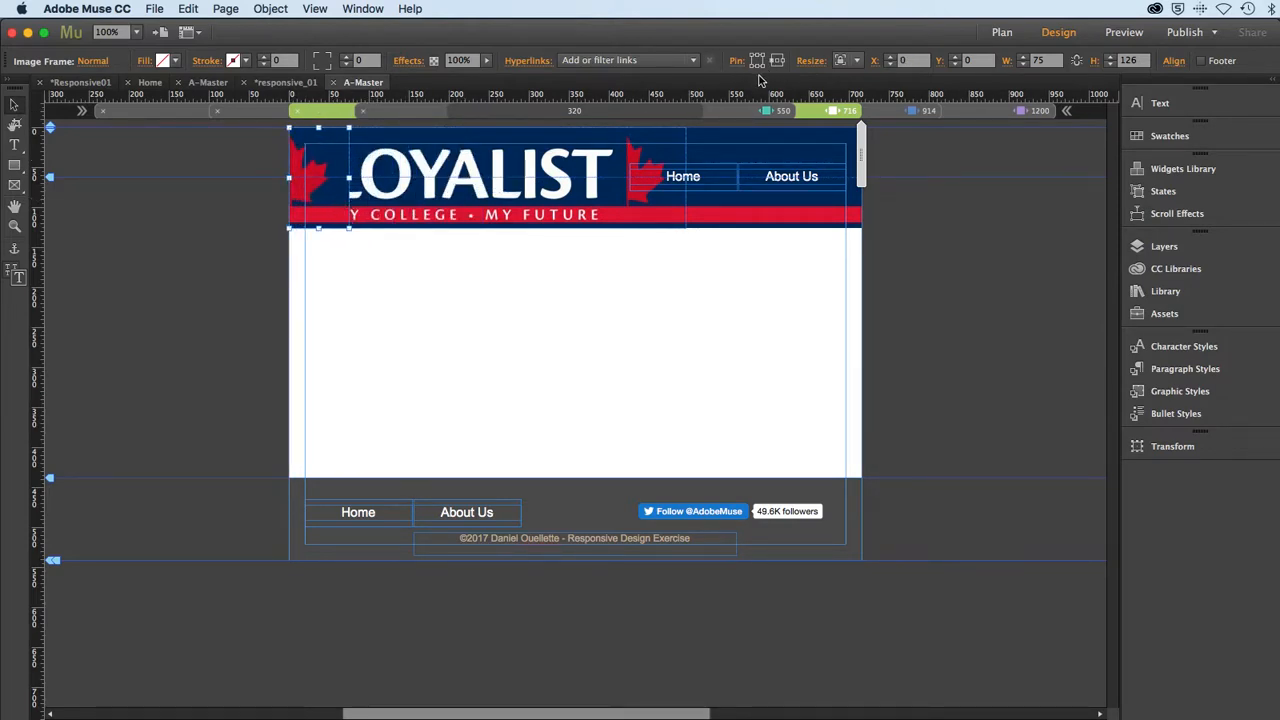
pyautogui.click(740, 116)
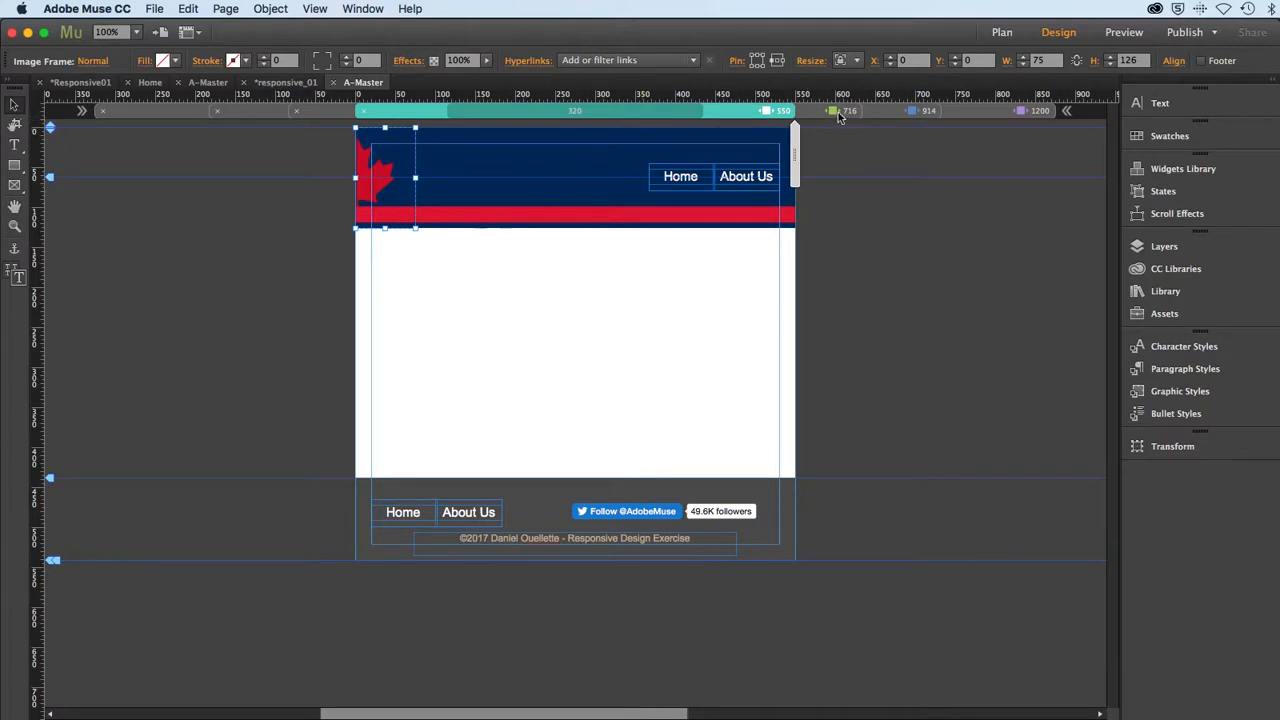
pyautogui.click(888, 117)
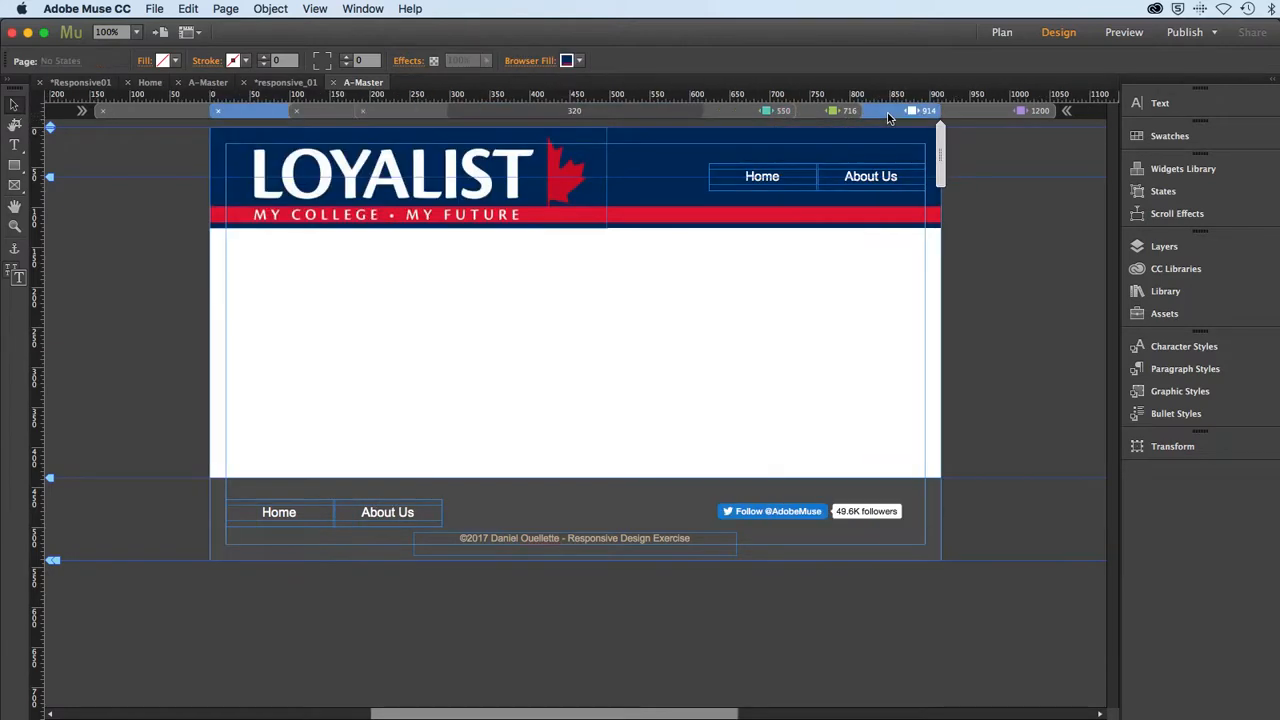
pyautogui.click(956, 118)
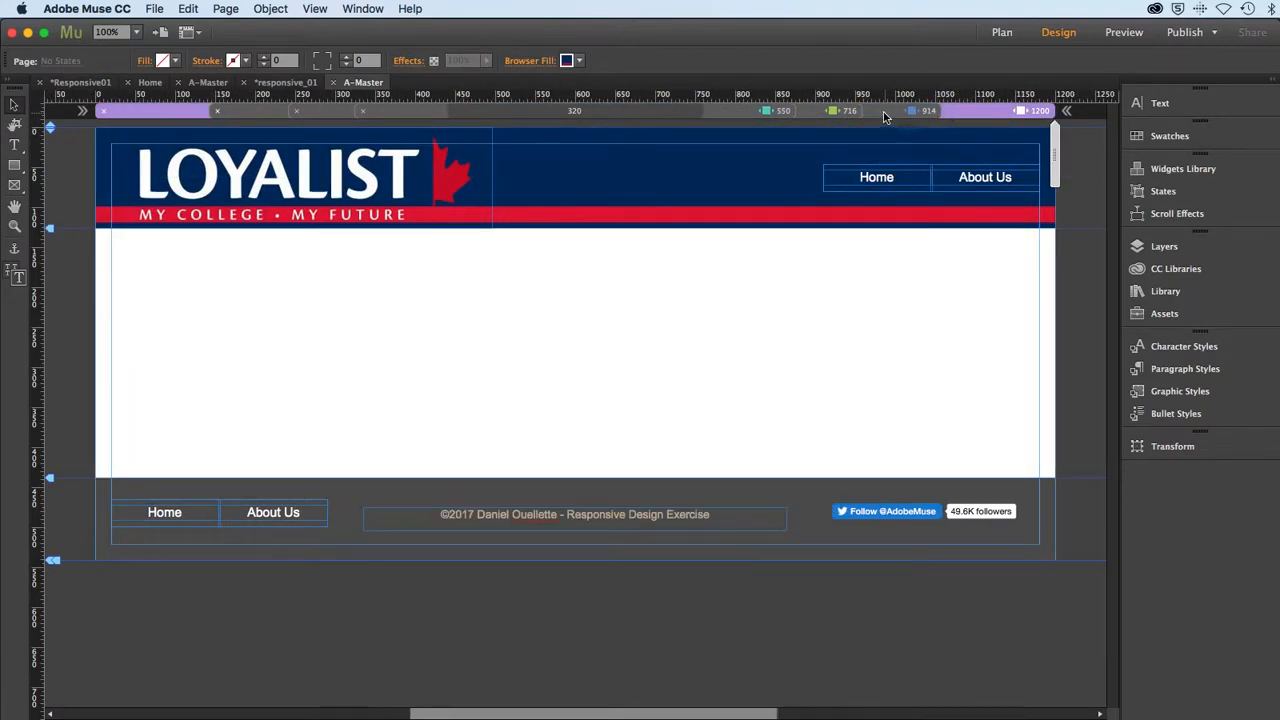
# Step: Hide the full Loyalist logo in the 716 breakpoint, and compare the header across the 550, 716, 914 and 1200 breakpoints
pyautogui.click(812, 113)
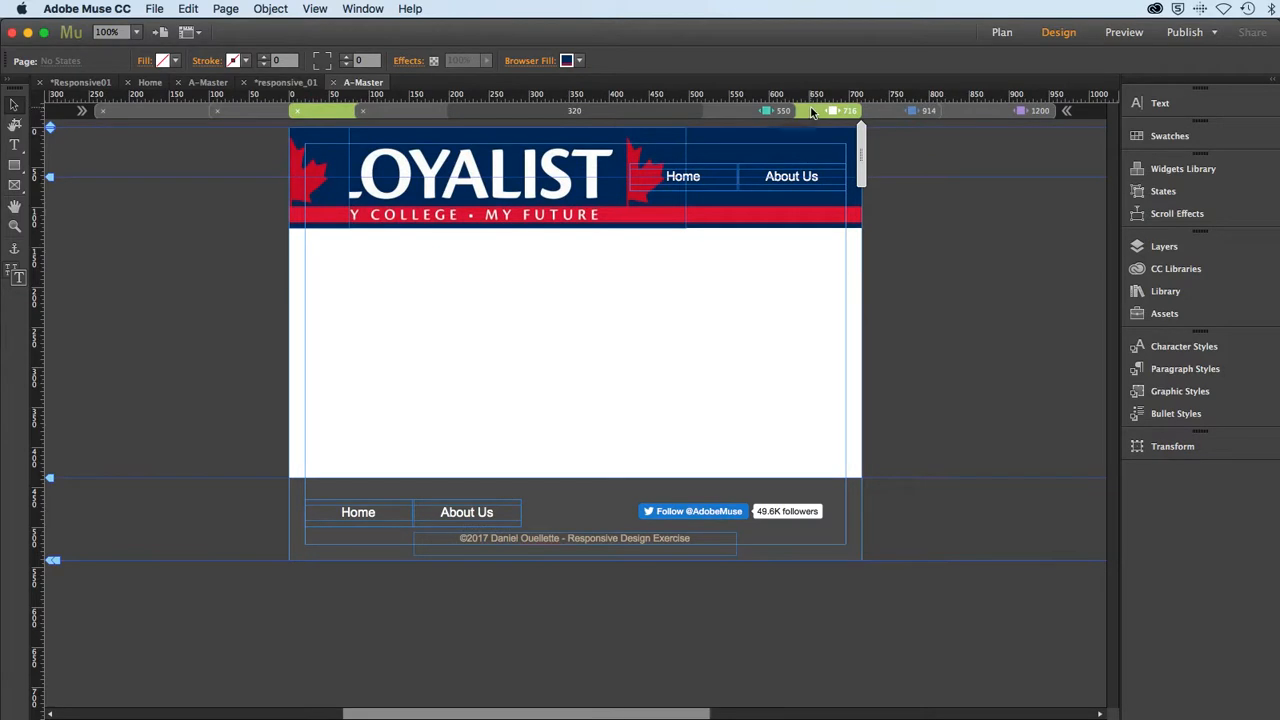
pyautogui.click(747, 113)
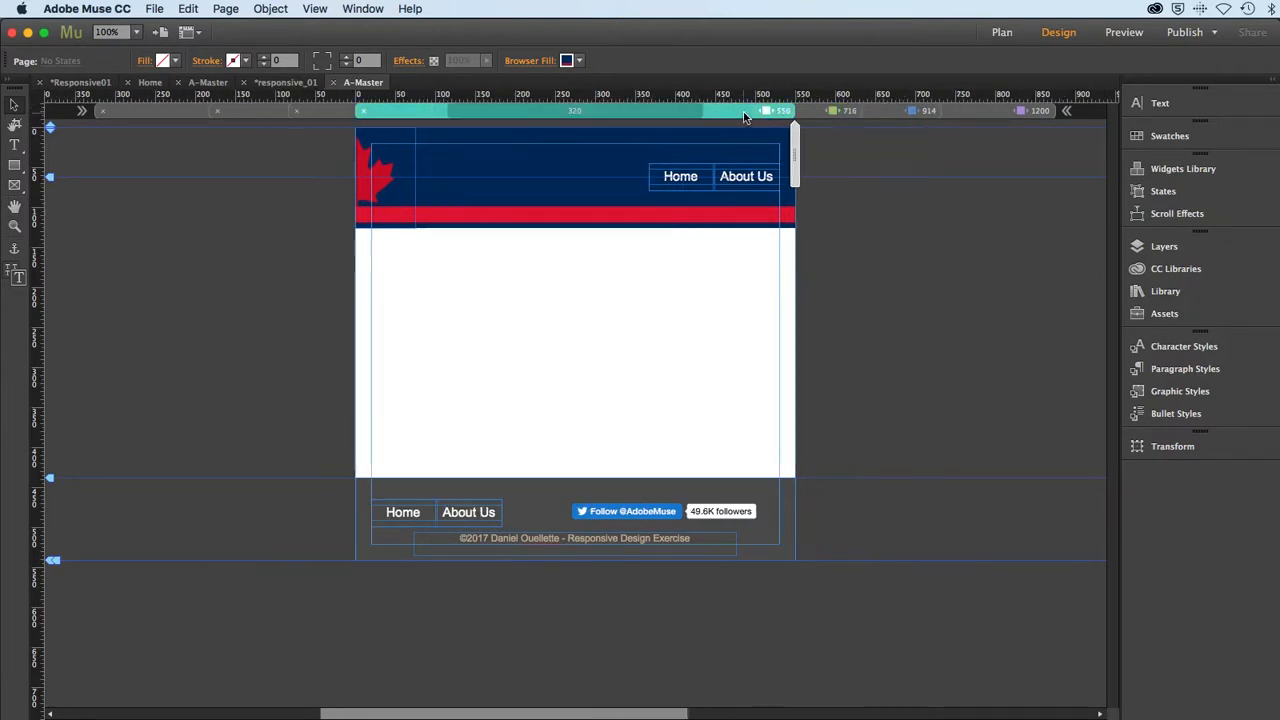
pyautogui.click(814, 113)
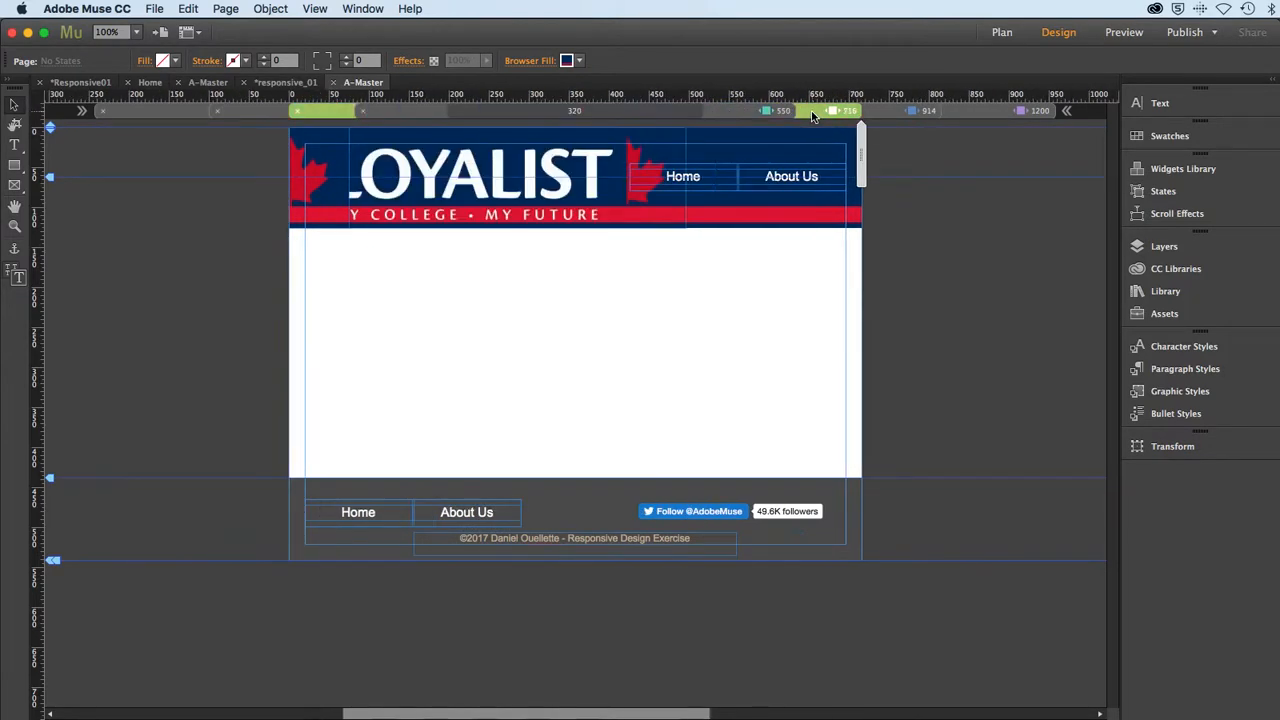
pyautogui.click(535, 155)
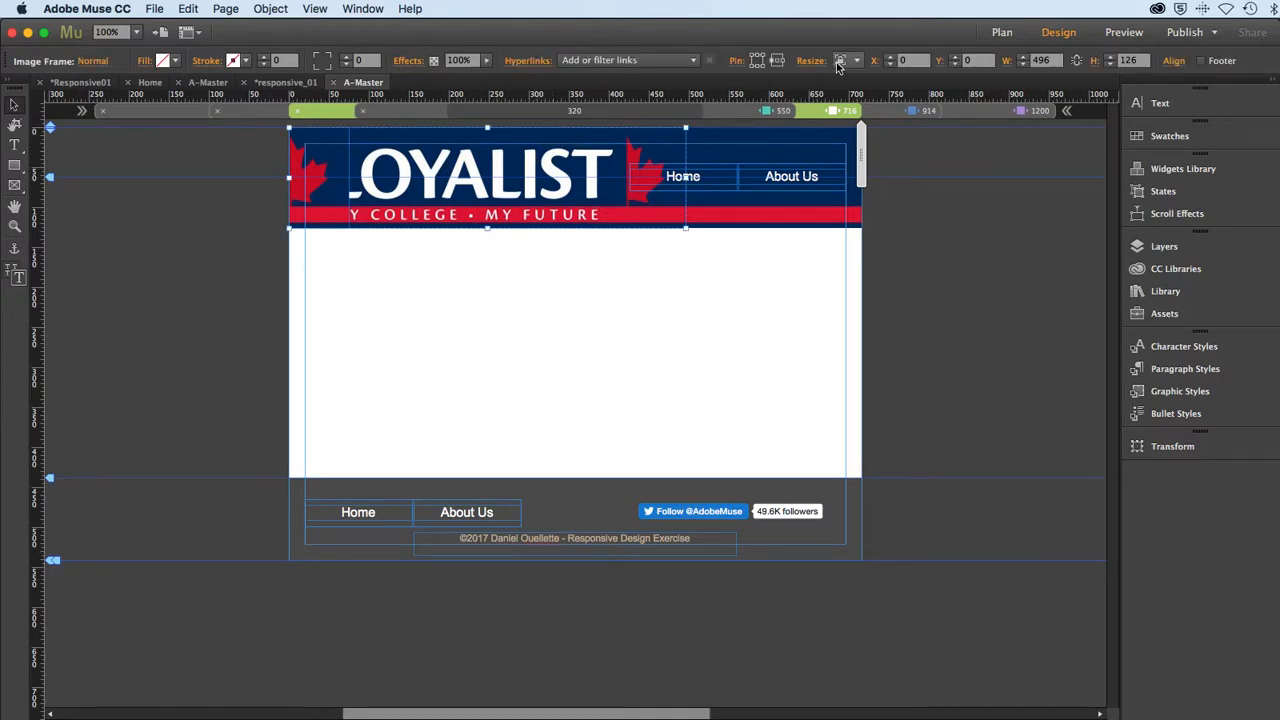
pyautogui.rightClick(597, 153)
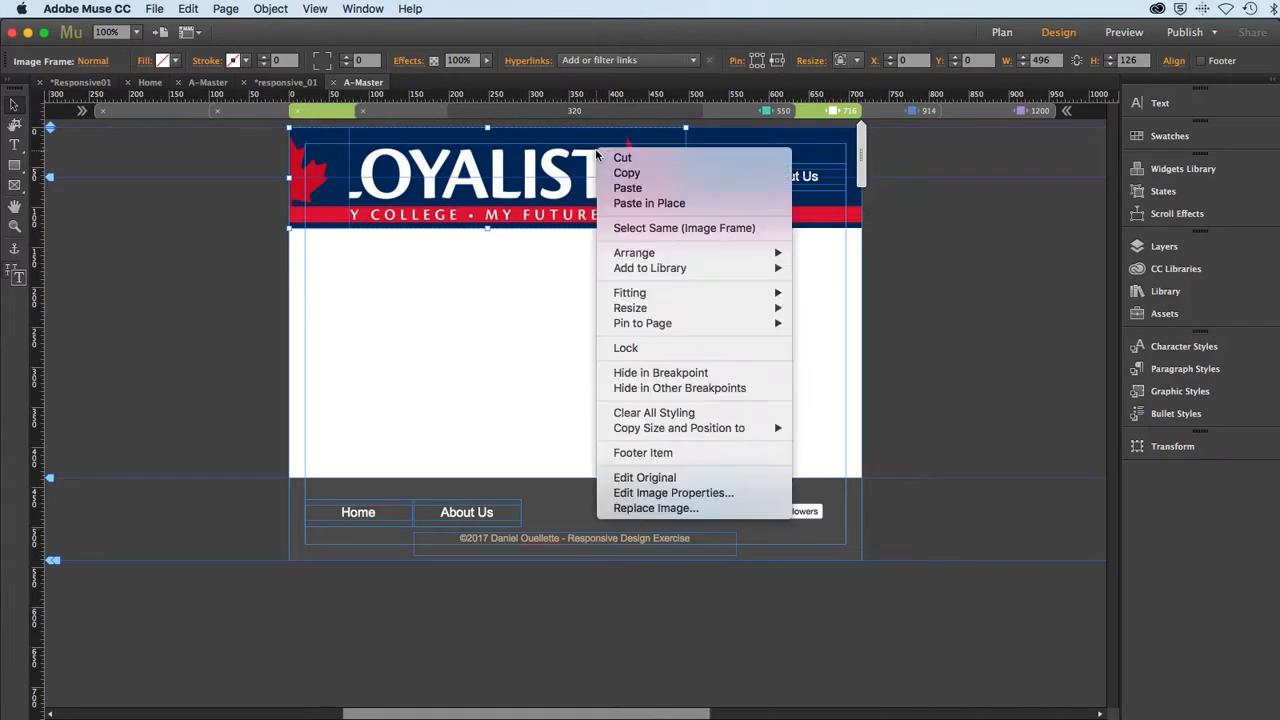
pyautogui.click(635, 373)
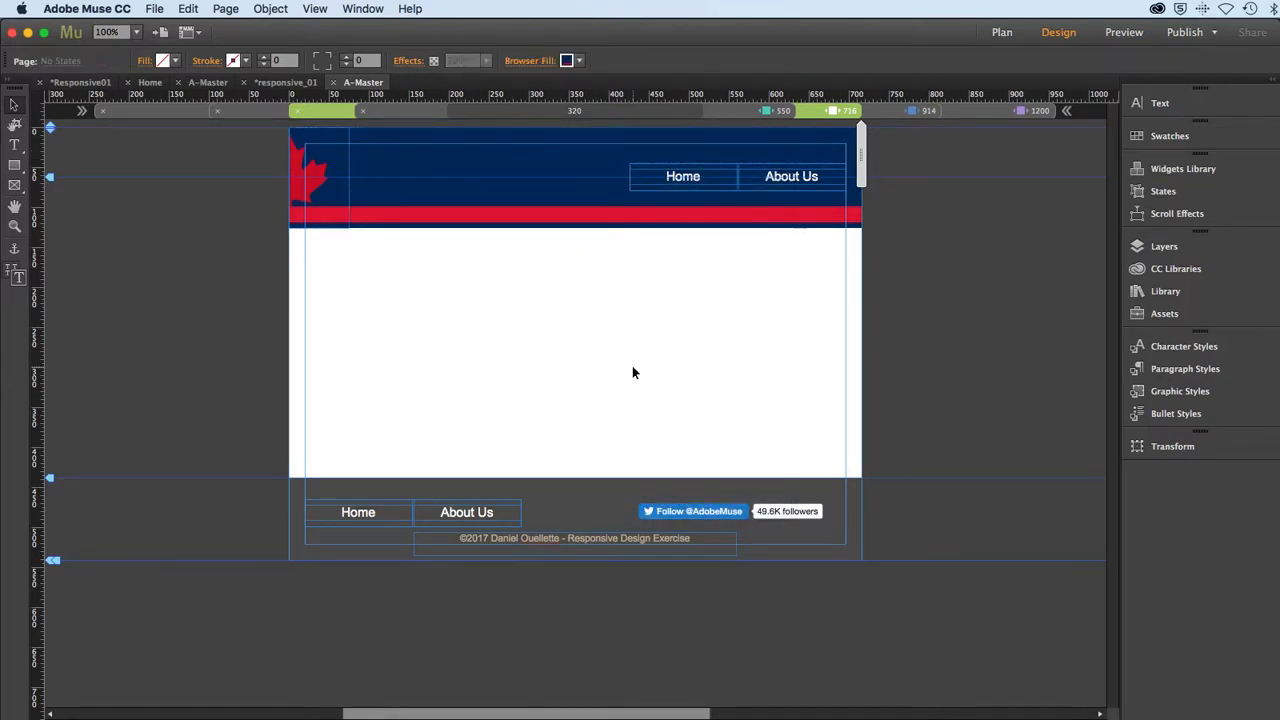
pyautogui.click(724, 116)
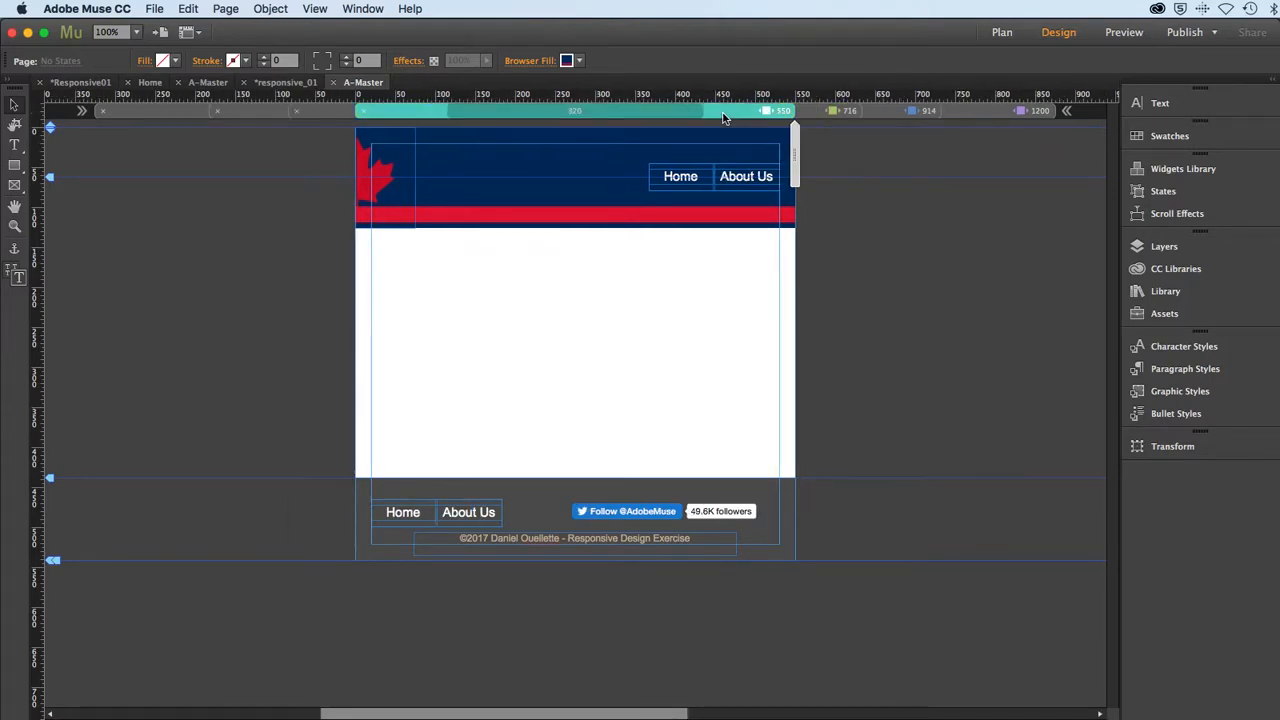
pyautogui.click(806, 112)
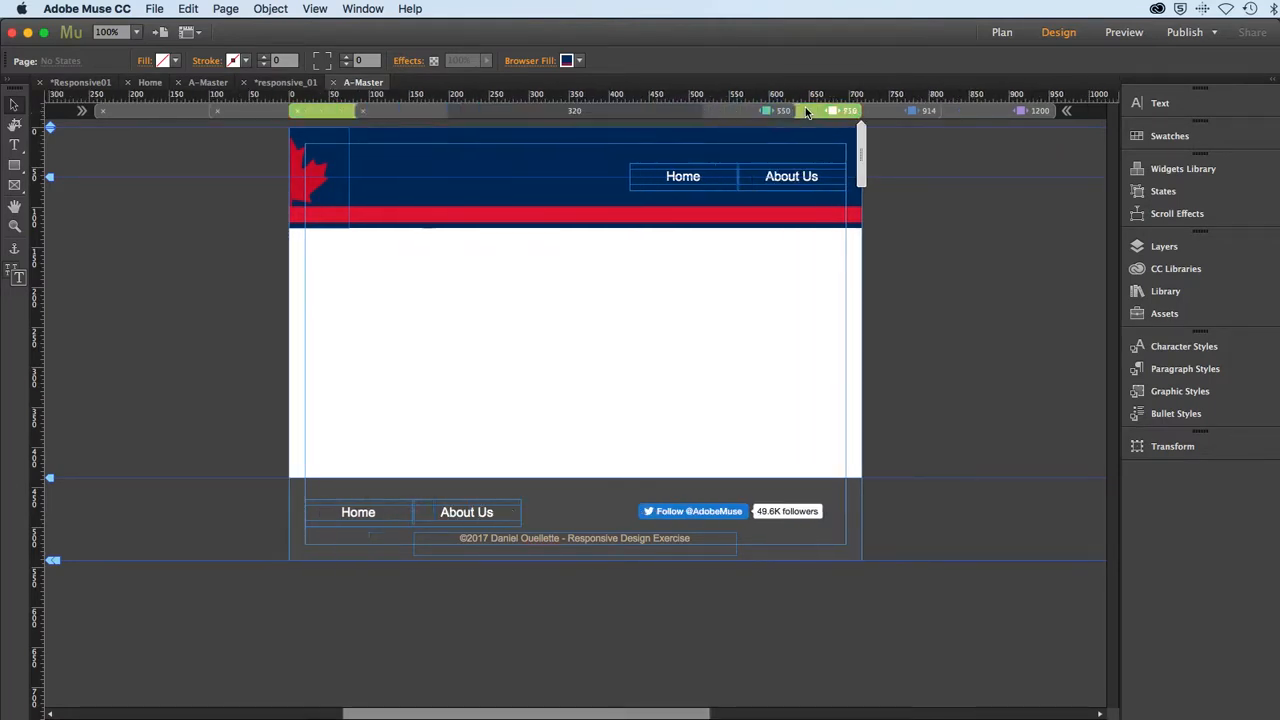
pyautogui.click(877, 114)
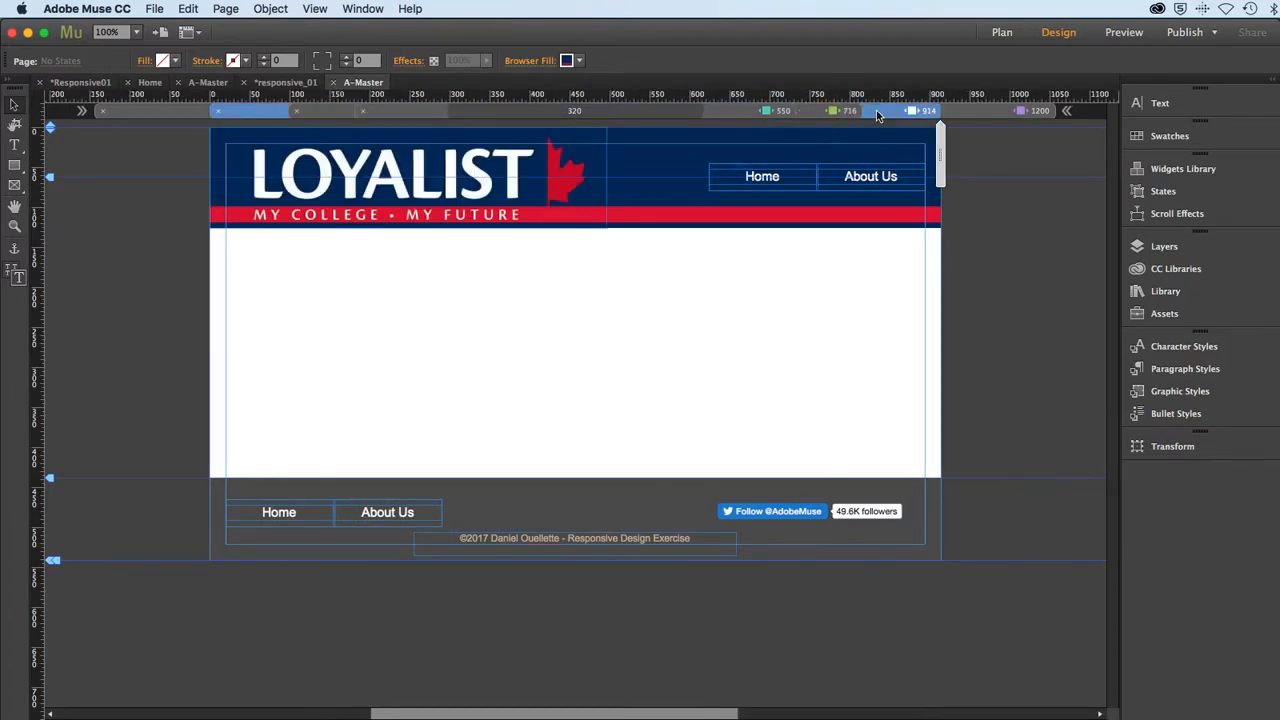
pyautogui.click(962, 107)
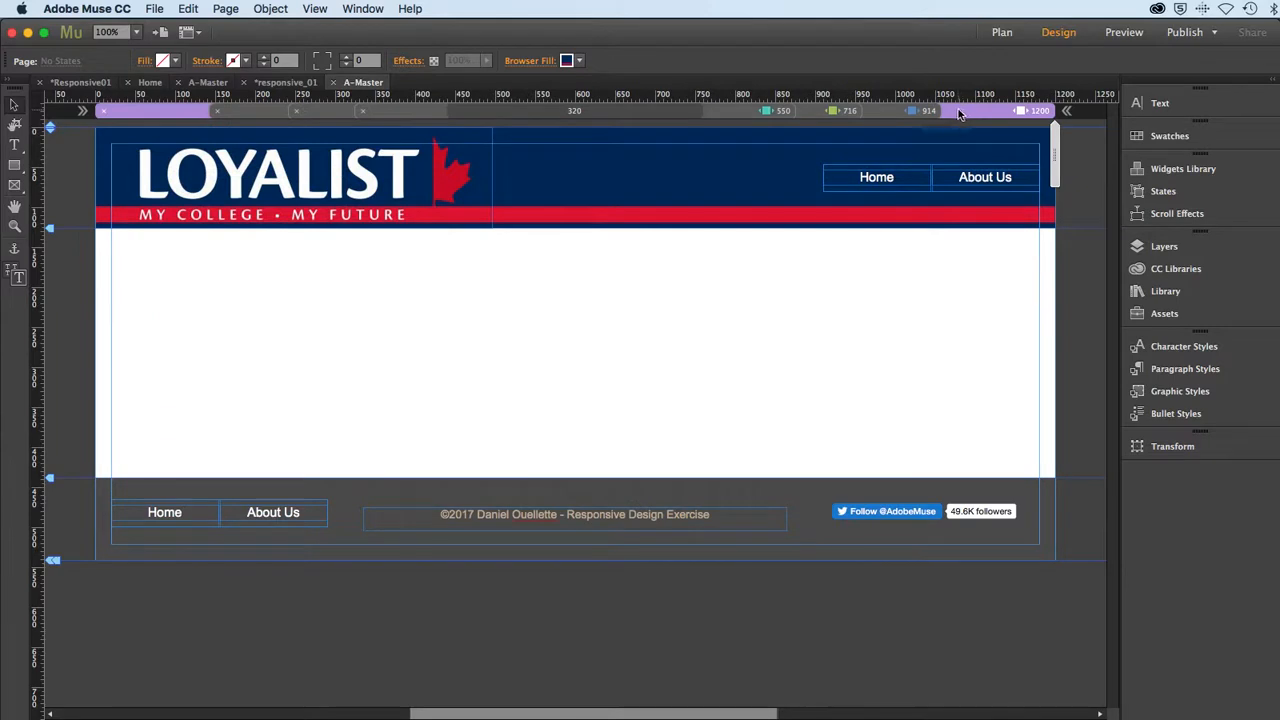
pyautogui.click(889, 113)
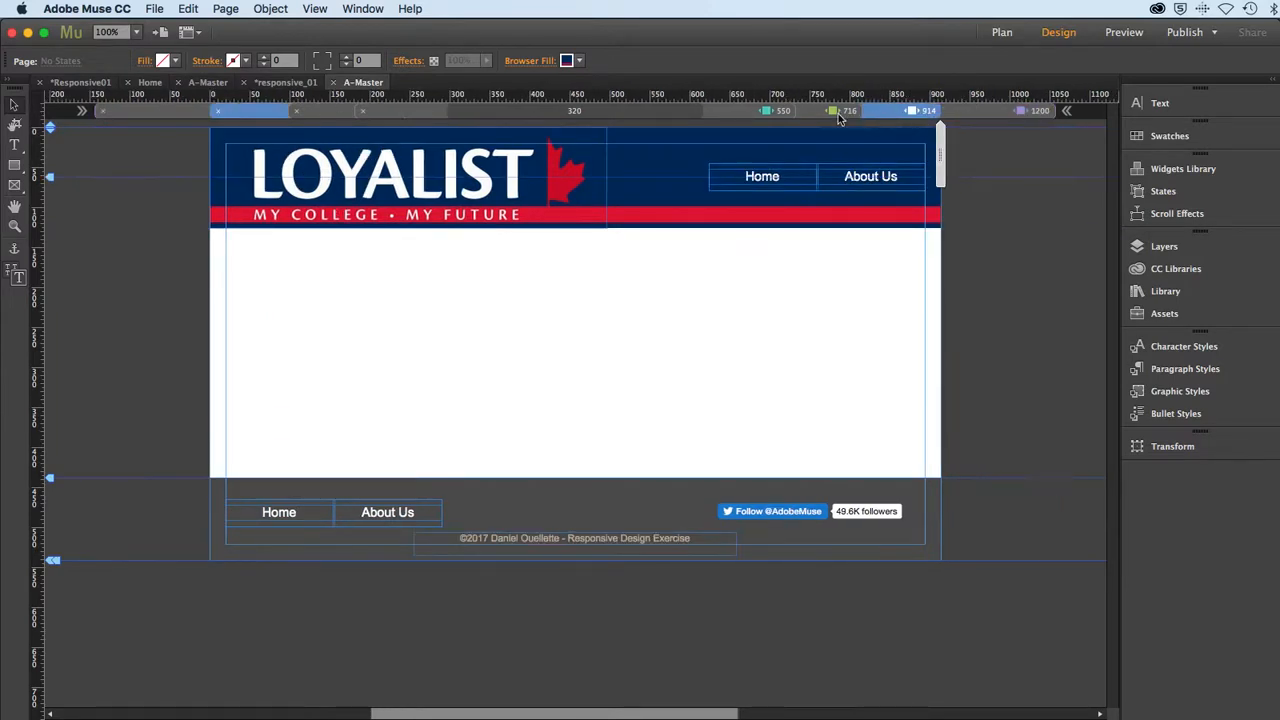
# Step: Save the site and switch the master page to the 550 breakpoint
pyautogui.click(154, 8)
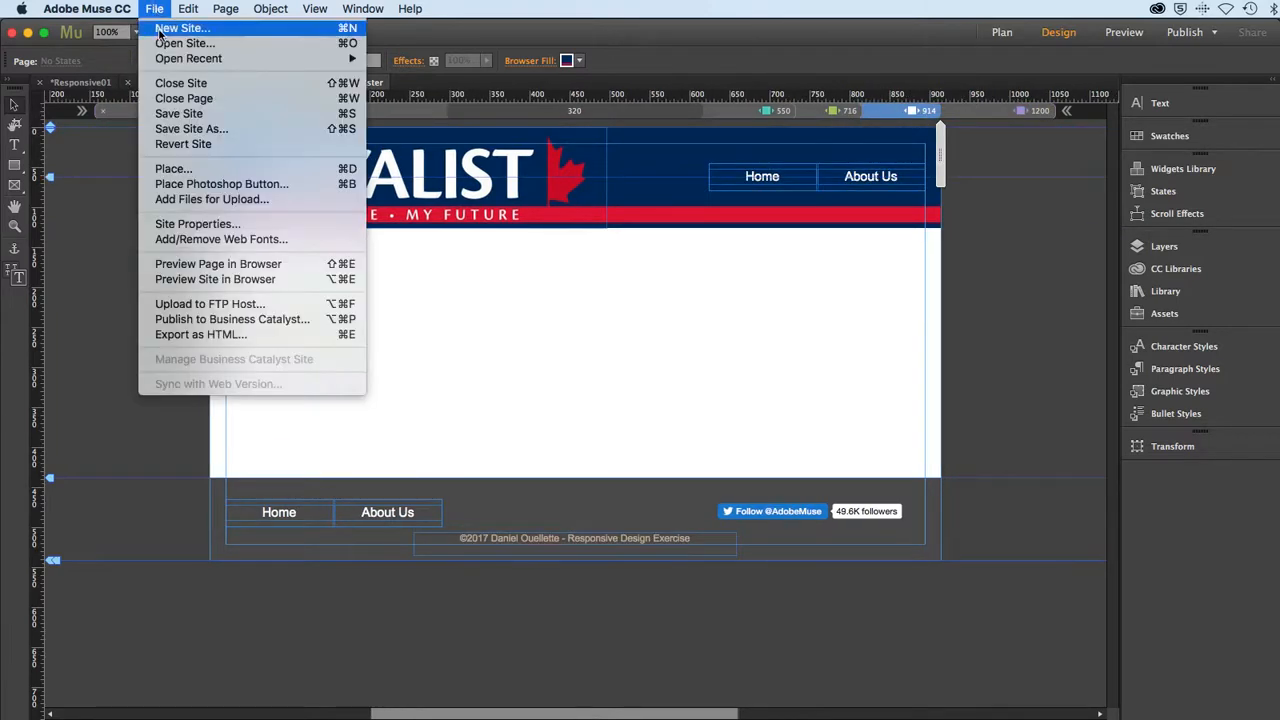
pyautogui.click(165, 116)
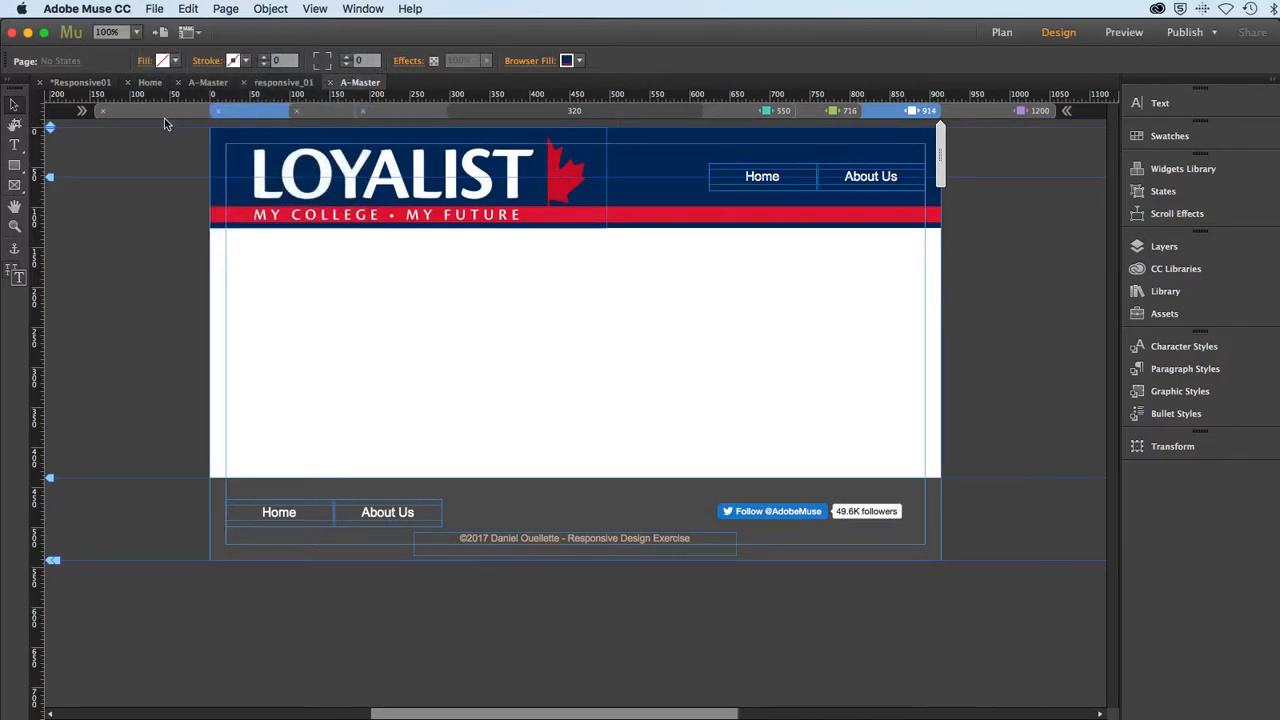
pyautogui.click(726, 113)
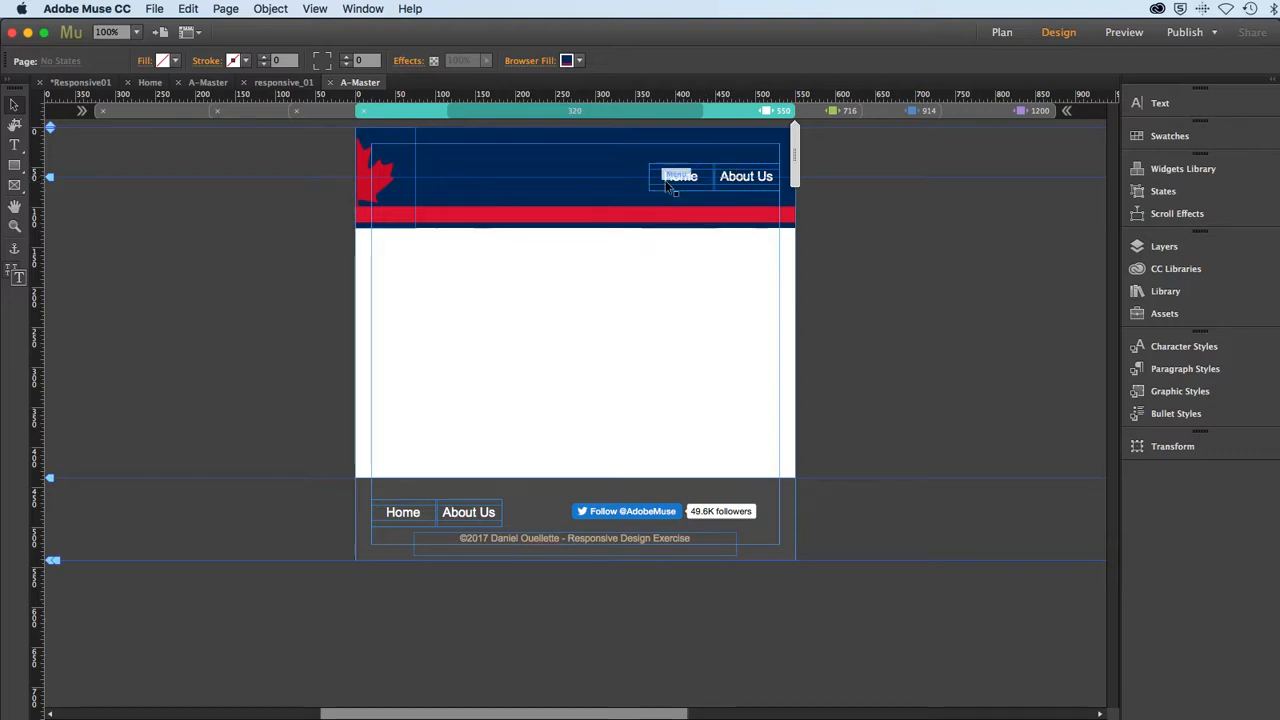
# Step: Preview the master page in Safari from the 1200 breakpoint and check the header at narrow and wide browser widths
pyautogui.click(994, 114)
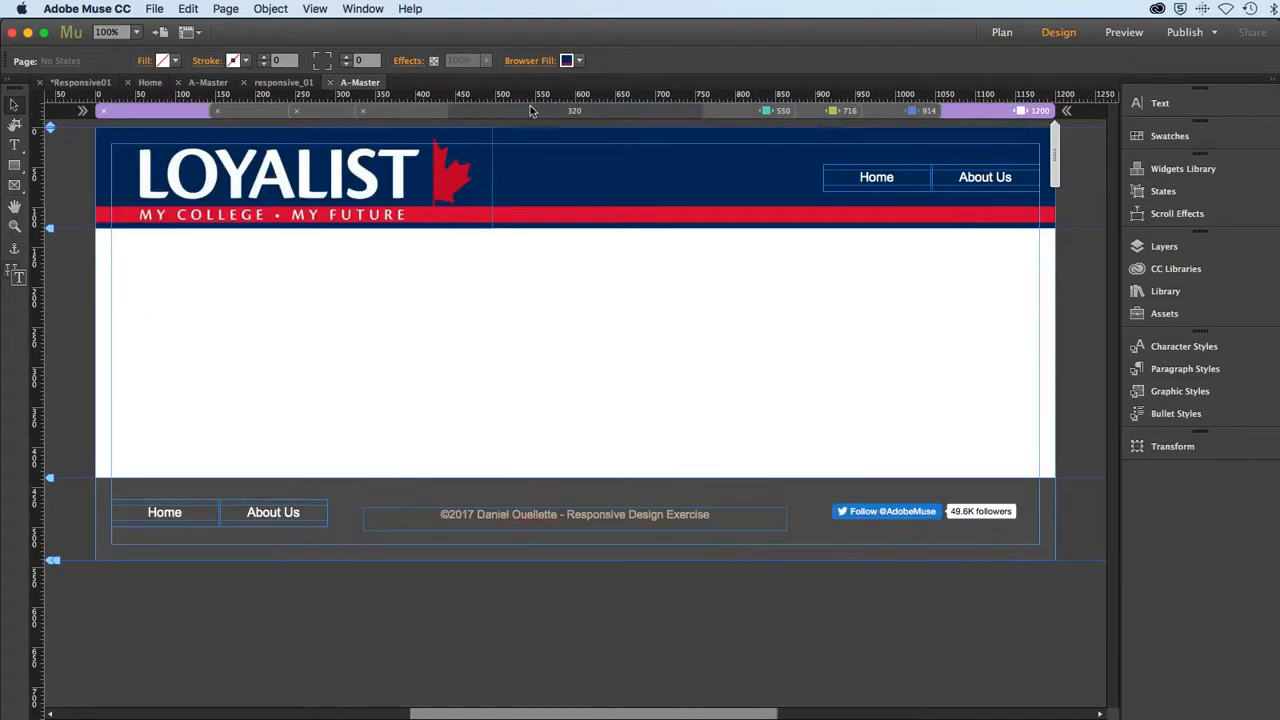
pyautogui.click(154, 8)
pyautogui.click(174, 264)
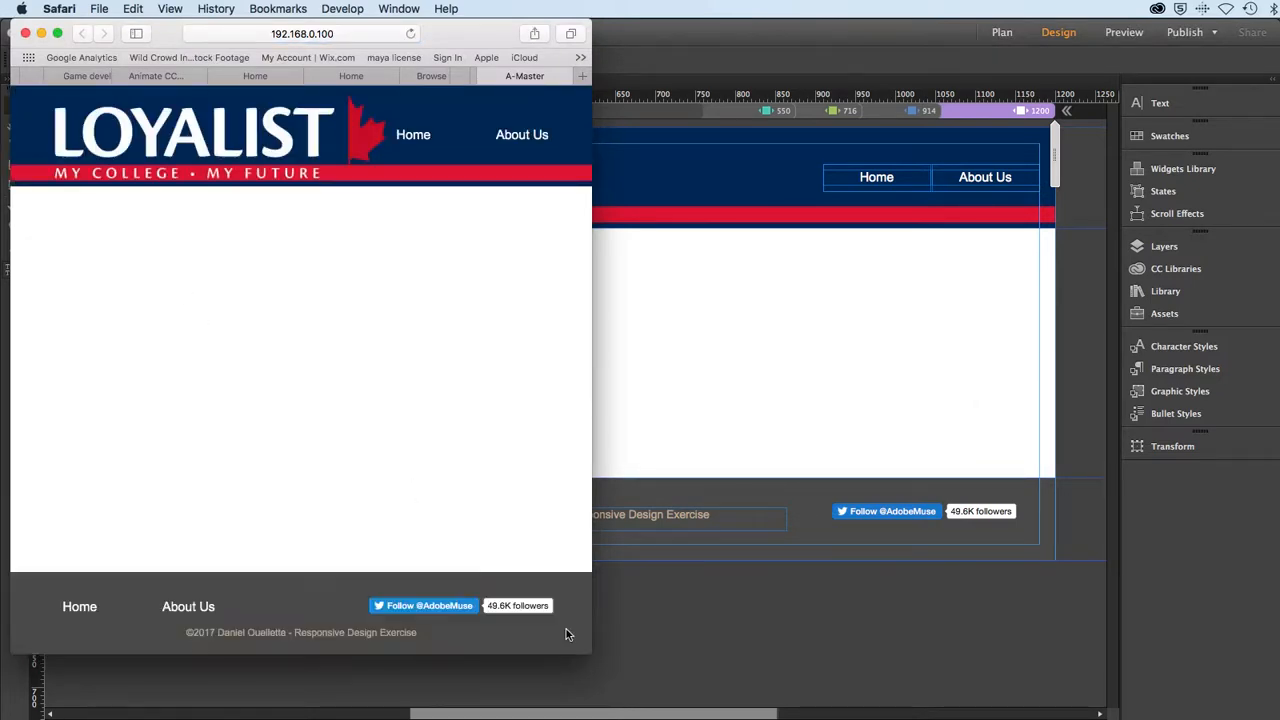
pyautogui.moveTo(590, 648); pyautogui.dragTo(437, 661)
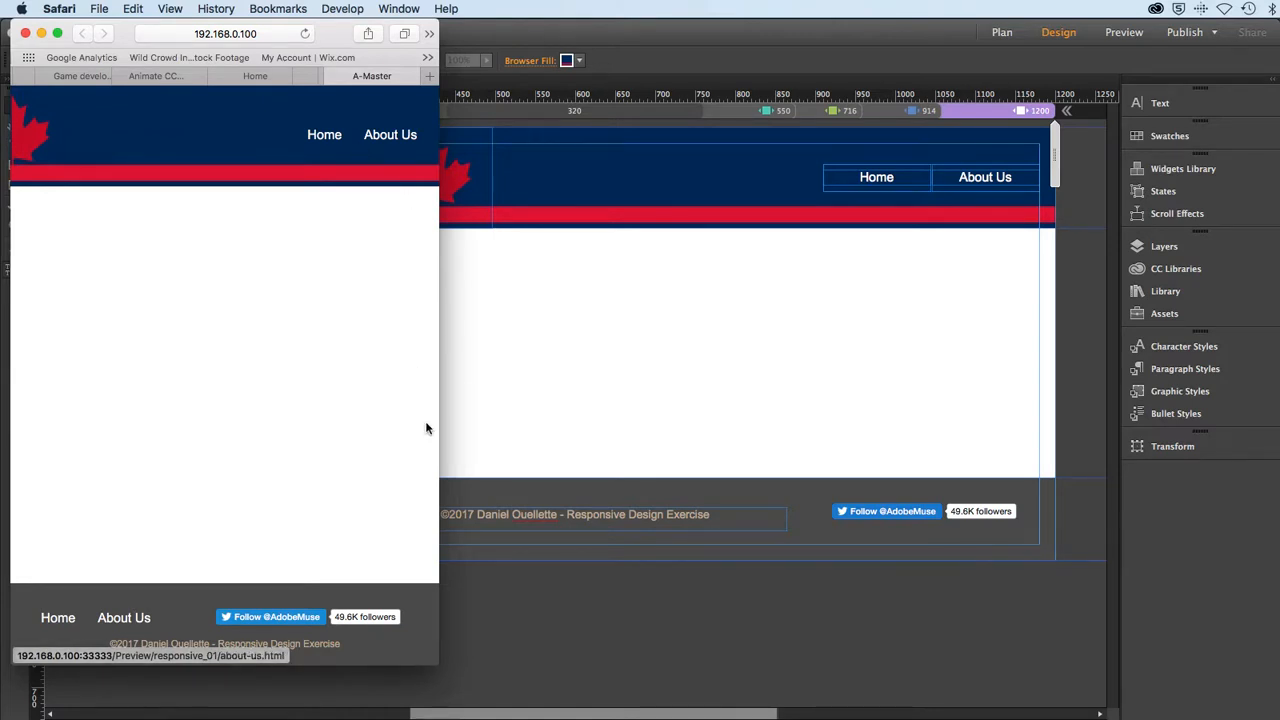
pyautogui.moveTo(437, 664); pyautogui.dragTo(760, 662)
pyautogui.click(890, 626)
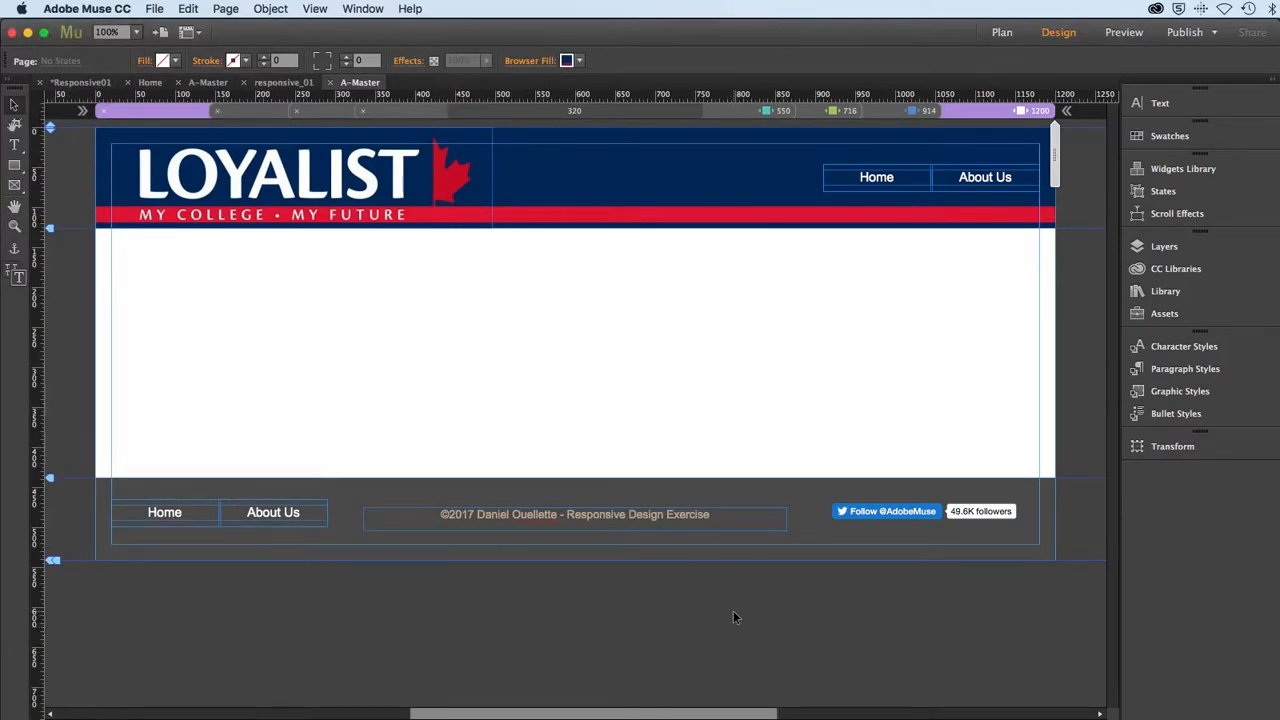
# Step: Hide the header's Home and About Us menu in the 550 breakpoint
pyautogui.click(725, 112)
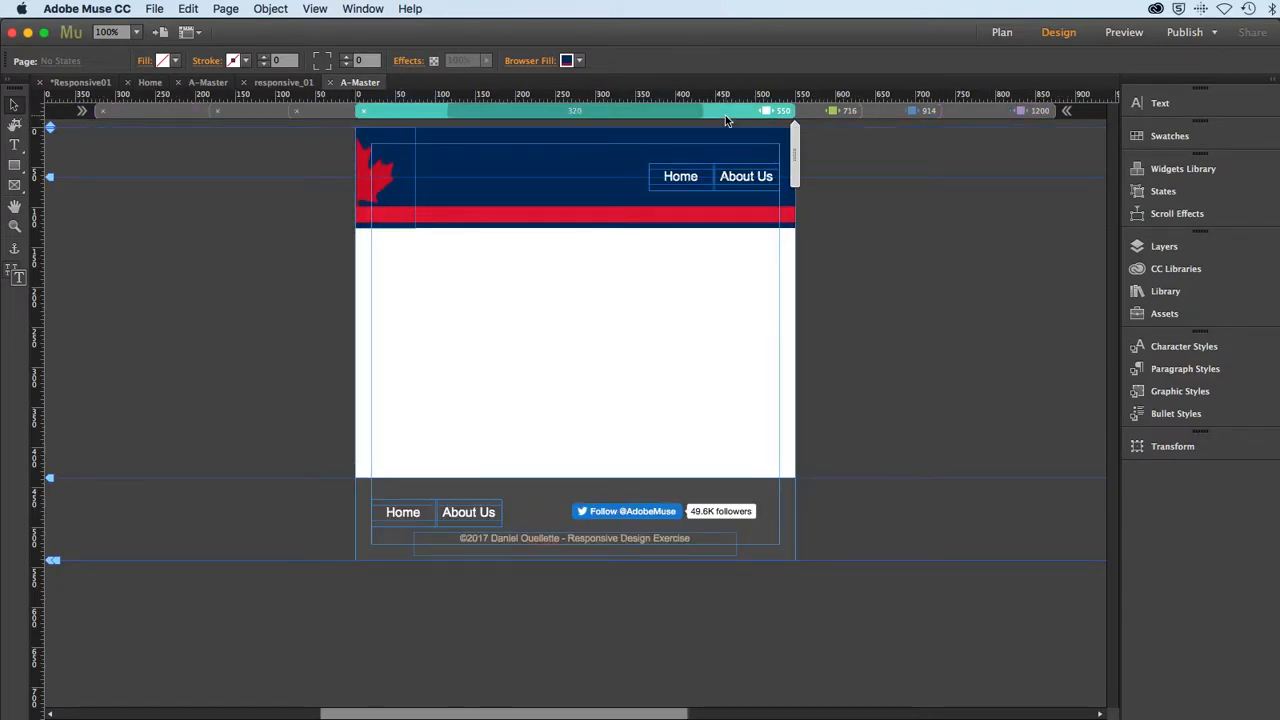
pyautogui.click(702, 184)
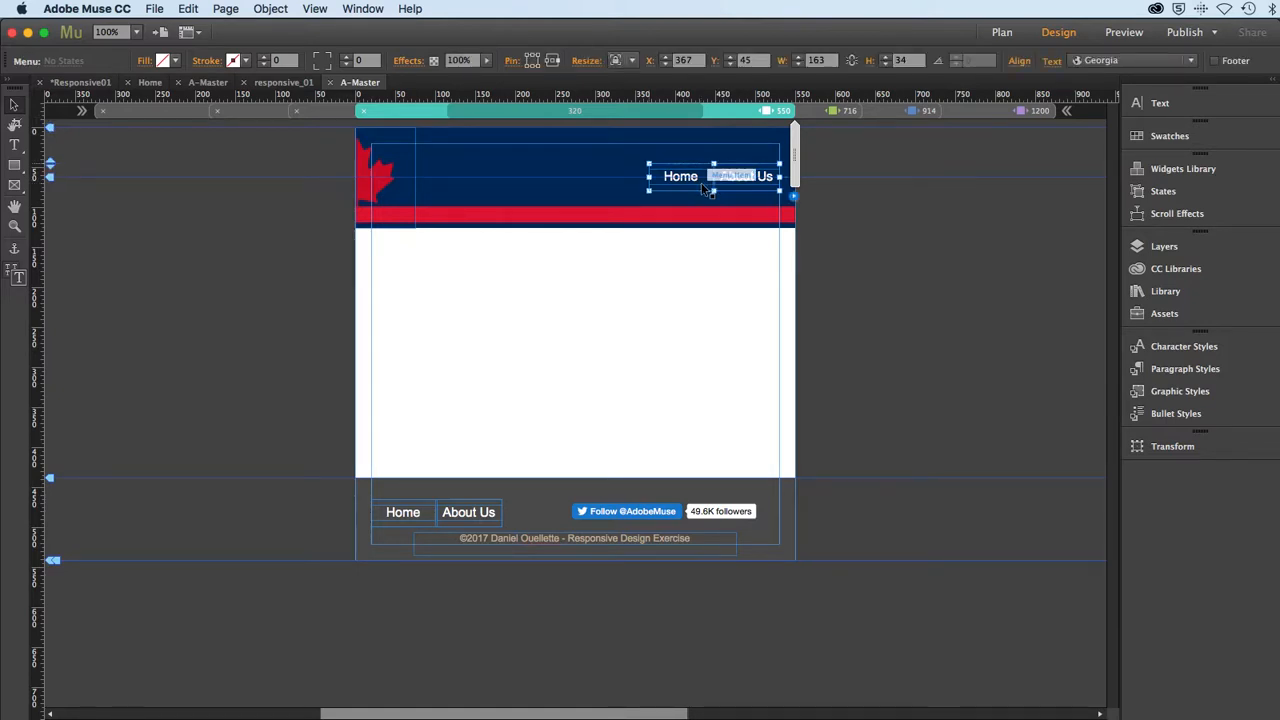
pyautogui.rightClick(702, 185)
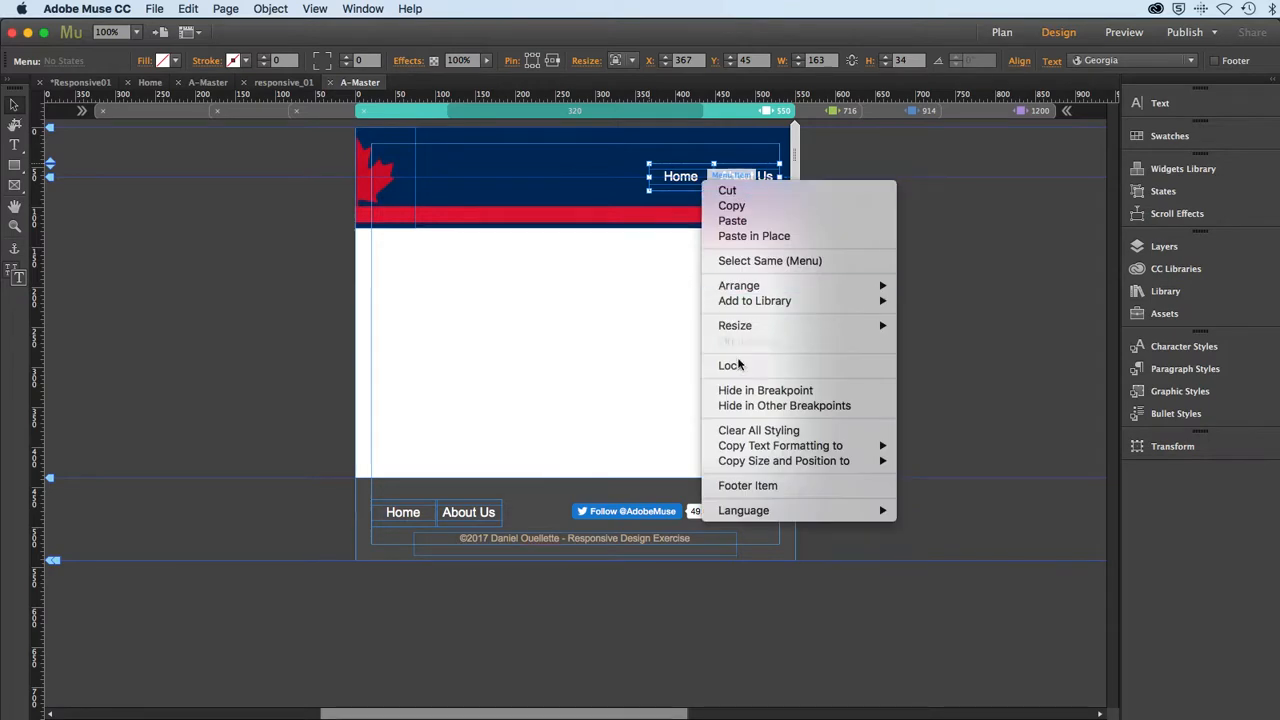
pyautogui.click(745, 391)
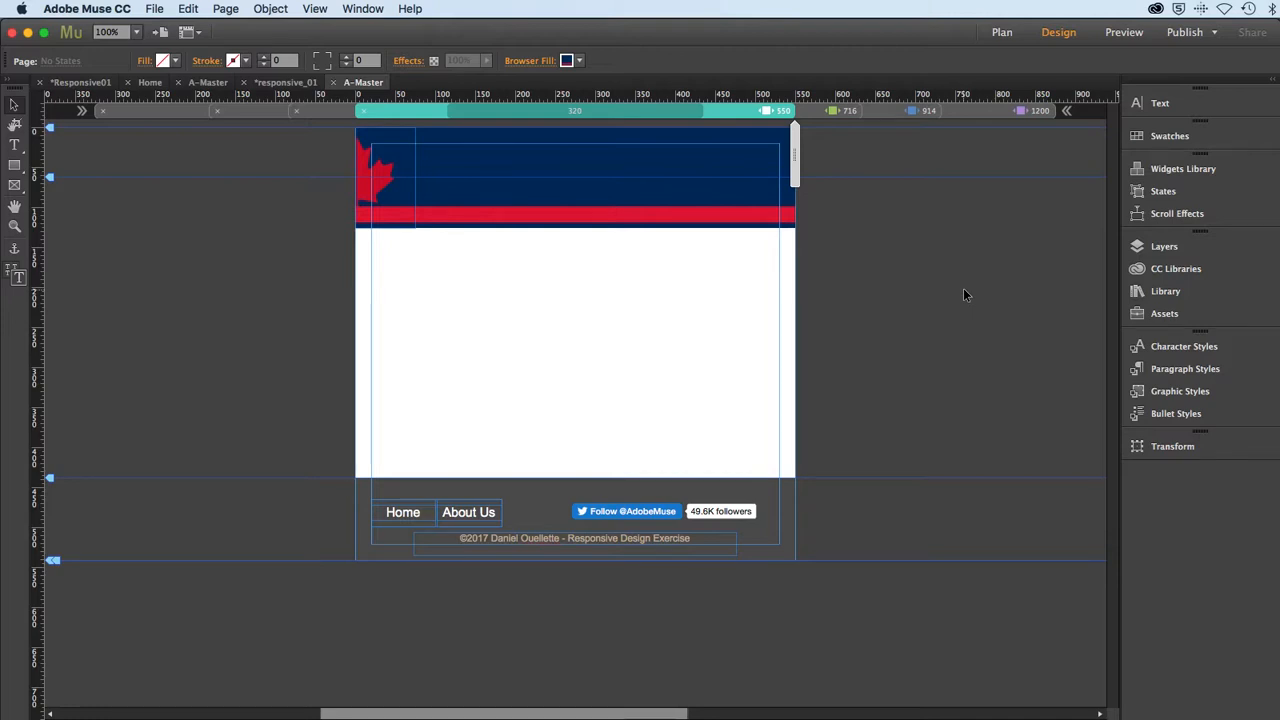
# Step: Lower the header guide to 125 px in the 914 breakpoint, comparing it with the header in the 1200 breakpoint
pyautogui.click(989, 113)
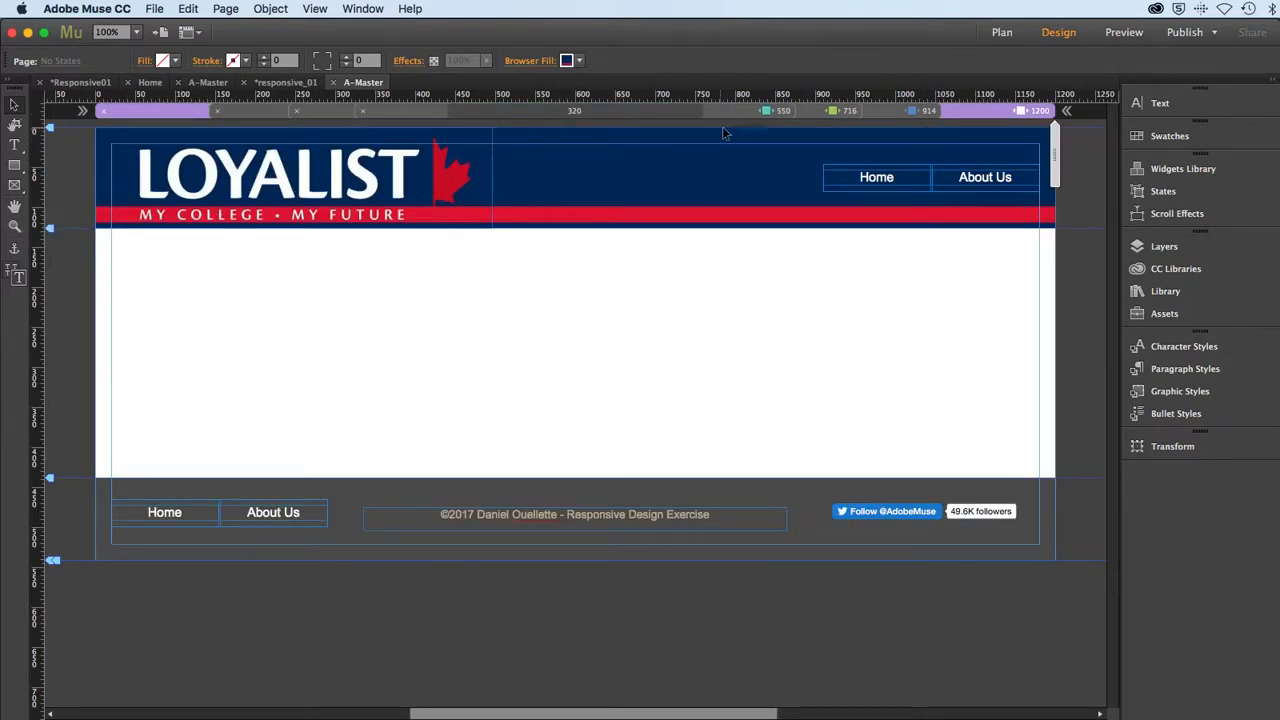
pyautogui.click(889, 112)
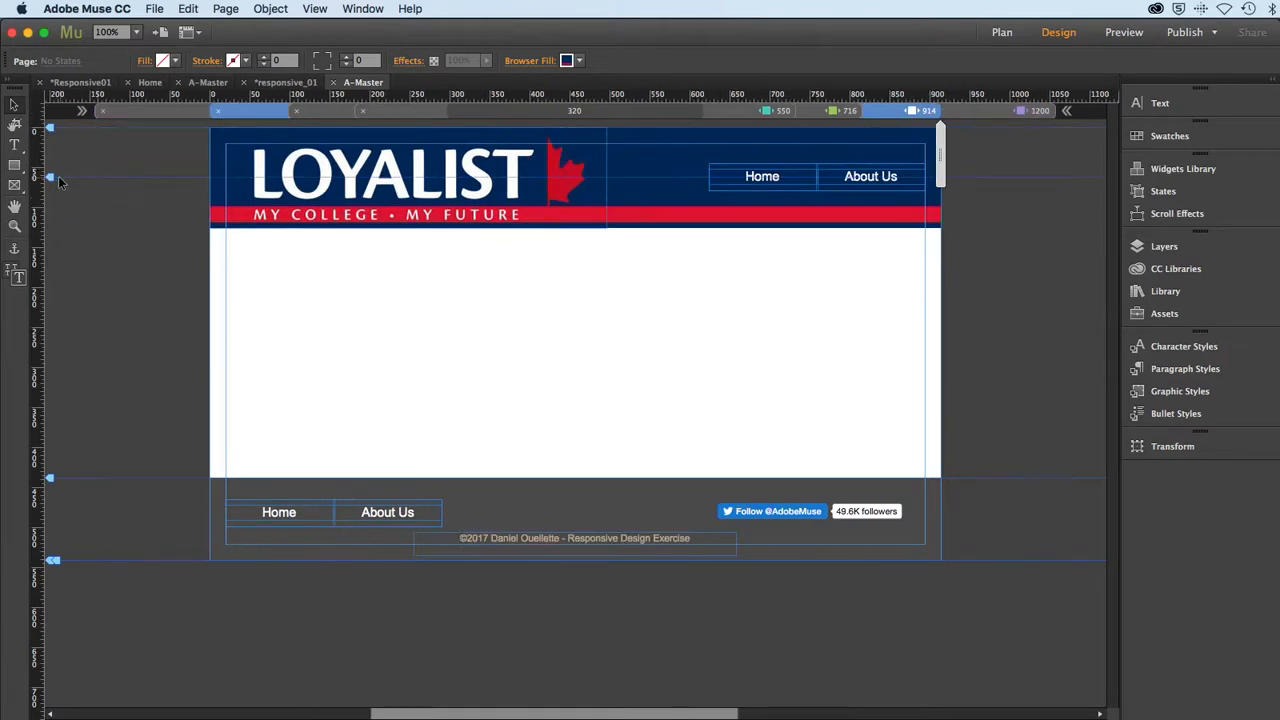
pyautogui.moveTo(51, 176); pyautogui.dragTo(58, 232)
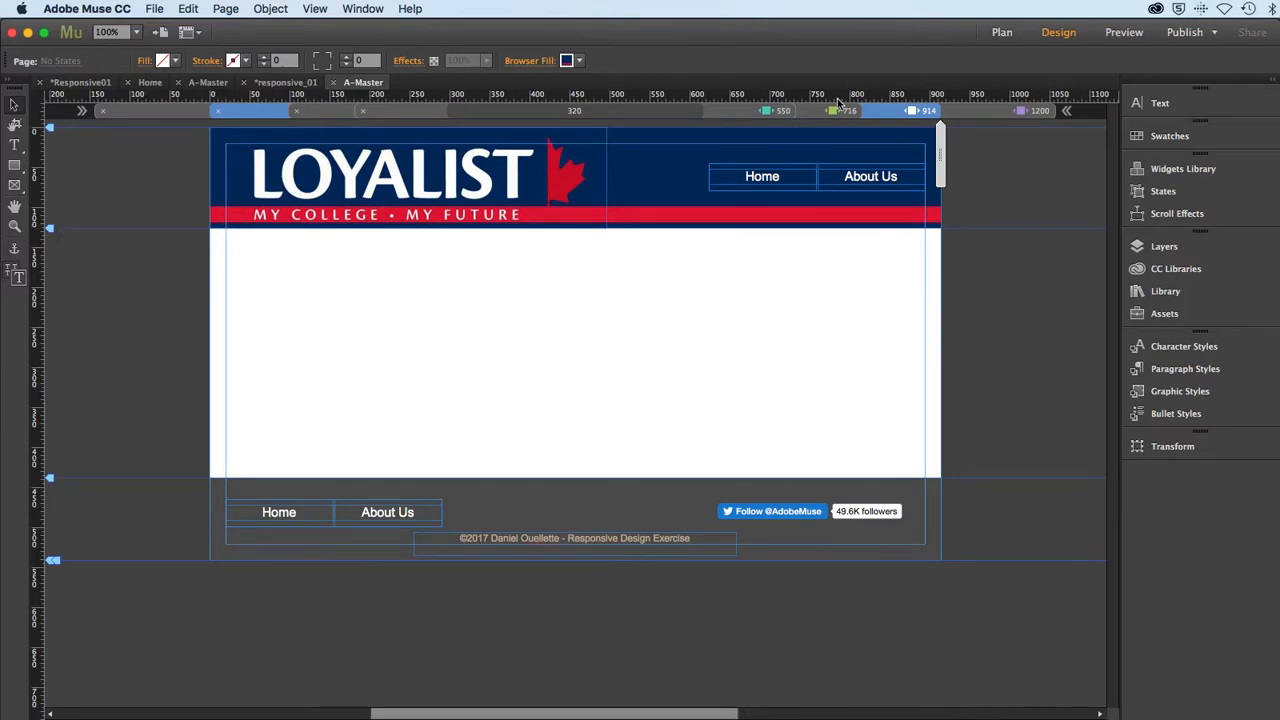
pyautogui.click(979, 116)
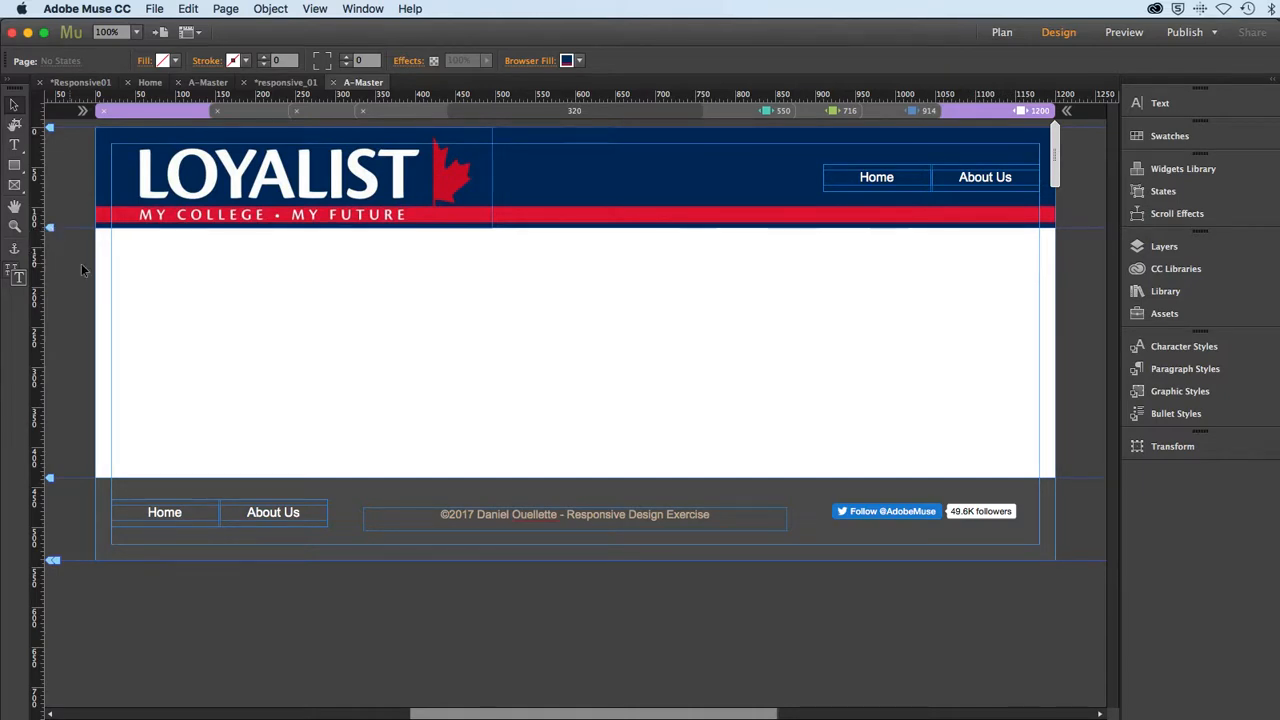
pyautogui.click(893, 116)
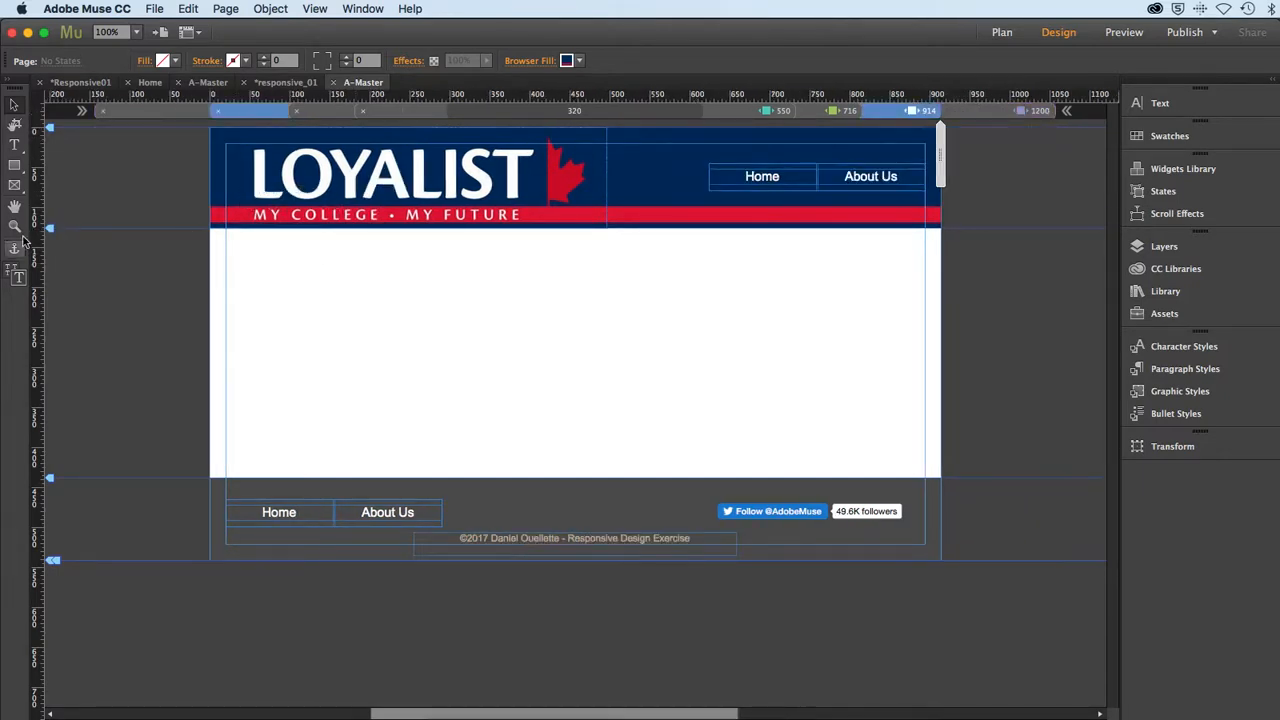
pyautogui.moveTo(50, 220); pyautogui.dragTo(50, 228)
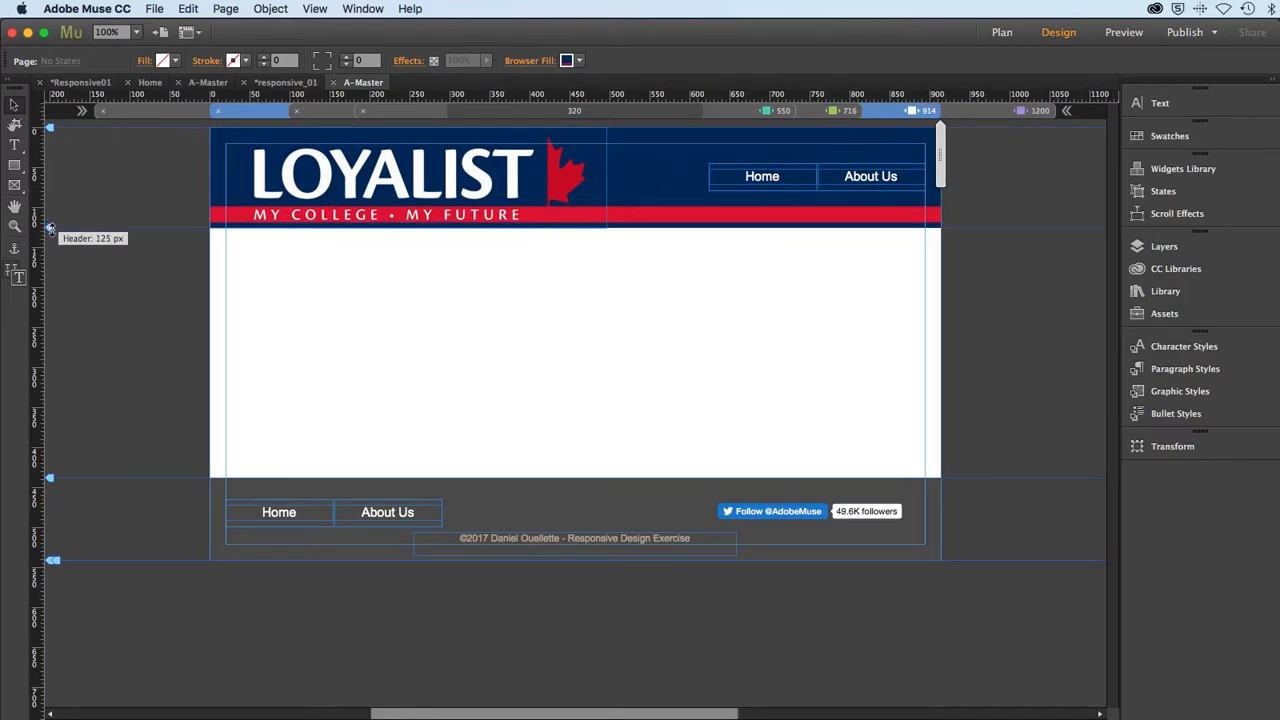
# Step: Lower the header guide to 125 px in the 716 breakpoint and to the banner's lower edge in 550, and save the site
pyautogui.click(805, 111)
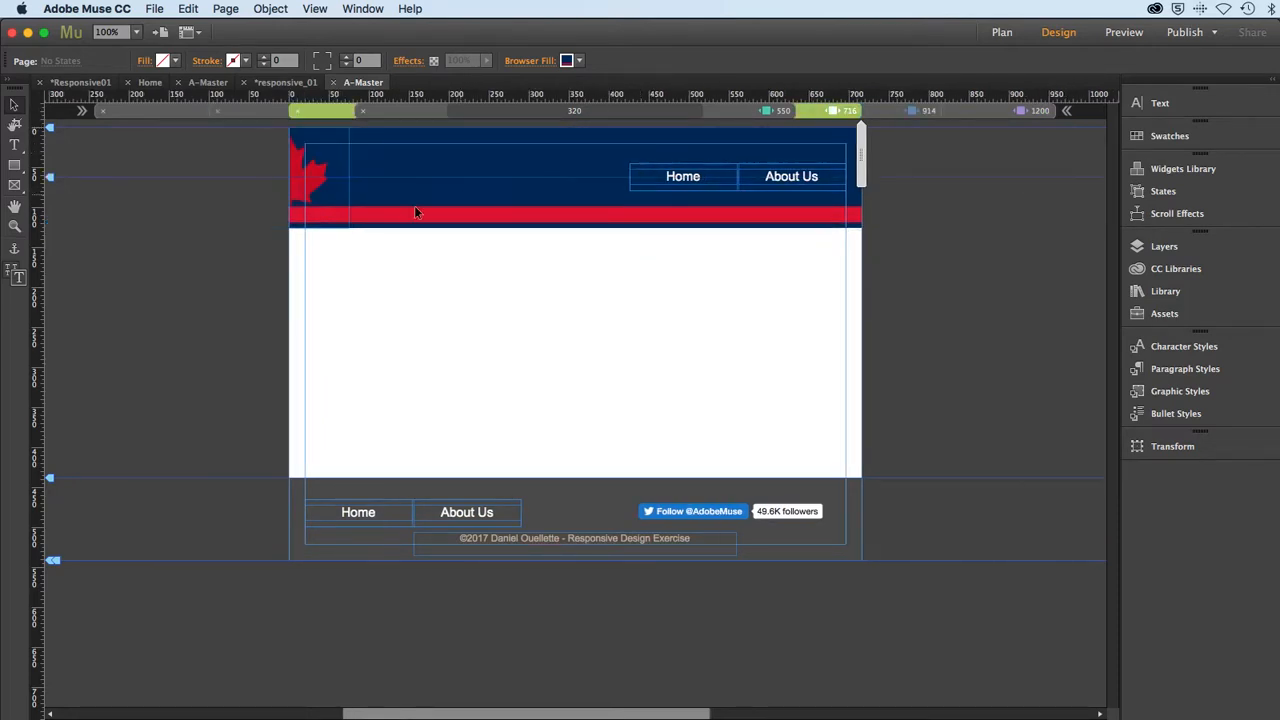
pyautogui.moveTo(50, 182); pyautogui.dragTo(49, 228)
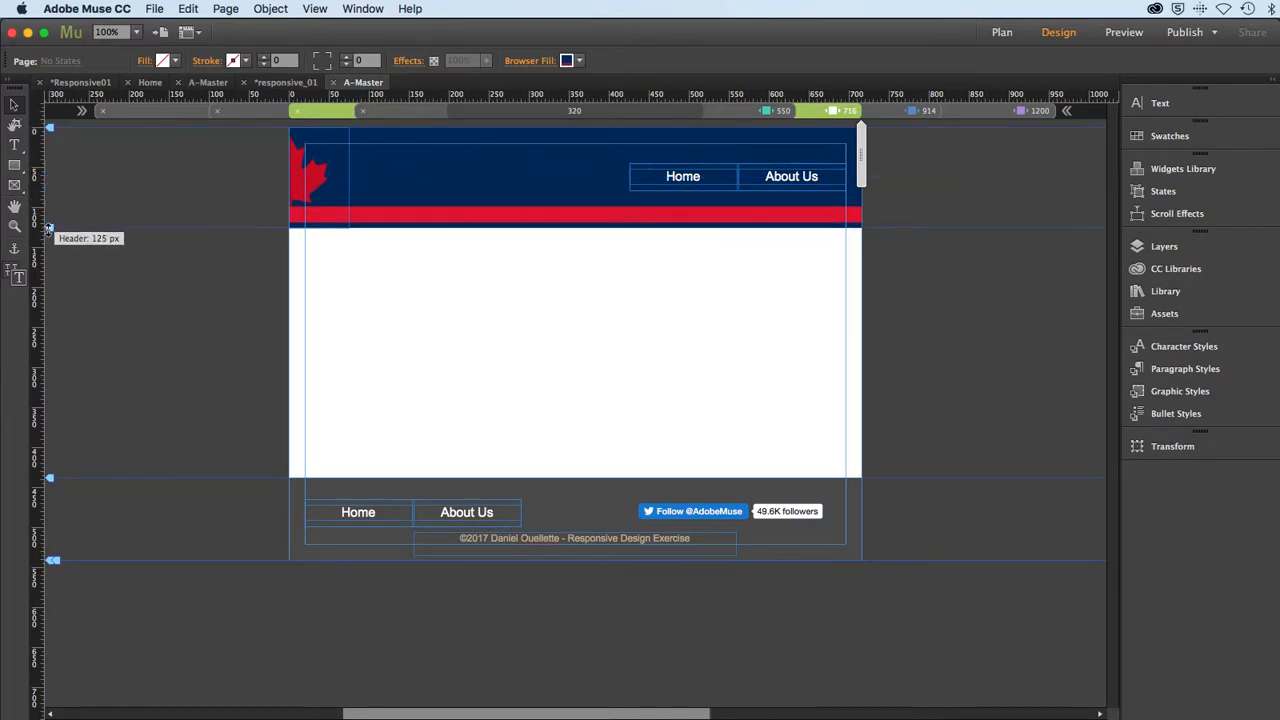
pyautogui.click(728, 111)
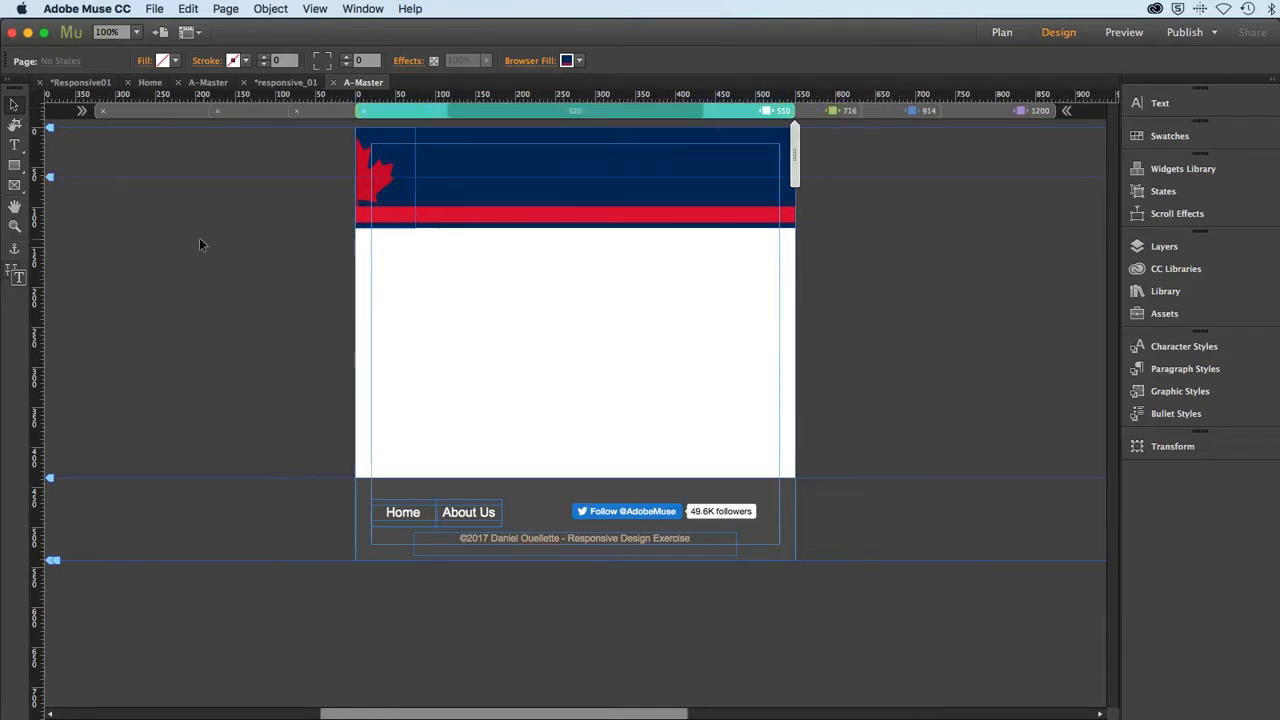
pyautogui.moveTo(50, 177); pyautogui.dragTo(57, 233)
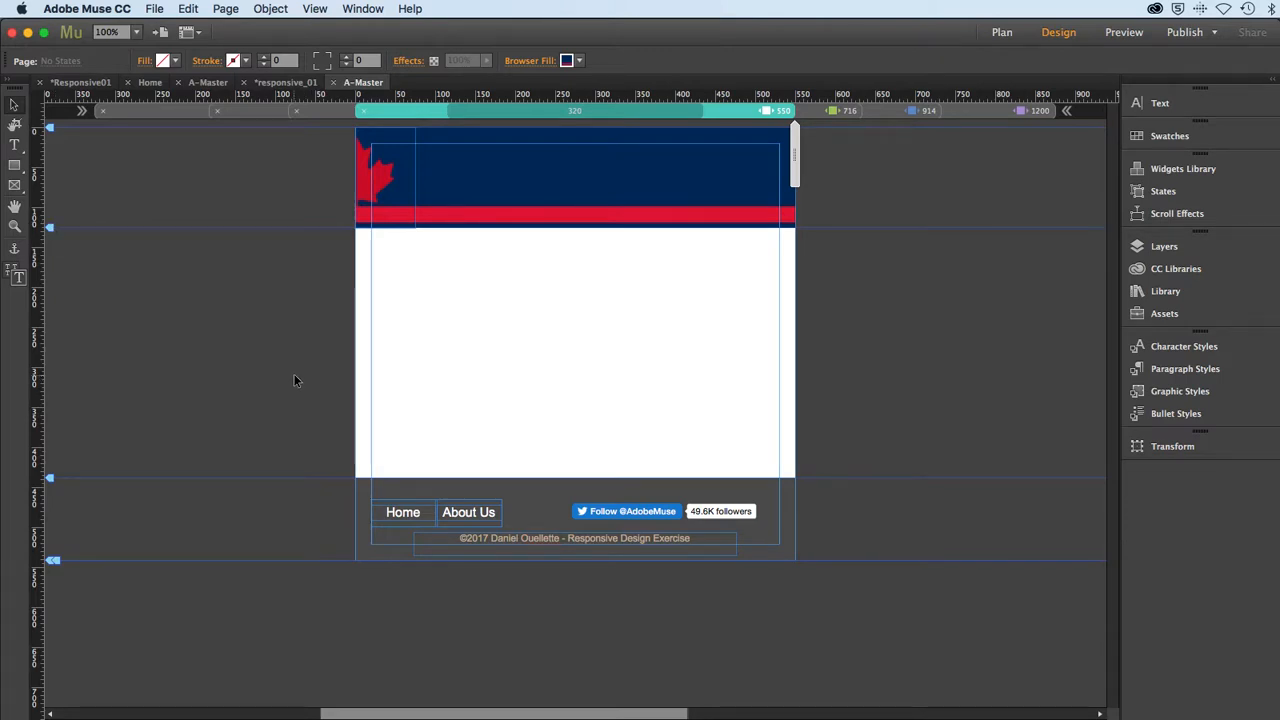
pyautogui.press('super+s')
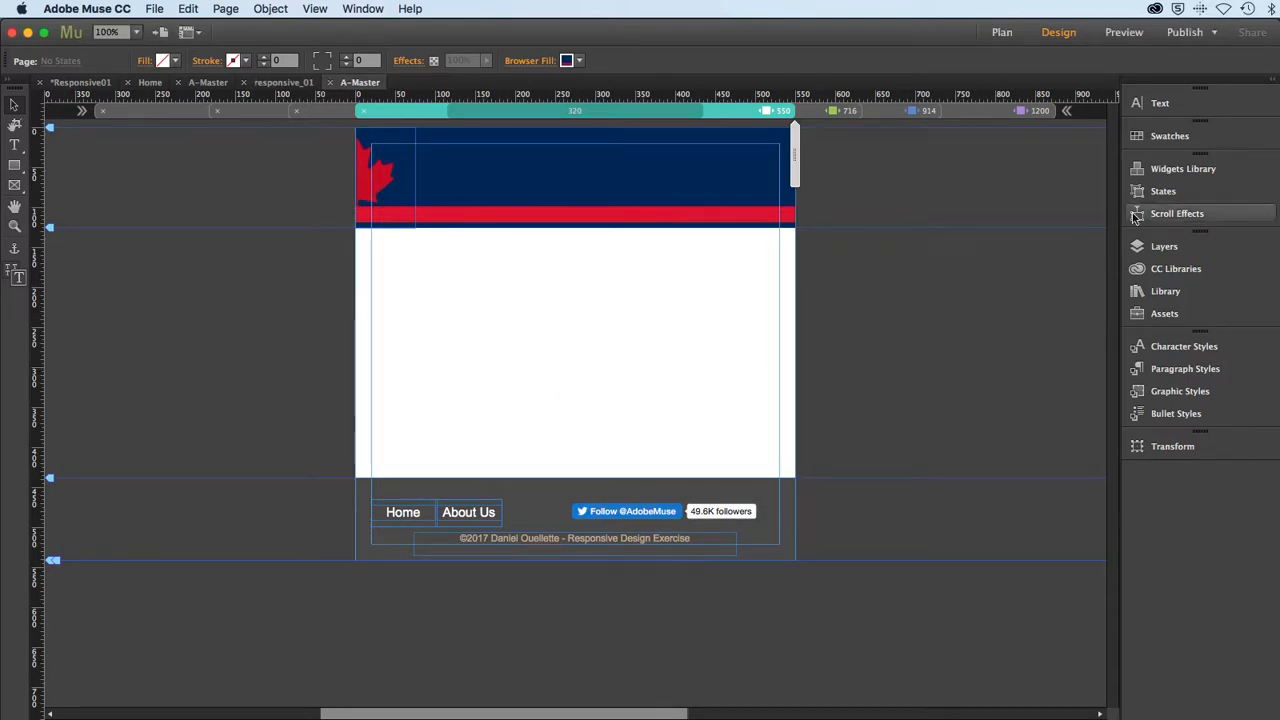
# Step: Add an Accordion widget to the 550 breakpoint and align it with the page's upper-left corner at X 0, Y 0
pyautogui.click(1147, 175)
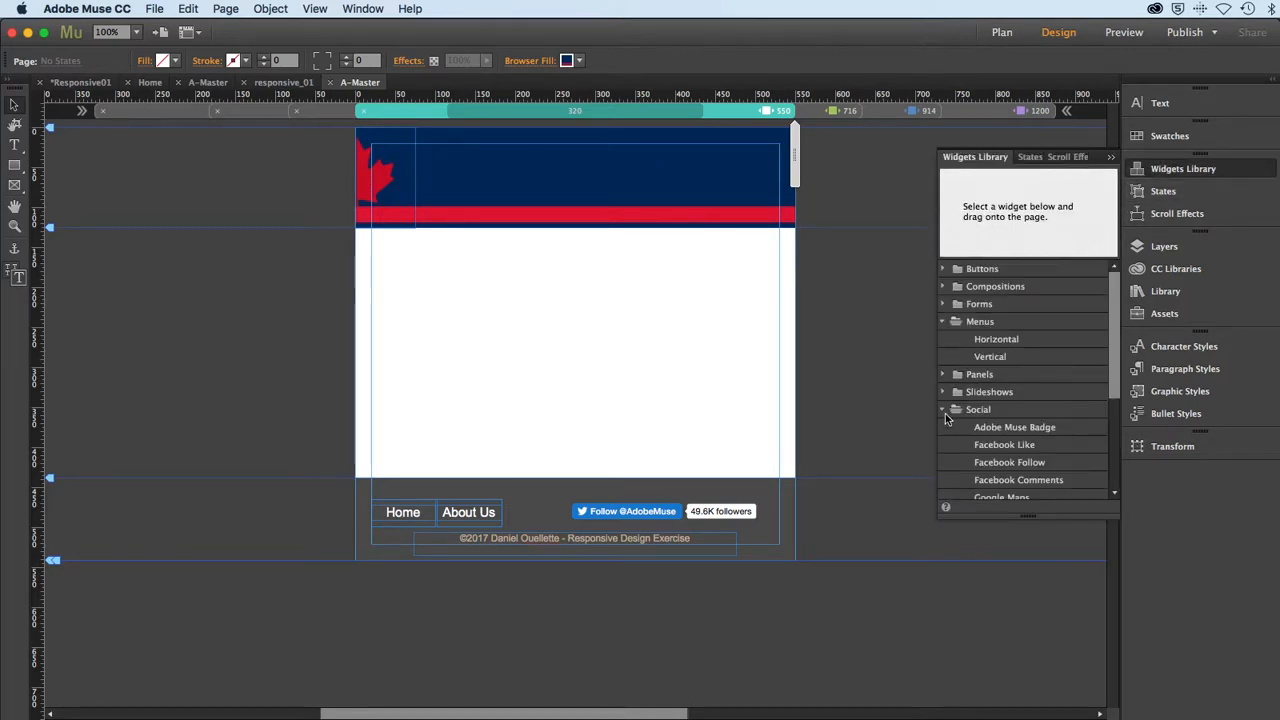
pyautogui.click(945, 410)
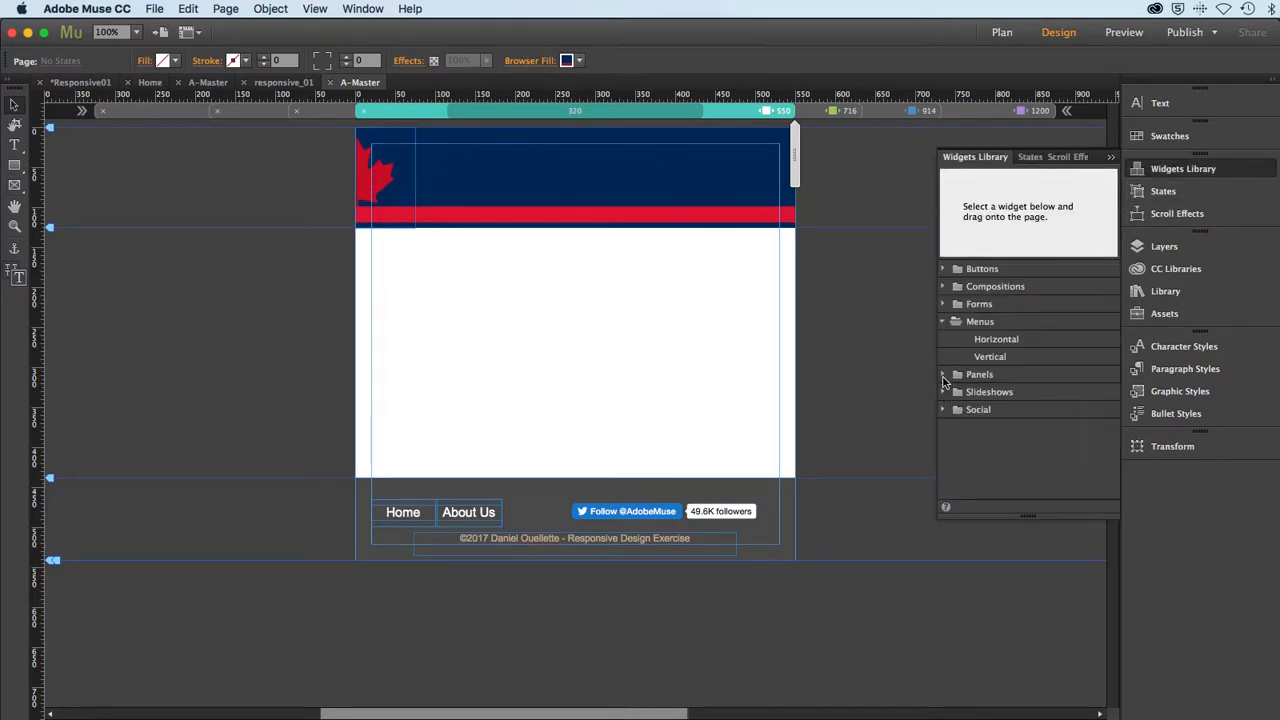
pyautogui.click(943, 377)
pyautogui.moveTo(988, 398); pyautogui.dragTo(513, 172)
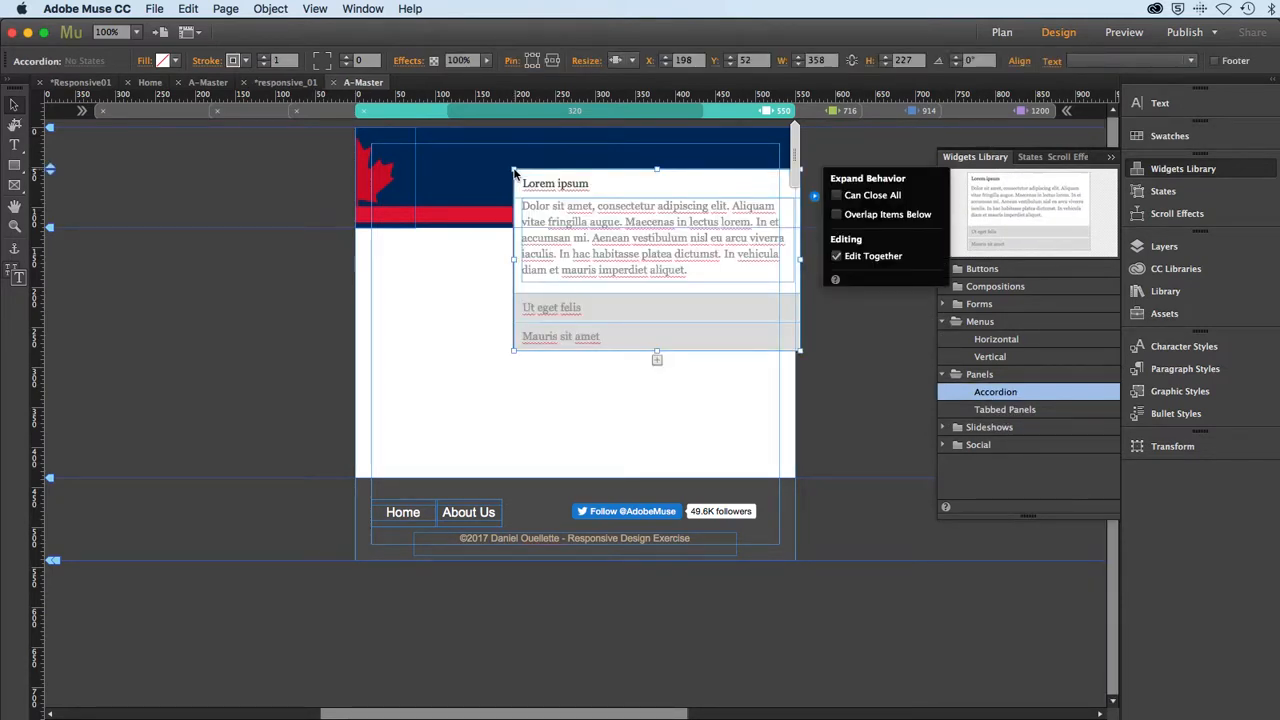
pyautogui.moveTo(598, 203); pyautogui.dragTo(415, 155)
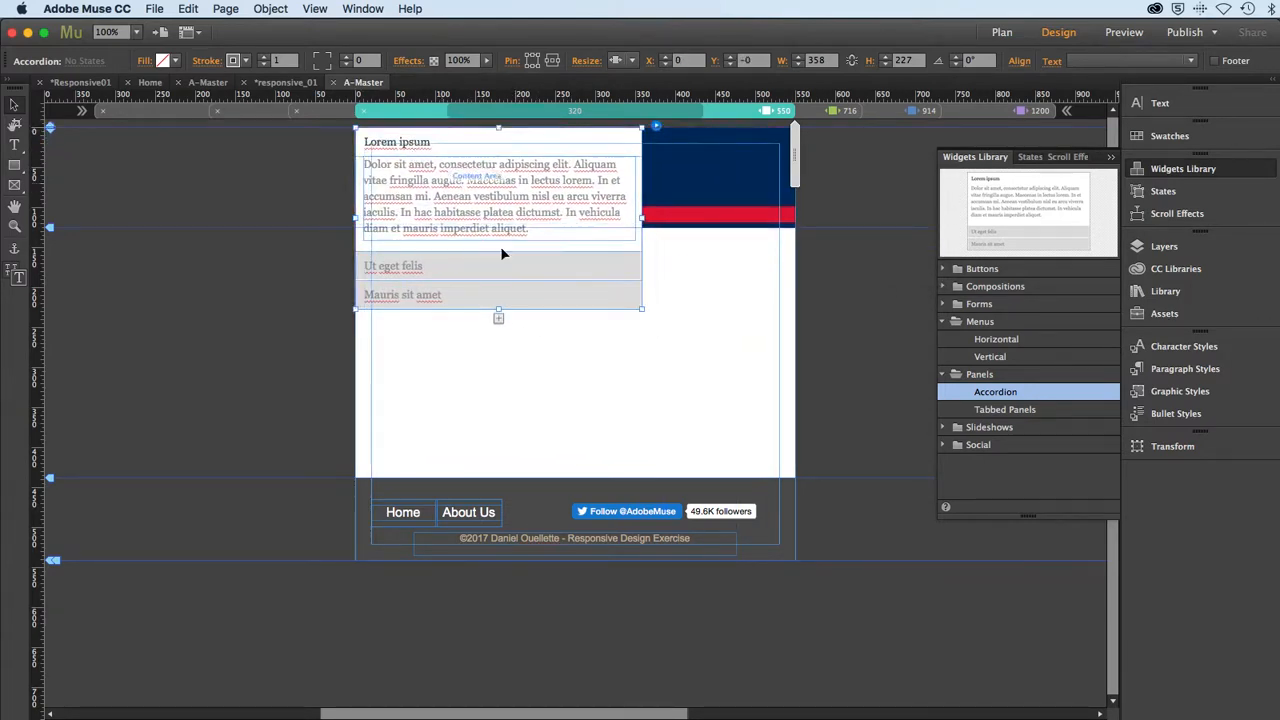
# Step: Delete the accordion's "Mauris sit amet" and "Ut eget felis" panels and the text frame inside the remaining panel
pyautogui.click(497, 294)
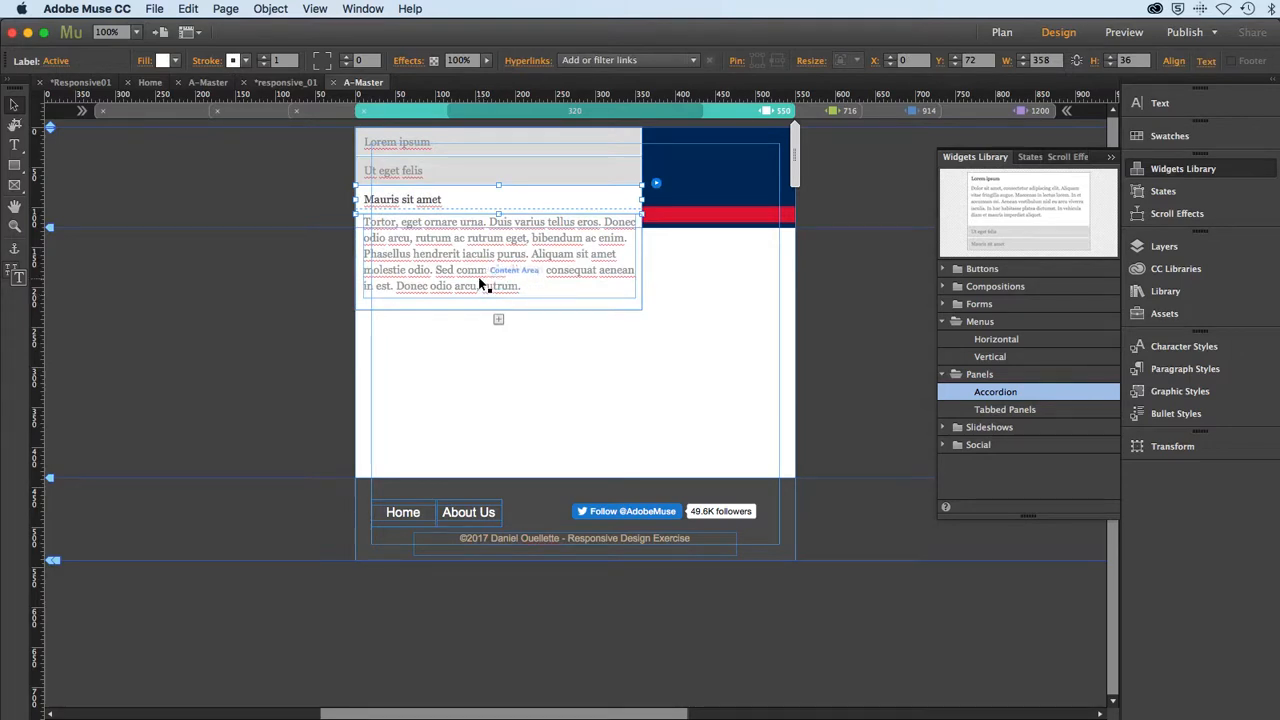
pyautogui.click(459, 168)
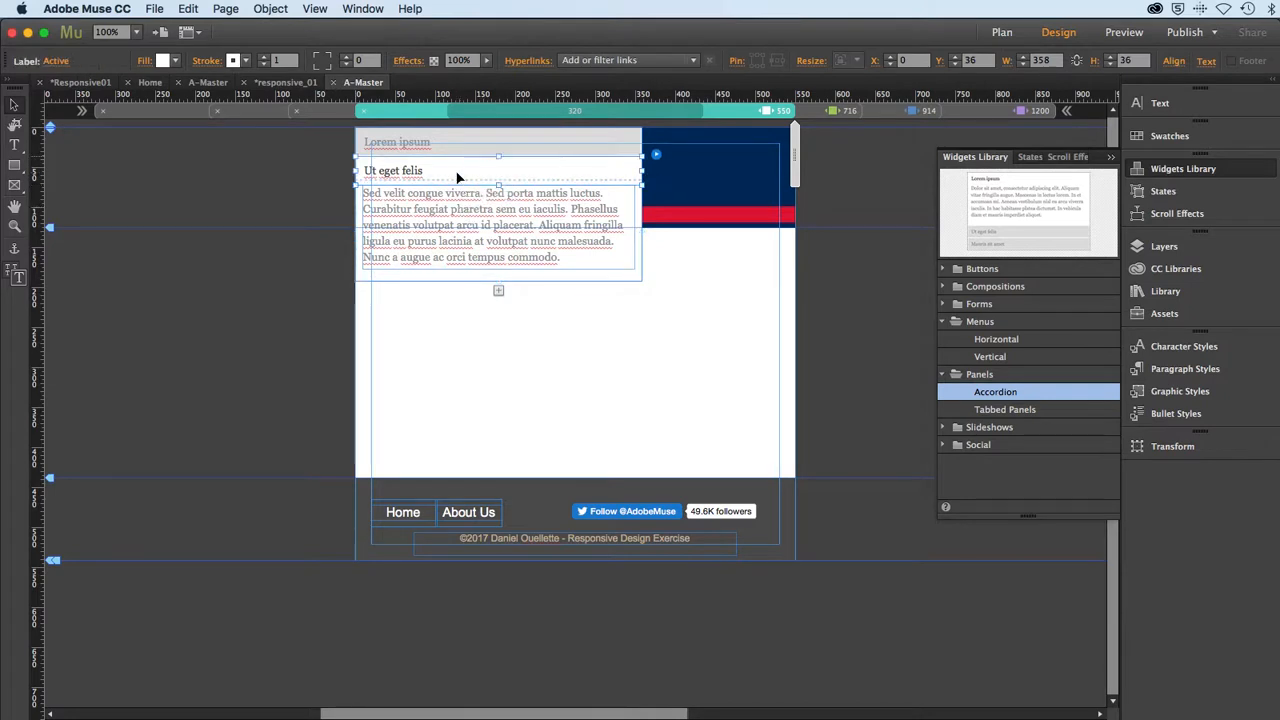
pyautogui.press('Delete')
pyautogui.click(473, 194)
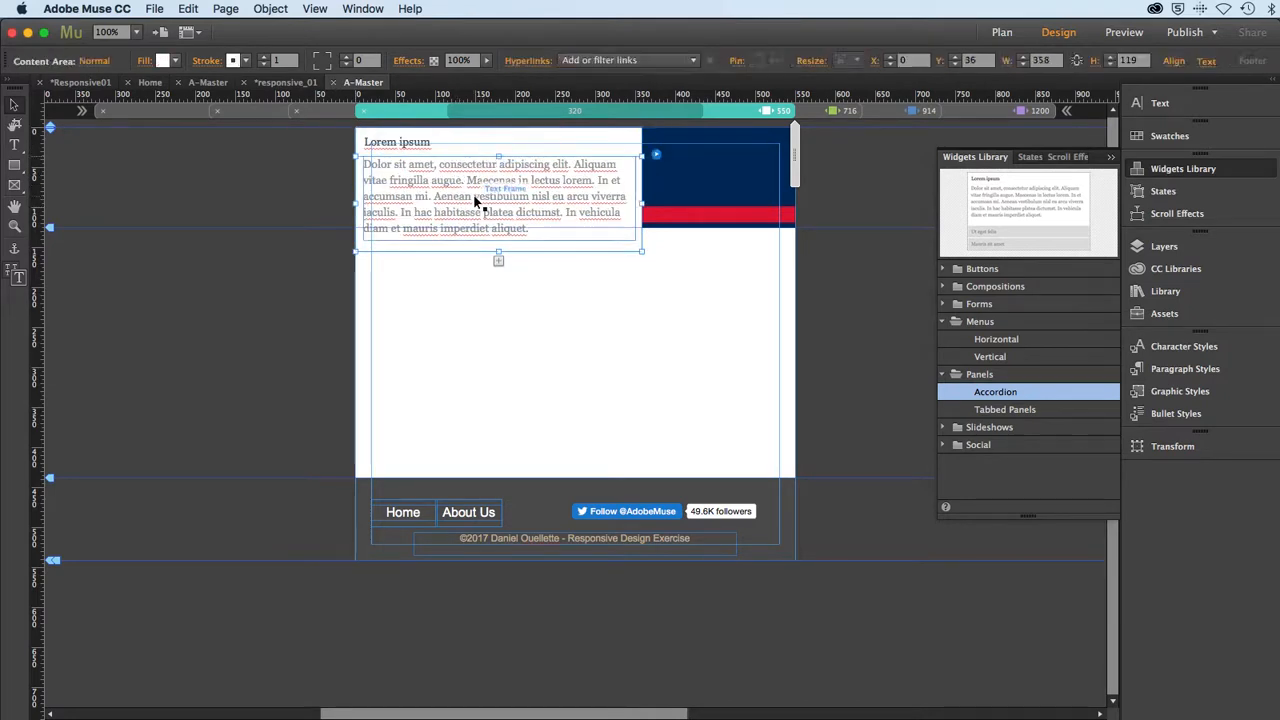
pyautogui.click(466, 201)
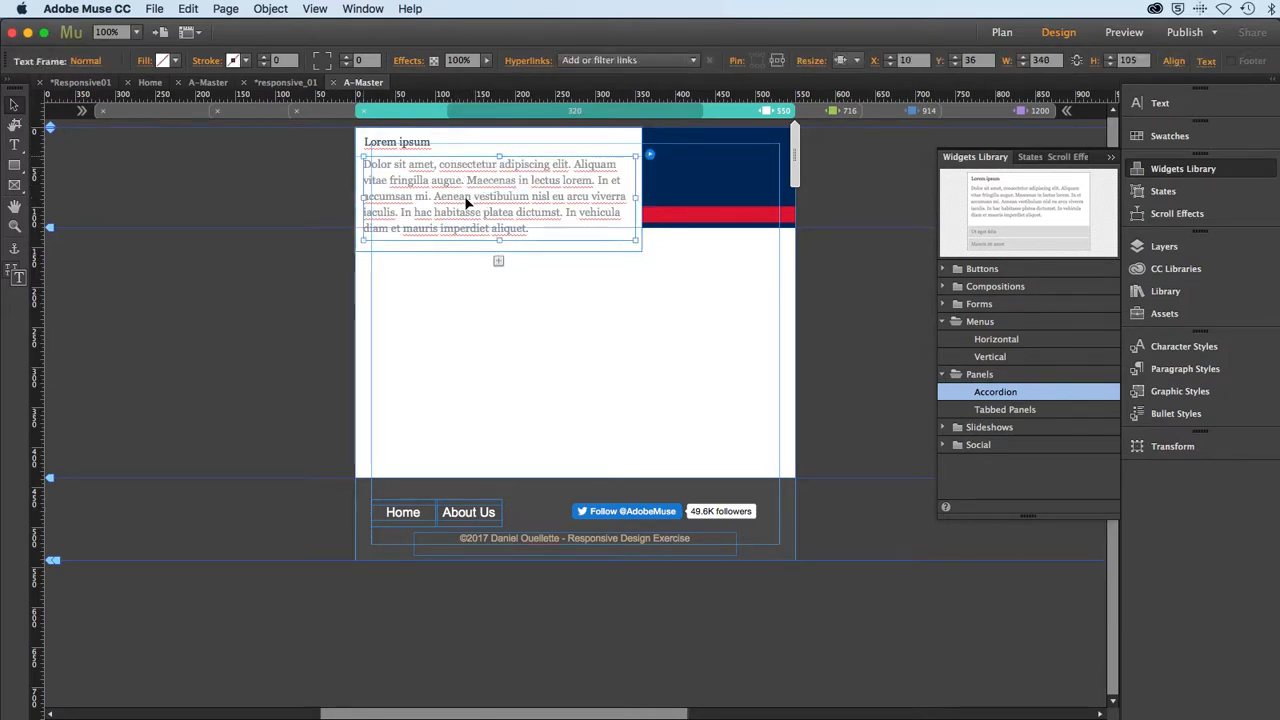
pyautogui.press('Delete')
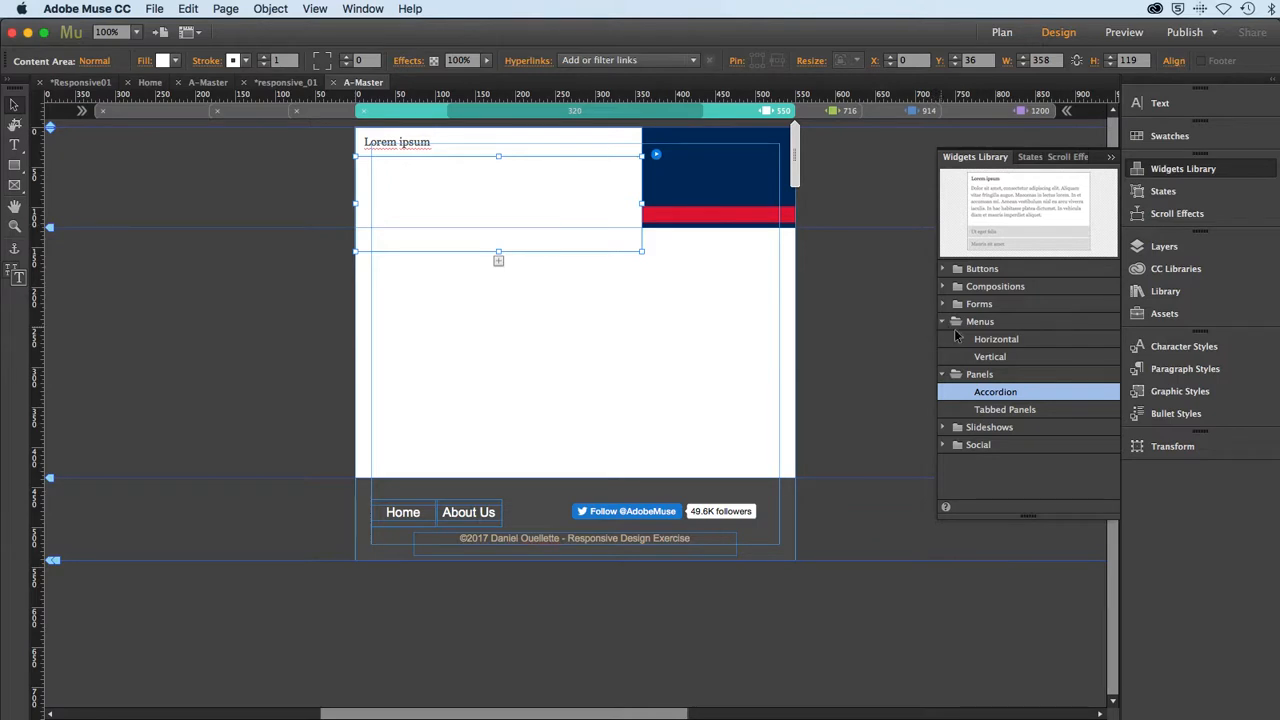
# Step: Place a Vertical menu widget inside the accordion's content area and stretch it to the page's left edge
pyautogui.click(985, 357)
pyautogui.moveTo(985, 357); pyautogui.dragTo(586, 205)
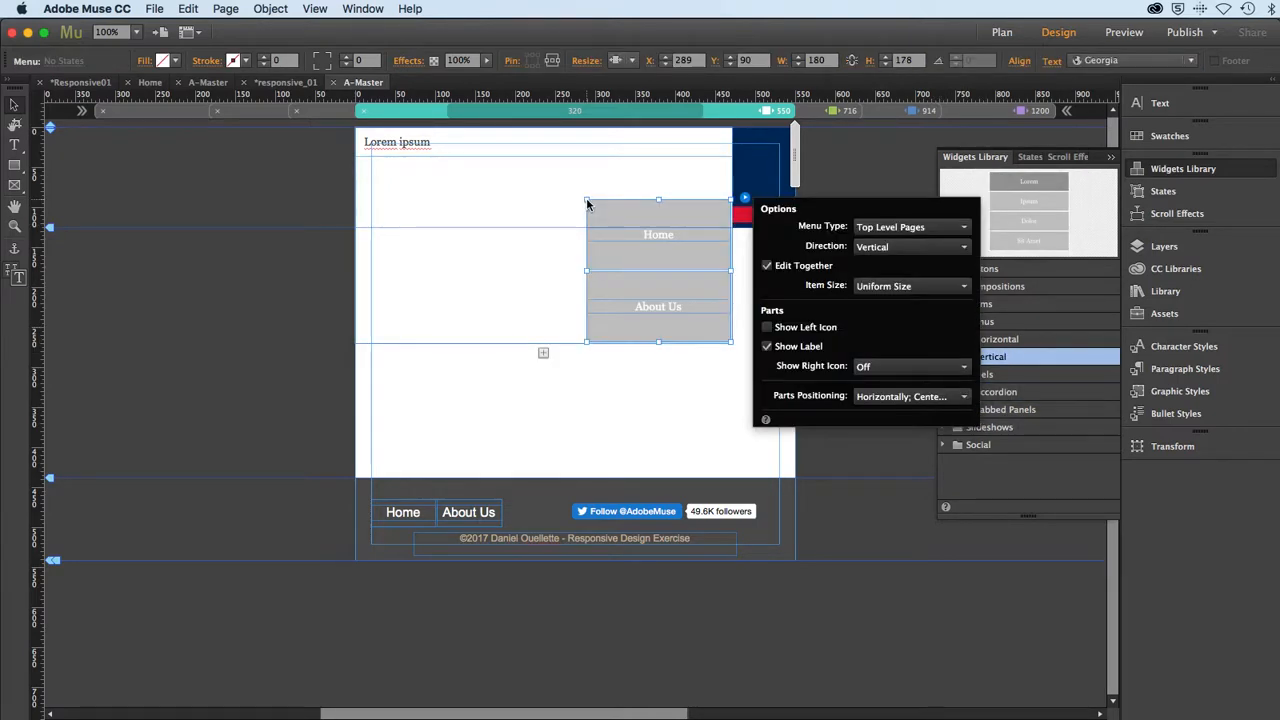
pyautogui.click(588, 269)
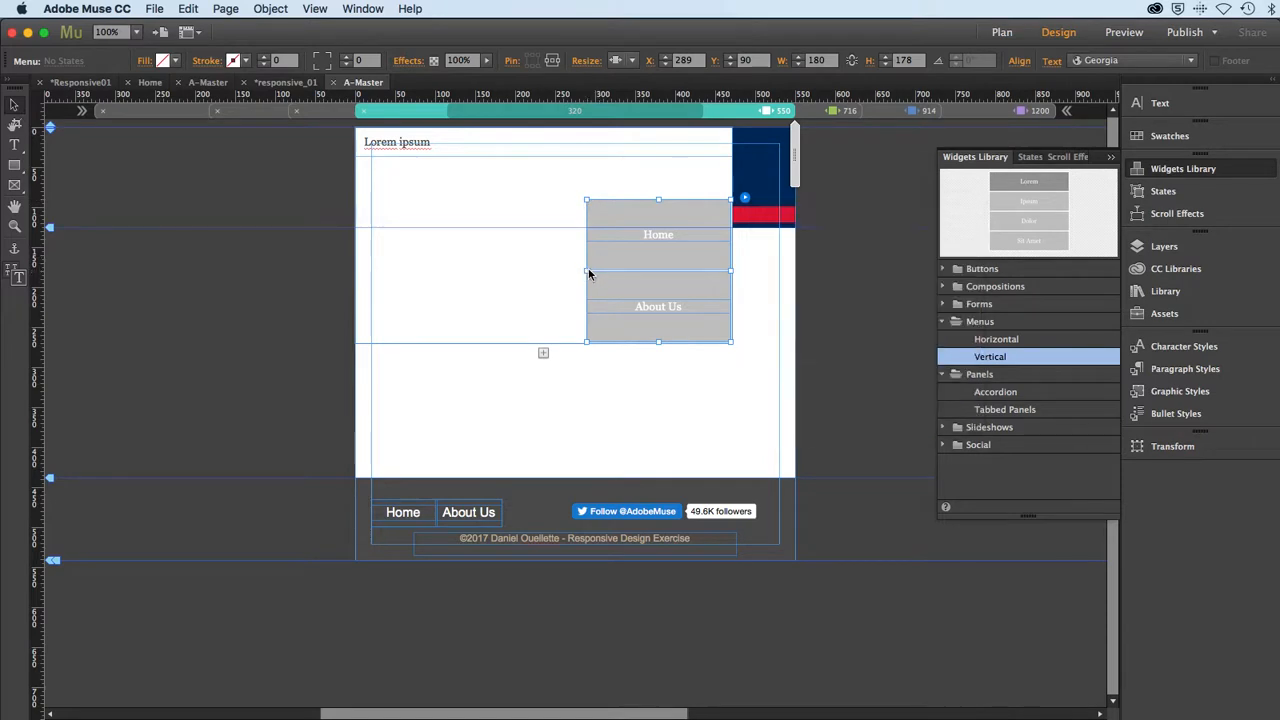
pyautogui.moveTo(588, 270); pyautogui.dragTo(355, 273)
# Step: Widen the accordion to the full 550 px page width
pyautogui.click(675, 182)
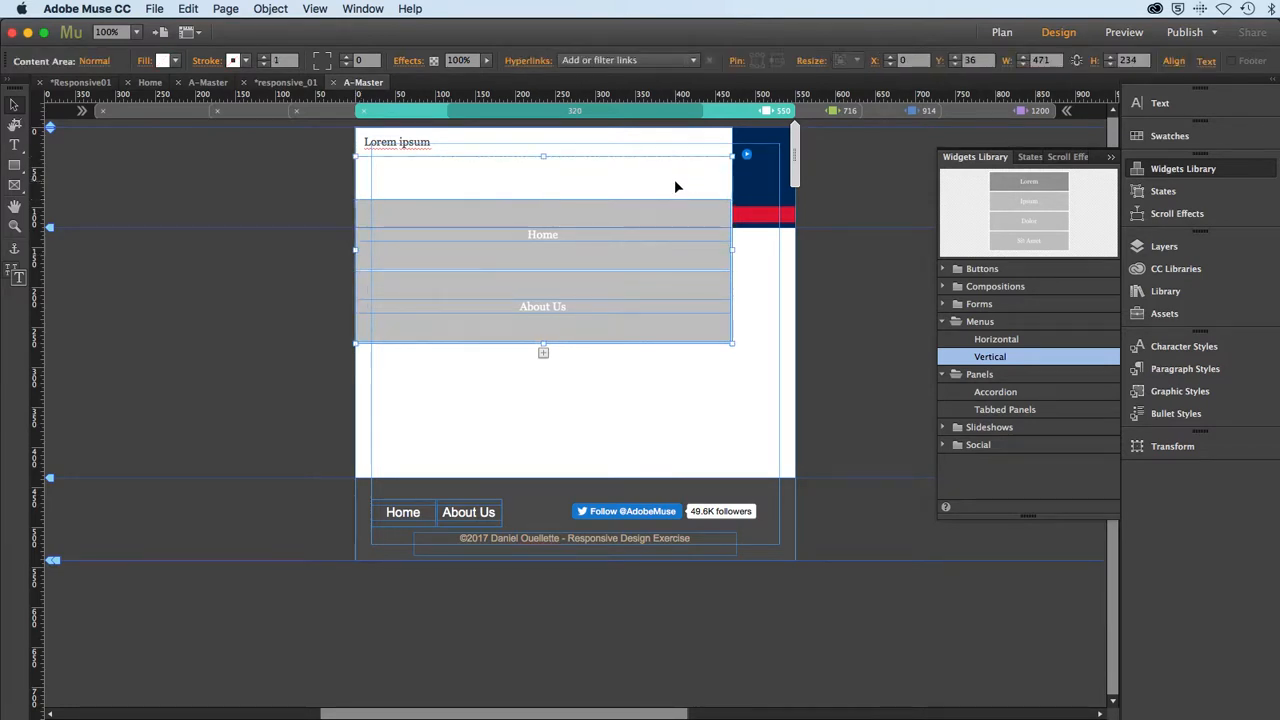
pyautogui.click(714, 415)
pyautogui.click(673, 172)
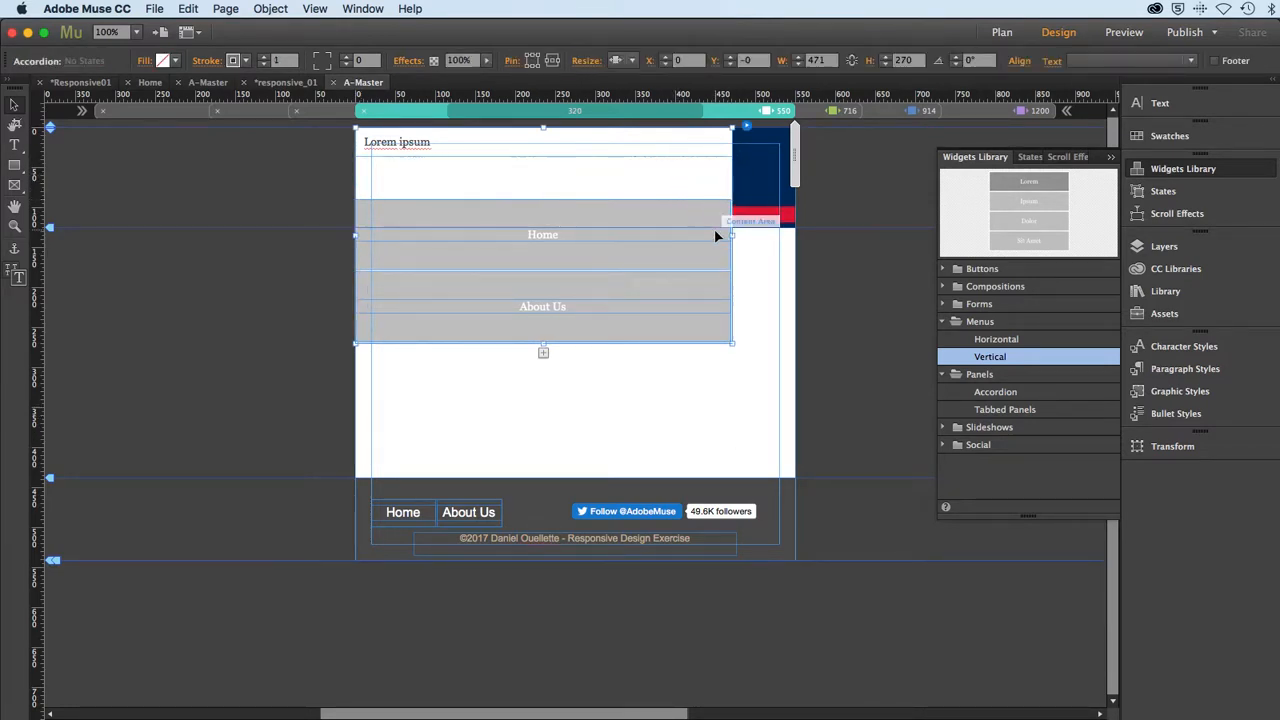
pyautogui.moveTo(732, 236); pyautogui.dragTo(795, 244)
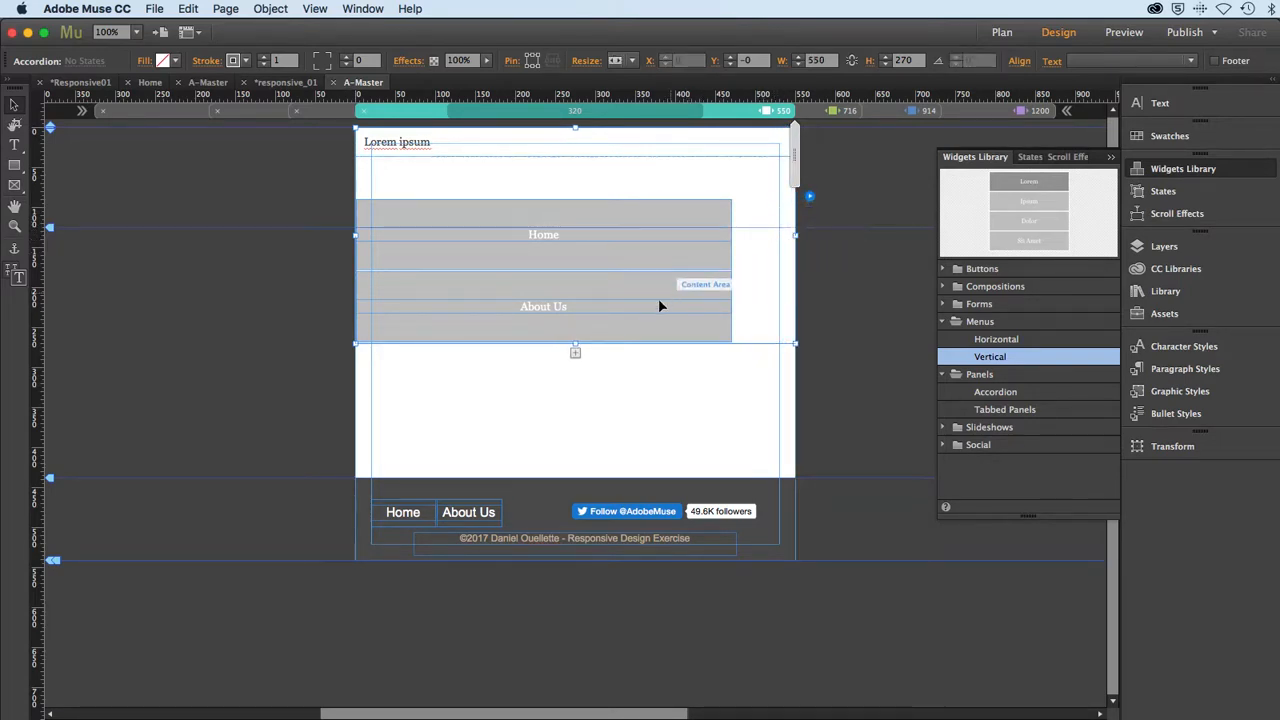
# Step: Increase the height of the accordion's "Lorem ipsum" label to 125 px to match the header
pyautogui.click(706, 197)
pyautogui.click(614, 140)
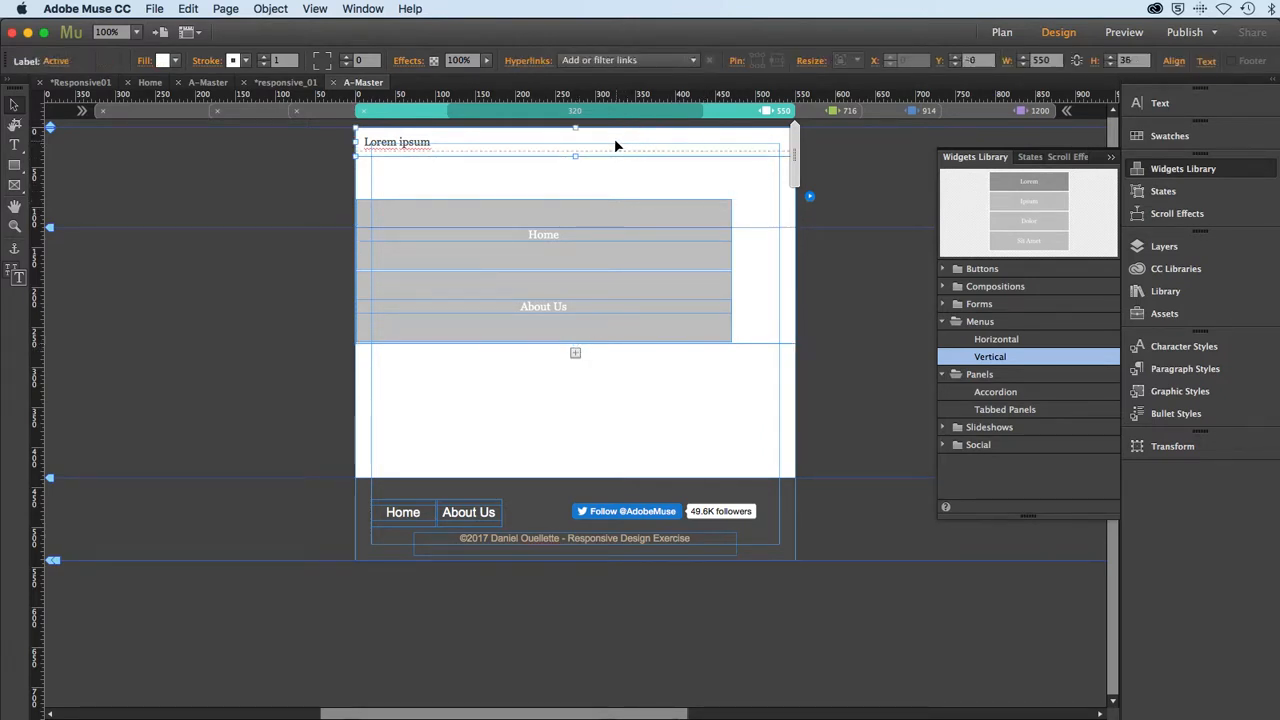
pyautogui.moveTo(575, 155); pyautogui.dragTo(588, 228)
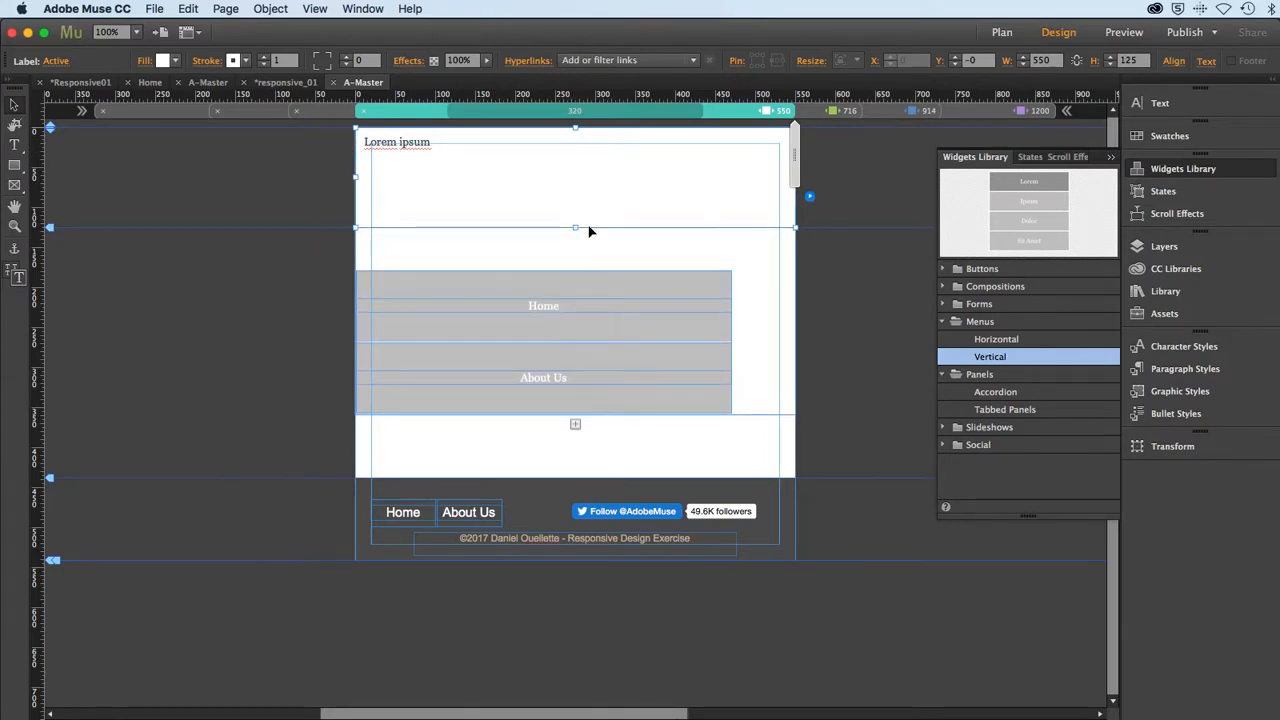
# Step: Move the vertical menu up directly beneath the accordion's label, at X 0 and Y 125
pyautogui.click(570, 403)
pyautogui.moveTo(575, 421); pyautogui.dragTo(576, 365)
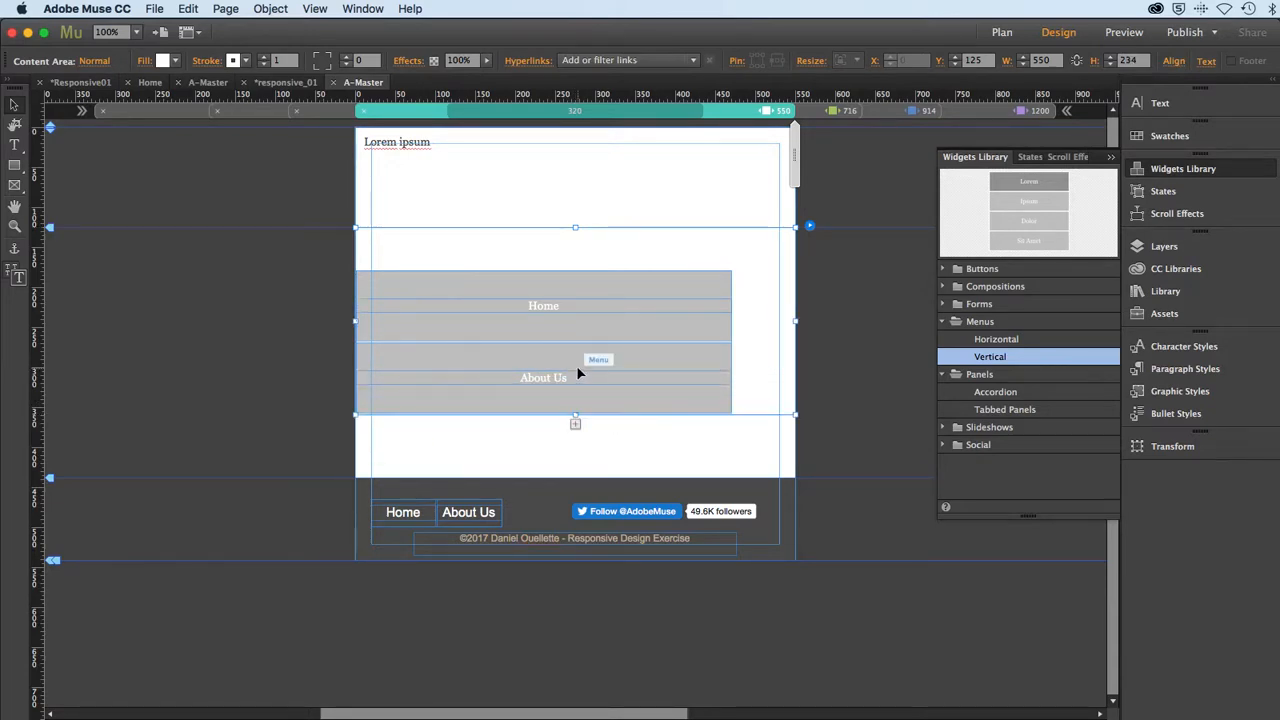
pyautogui.click(580, 362)
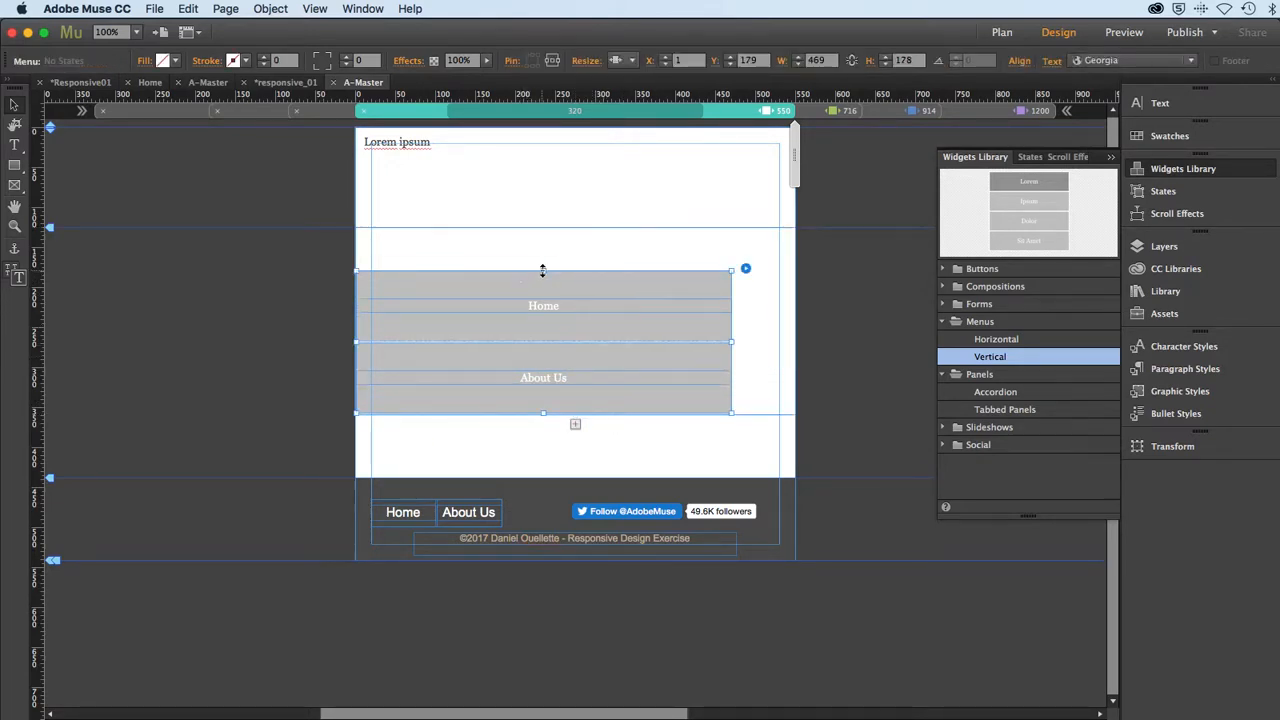
pyautogui.moveTo(587, 304); pyautogui.dragTo(581, 253)
pyautogui.click(581, 253)
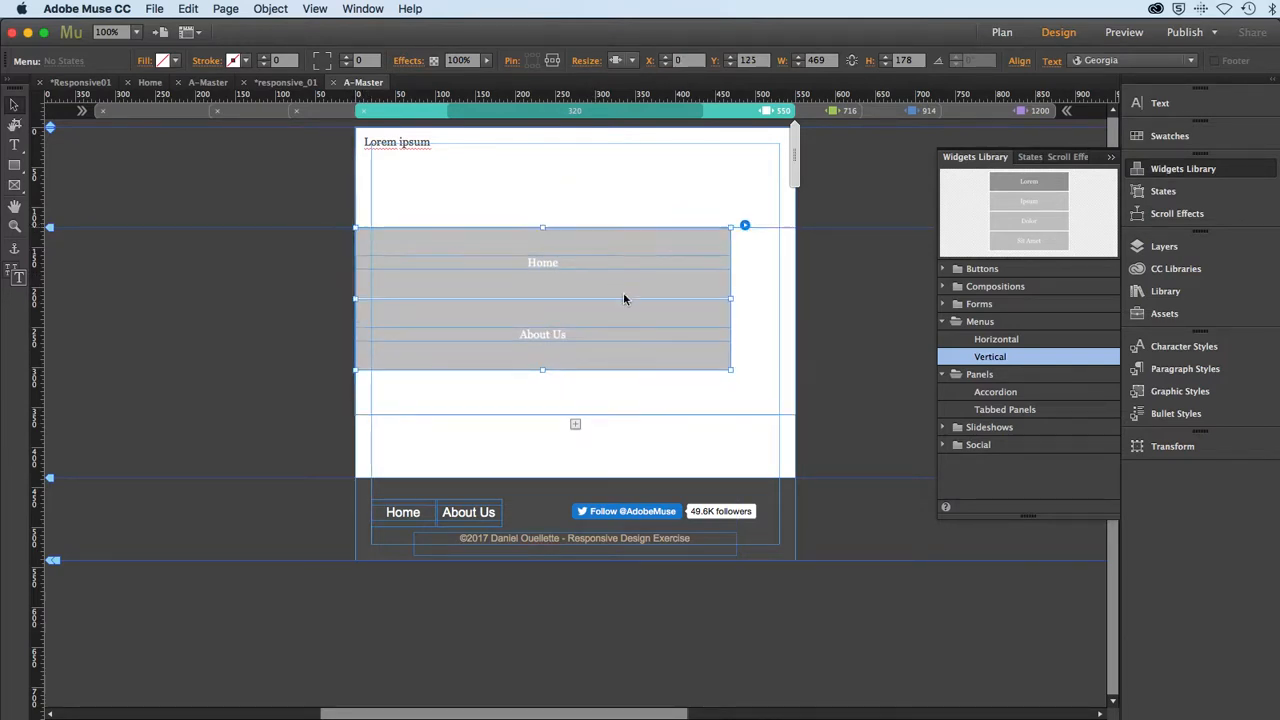
# Step: Widen the vertical menu to the full 550 px page width and shrink the accordion's content area to the menu's height
pyautogui.moveTo(730, 297); pyautogui.dragTo(796, 304)
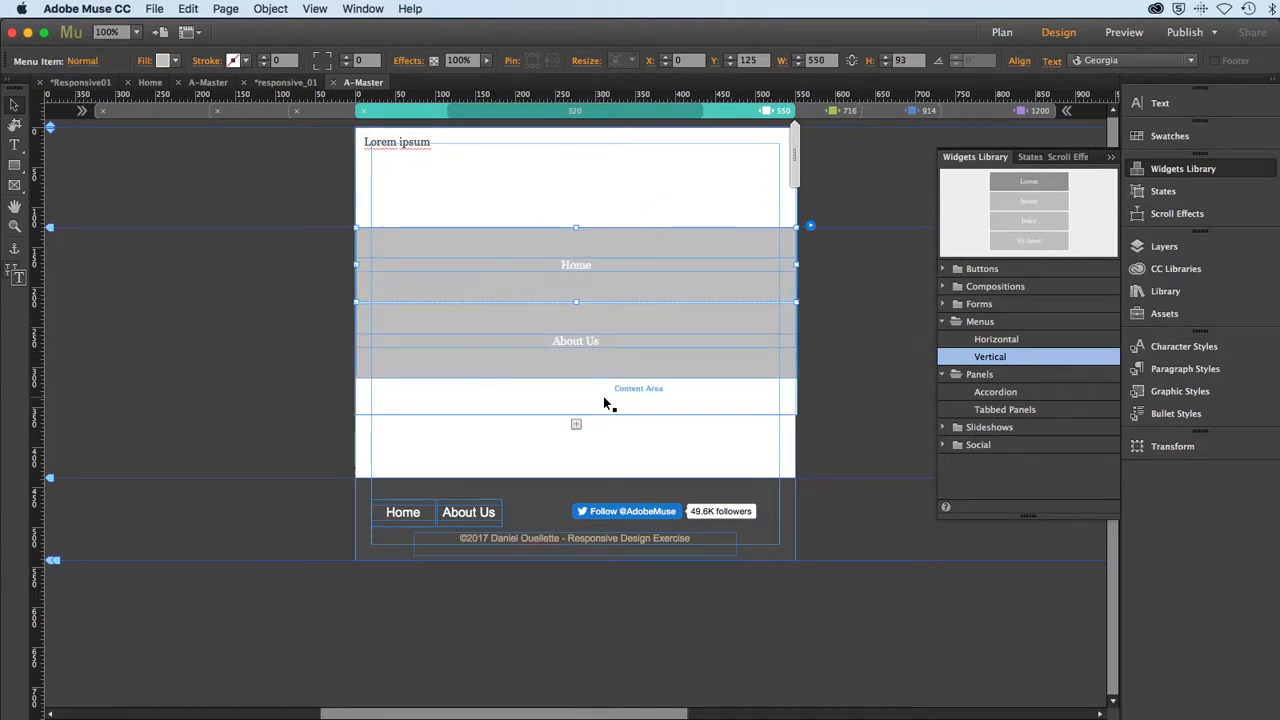
pyautogui.click(591, 410)
pyautogui.moveTo(576, 414); pyautogui.dragTo(575, 378)
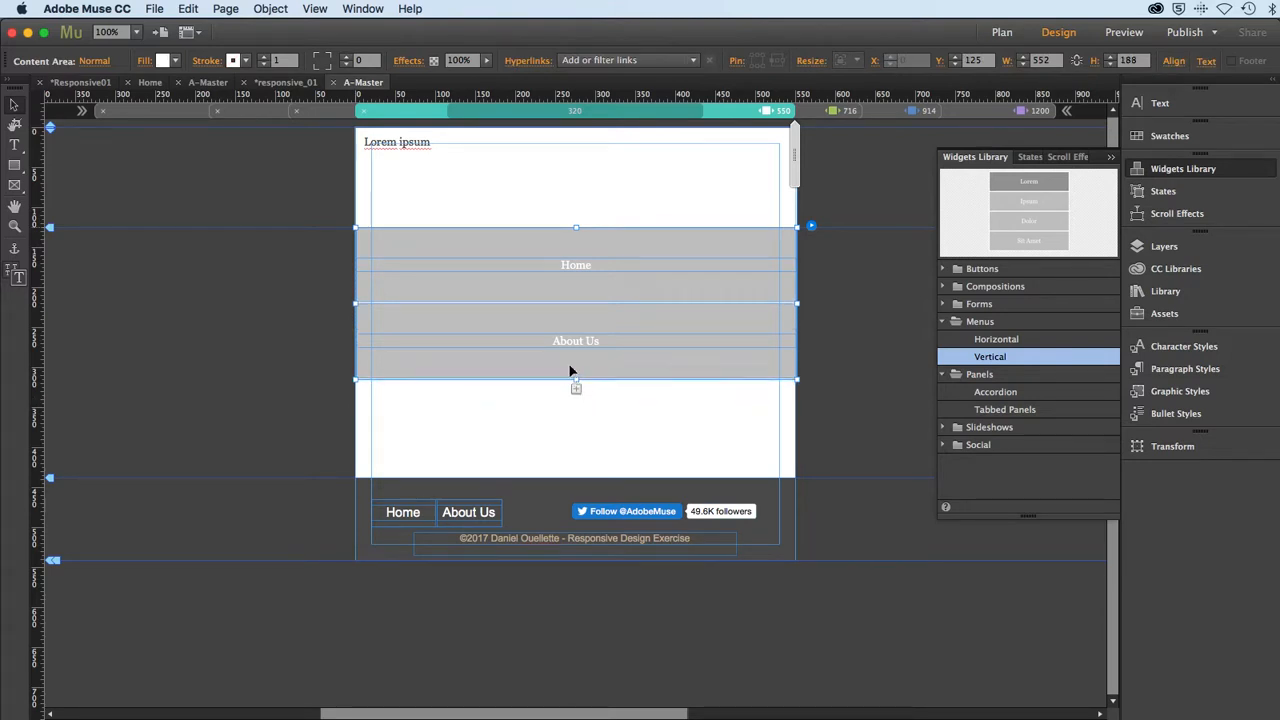
# Step: Fill the vertical menu's items with the dark gray swatch
pyautogui.click(421, 248)
pyautogui.click(410, 240)
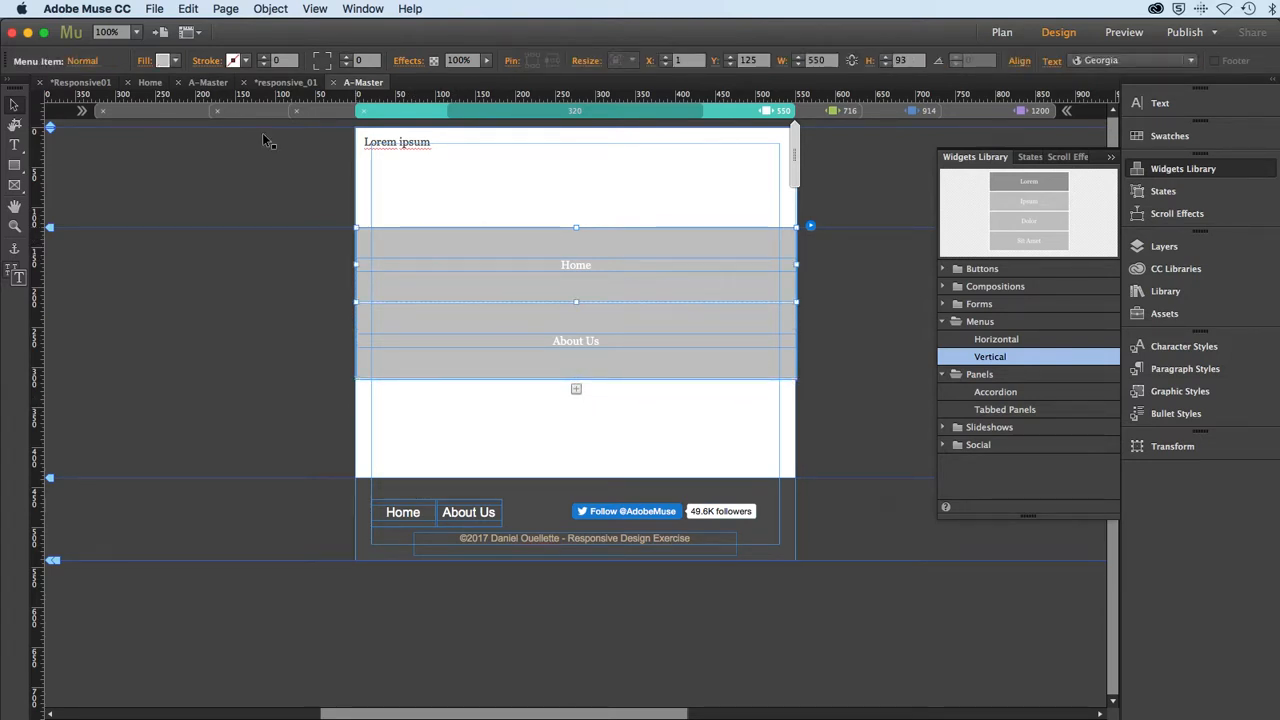
pyautogui.click(176, 61)
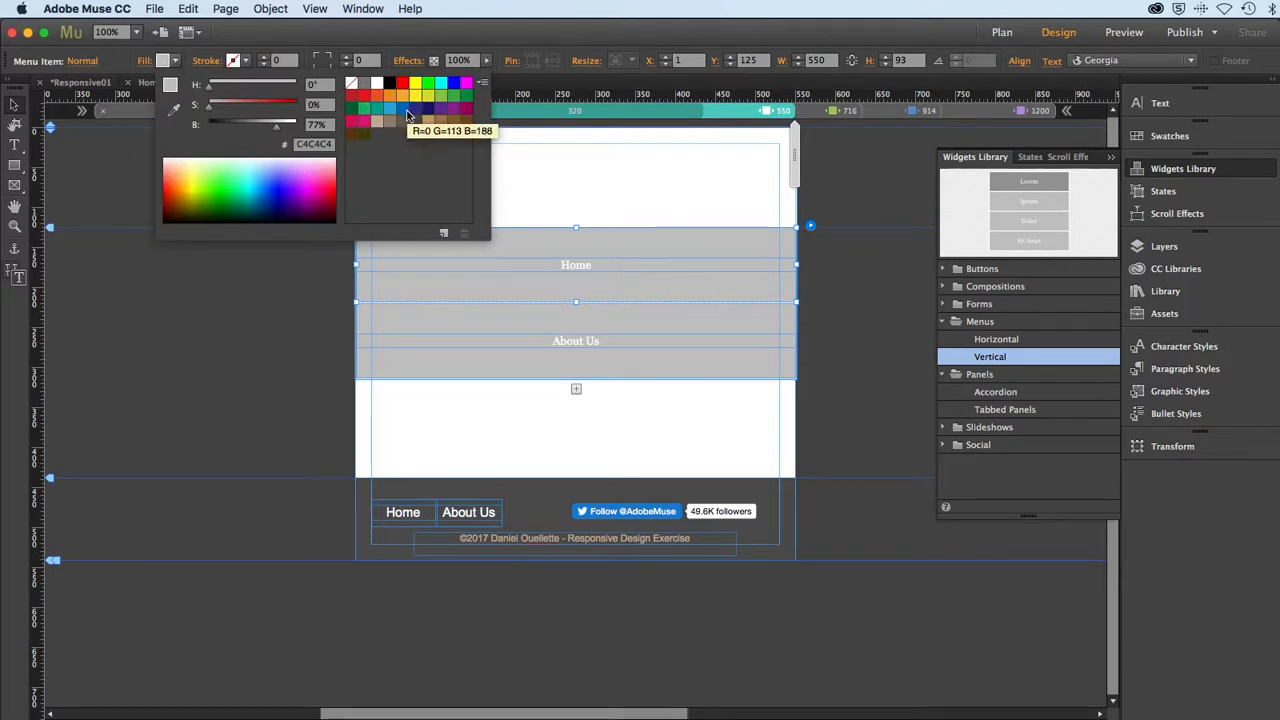
pyautogui.click(410, 124)
# Step: Increase the text size of the vertical menu's item labels to 28
pyautogui.click(571, 270)
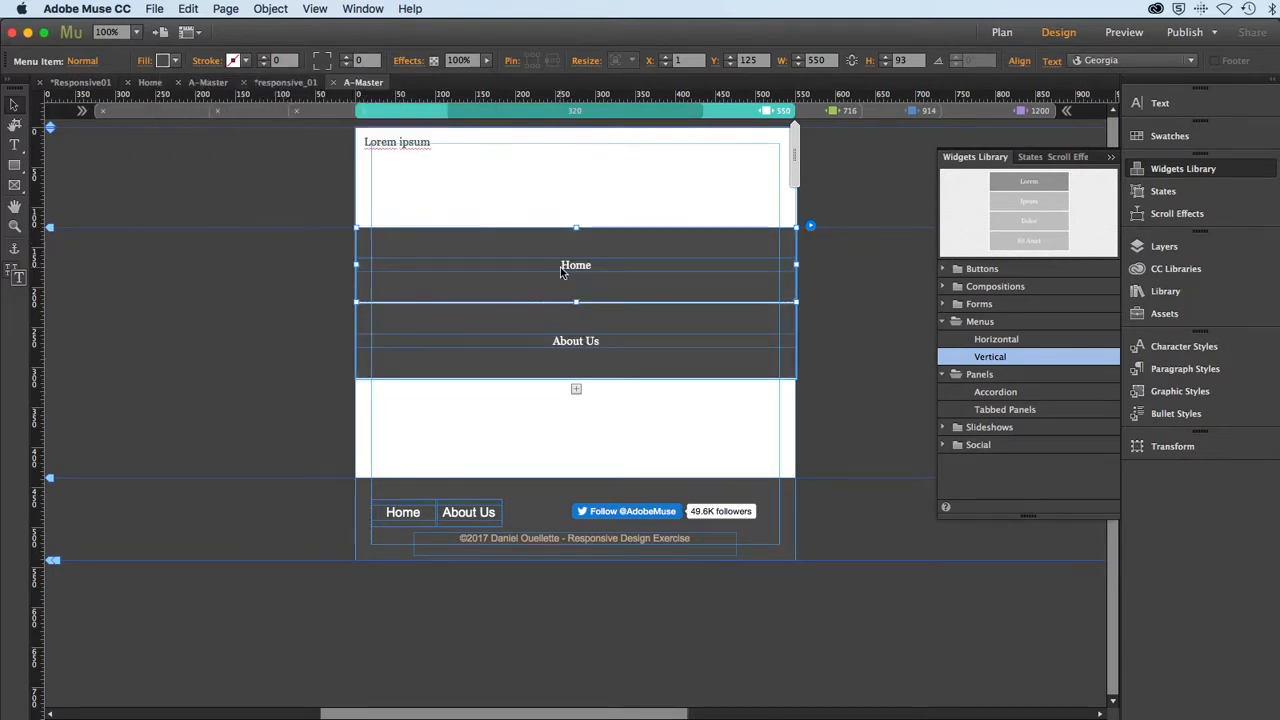
pyautogui.click(569, 270)
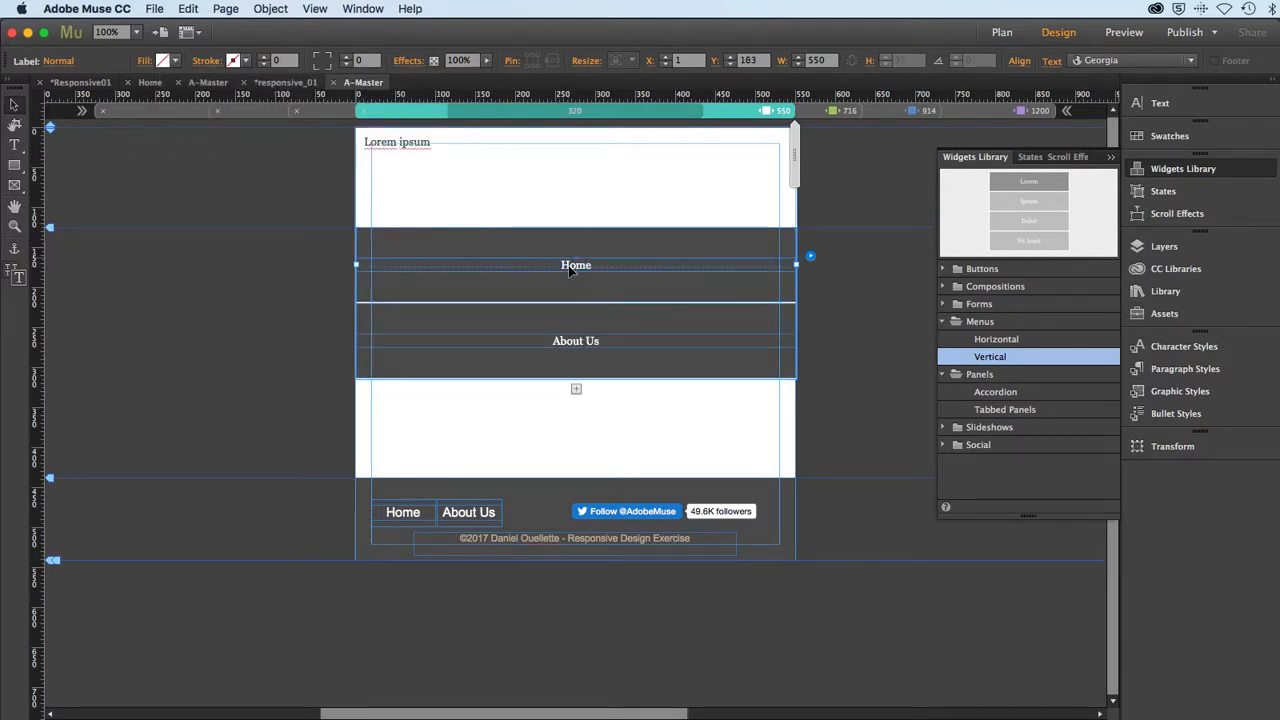
pyautogui.click(569, 270)
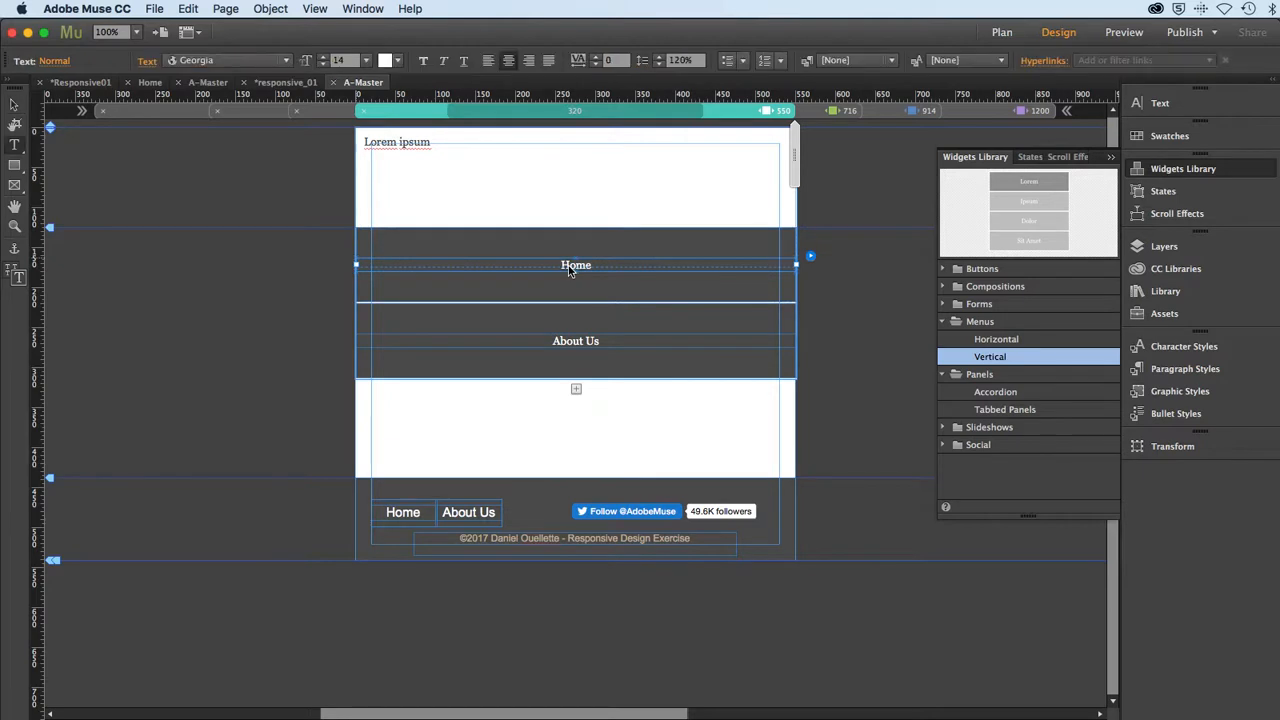
pyautogui.click(322, 57)
pyautogui.click(322, 57)
pyautogui.click(322, 57)
pyautogui.click(322, 57)
pyautogui.click(322, 57)
pyautogui.click(322, 57)
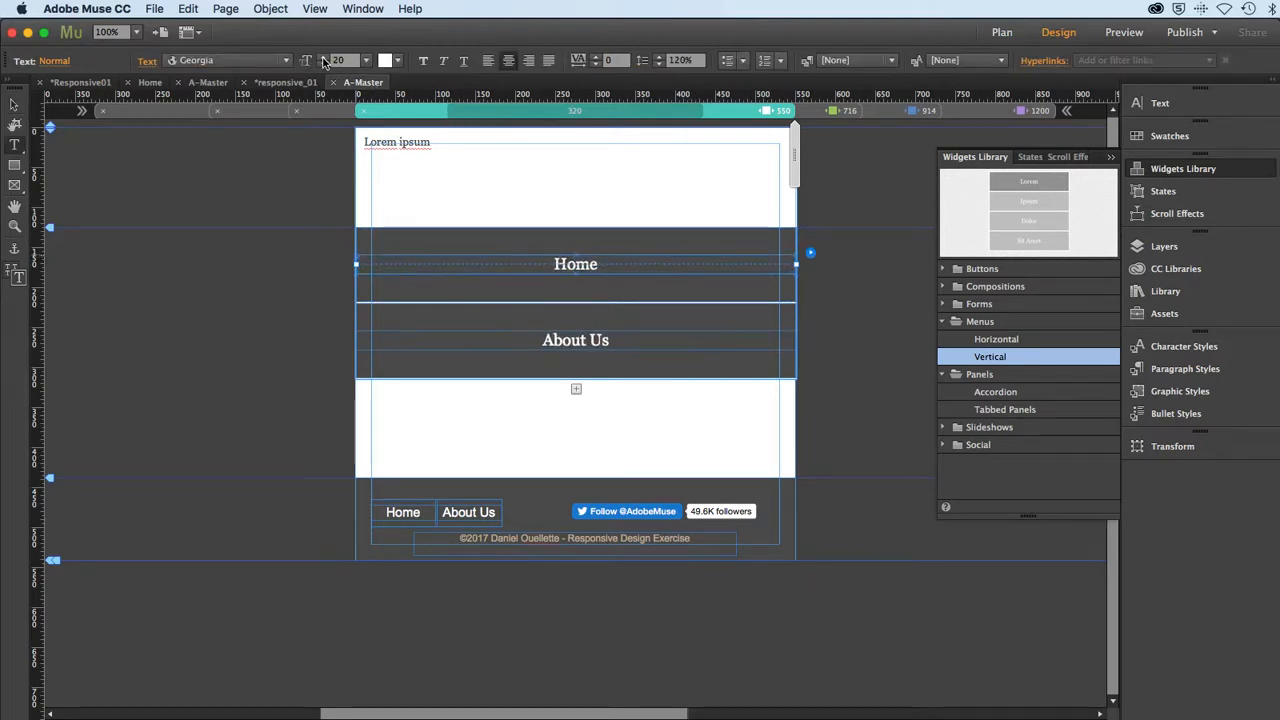
pyautogui.click(322, 57)
pyautogui.click(322, 57)
pyautogui.click(322, 57)
pyautogui.click(322, 57)
pyautogui.click(322, 57)
pyautogui.click(322, 57)
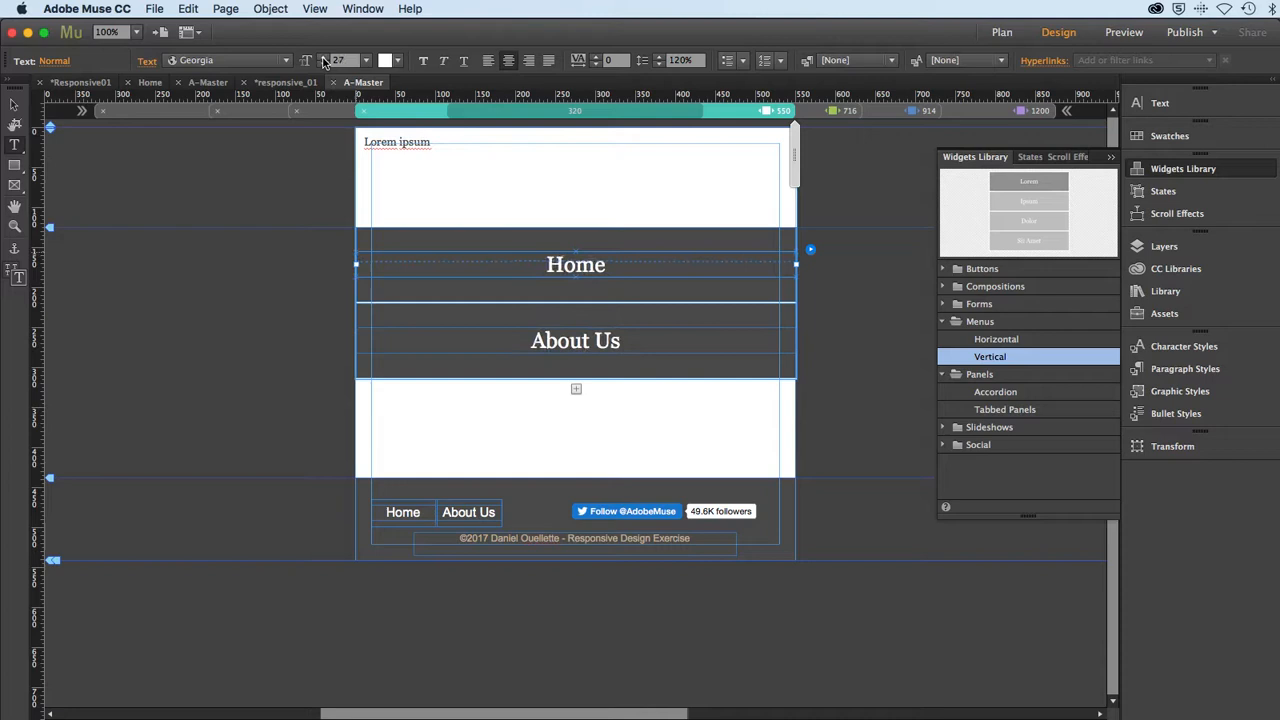
pyautogui.click(322, 57)
pyautogui.click(322, 57)
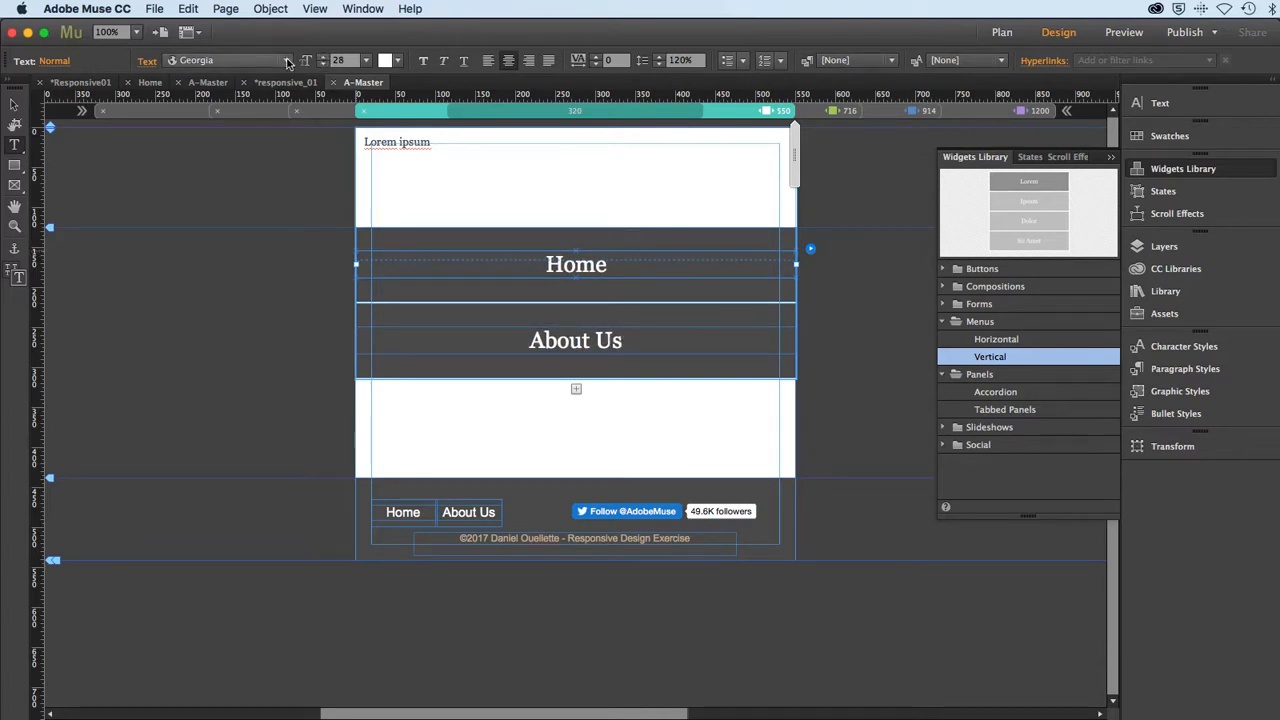
# Step: Change the font of the vertical menu's item labels to Arial
pyautogui.click(288, 63)
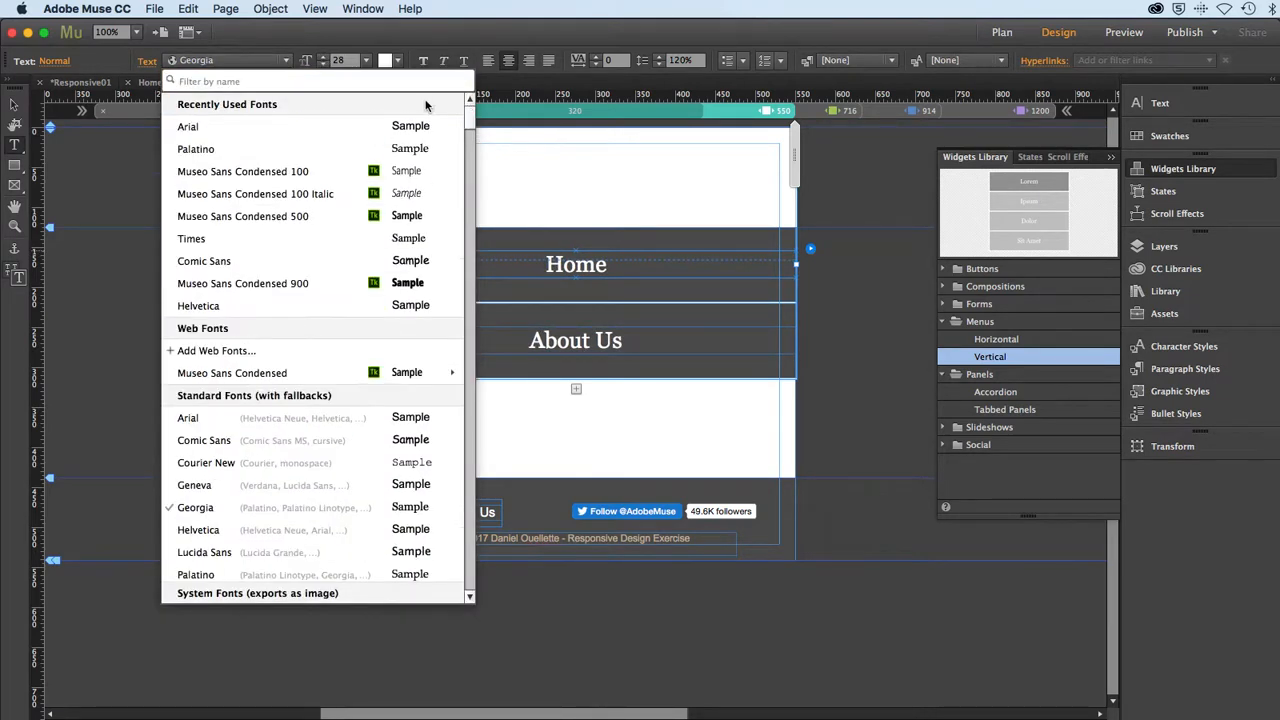
pyautogui.click(318, 127)
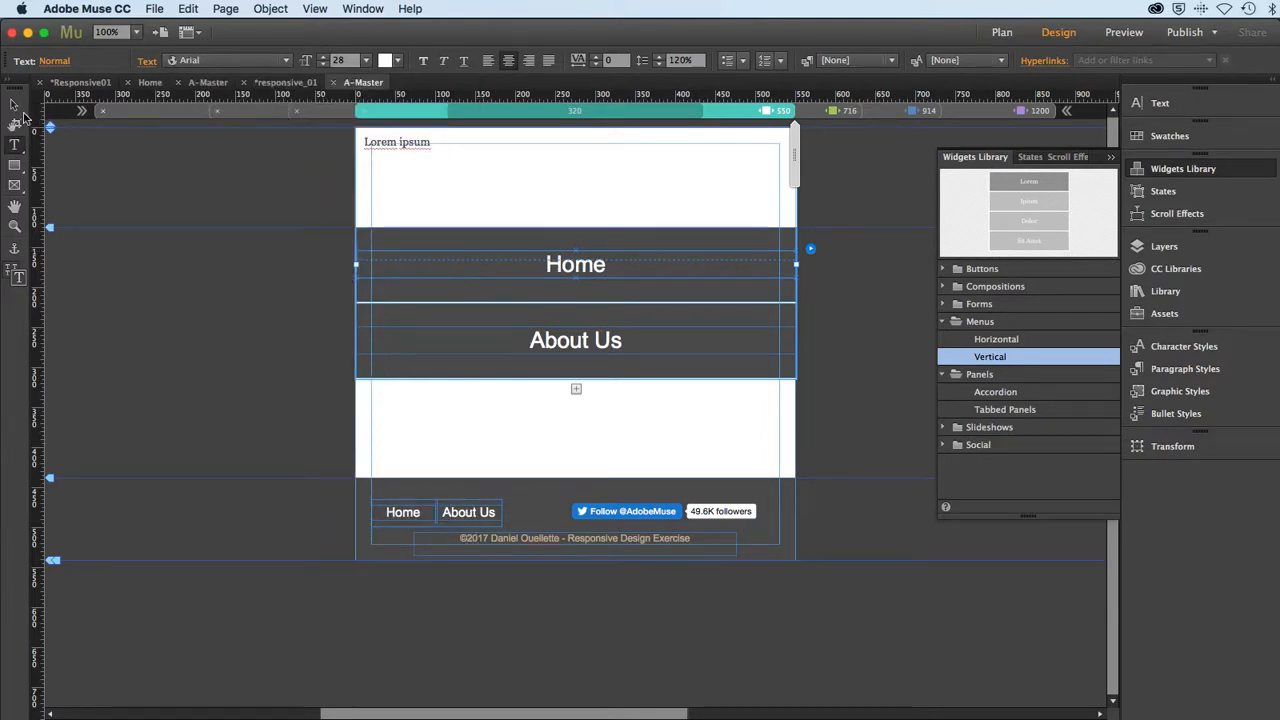
pyautogui.click(14, 106)
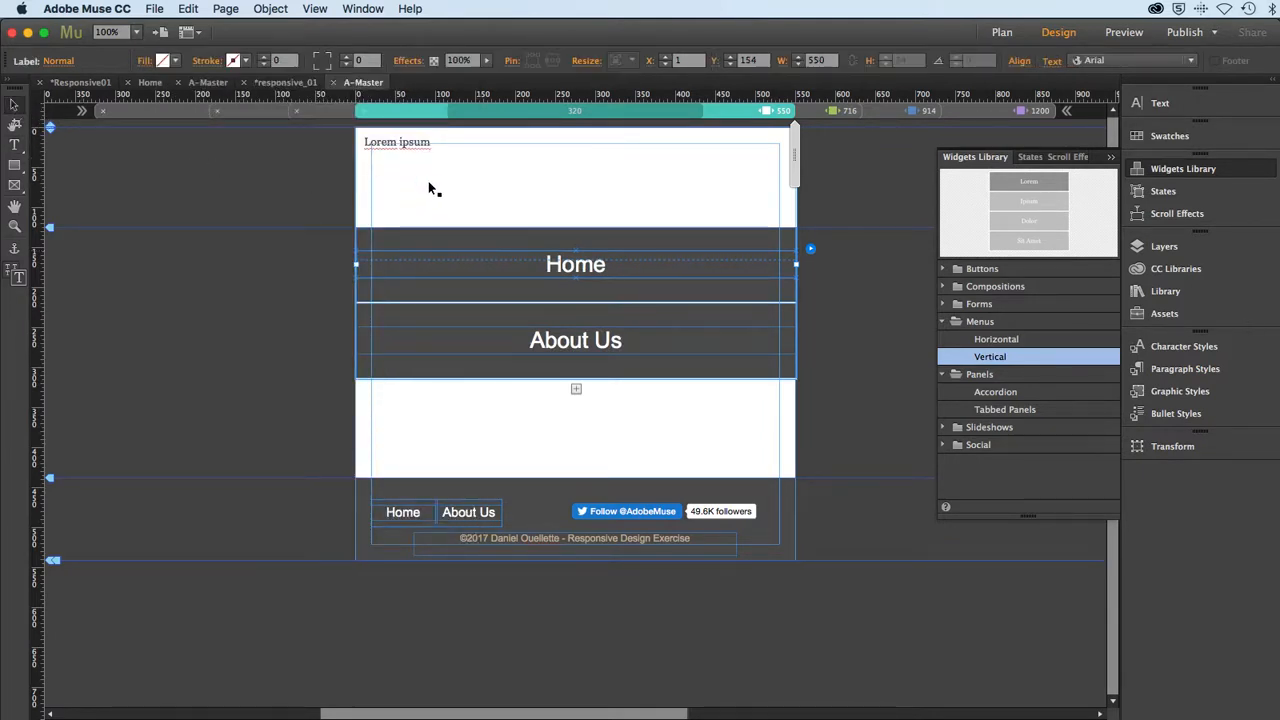
# Step: Delete the "Lorem ipsum" text from the accordion's label
pyautogui.click(428, 181)
pyautogui.doubleClick(430, 180)
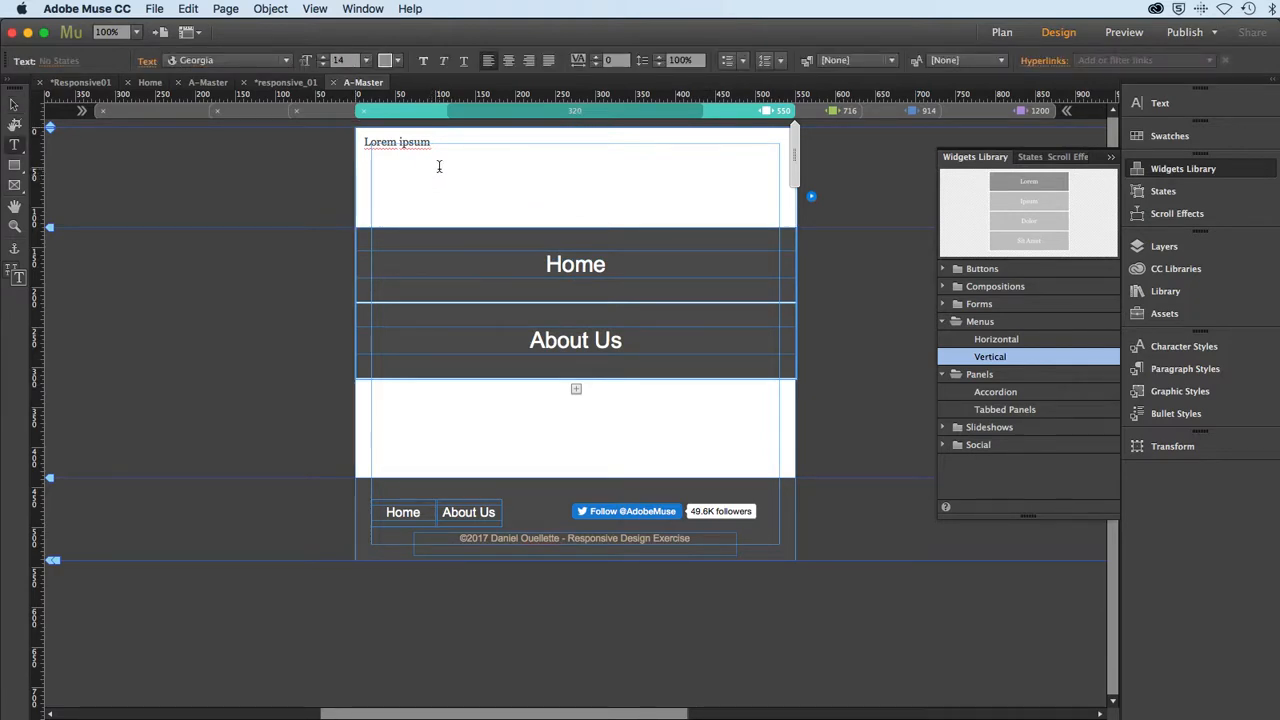
pyautogui.moveTo(440, 162); pyautogui.dragTo(352, 138)
pyautogui.press('BackSpace')
pyautogui.click(14, 106)
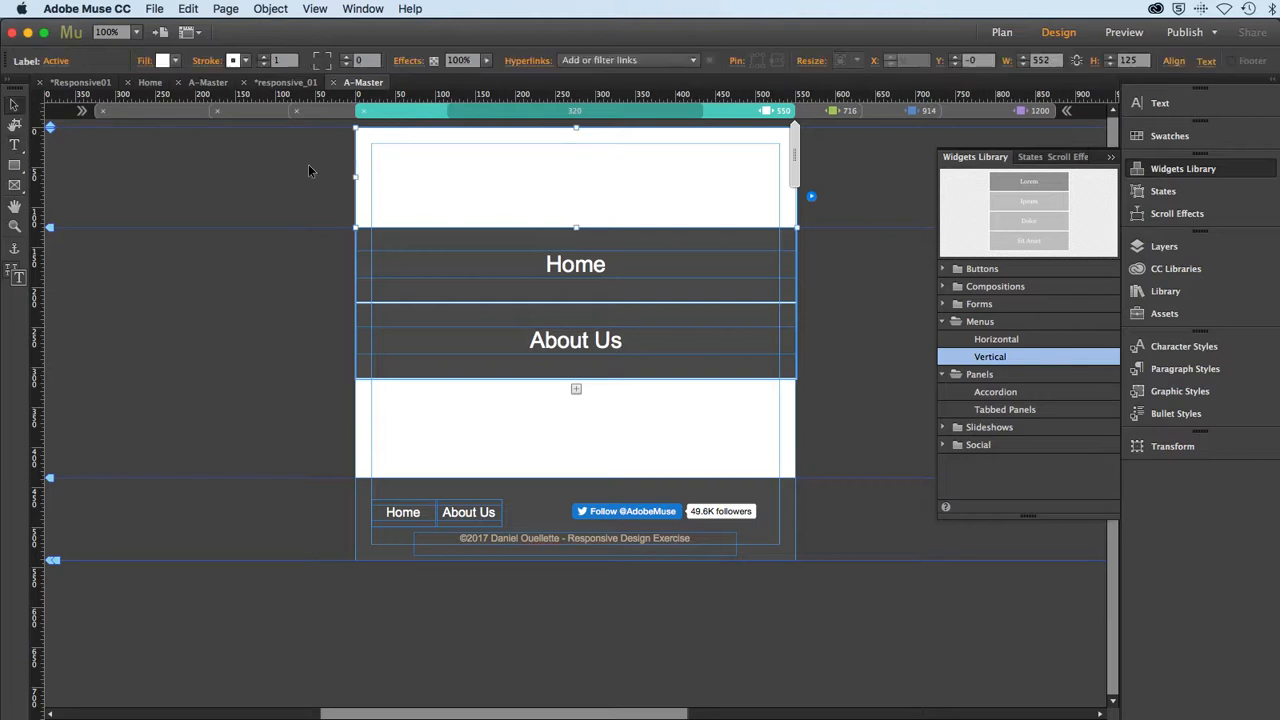
# Step: Set the accordion label's fill to none in its Active and Normal states
pyautogui.click(175, 61)
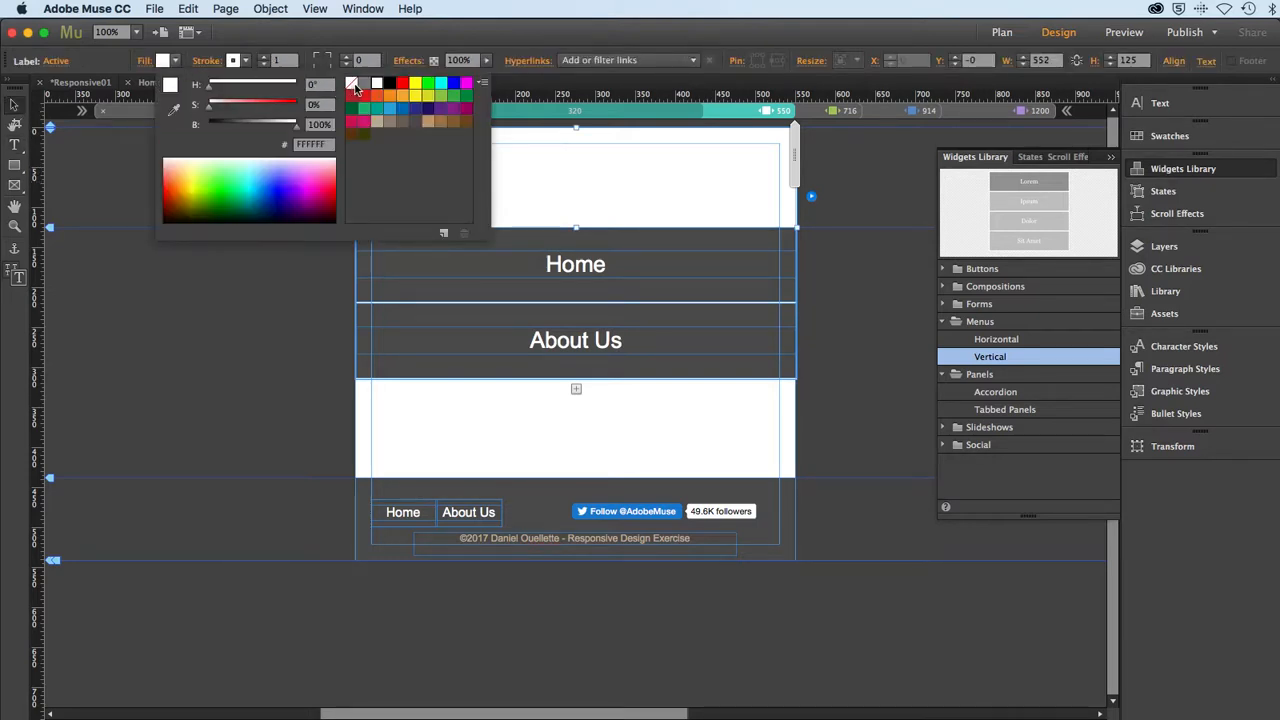
pyautogui.click(353, 87)
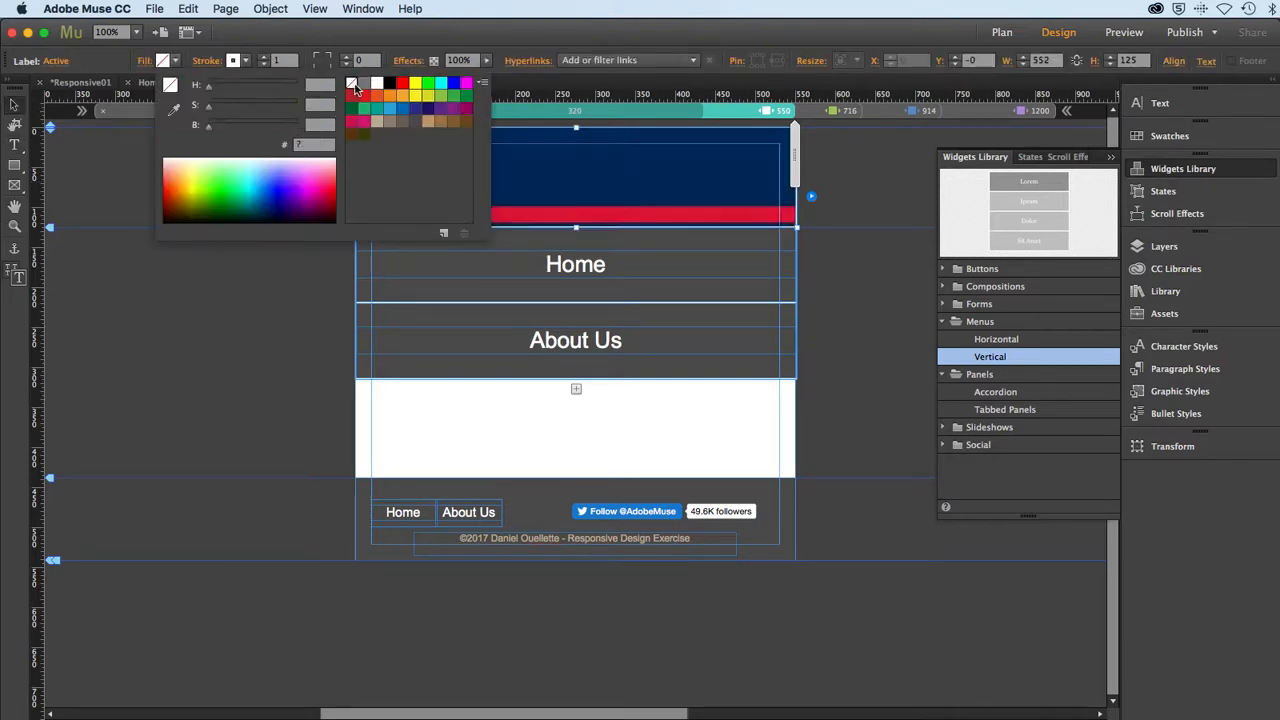
pyautogui.click(66, 66)
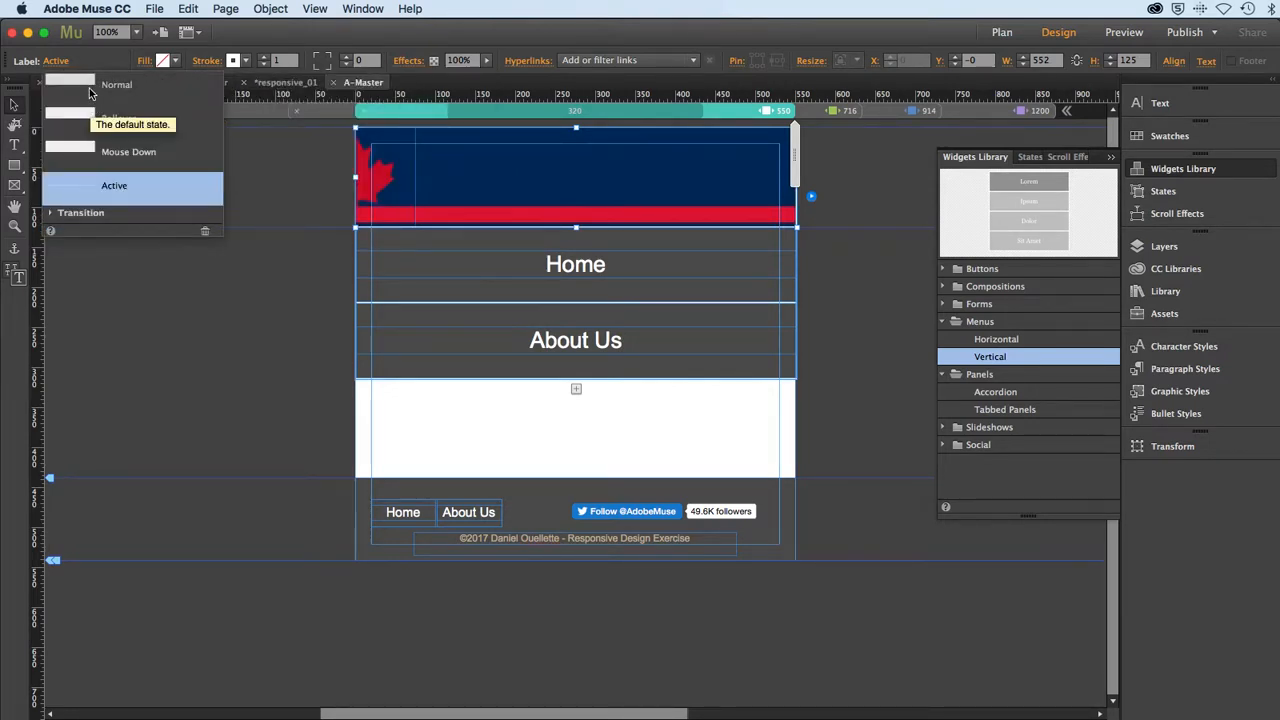
pyautogui.click(88, 89)
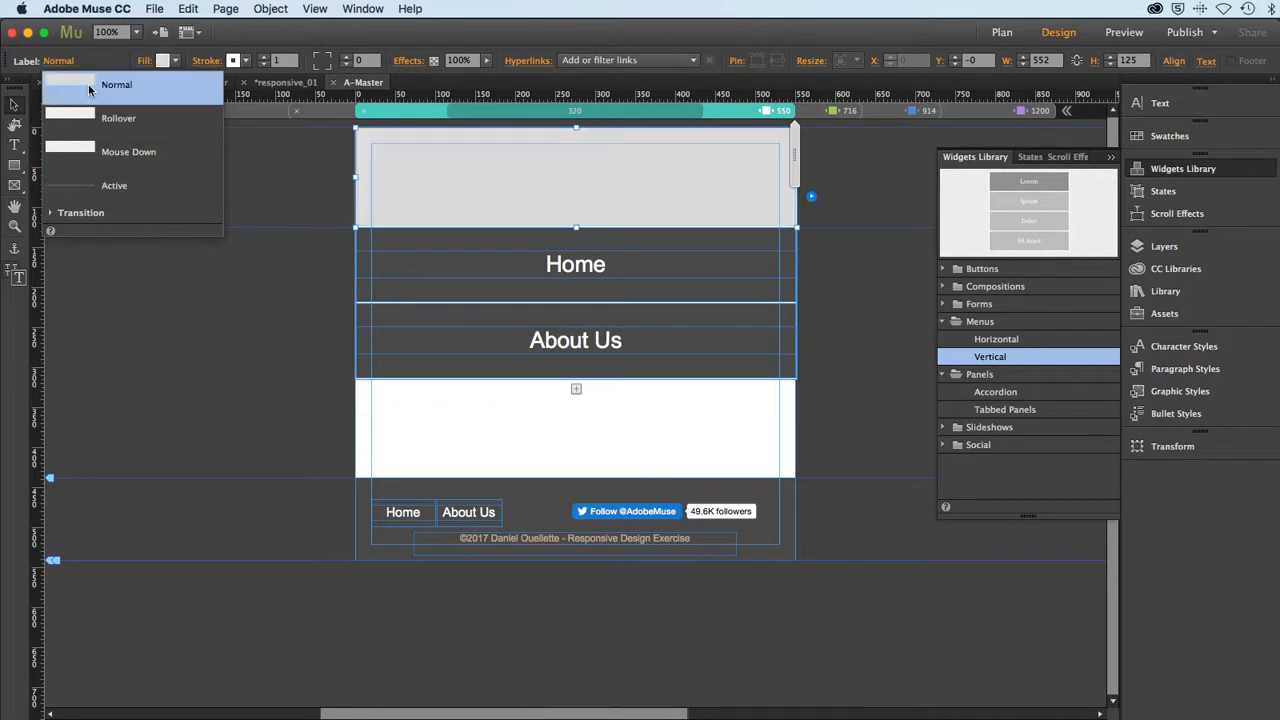
pyautogui.click(175, 61)
pyautogui.click(350, 84)
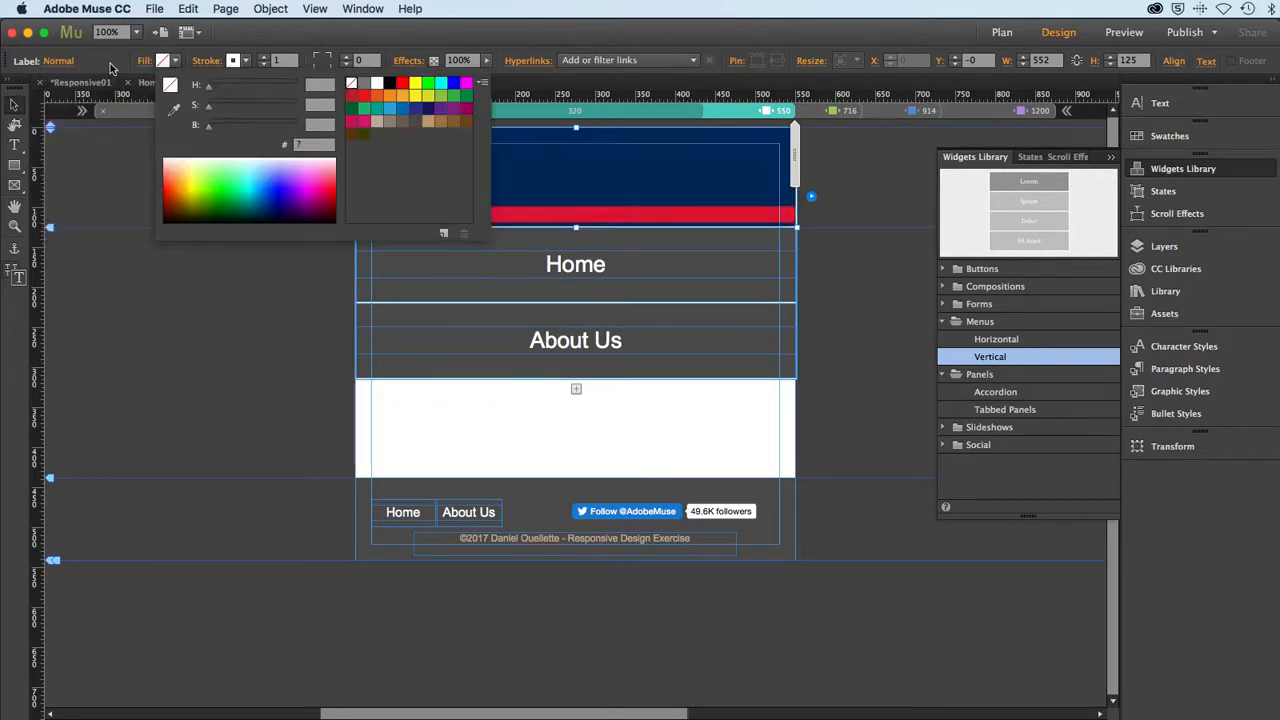
# Step: Set the accordion label's fill to none in its Rollover state and switch to its Mouse Down state
pyautogui.click(70, 64)
pyautogui.click(95, 118)
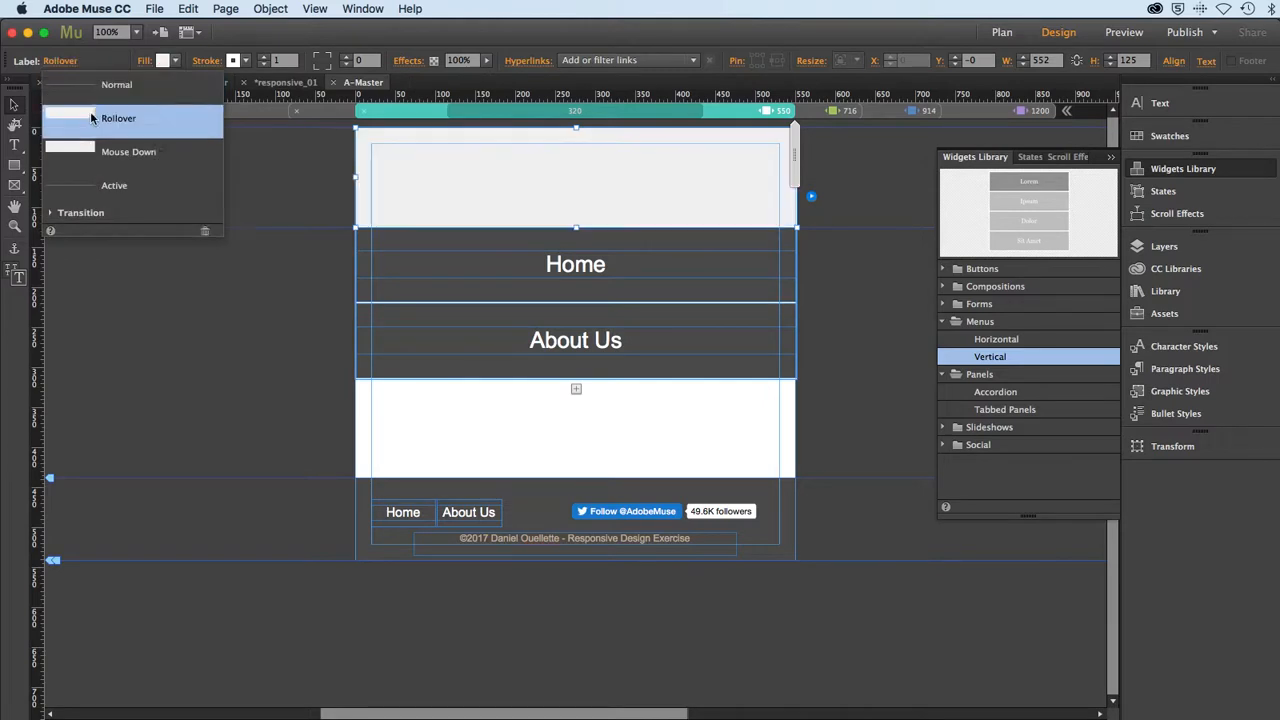
pyautogui.click(178, 61)
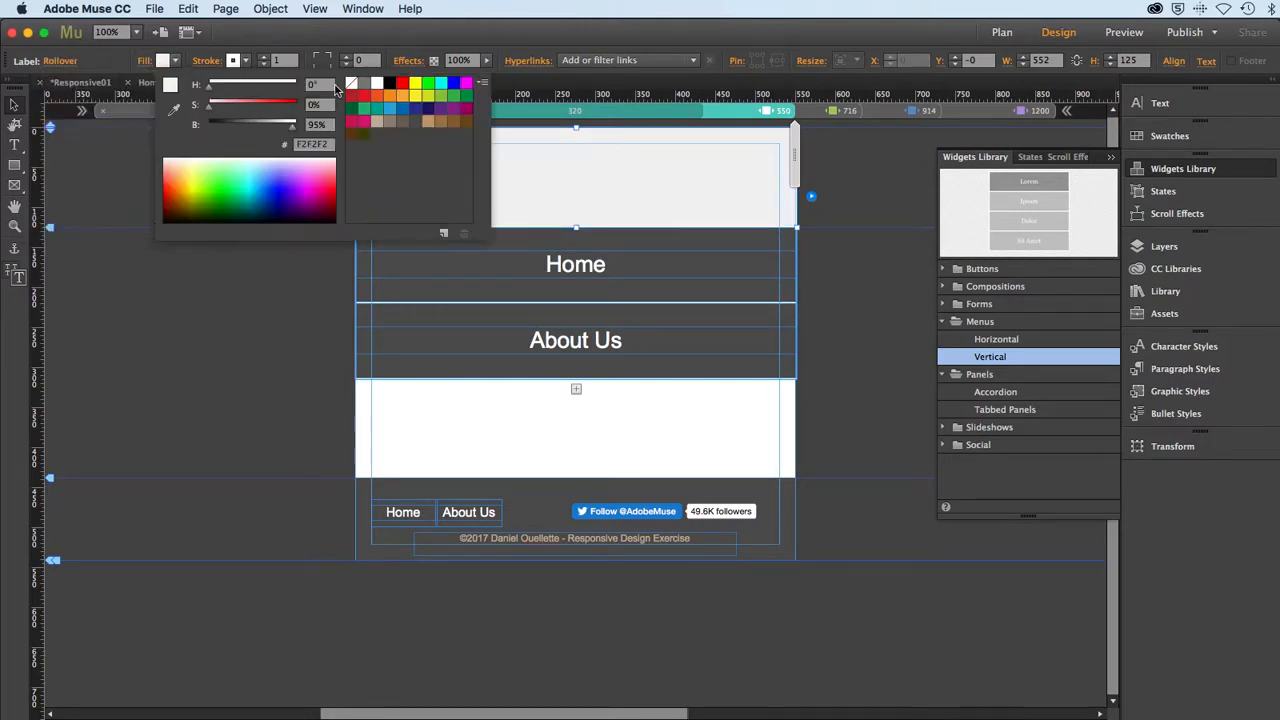
pyautogui.click(351, 86)
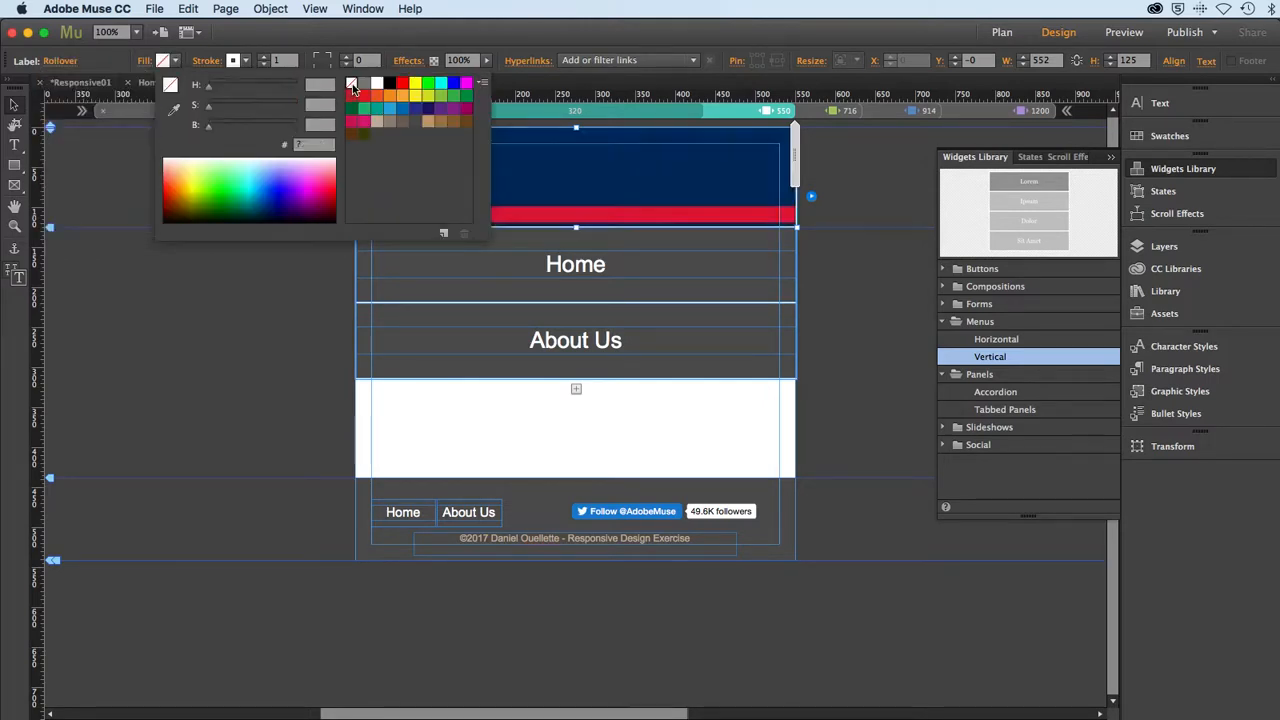
pyautogui.click(70, 64)
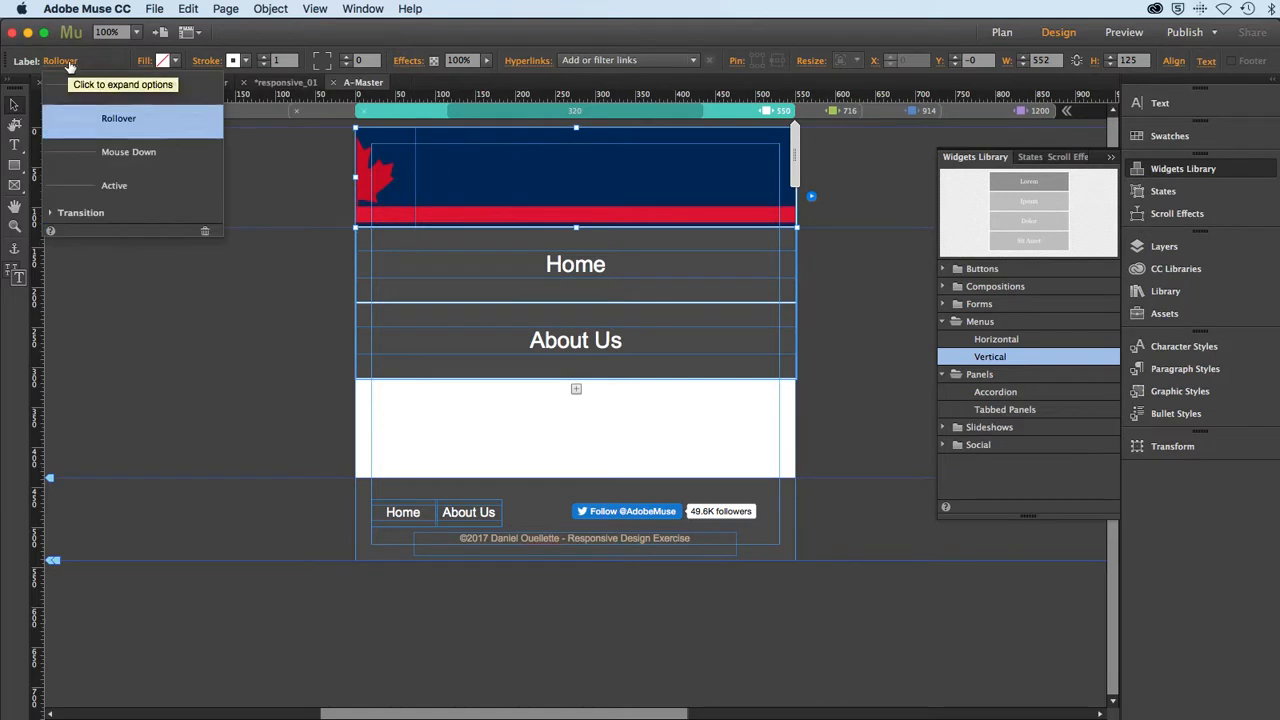
pyautogui.click(107, 155)
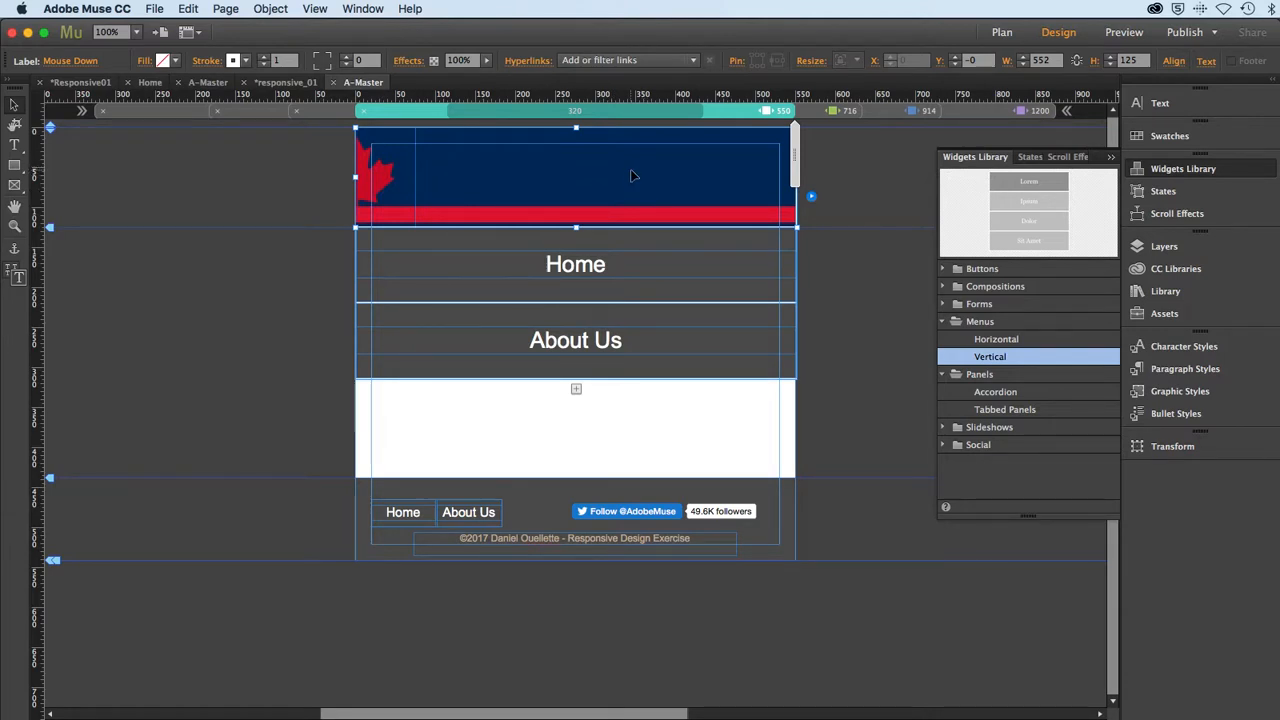
# Step: Draw a thin rectangle about 114 by 11 px in the header's right half and fill it with red FF0000
pyautogui.click(15, 167)
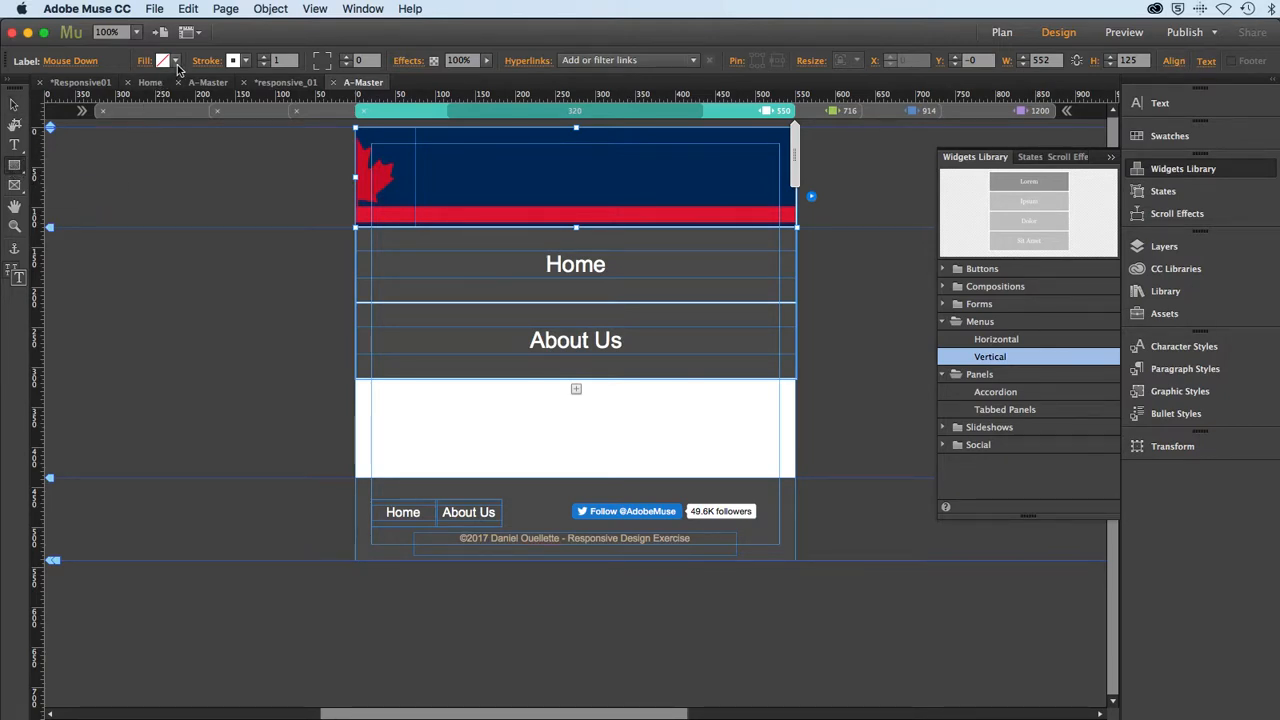
pyautogui.moveTo(641, 165); pyautogui.dragTo(733, 177)
pyautogui.moveTo(733, 170); pyautogui.dragTo(734, 171)
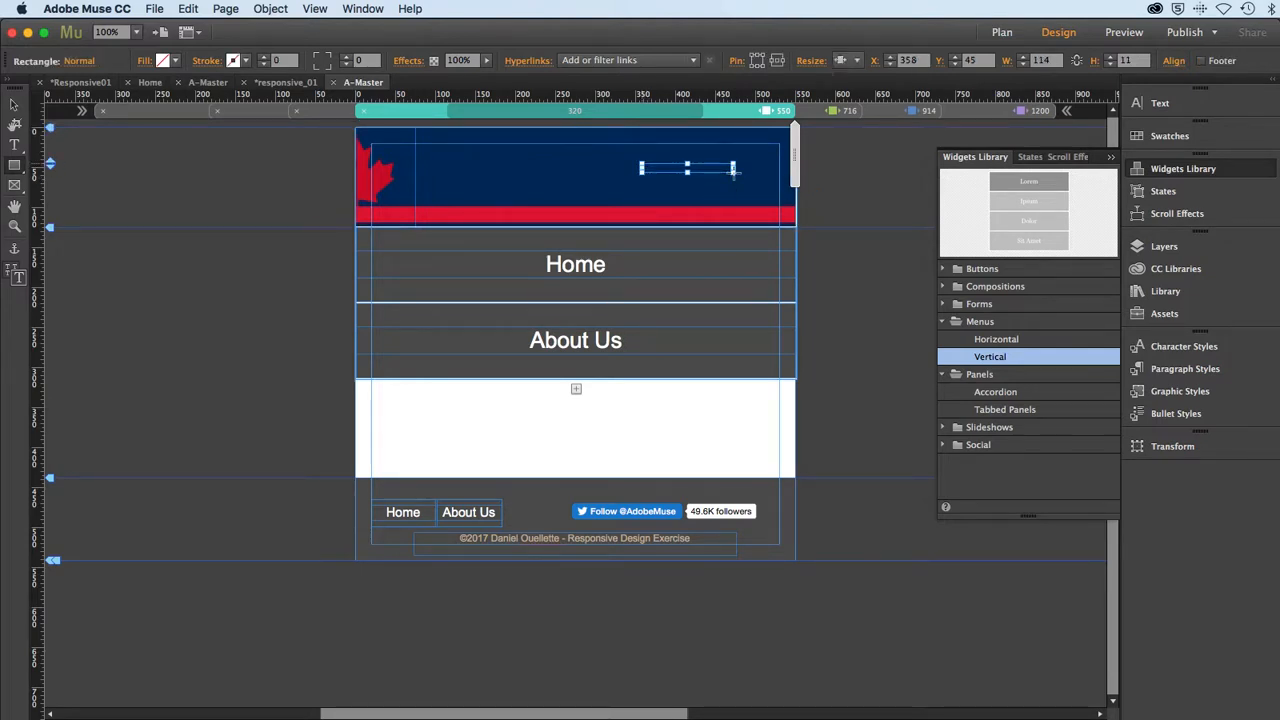
pyautogui.click(171, 61)
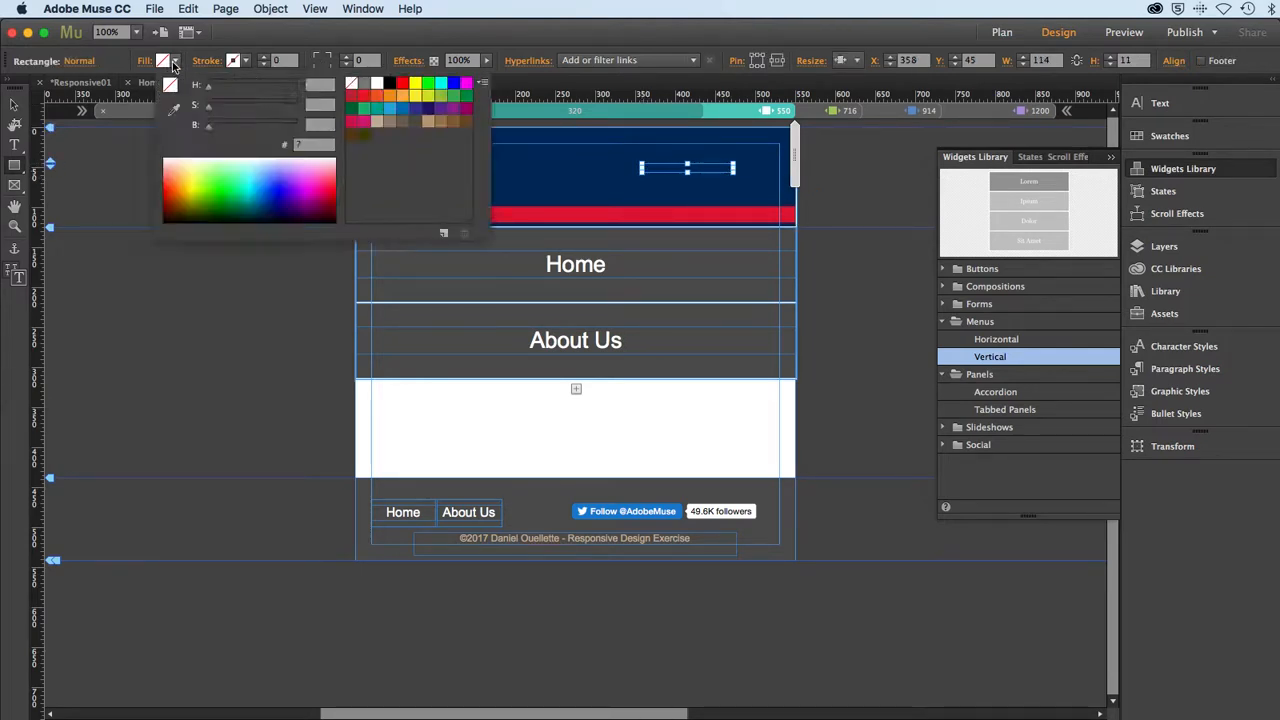
pyautogui.click(402, 82)
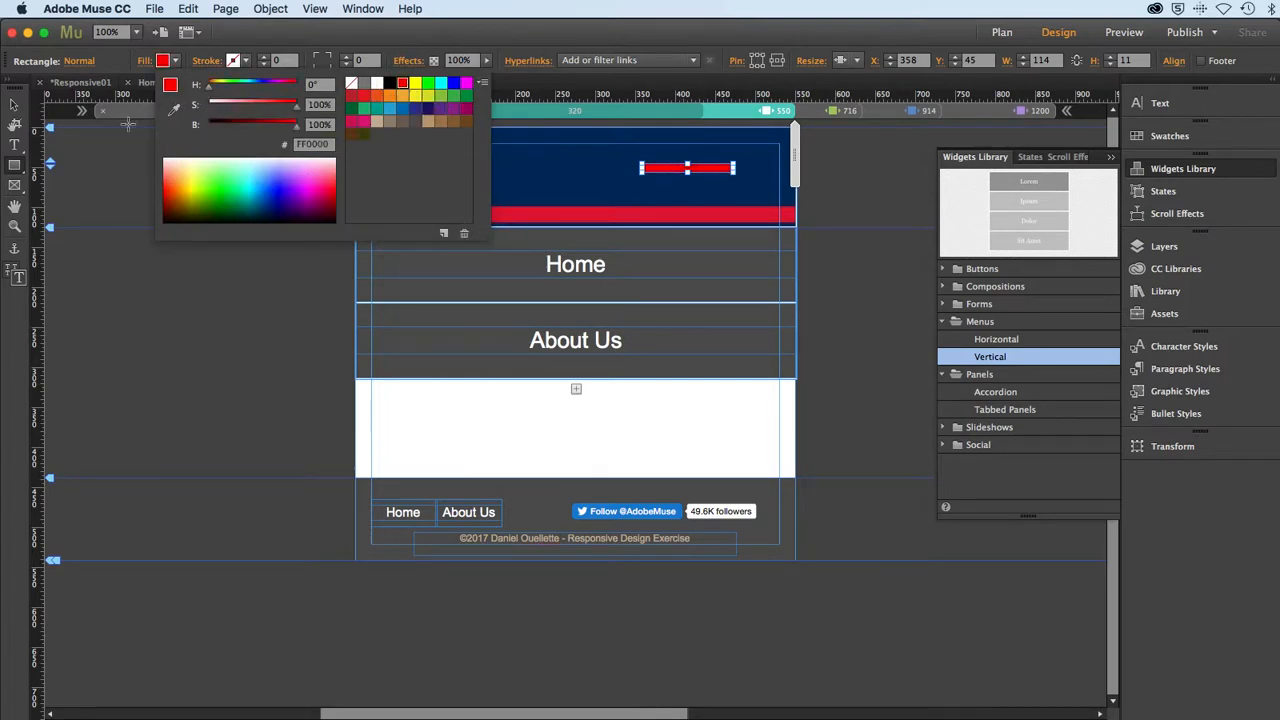
# Step: Move the red rectangle up and to the right within the header, to about X 392 and Y 30
pyautogui.click(15, 112)
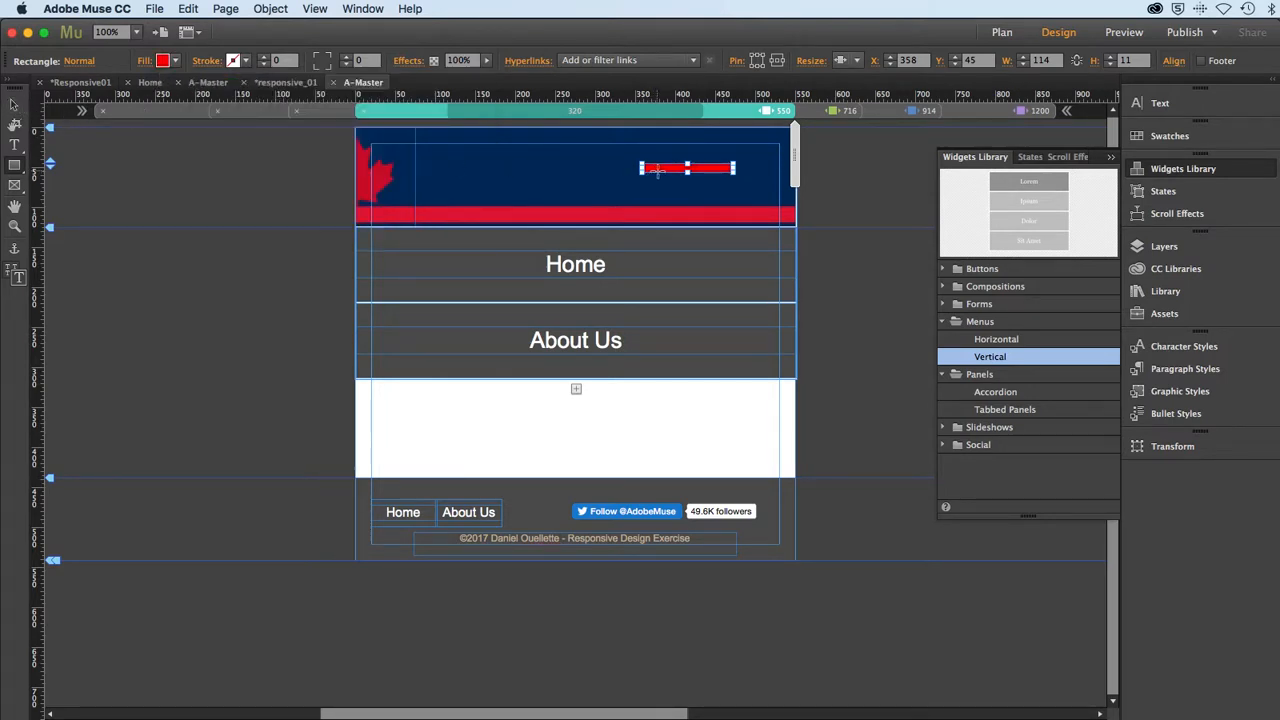
pyautogui.click(14, 104)
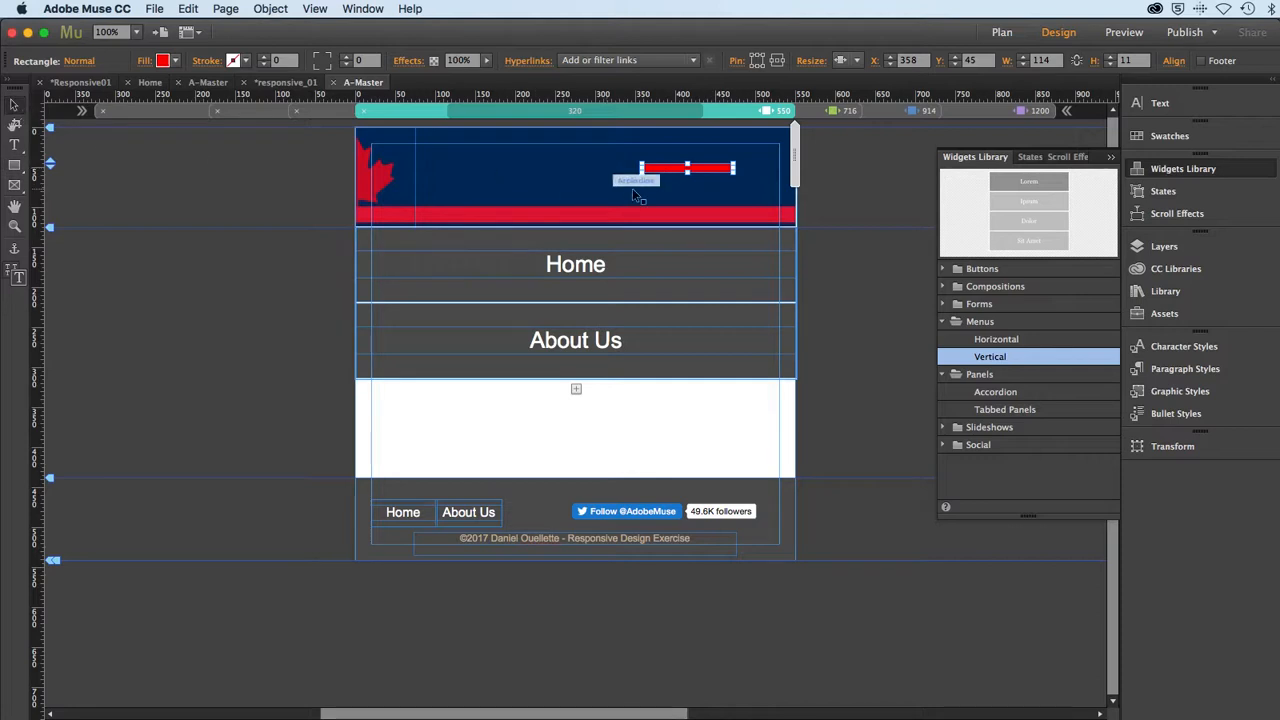
pyautogui.moveTo(662, 173); pyautogui.dragTo(688, 158)
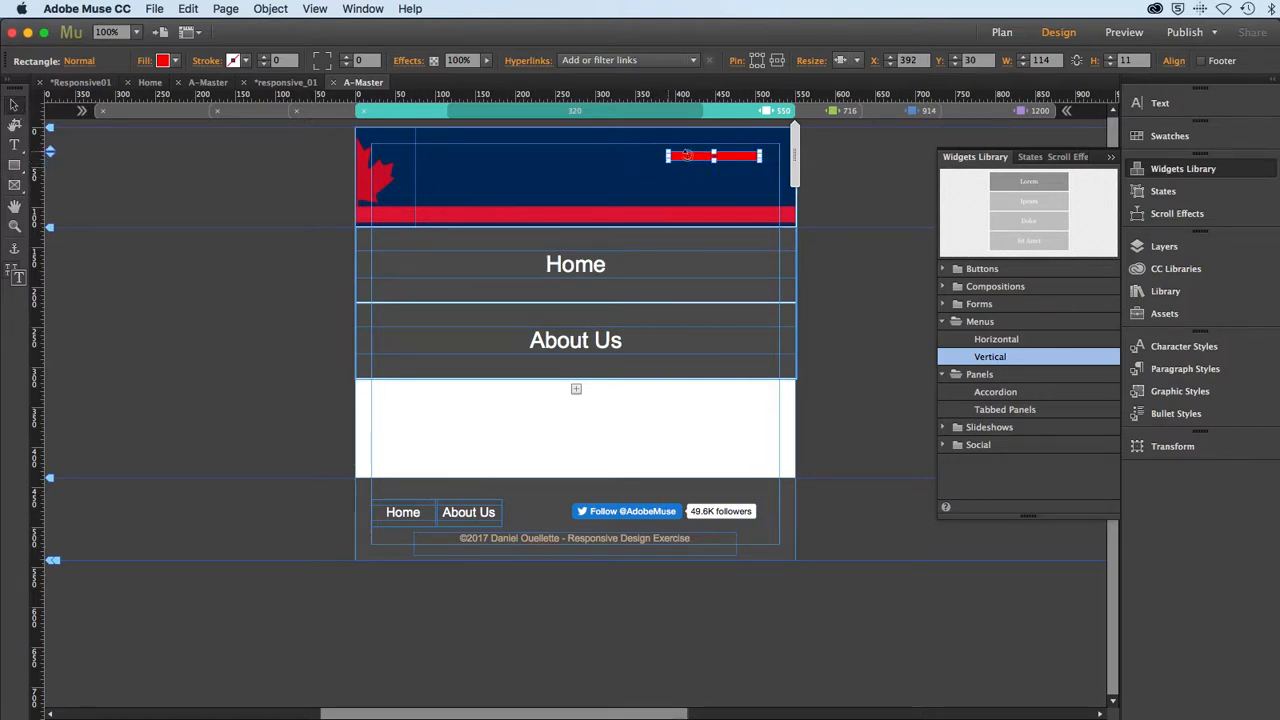
# Step: Duplicate the red bar twice below the original with even spacing, and group the three bars
pyautogui.moveTo(686, 158); pyautogui.dragTo(690, 189)
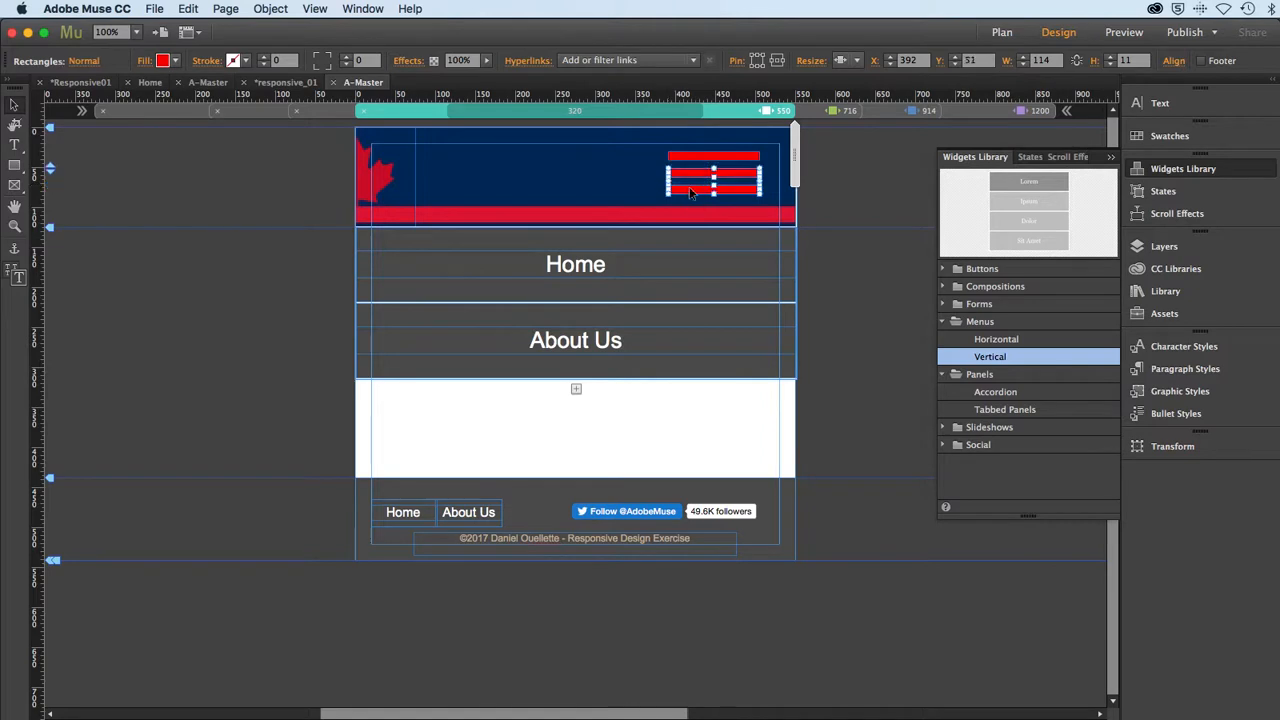
pyautogui.click(686, 158)
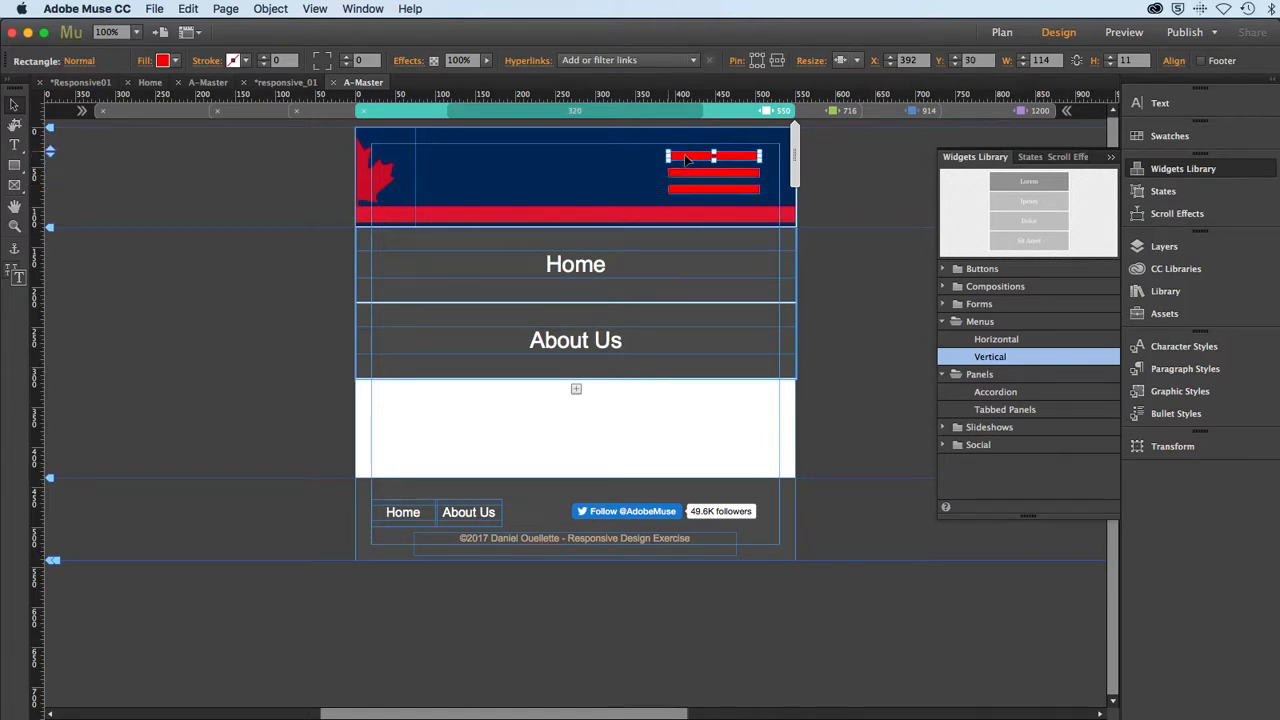
pyautogui.keyDown('shift'); pyautogui.click(688, 173); pyautogui.keyUp('shift')
pyautogui.keyDown('shift'); pyautogui.click(688, 190); pyautogui.keyUp('shift')
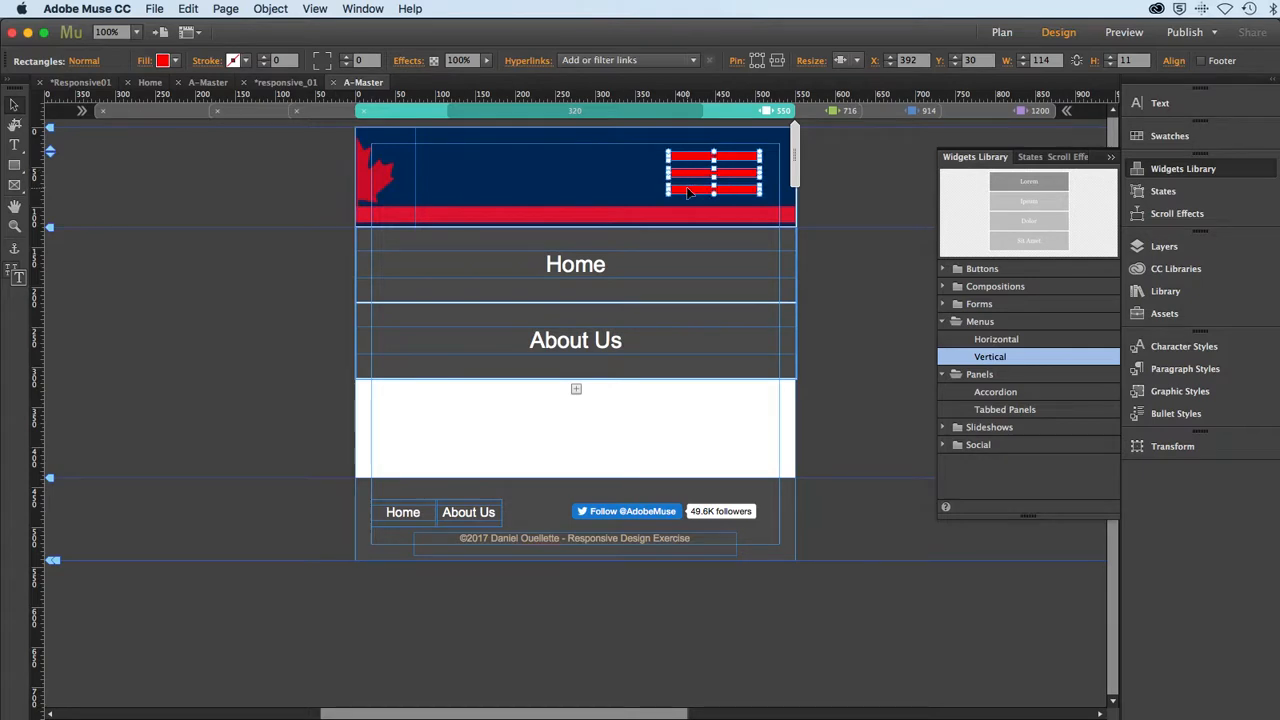
pyautogui.click(272, 9)
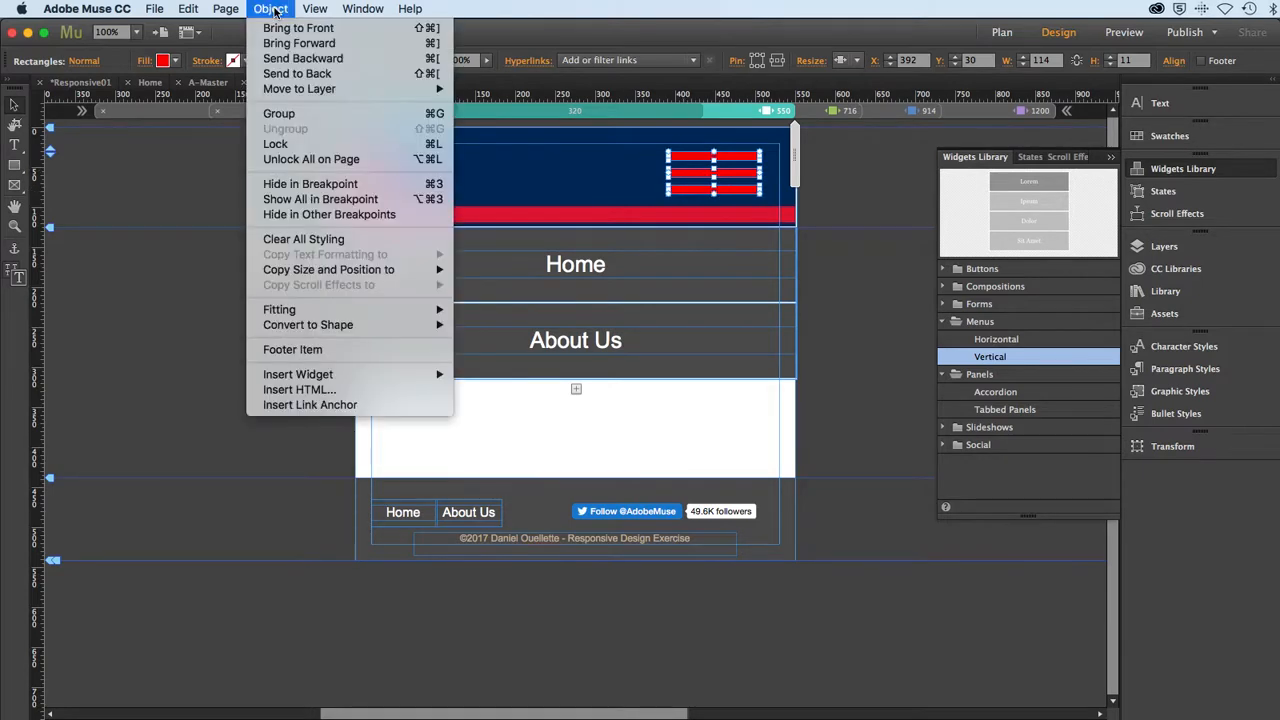
pyautogui.click(283, 114)
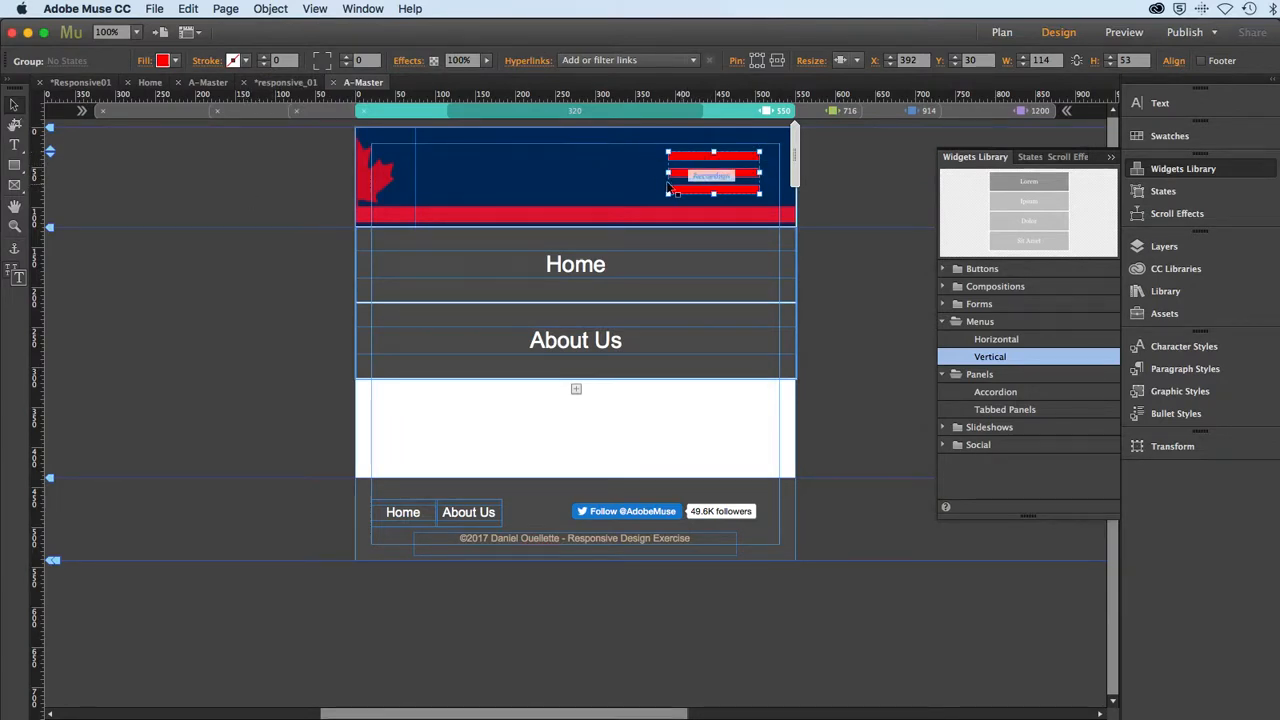
# Step: Send the group of three red bars to the back and deselect it
pyautogui.click(268, 9)
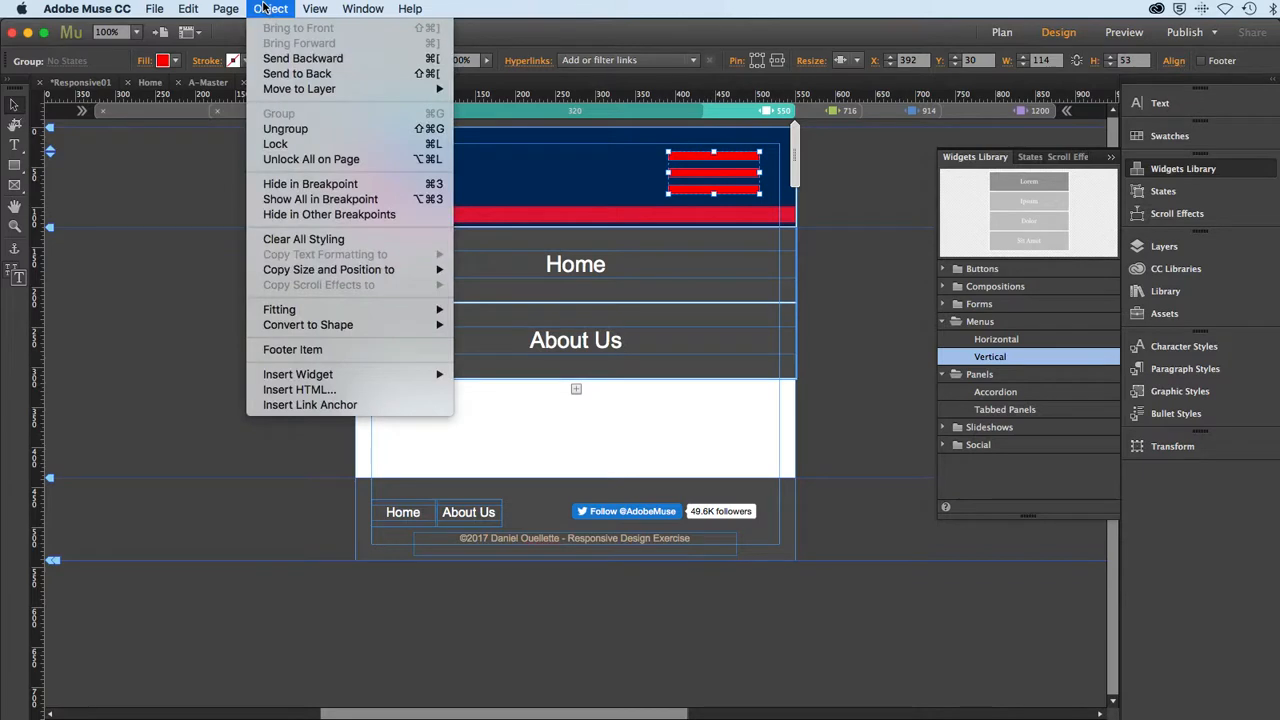
pyautogui.click(278, 74)
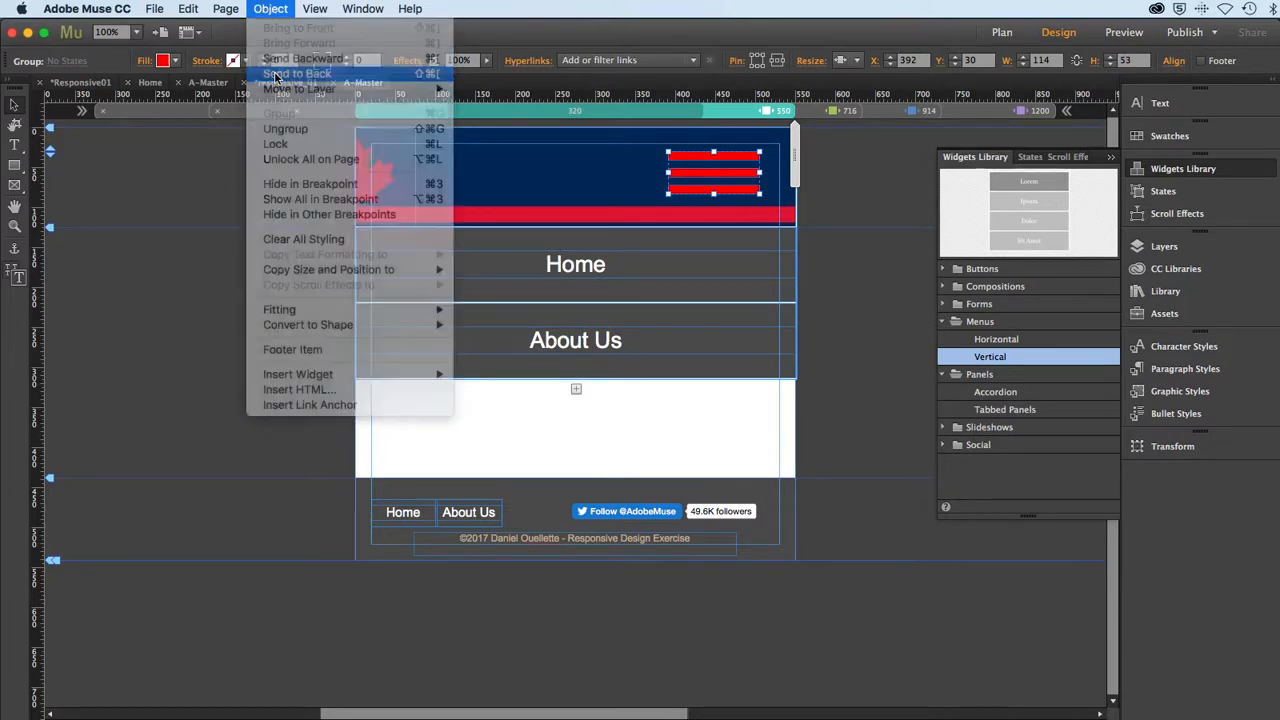
pyautogui.click(286, 191)
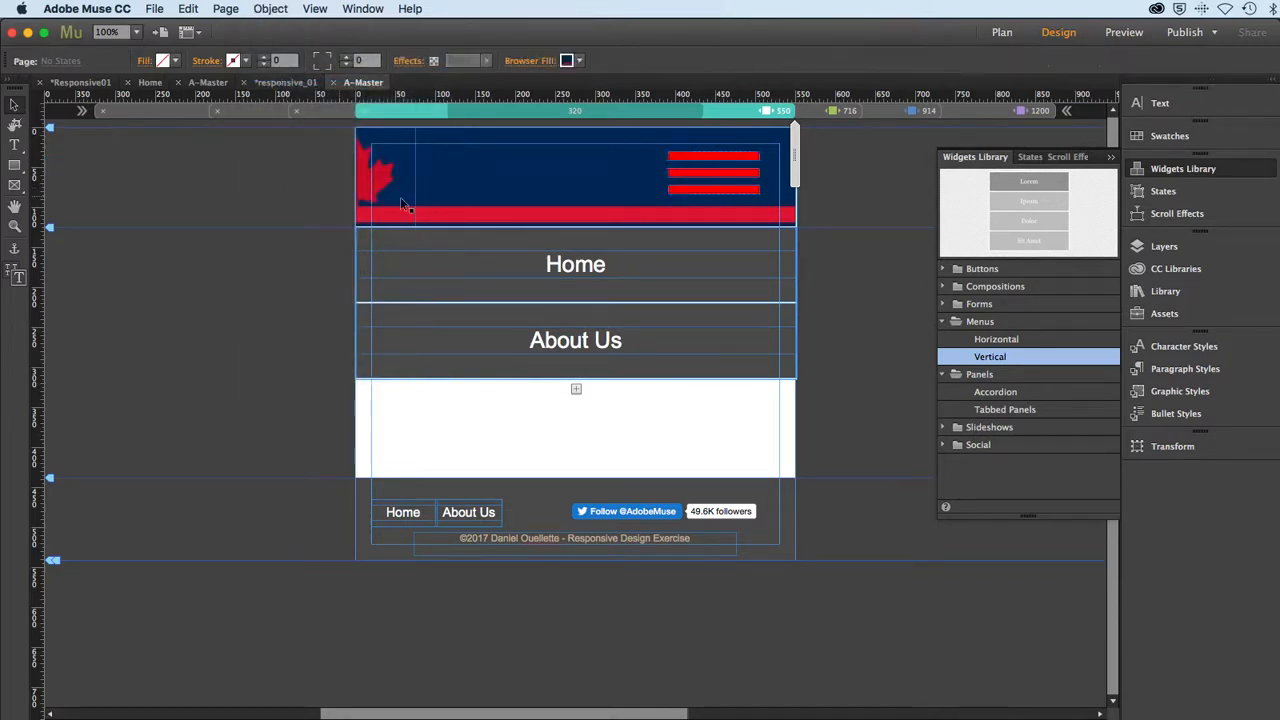
# Step: Enable Can Close All and Overlap Items Below in the header accordion's expand behavior
pyautogui.click(537, 194)
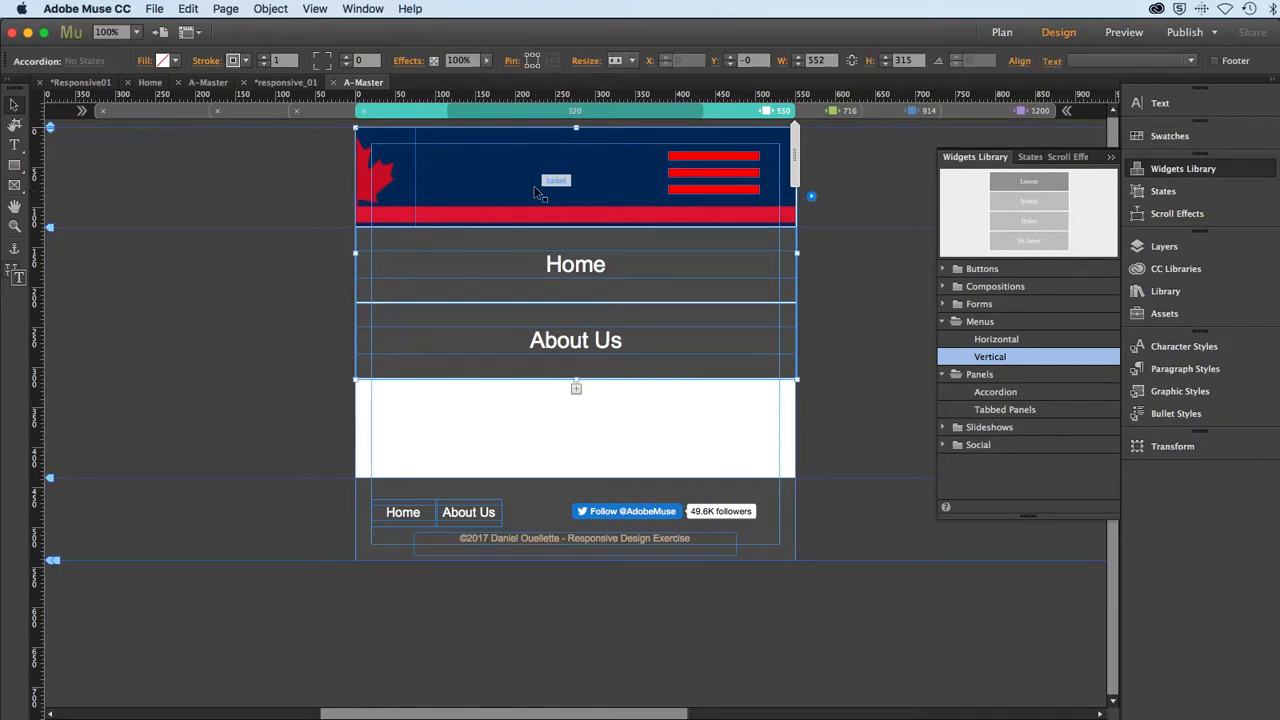
pyautogui.click(811, 197)
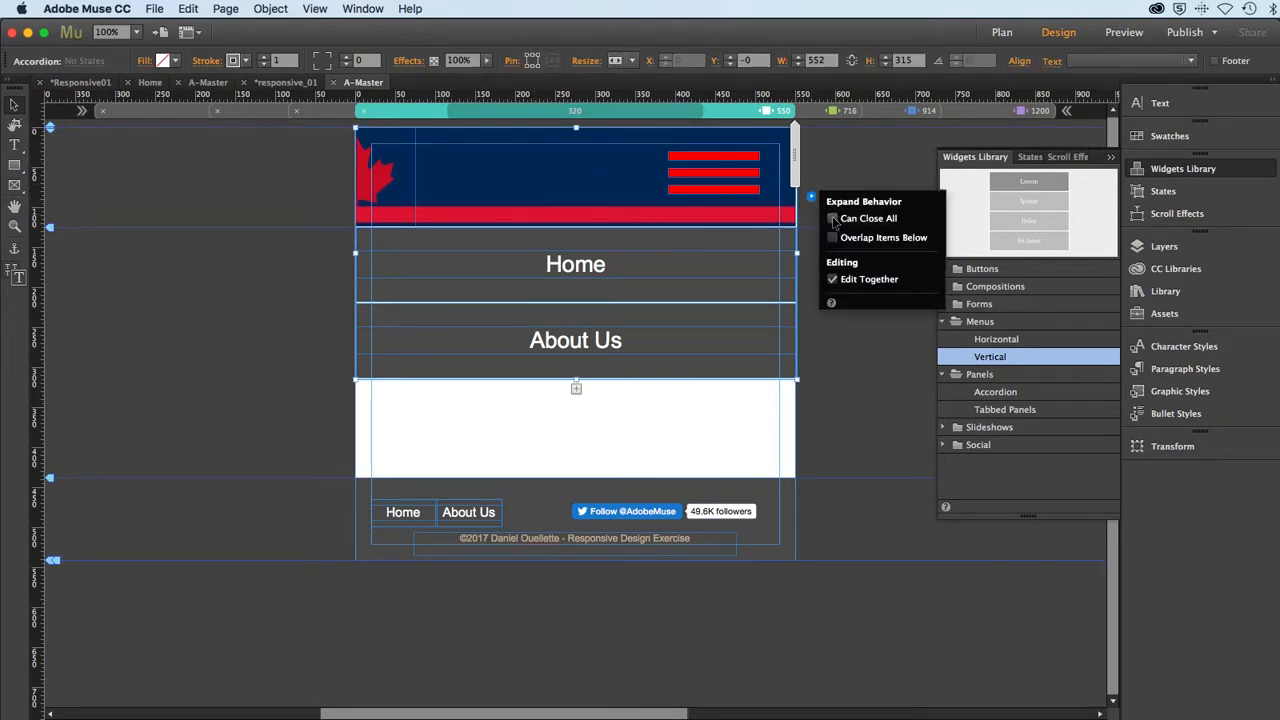
pyautogui.click(834, 219)
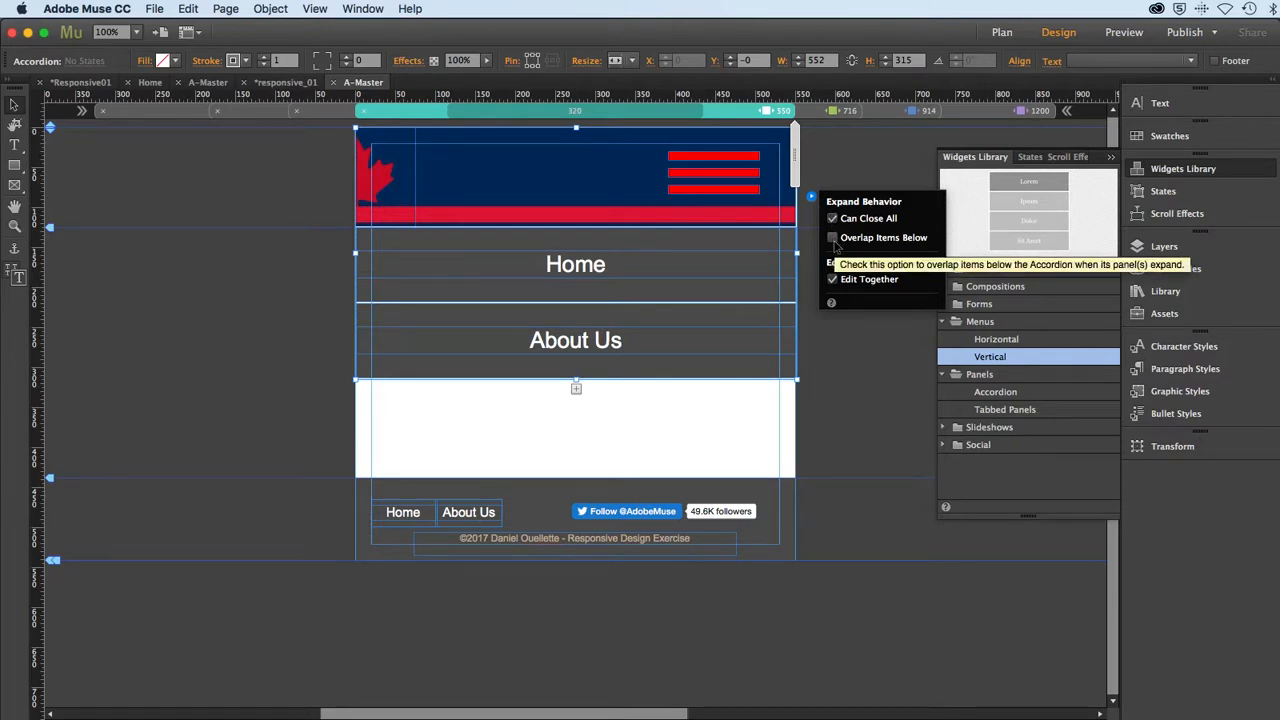
pyautogui.click(834, 238)
# Step: Toggle the accordion label open and closed to test the menu panel, leaving it collapsed
pyautogui.click(594, 189)
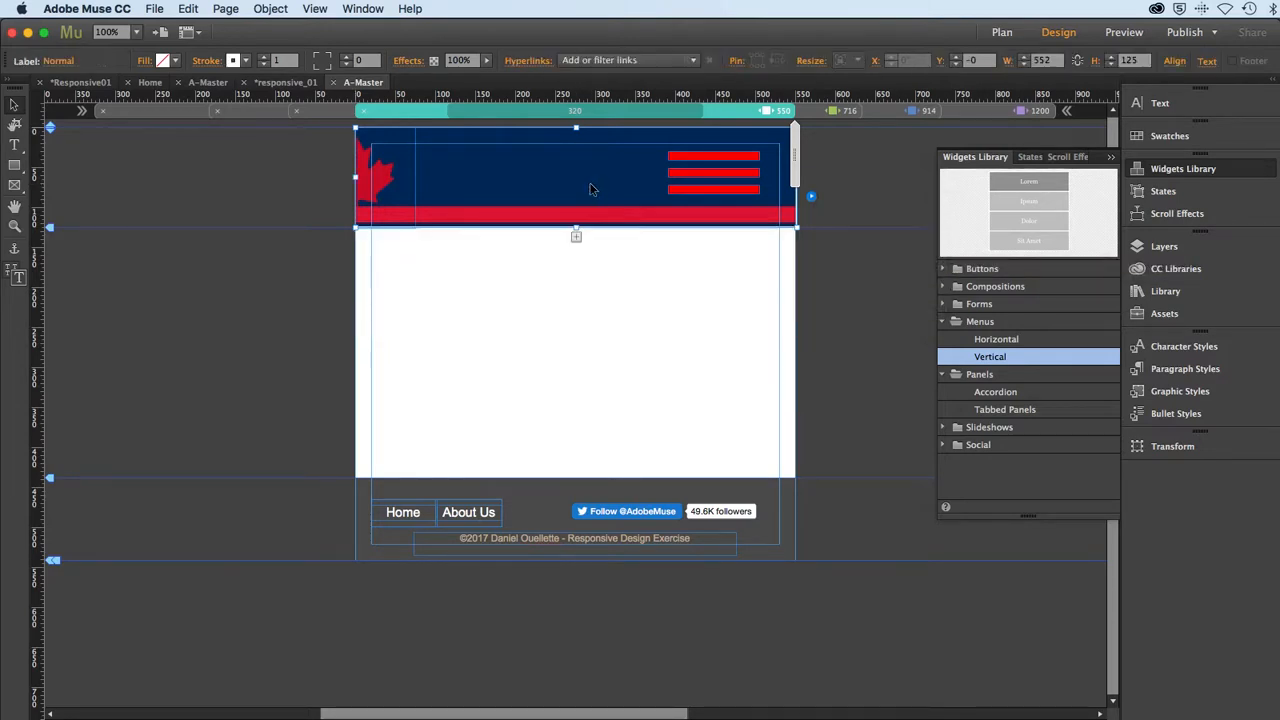
pyautogui.click(590, 189)
pyautogui.click(590, 189)
pyautogui.click(590, 189)
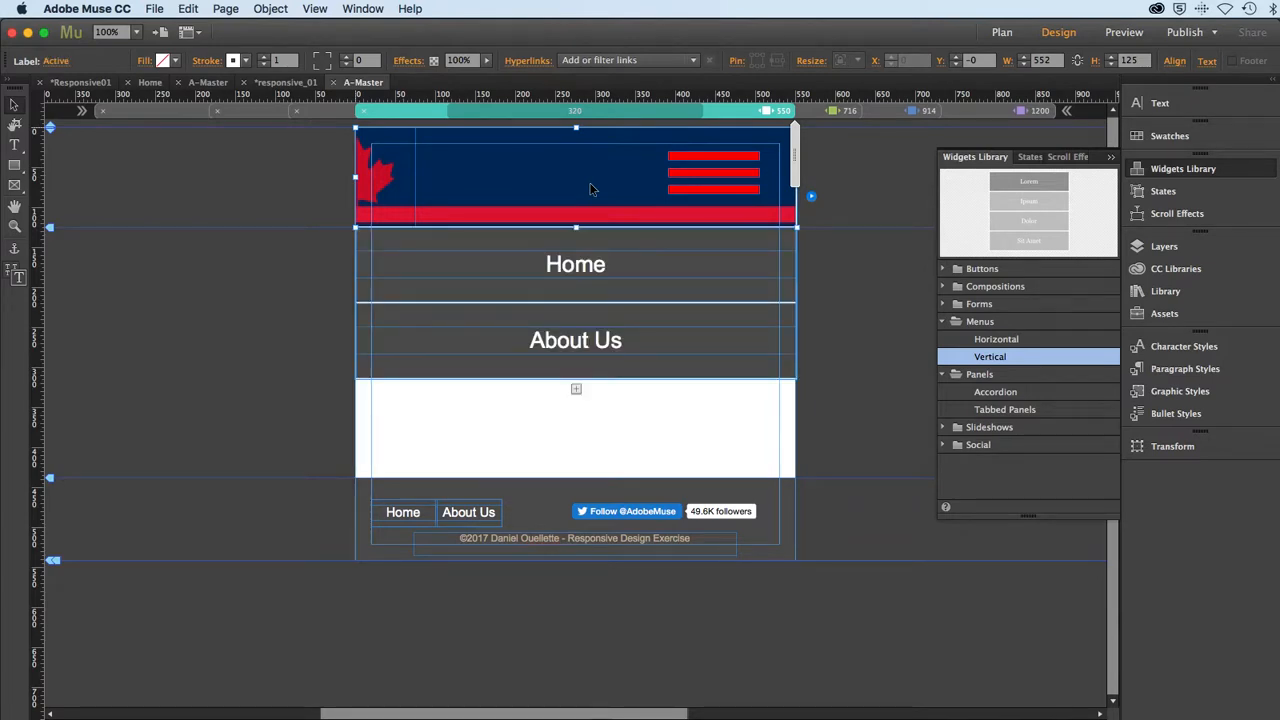
pyautogui.click(590, 189)
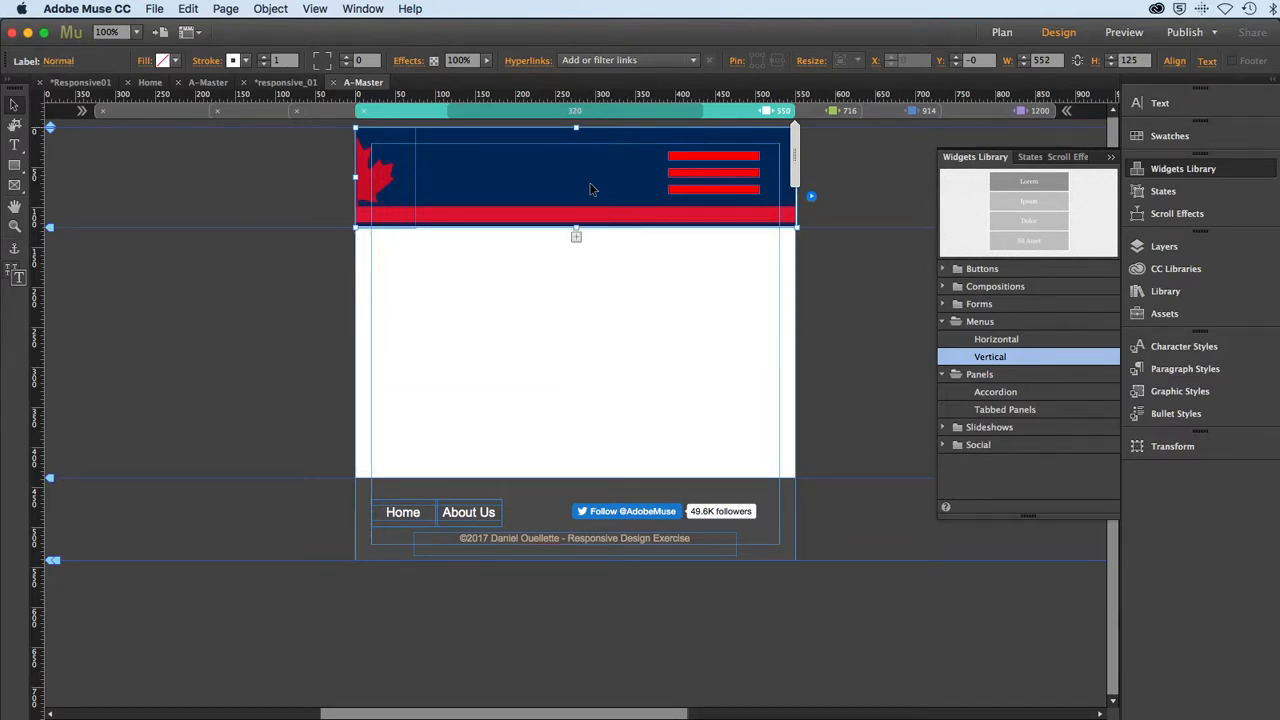
# Step: Save the site and preview the A-Master page in the browser
pyautogui.click(154, 8)
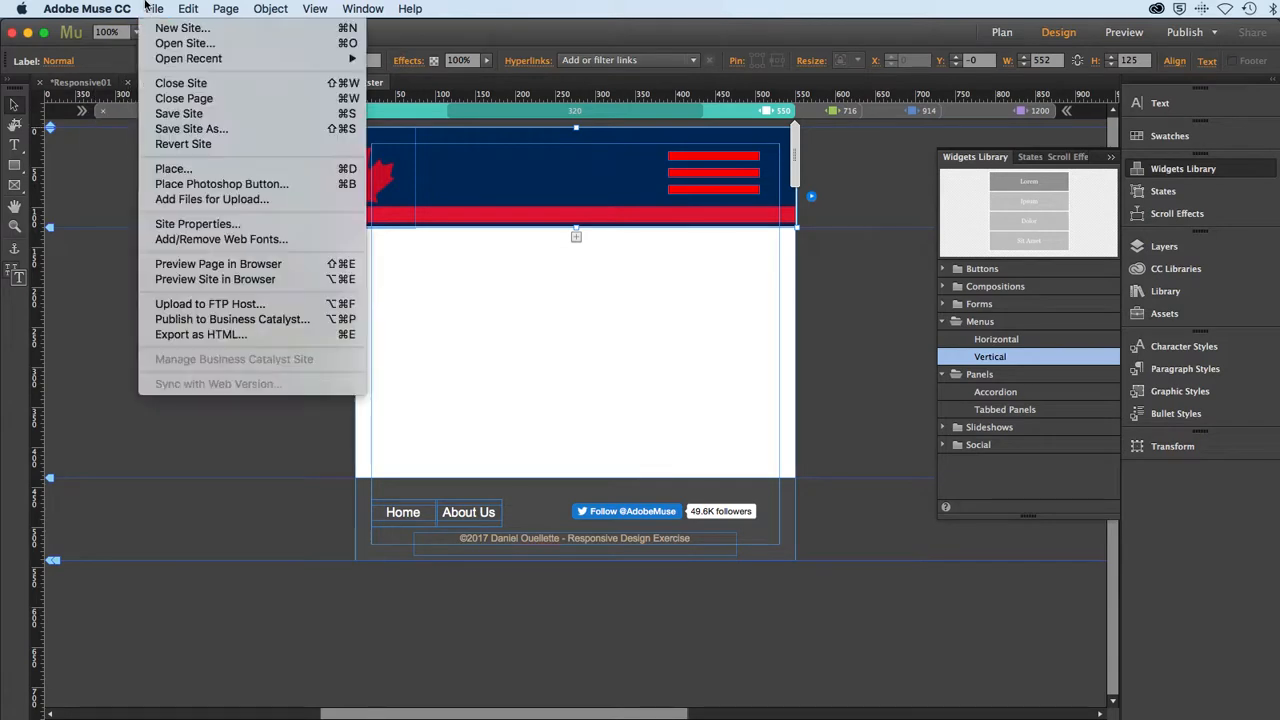
pyautogui.click(161, 114)
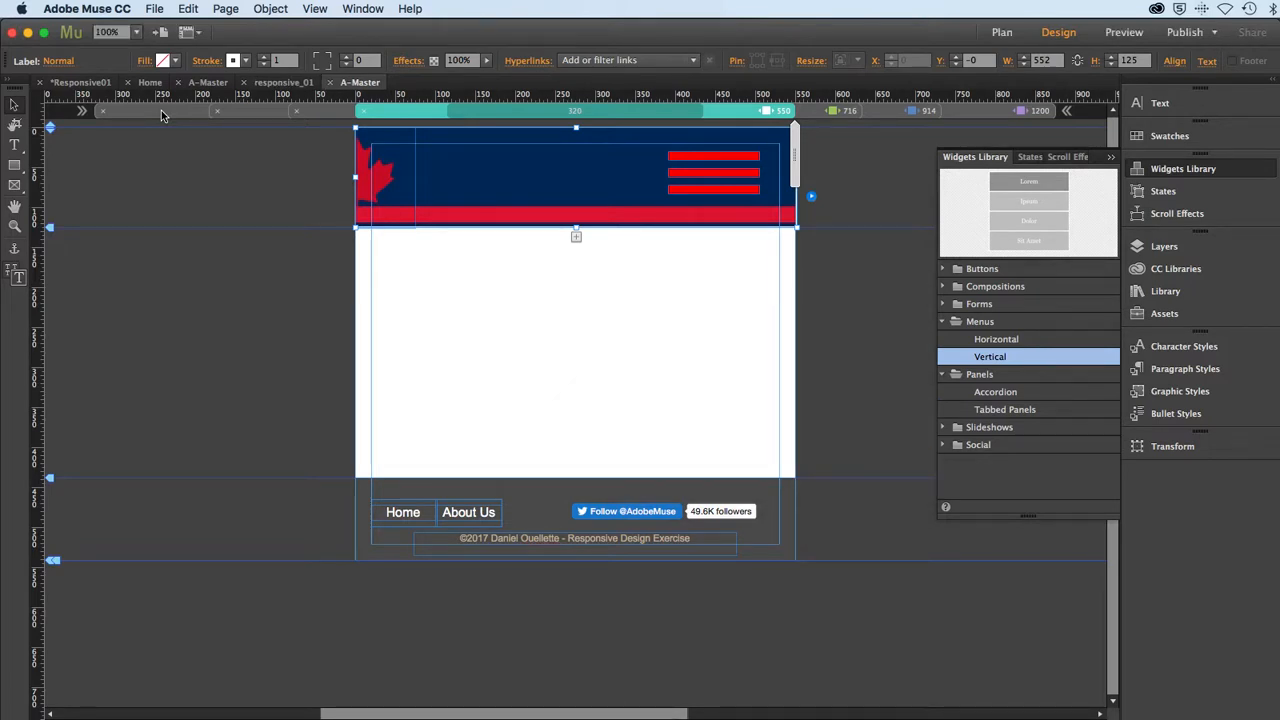
pyautogui.click(158, 8)
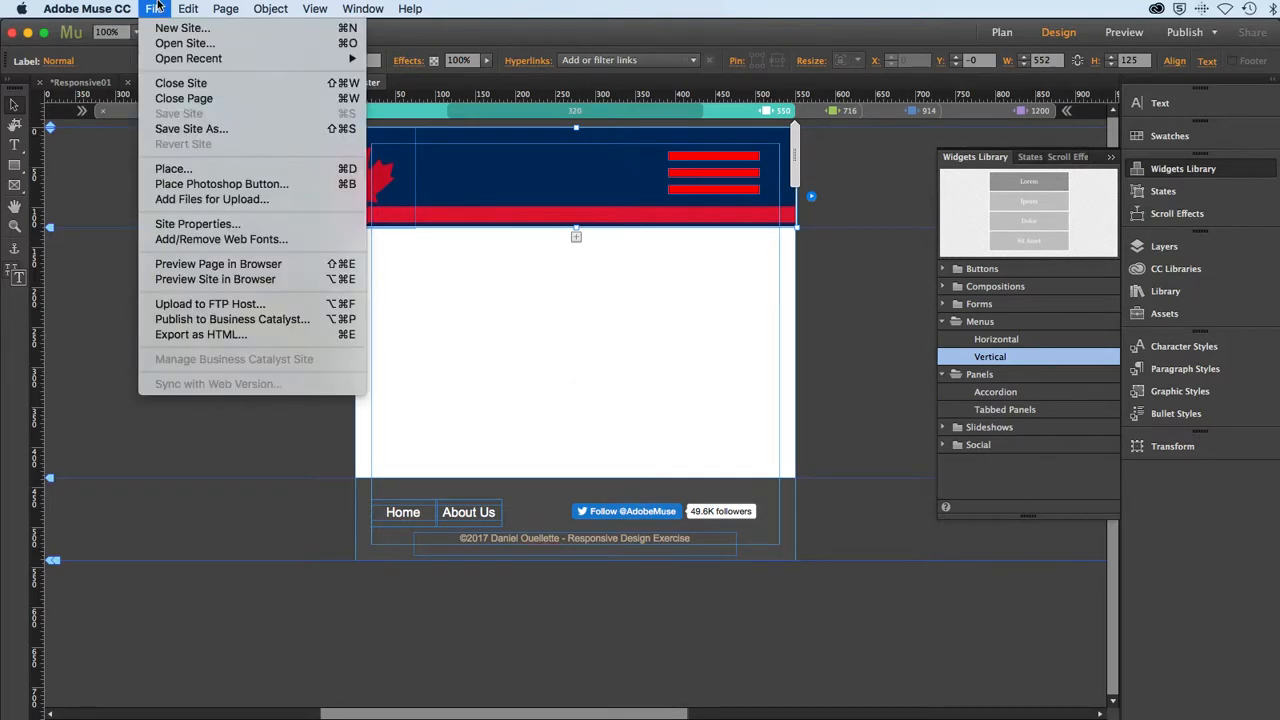
pyautogui.click(179, 266)
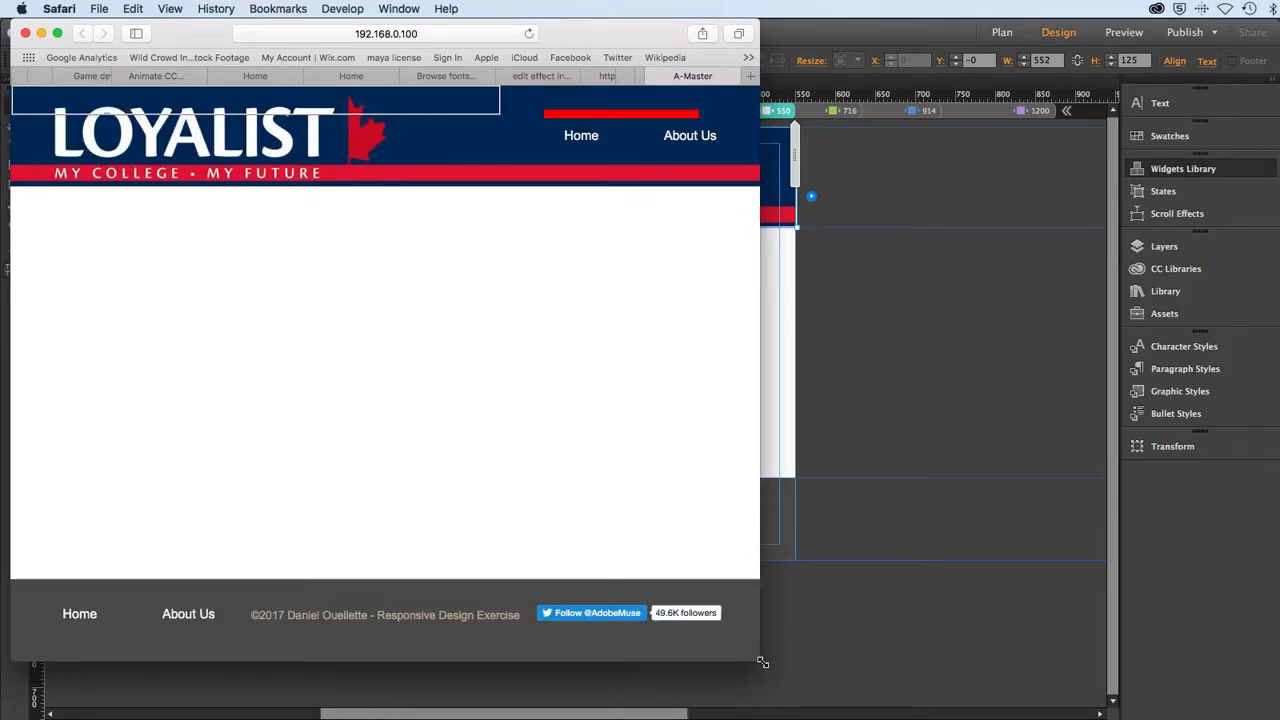
# Step: Widen and narrow the Safari window to examine the header at different breakpoints, and return to Adobe Muse
pyautogui.moveTo(763, 662); pyautogui.dragTo(1050, 667)
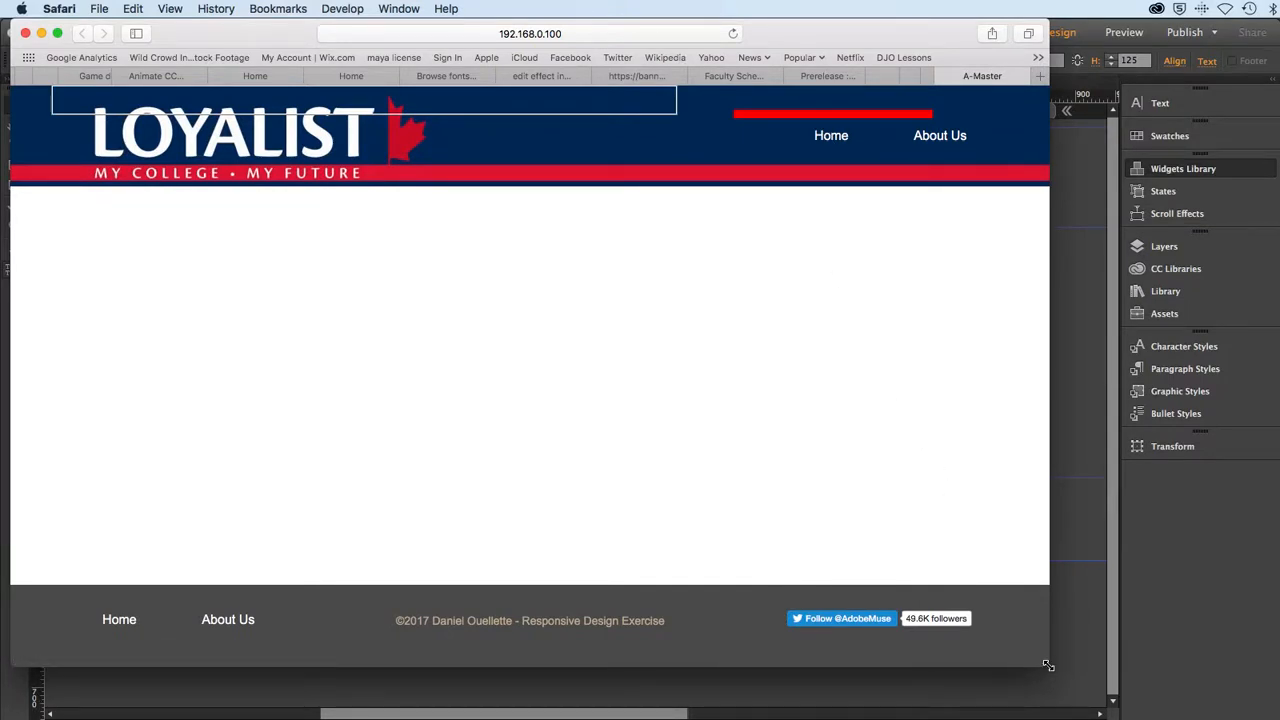
pyautogui.moveTo(1048, 665); pyautogui.dragTo(556, 633)
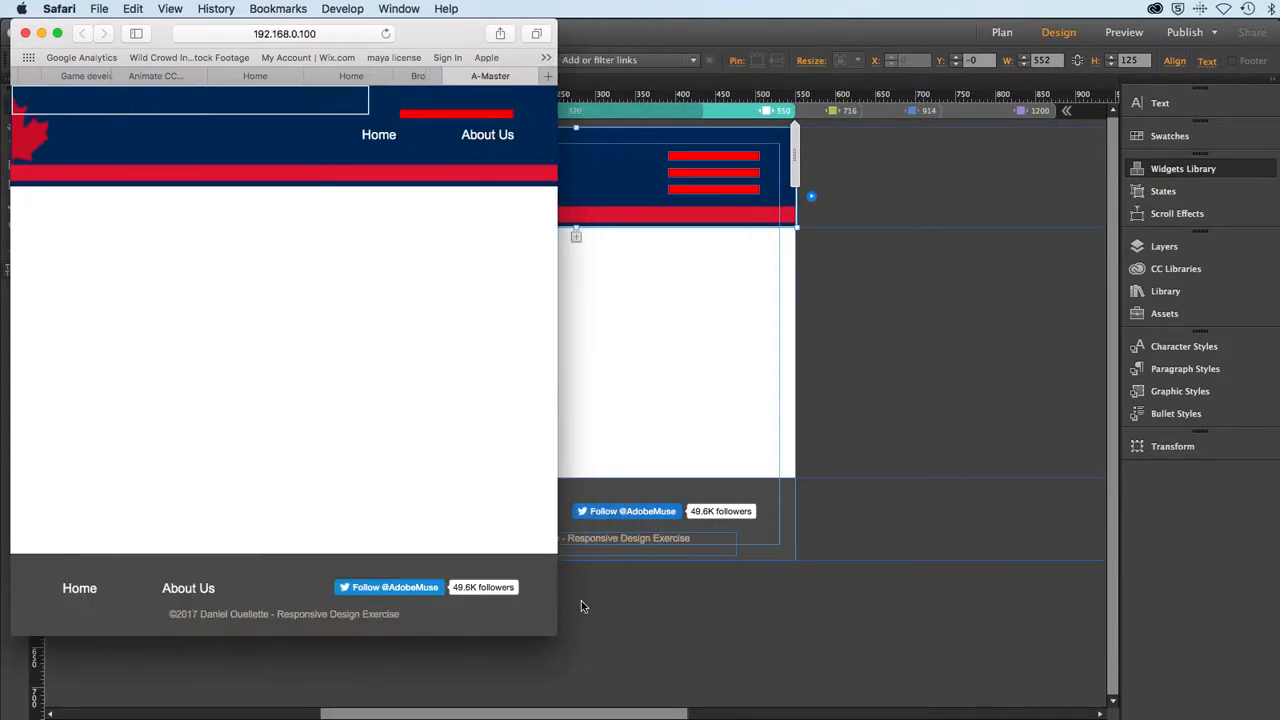
pyautogui.click(727, 626)
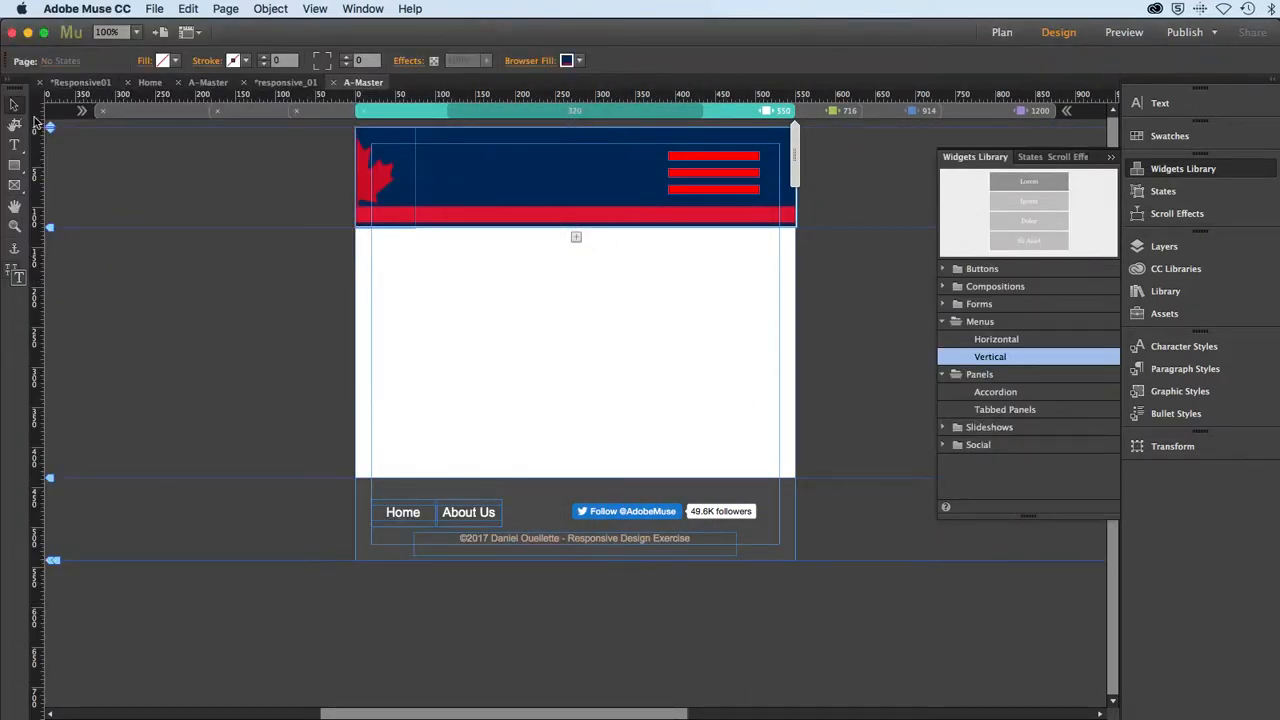
# Step: Hide the header accordion in other breakpoints
pyautogui.click(569, 200)
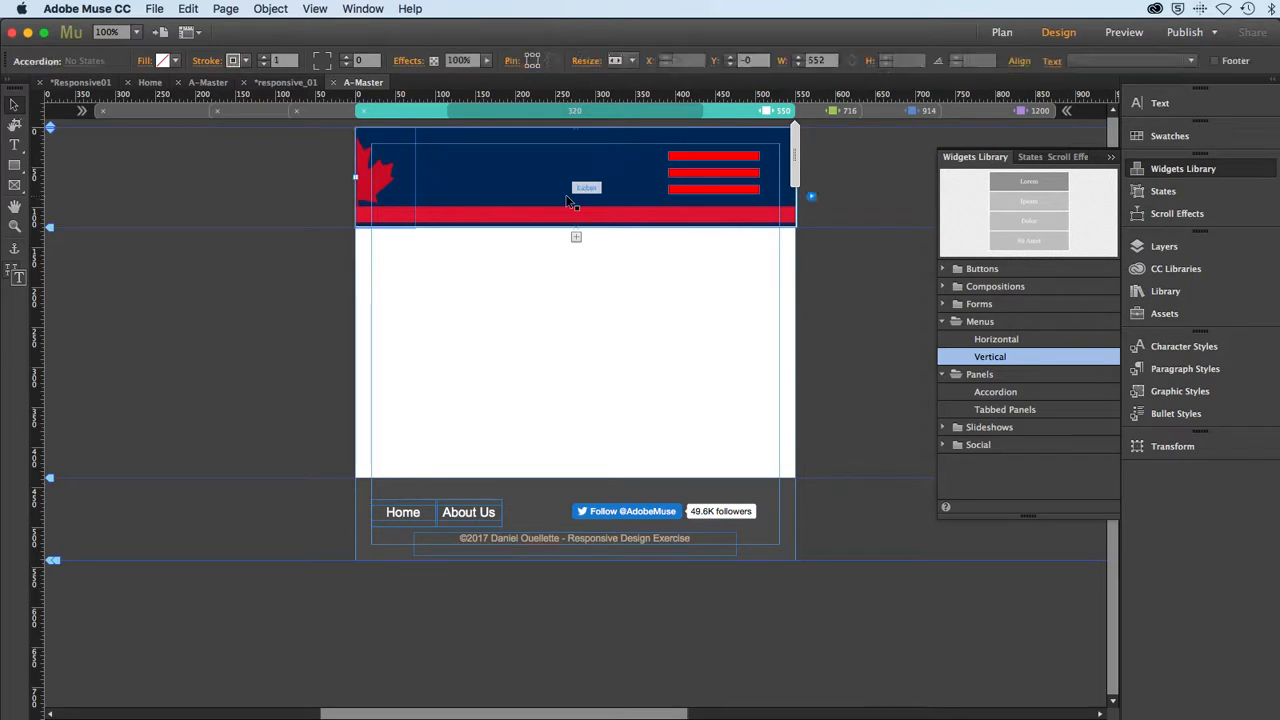
pyautogui.moveTo(569, 203); pyautogui.dragTo(516, 172)
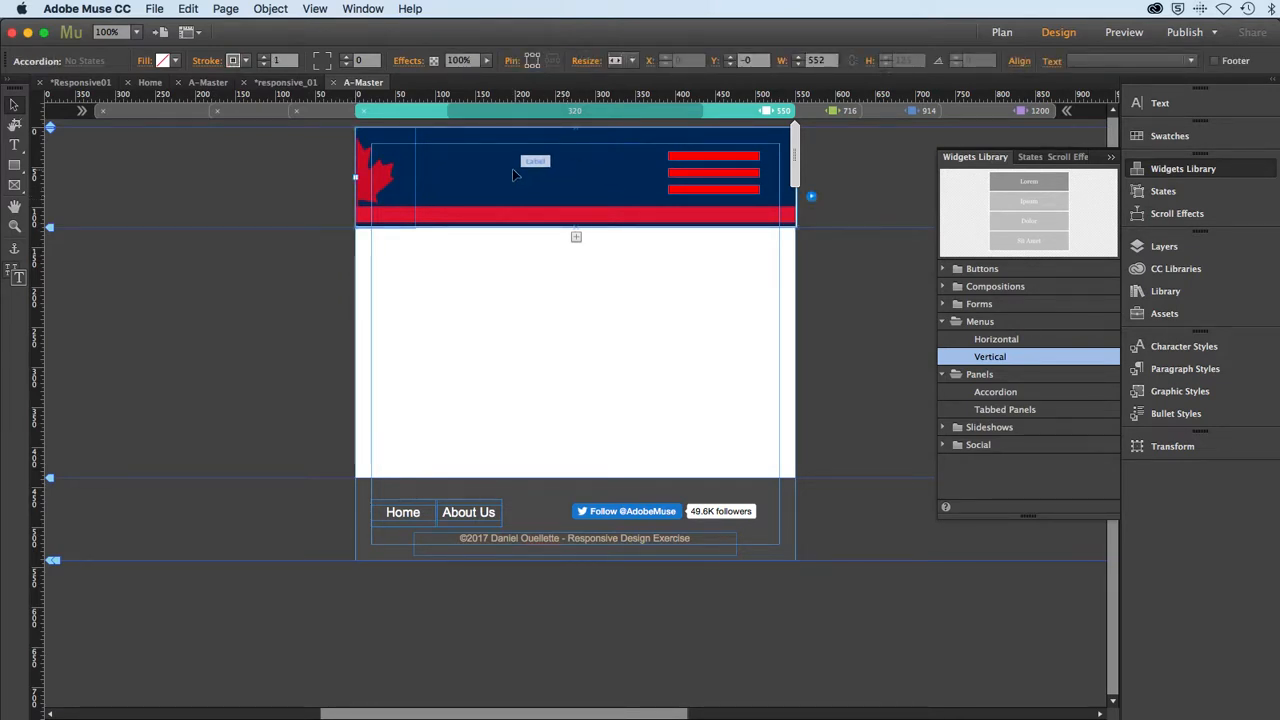
pyautogui.rightClick(516, 170)
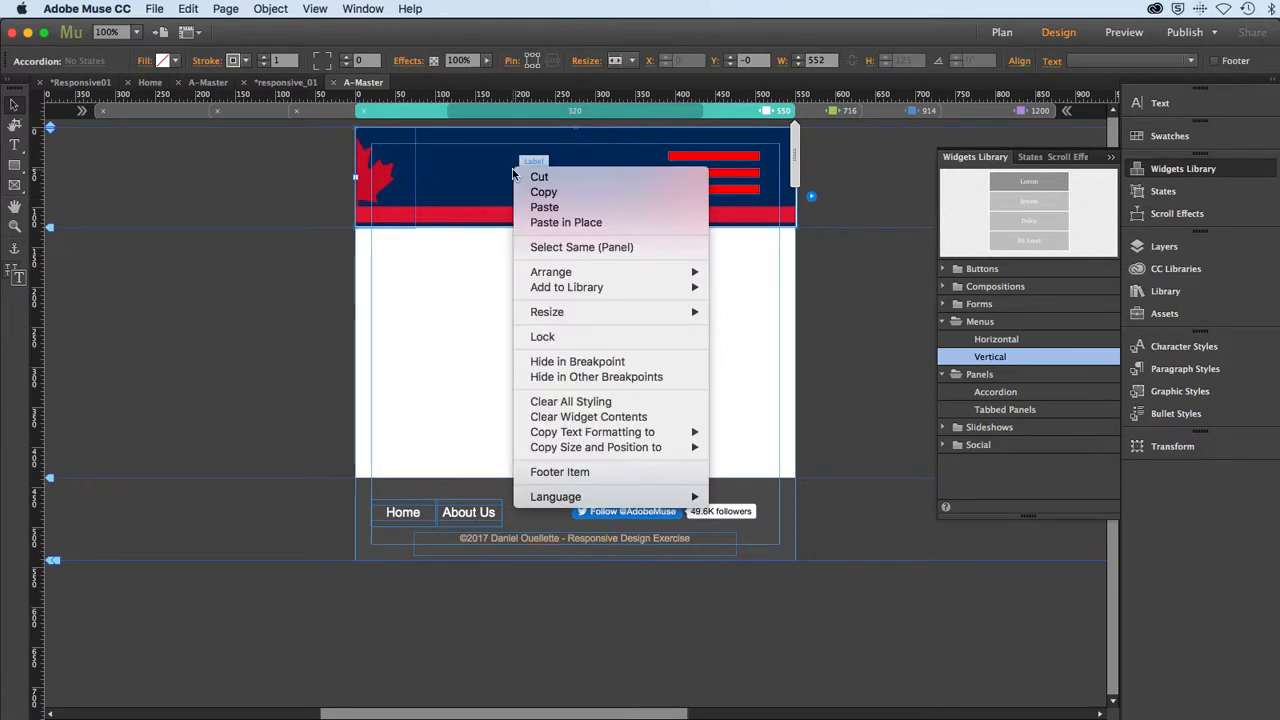
pyautogui.click(547, 377)
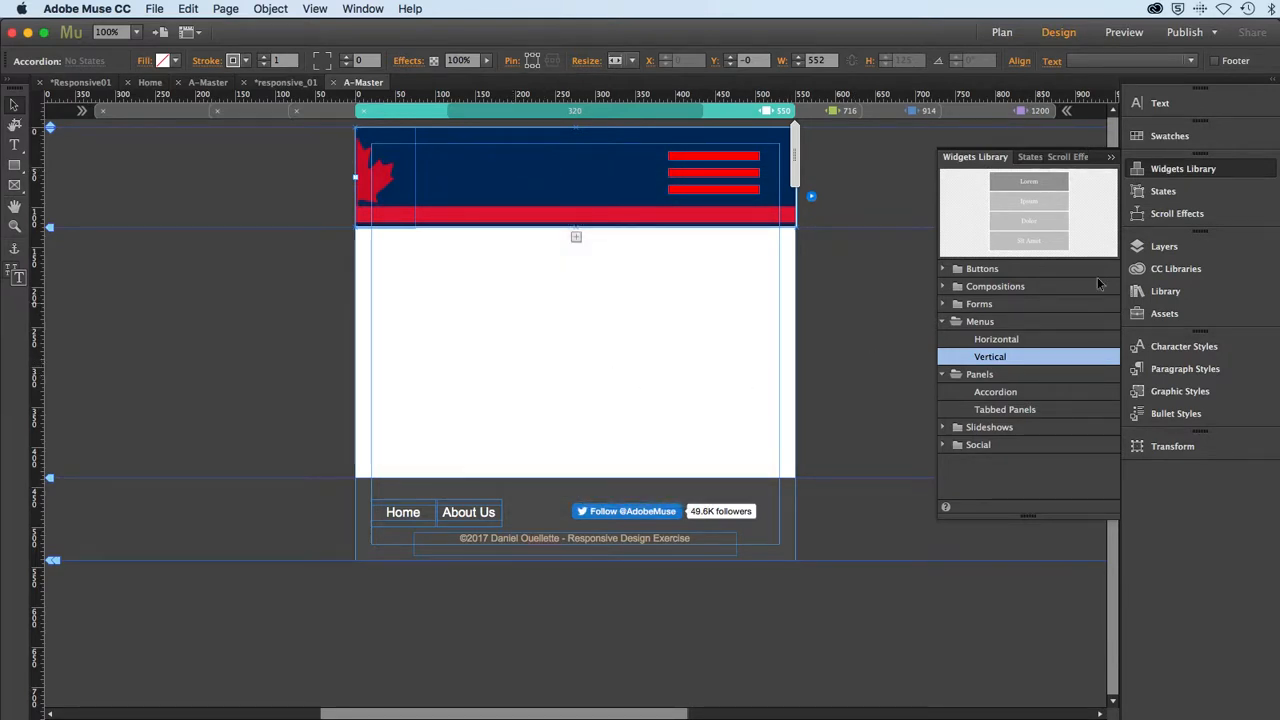
# Step: Expand Layer 1 and toggle the visibility of the small logo and the bar group off and on to identify them
pyautogui.click(1160, 246)
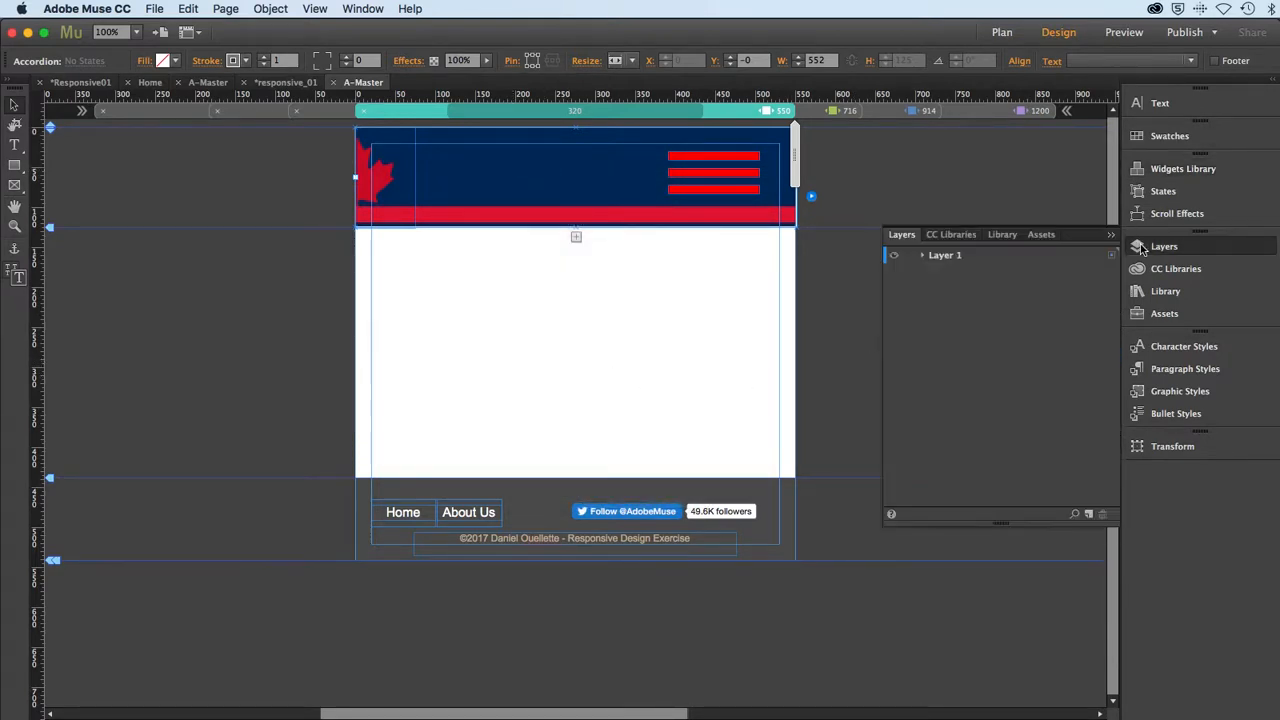
pyautogui.click(923, 256)
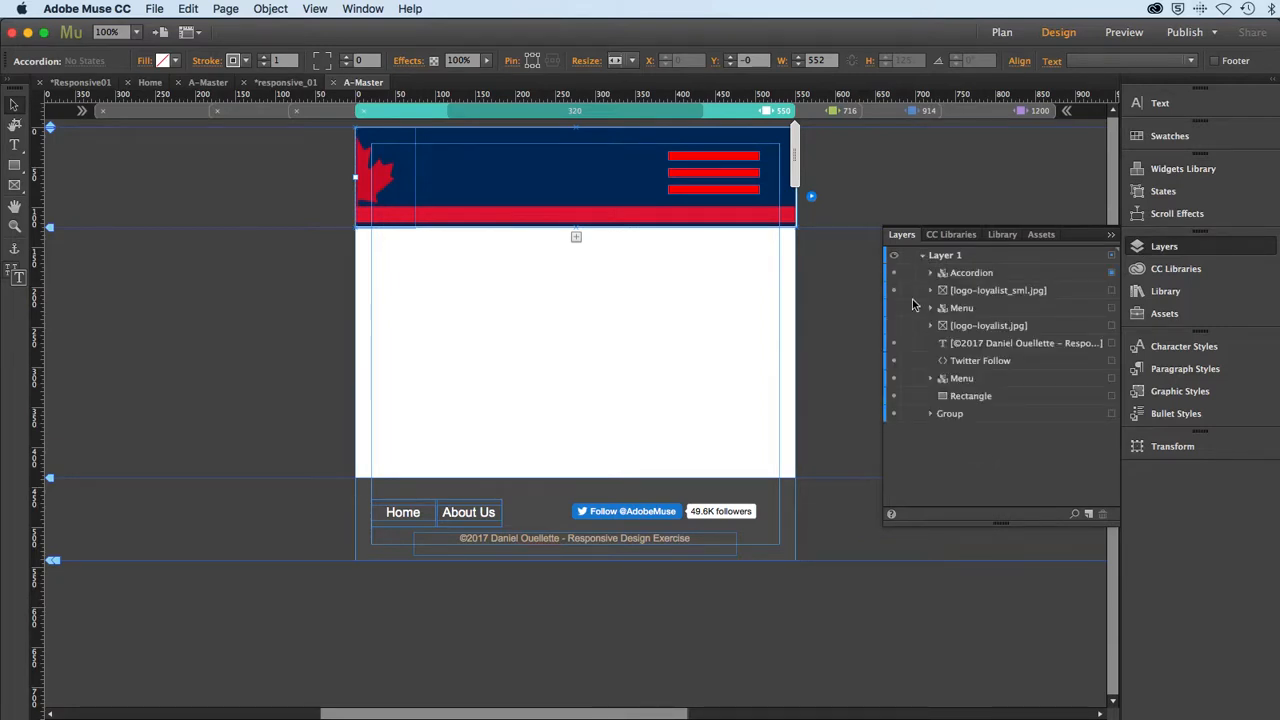
pyautogui.click(895, 291)
pyautogui.click(895, 291)
pyautogui.click(890, 413)
pyautogui.click(890, 413)
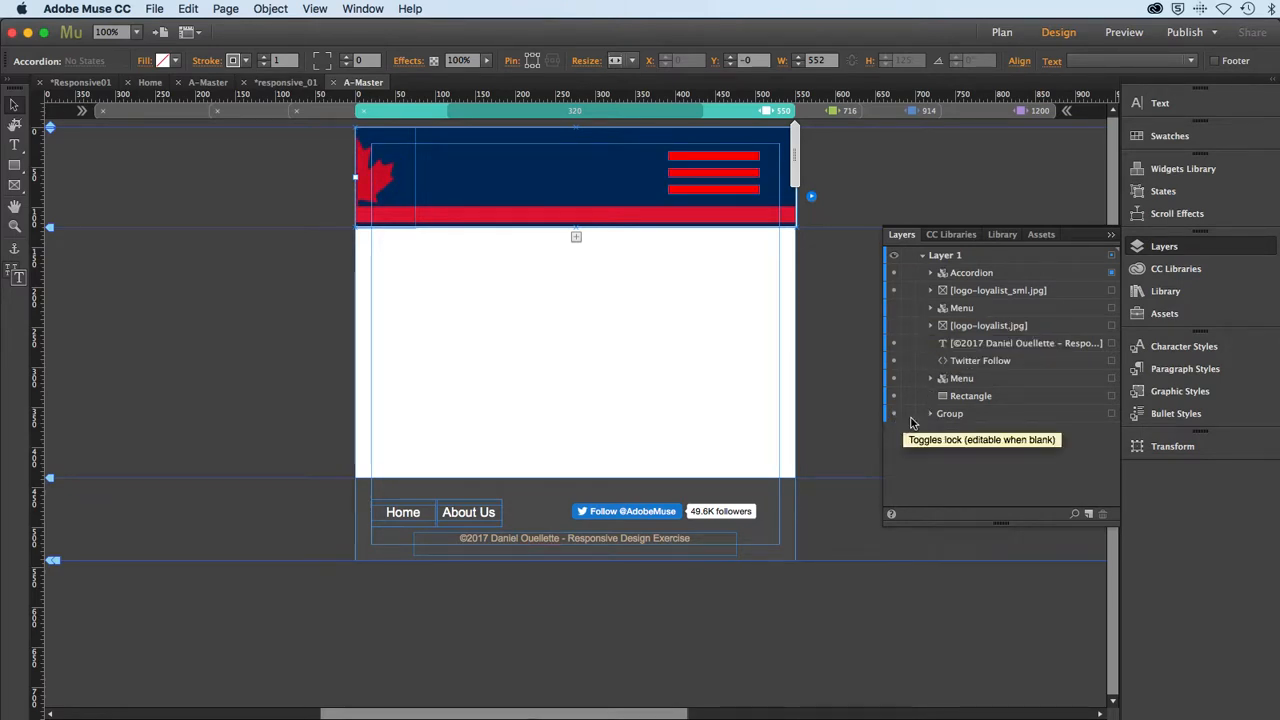
pyautogui.click(1111, 416)
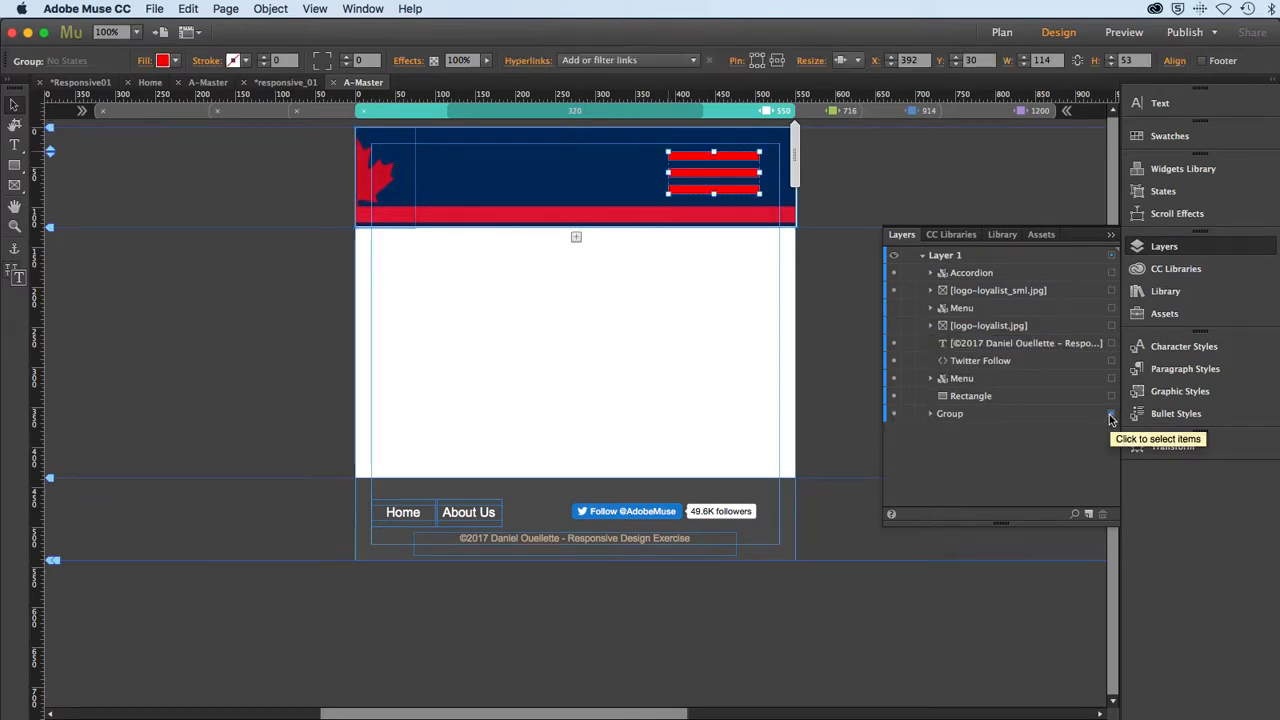
pyautogui.rightClick(733, 178)
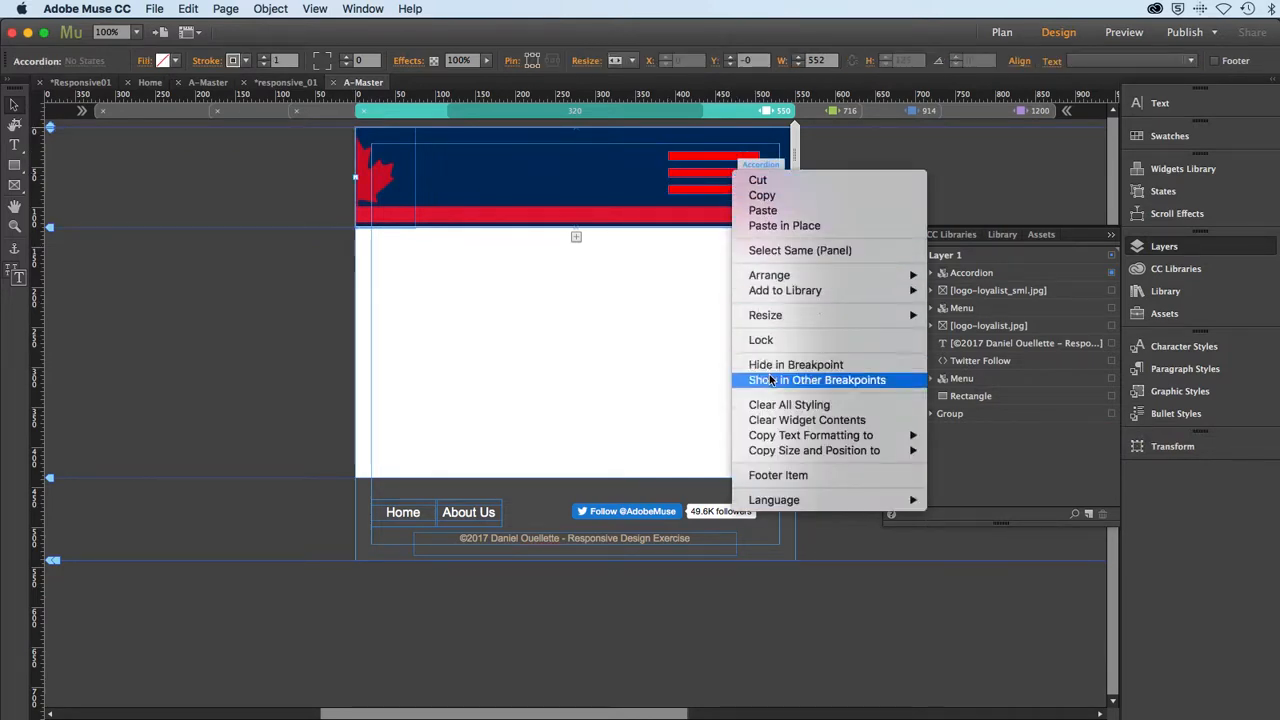
pyautogui.click(698, 364)
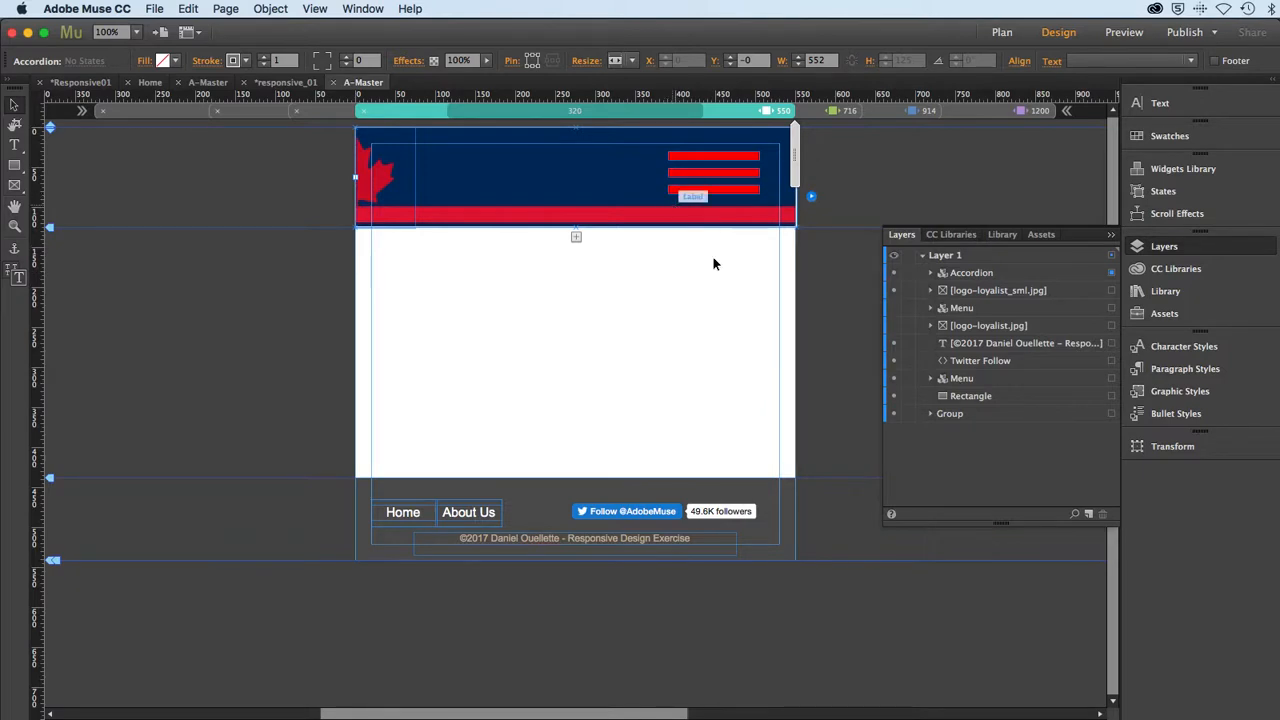
# Step: Lock the accordion layer item and hide the group of three red bars in other breakpoints
pyautogui.click(907, 273)
pyautogui.click(737, 195)
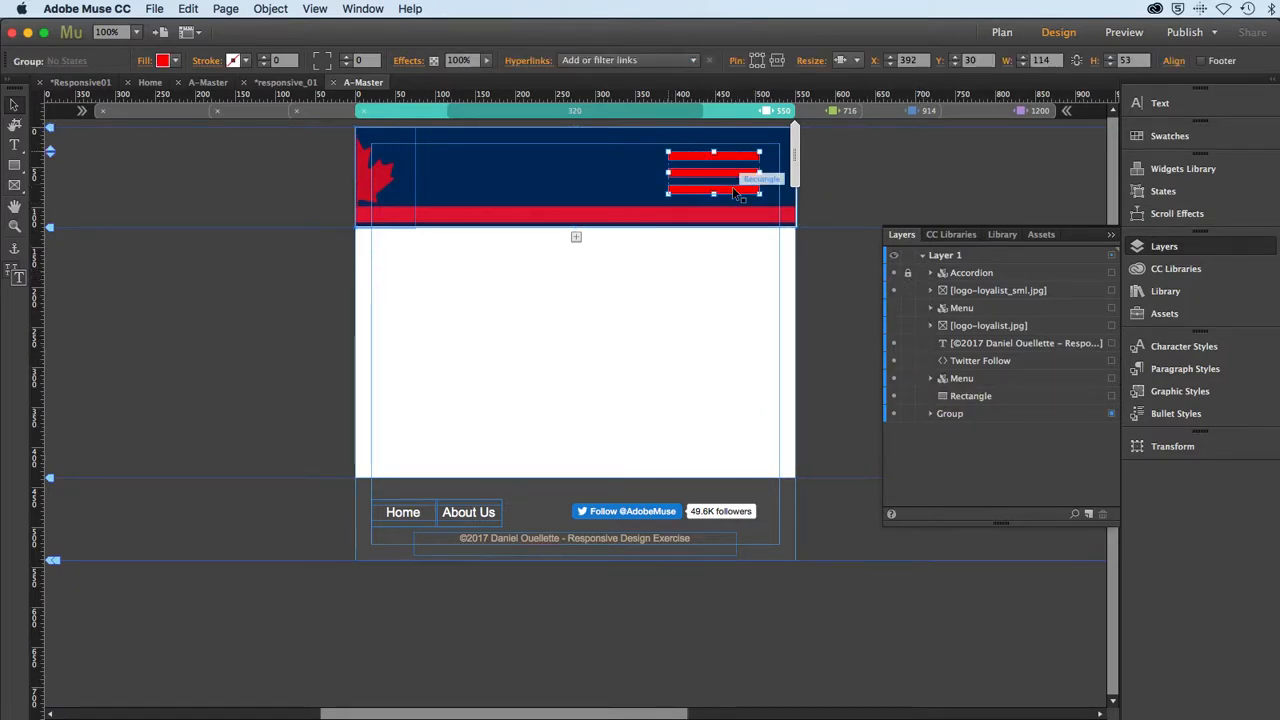
pyautogui.rightClick(735, 192)
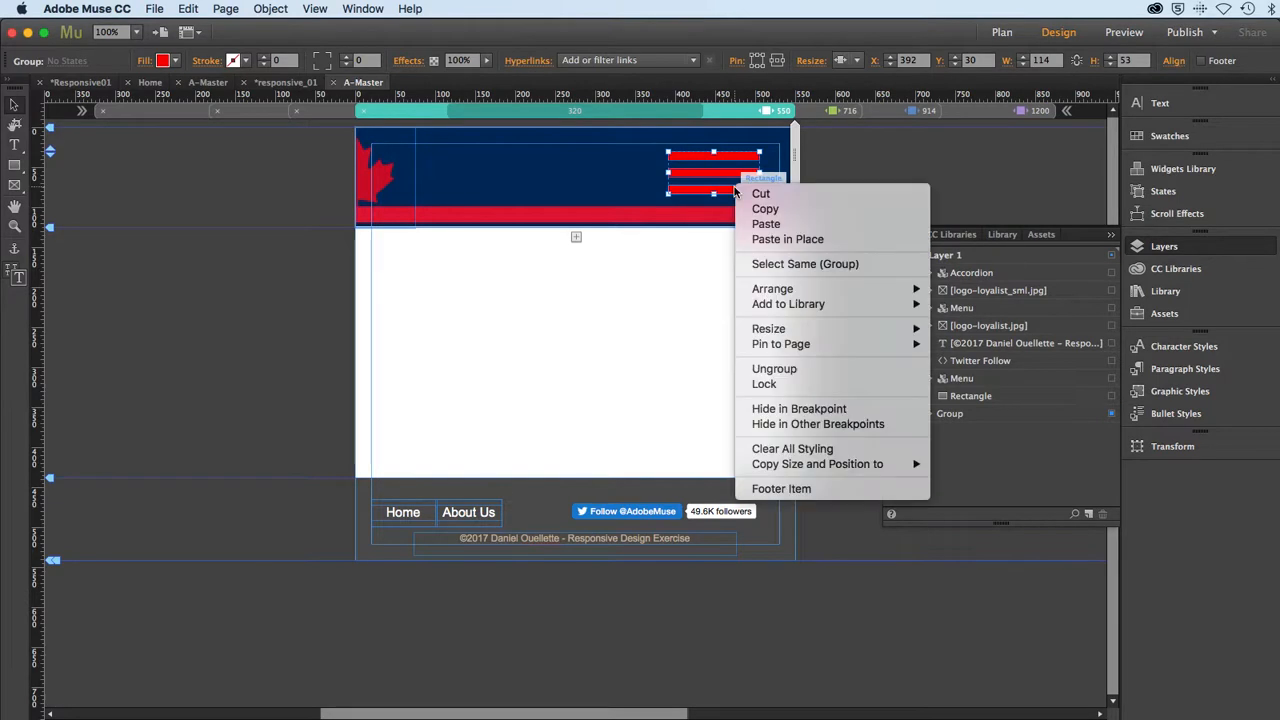
pyautogui.click(800, 424)
pyautogui.click(266, 347)
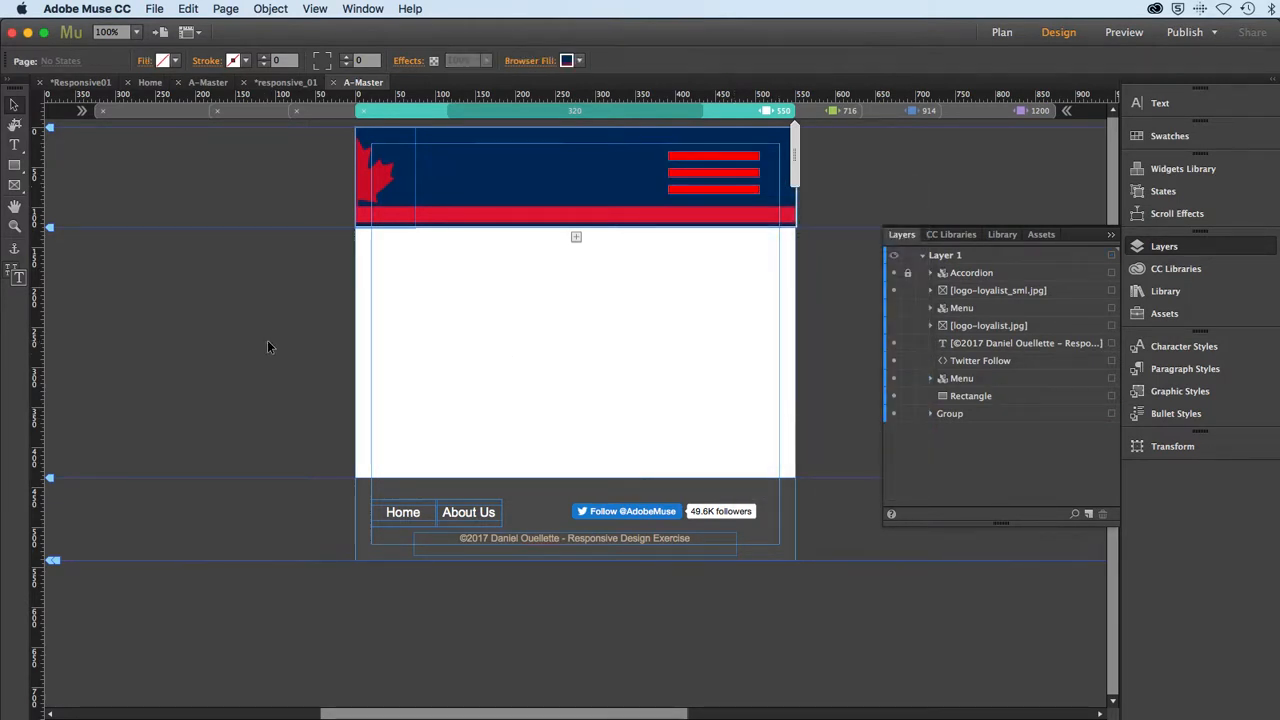
pyautogui.click(1196, 245)
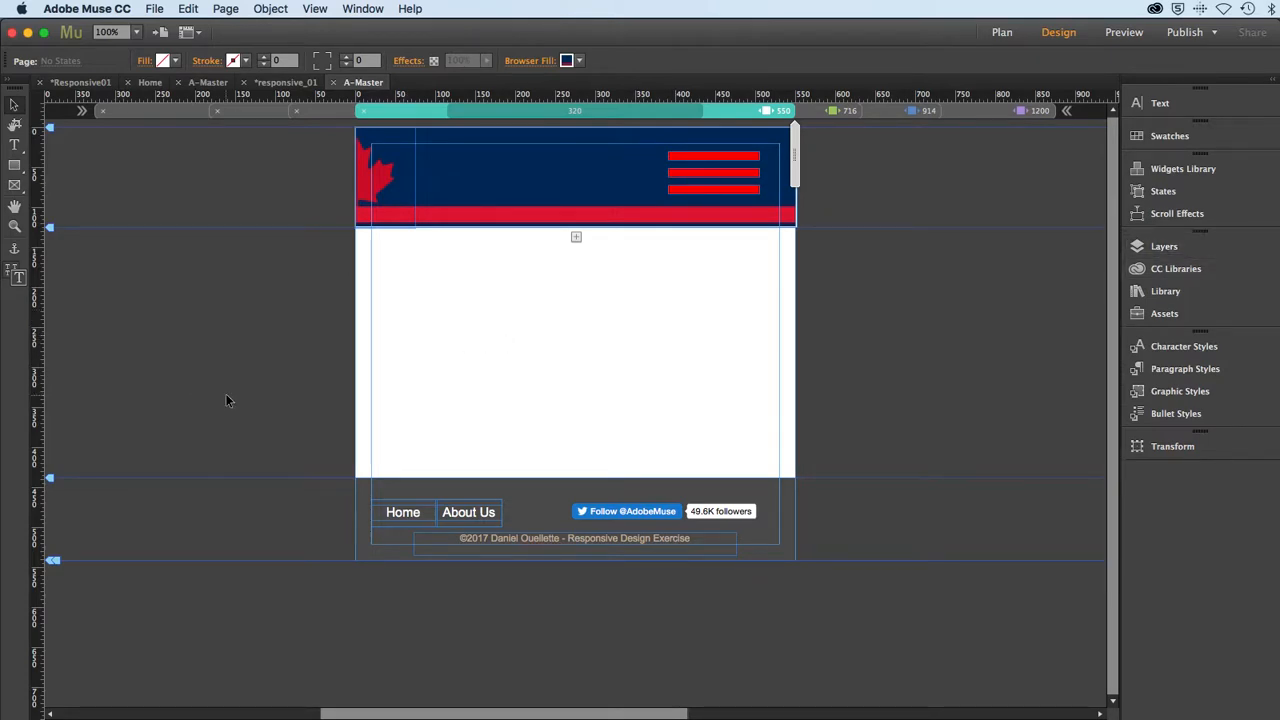
# Step: Save the site and preview the A-Master page in Safari
pyautogui.press('super+s')
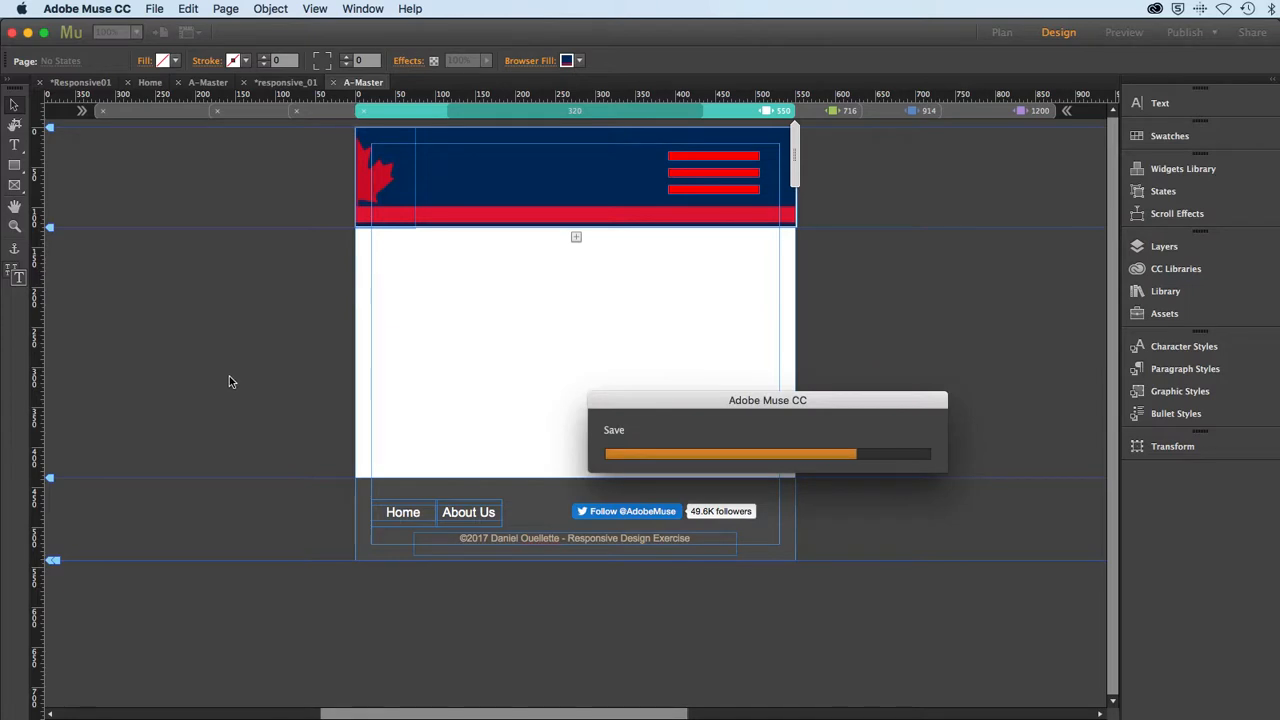
pyautogui.click(160, 9)
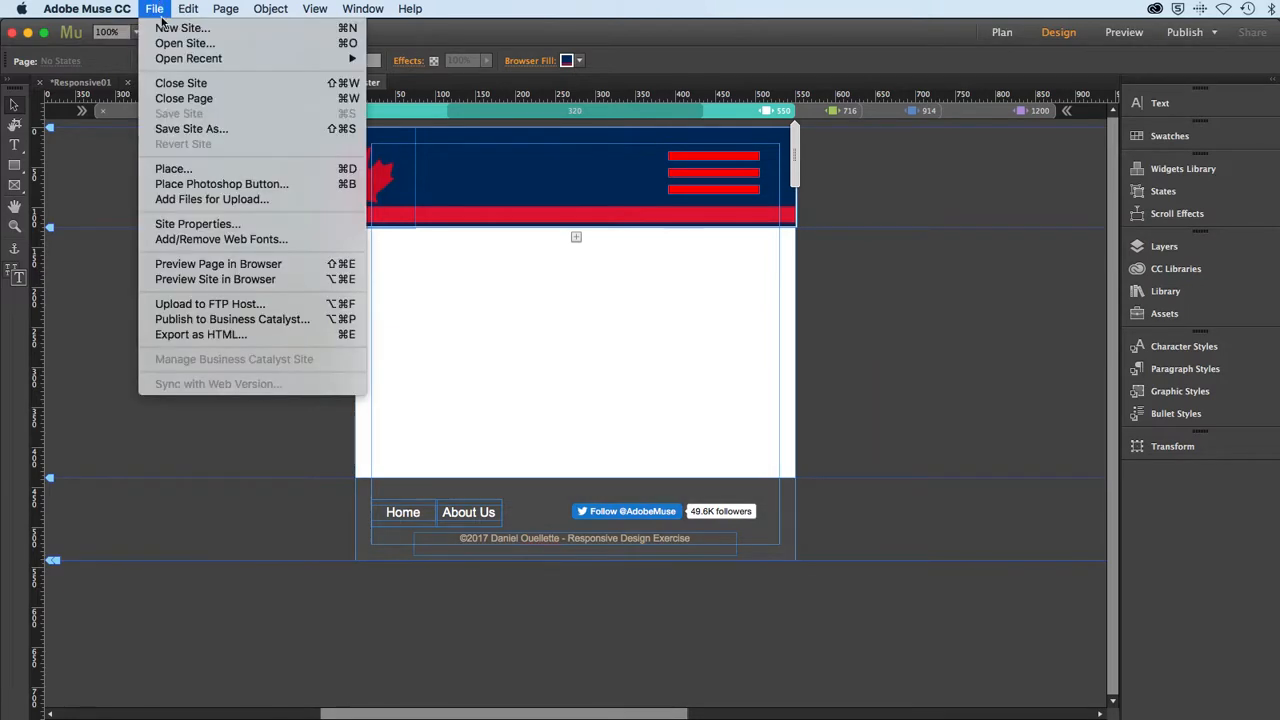
pyautogui.click(193, 266)
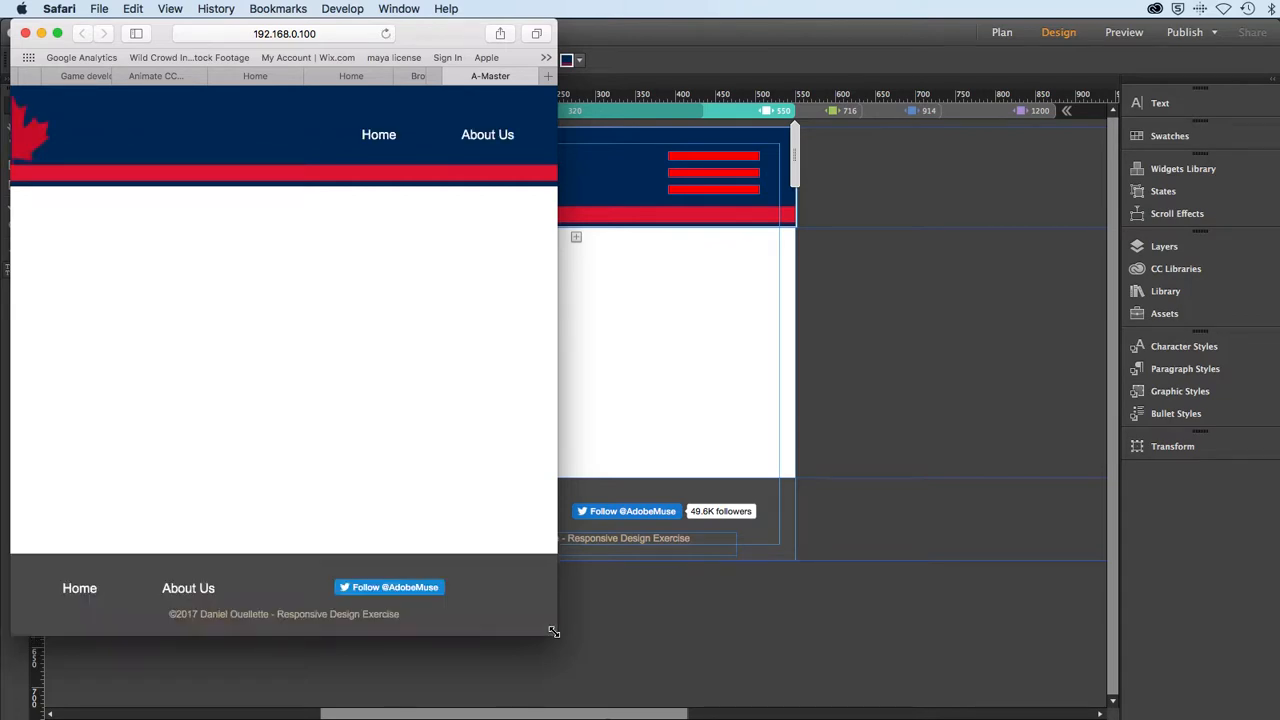
# Step: Narrow the Safari window to the mobile layout and test expanding and collapsing the accordion menu with the red hamburger icon
pyautogui.moveTo(555, 635); pyautogui.dragTo(404, 648)
pyautogui.click(334, 126)
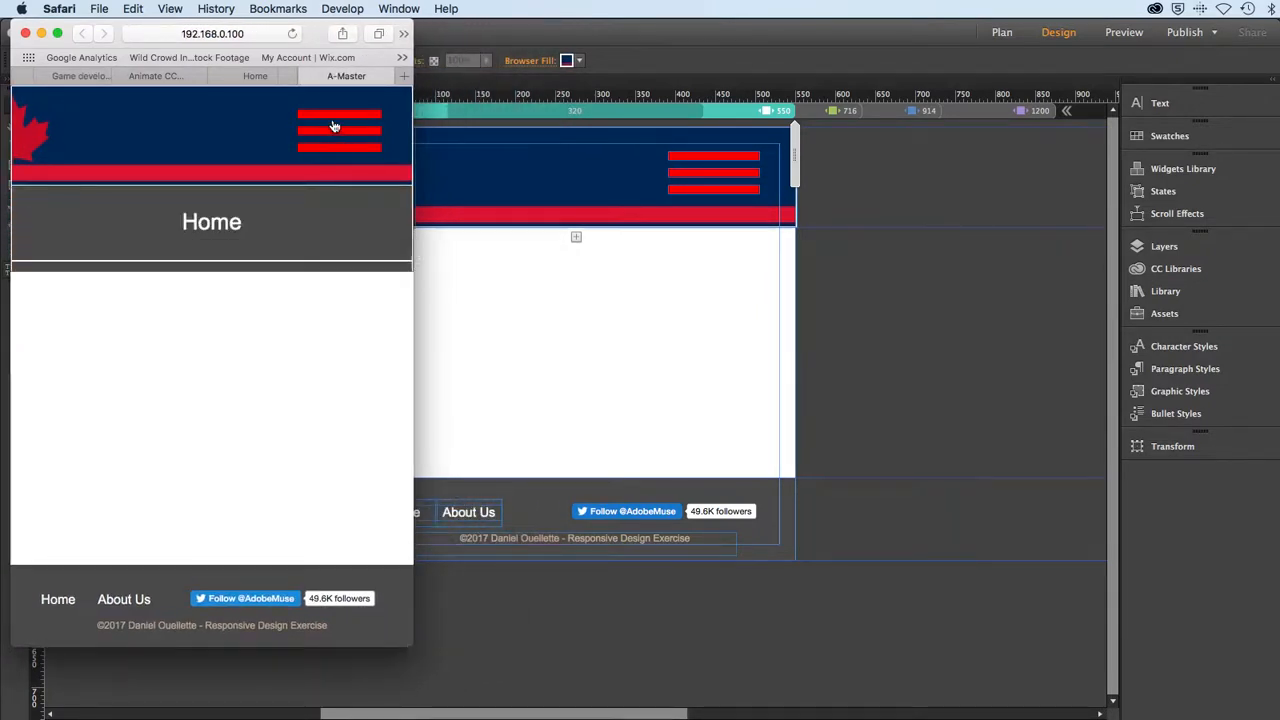
pyautogui.click(334, 126)
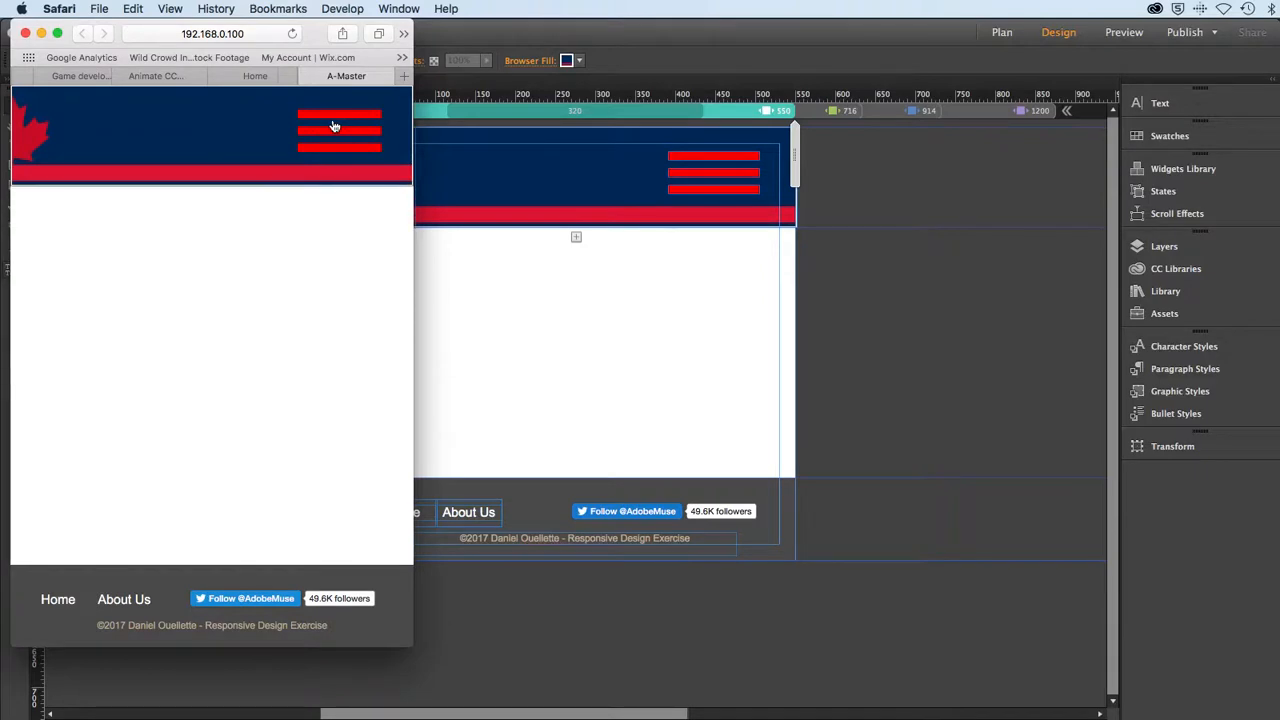
pyautogui.click(334, 126)
pyautogui.click(334, 126)
pyautogui.click(334, 126)
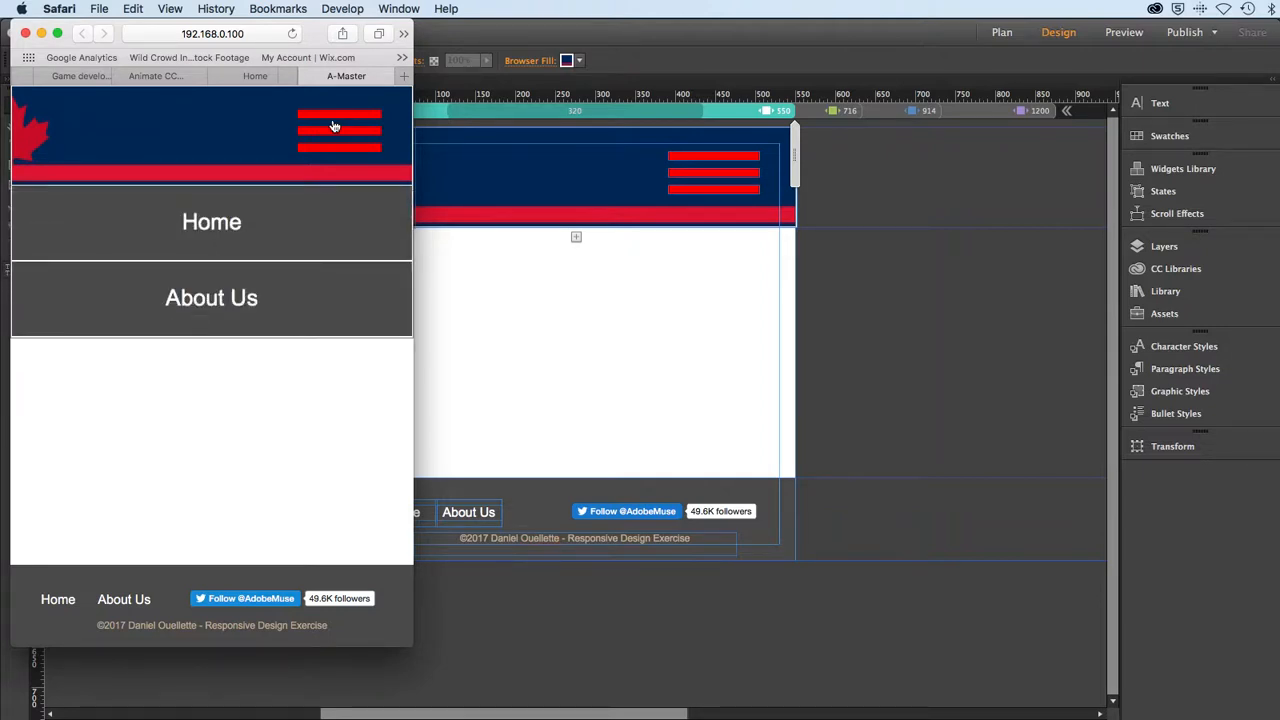